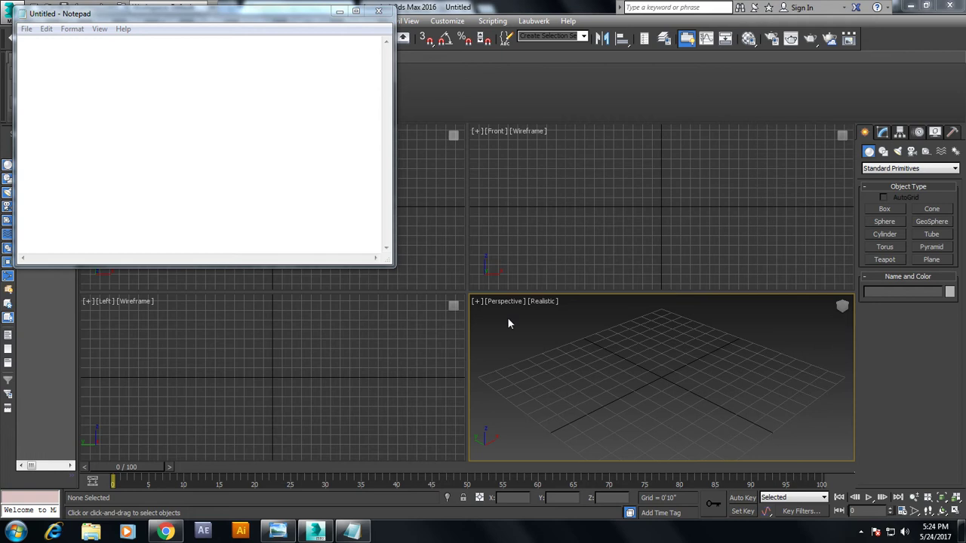
In maximized Notepad, write 'In this tutorial we will Model and texture a prop in 3dsmax.' and 'Lets get started..'
left_click(356, 11)
type("In this t")
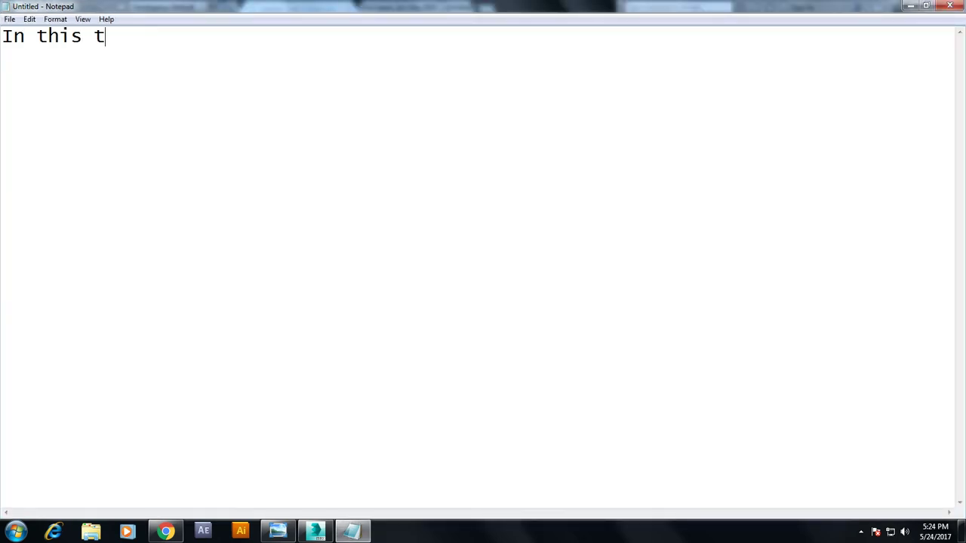
type("utorial")
type("e wo")
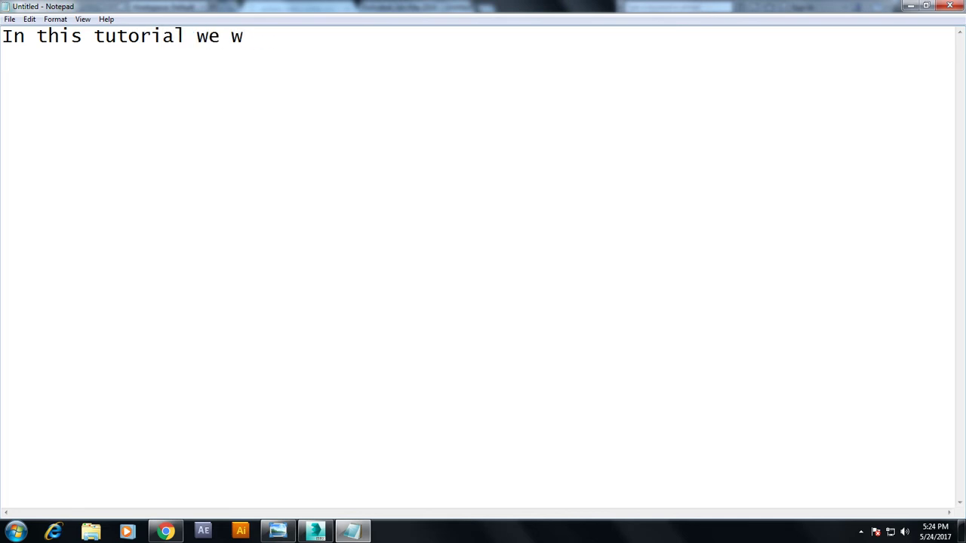
type("Model")
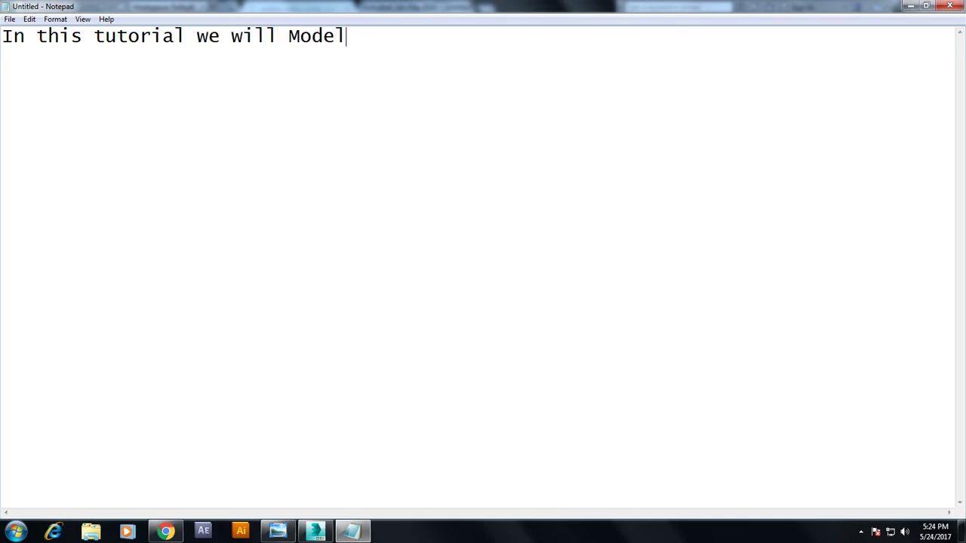
type(" and te")
type("xture ")
type("a prop in 3ds")
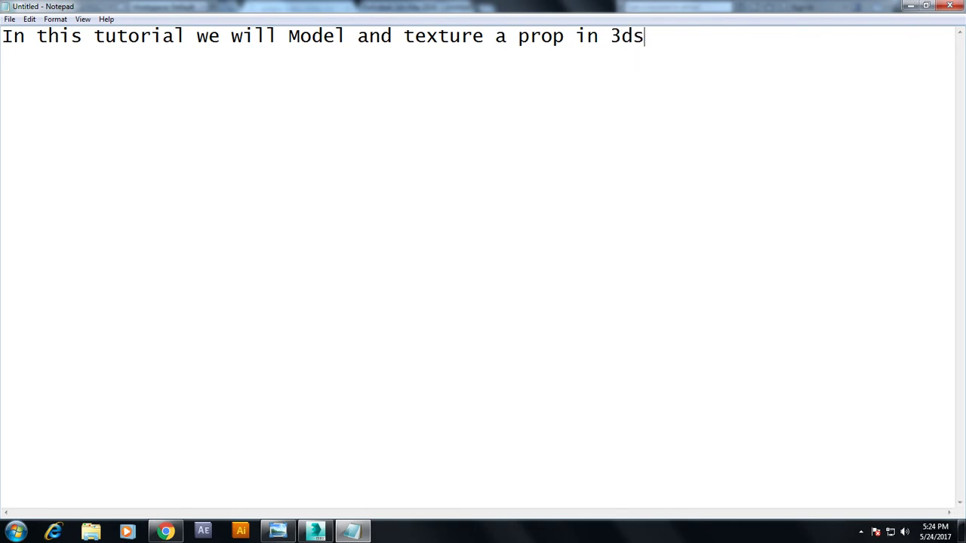
type("Le")
type("ts get started..")
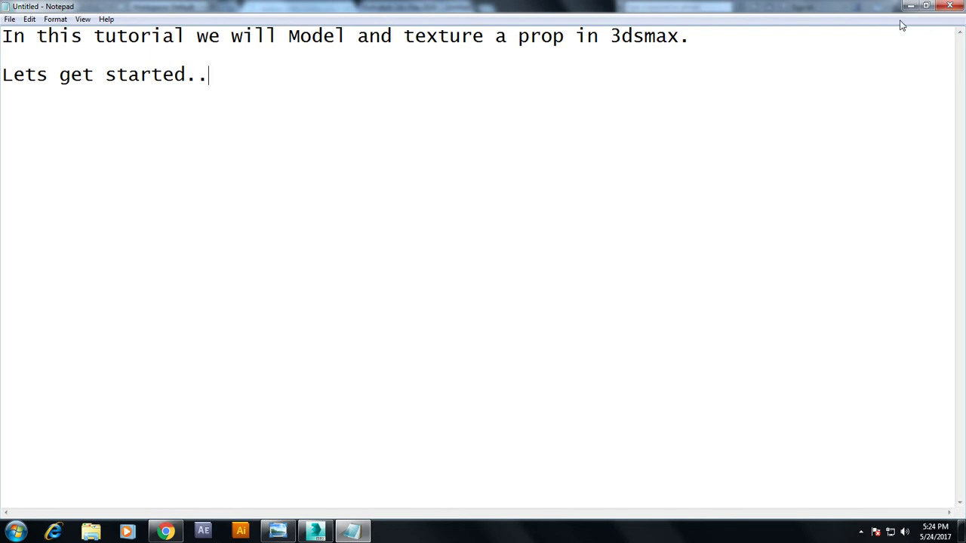
left_click(910, 6)
View the Nam-Assets-1.jpg reference image and move its viewer to the top-left
left_click(326, 219)
left_click(668, 207)
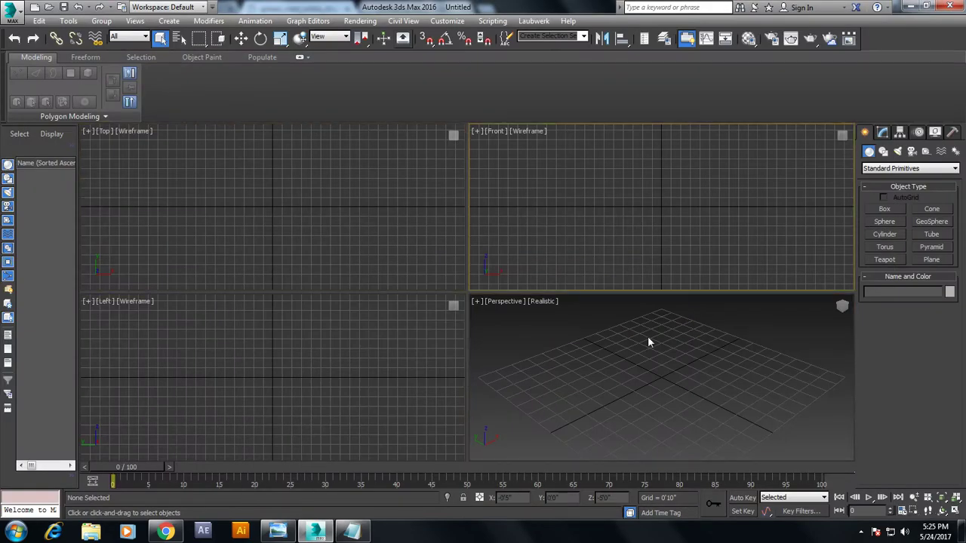
left_click(360, 20)
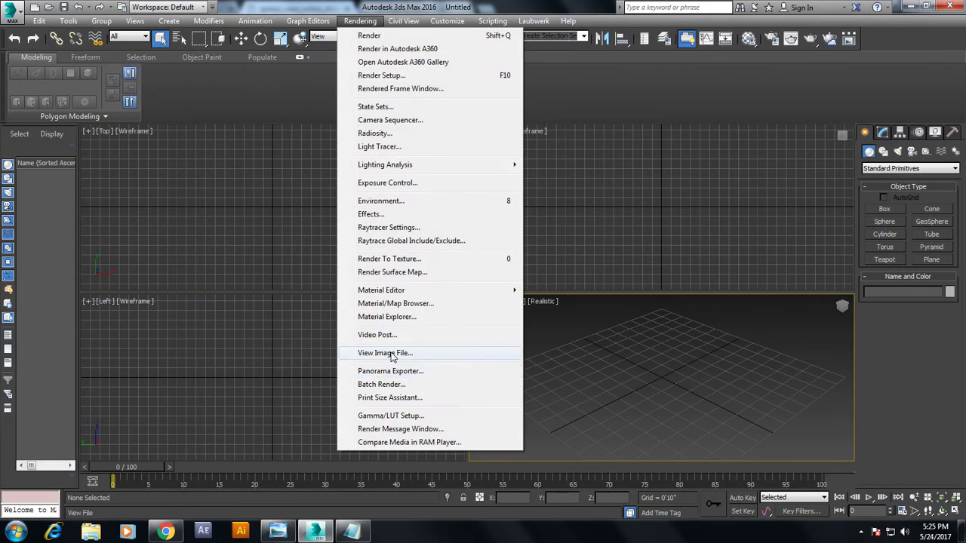
left_click(386, 353)
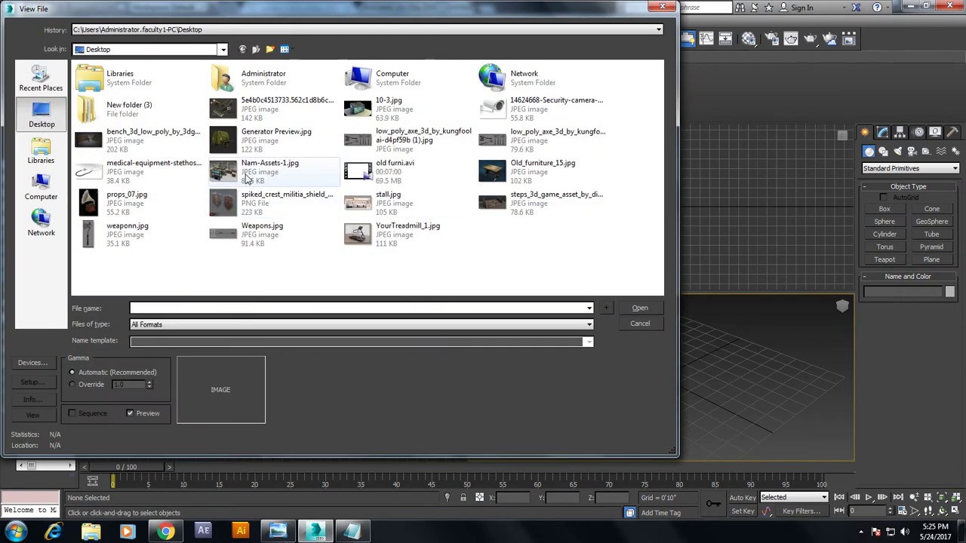
double_click(246, 178)
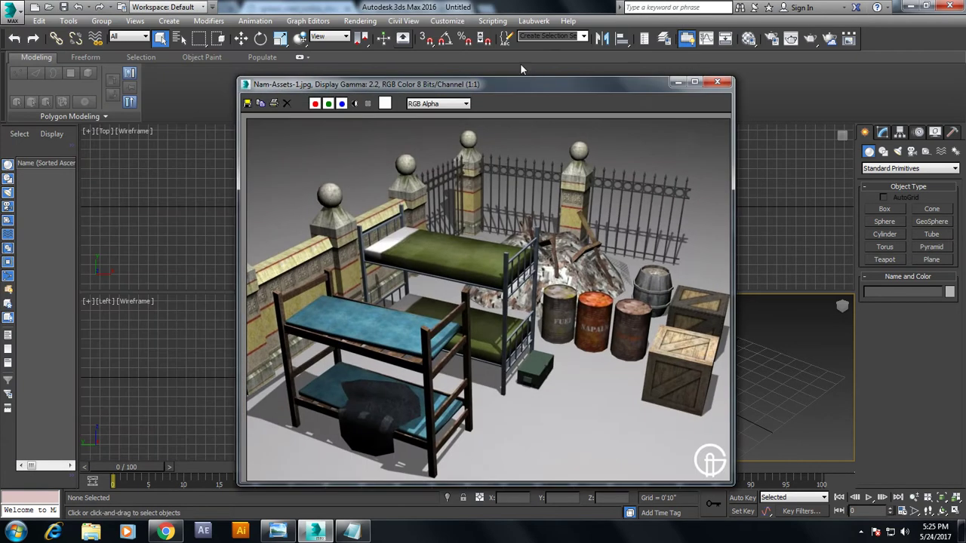
mouse_move(510, 89)
left_mouse_down()
mouse_move(282, 40)
mouse_move(281, 32)
left_mouse_up()
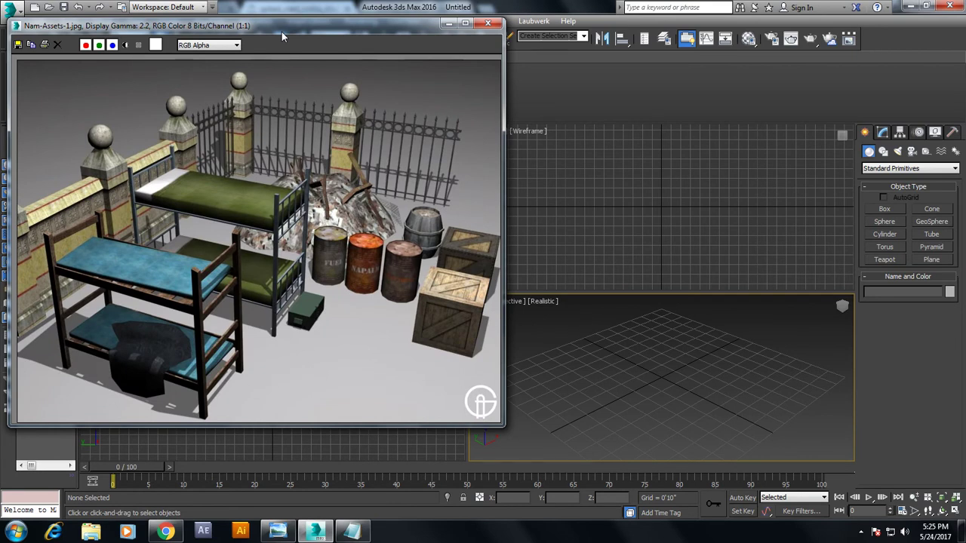
Draw a large ground plane across the grid in a maximized Perspective view
left_click(929, 259)
scroll(714, 378, "down", 3)
key("alt+w")
middle_click_drag(668, 365, 656, 352)
scroll(656, 352, "up", 2)
scroll(669, 354, "up", 2)
left_click_drag(601, 231, 656, 540)
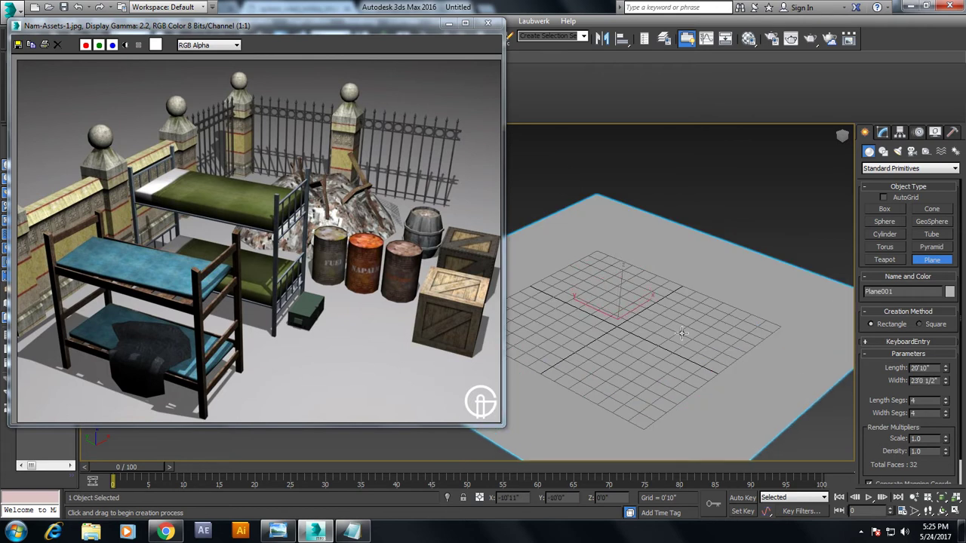
scroll(683, 334, "up", 2)
scroll(712, 344, "up", 2)
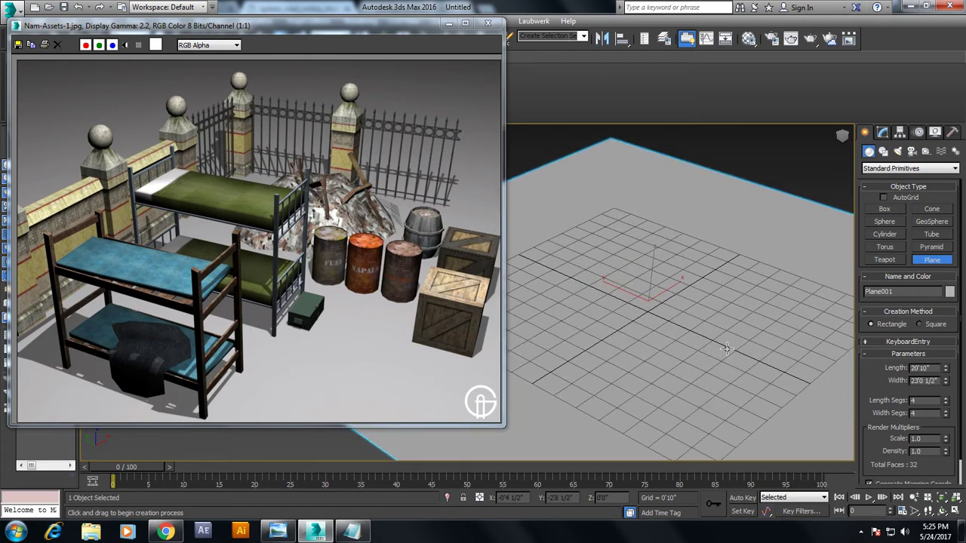
Create a tall, thin box post standing on the plane using AutoGrid
left_click(876, 211)
left_click(884, 197)
left_click_drag(562, 320, 572, 325)
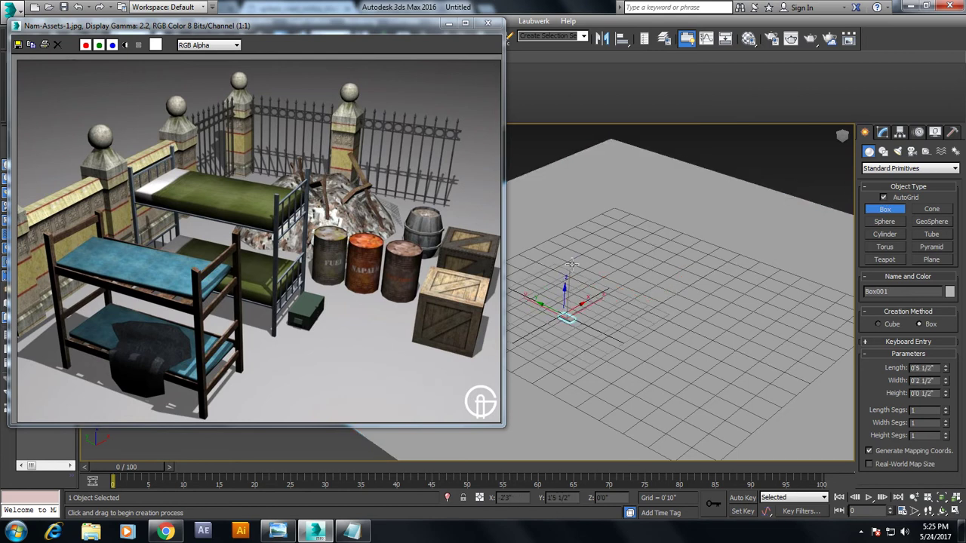
left_click(574, 90)
right_click(574, 98)
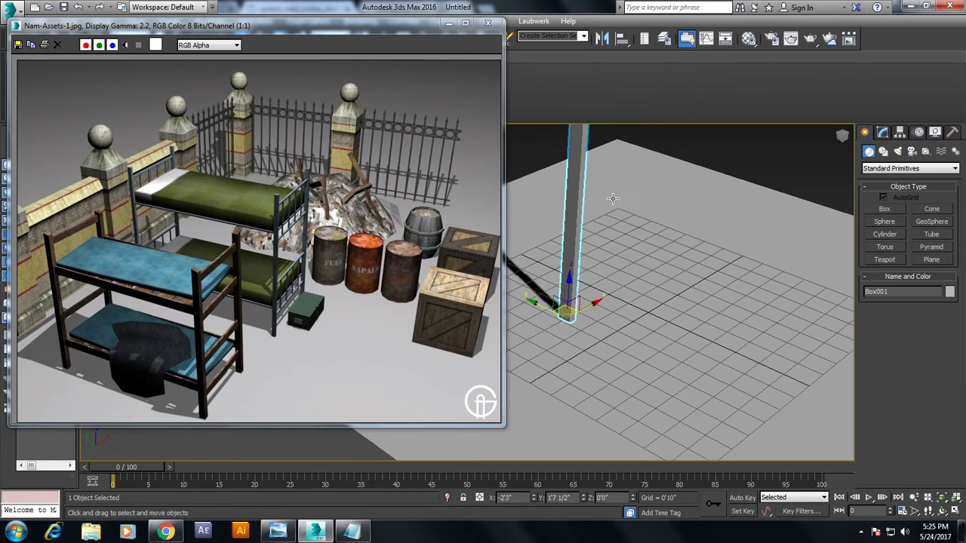
mouse_move(581, 189)
middle_mouse_down("alt")
mouse_move(675, 287)
mouse_move(619, 192)
middle_mouse_up("alt")
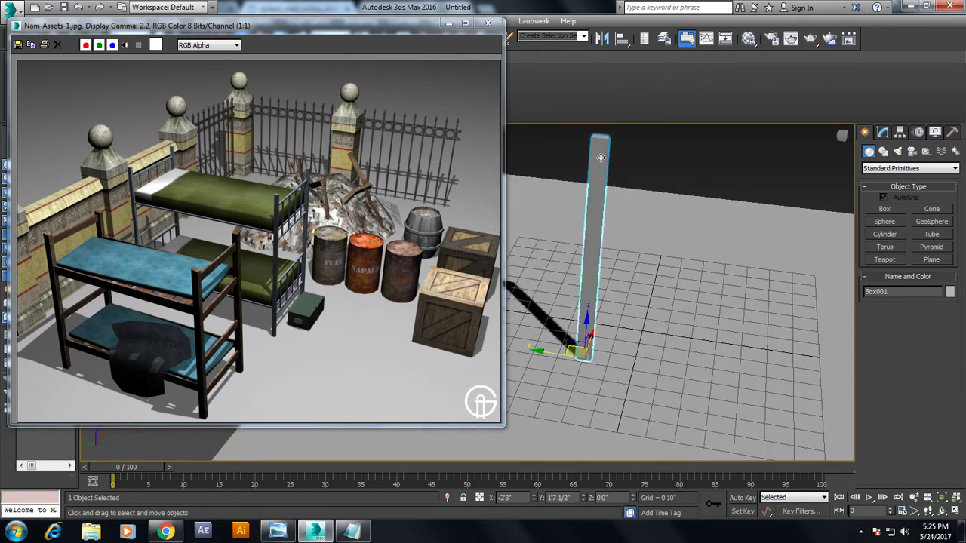
Convert the post to an Editable Poly and select its top edge loop
right_click(600, 157)
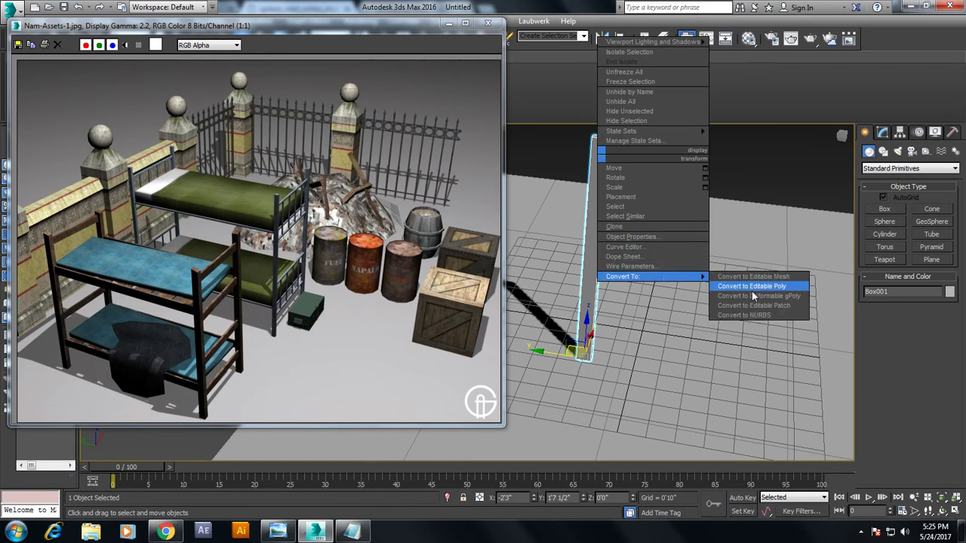
left_click(755, 291)
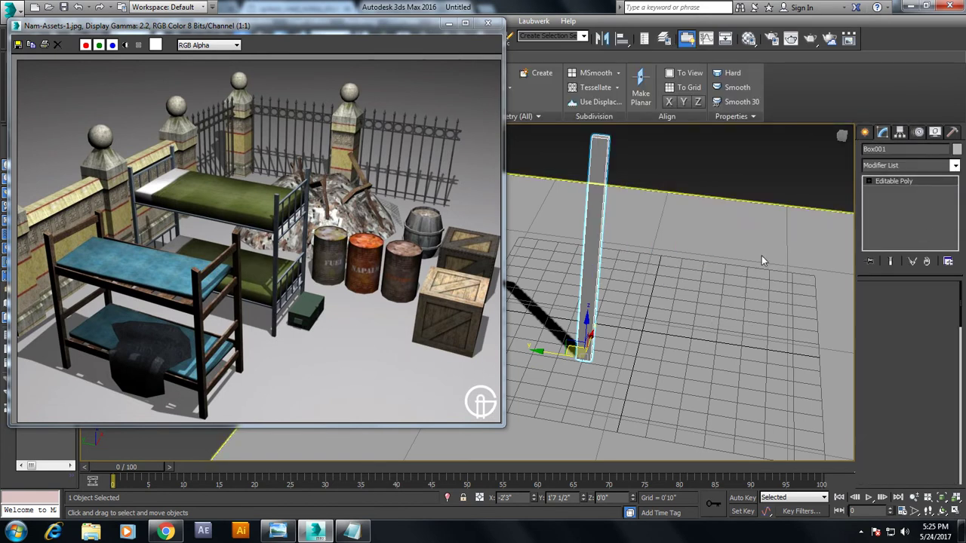
key("2")
double_click(598, 139)
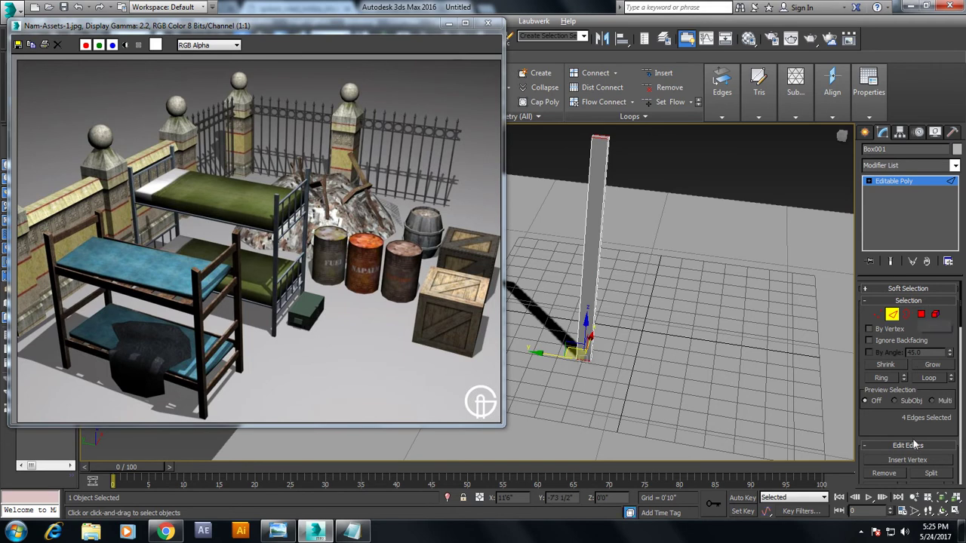
Connect two lengthwise edges with Segments 2 and Pinch 3
left_click_drag(900, 420, 898, 273)
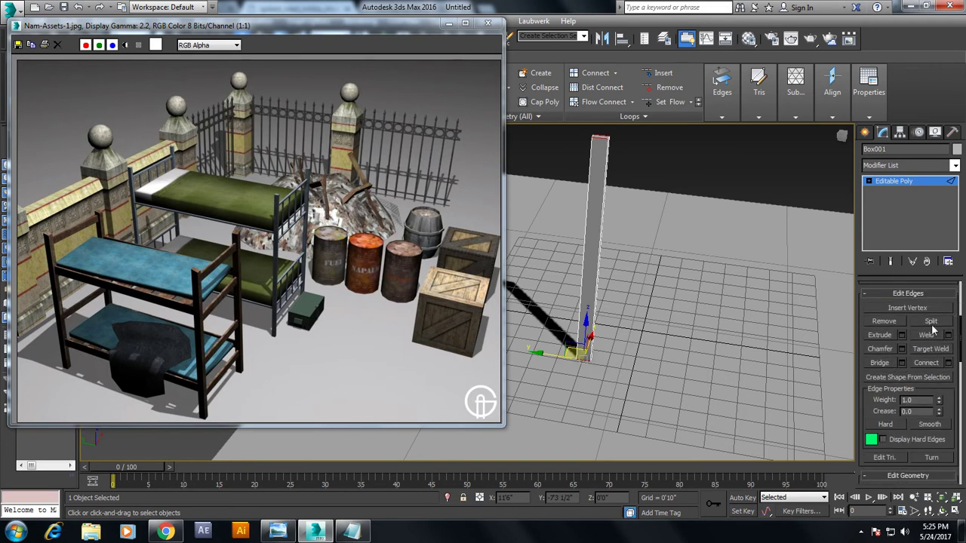
left_click(947, 363)
left_click_drag(476, 305, 476, 301)
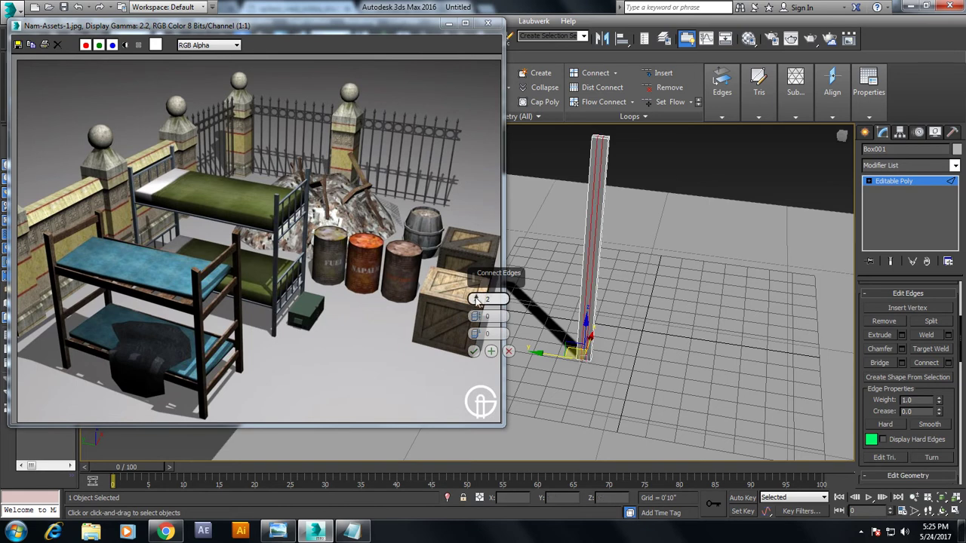
left_click_drag(475, 317, 475, 302)
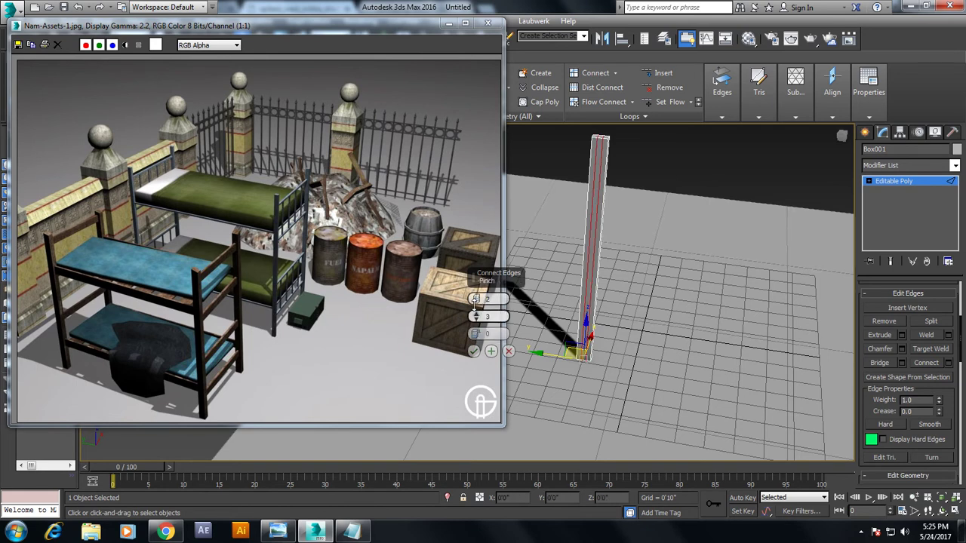
left_click(474, 351)
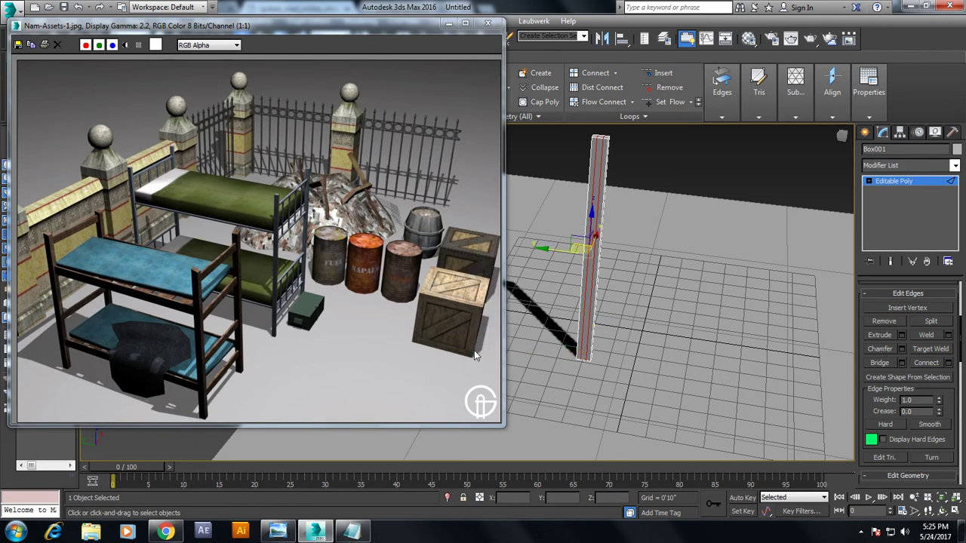
left_click(908, 181)
mouse_move(664, 249)
middle_mouse_down("alt")
mouse_move(597, 208)
mouse_move(687, 217)
middle_mouse_up("alt")
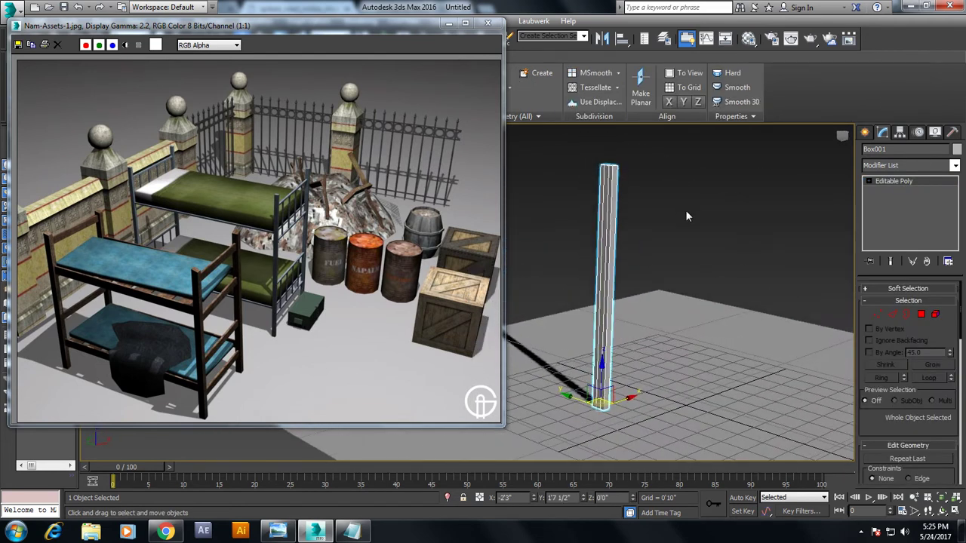
left_click_drag(395, 35, 324, 60)
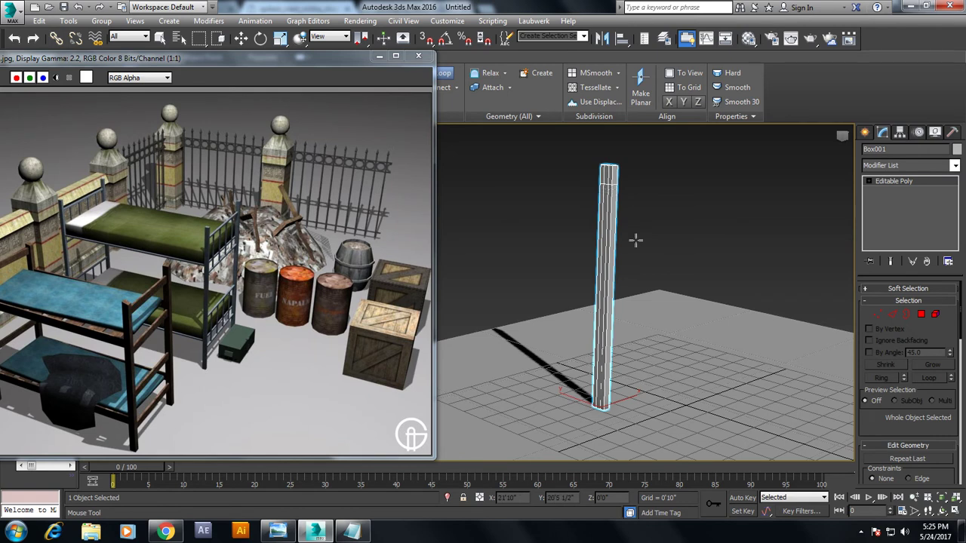
Clone the post as a copy placed to its right
key("w")
middle_click_drag(666, 252, 719, 269, "alt")
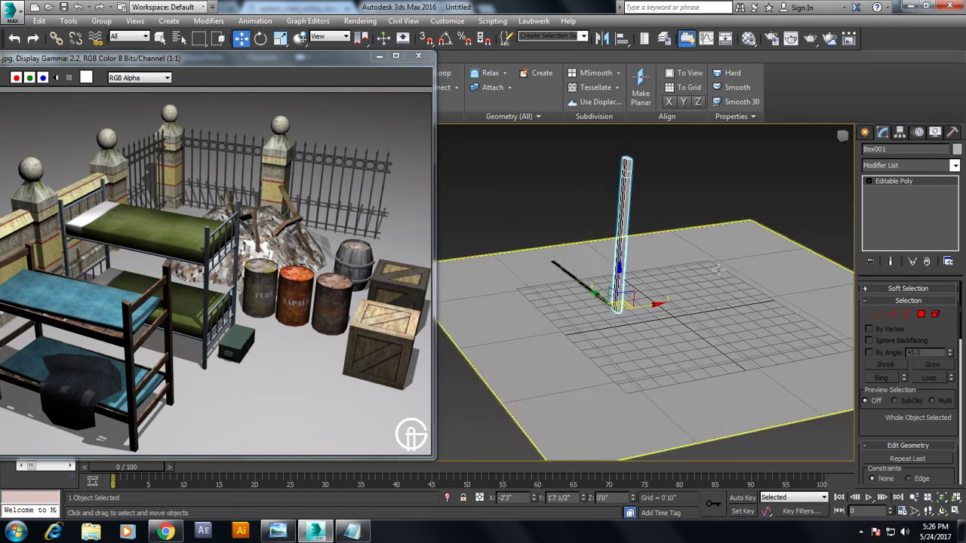
left_click_drag(647, 303, 728, 291, "shift")
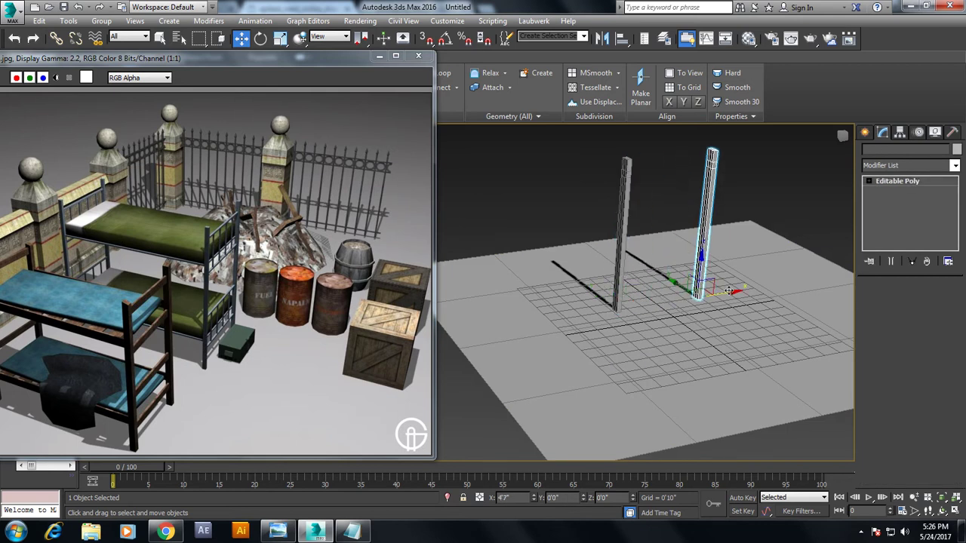
left_click(484, 317)
Select both posts and clone them to the right, giving four posts in pairs
middle_click_drag(800, 260, 665, 172, "alt")
scroll(719, 211, "down", 5)
left_click(706, 185, "ctrl")
scroll(762, 199, "up", 2)
scroll(762, 203, "up", 2)
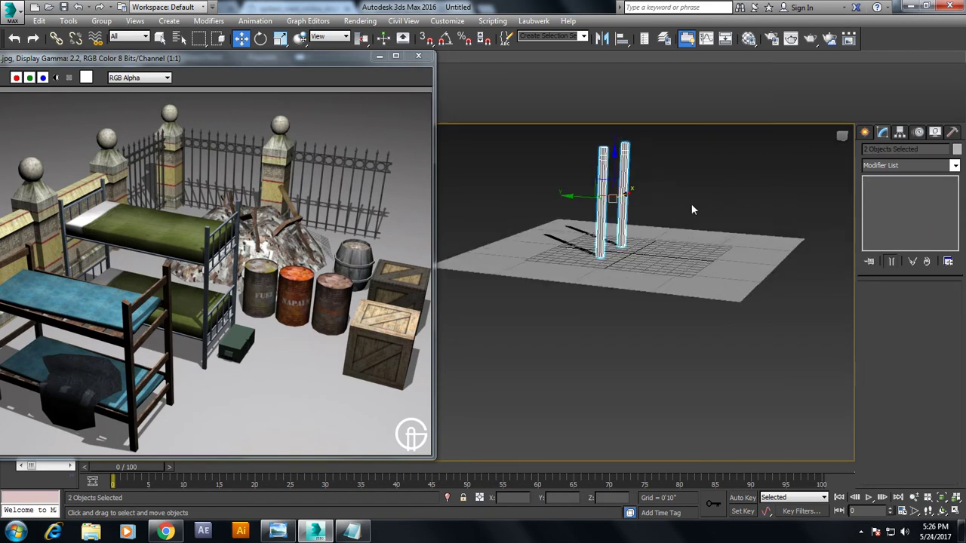
mouse_move(575, 194)
left_mouse_down()
mouse_move(539, 195)
mouse_move(666, 214)
left_mouse_up()
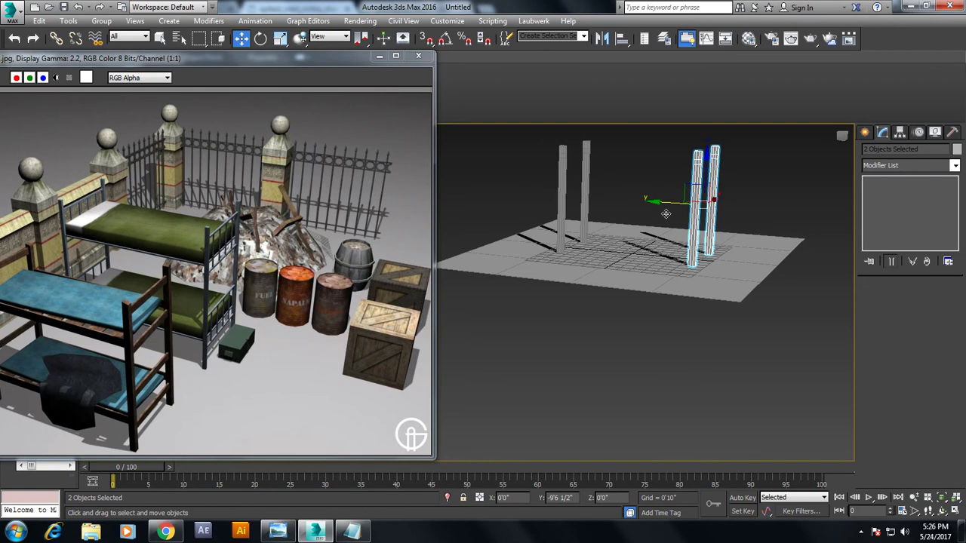
left_click(485, 315)
middle_click_drag(831, 259, 702, 156, "alt")
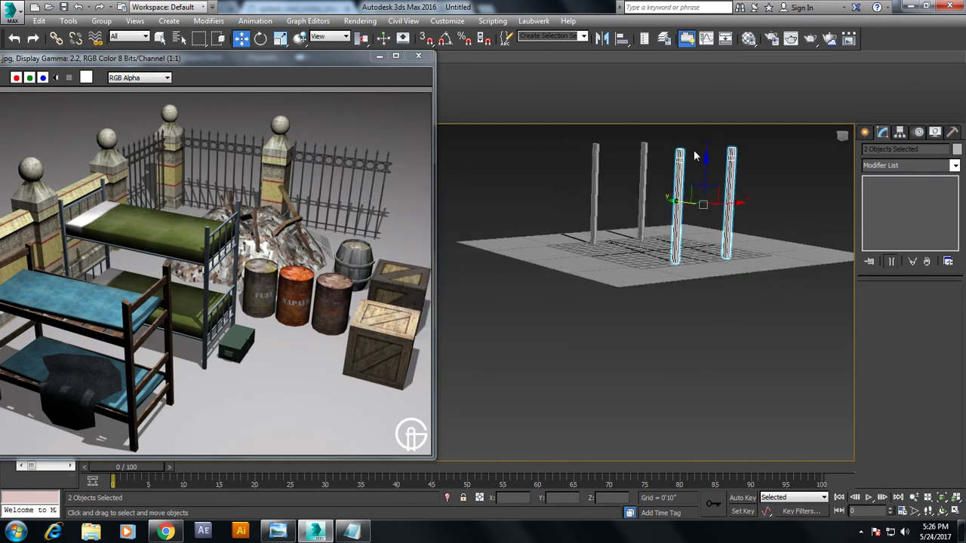
scroll(708, 220, "up", 2)
scroll(697, 221, "up", 1)
middle_click_drag(698, 224, 719, 162)
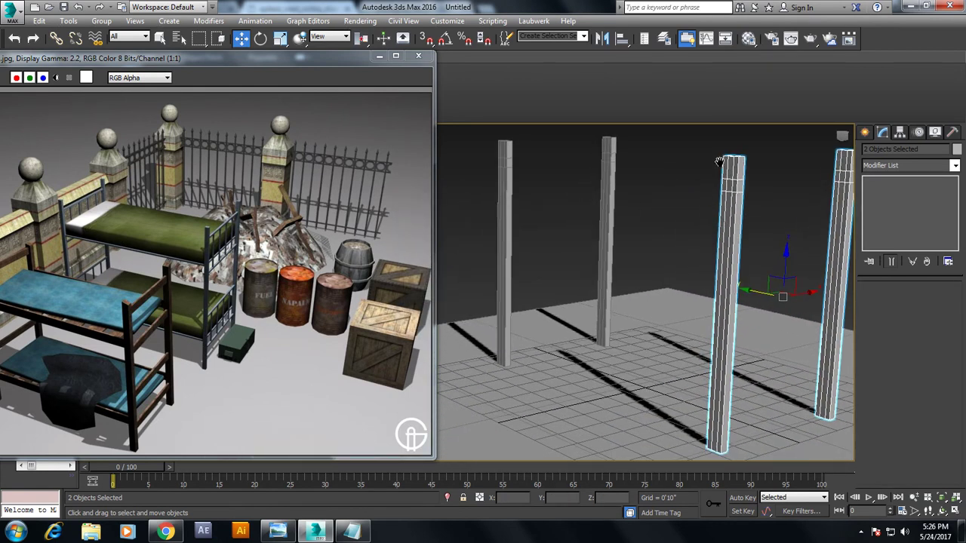
scroll(674, 219, "down", 3)
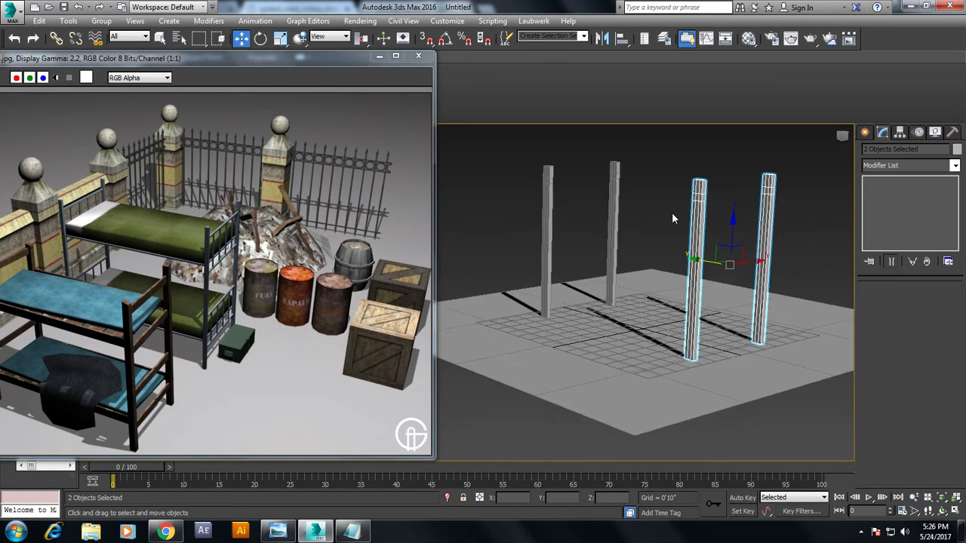
Delete the extra pillars, leaving a single pillar selected
key("Delete")
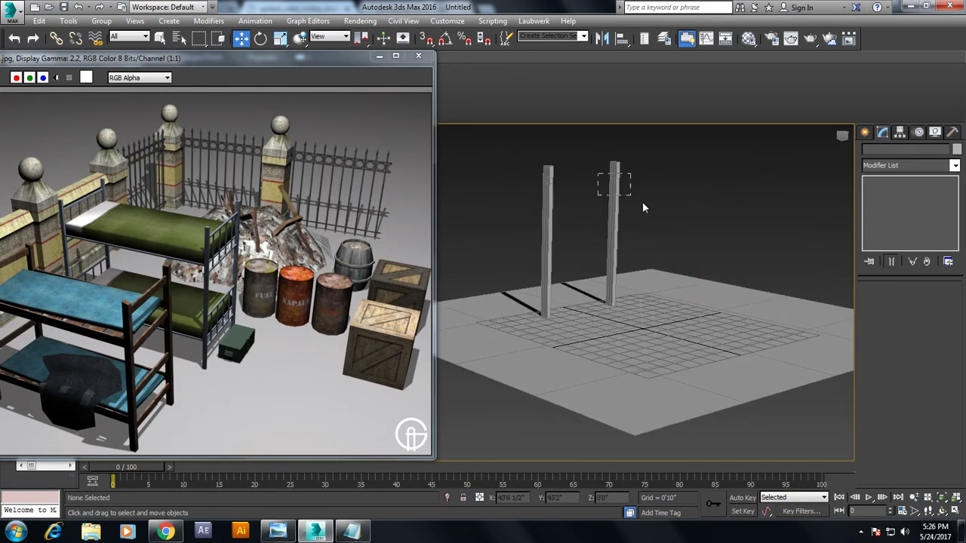
left_click(615, 212)
key("Delete")
left_click(545, 237)
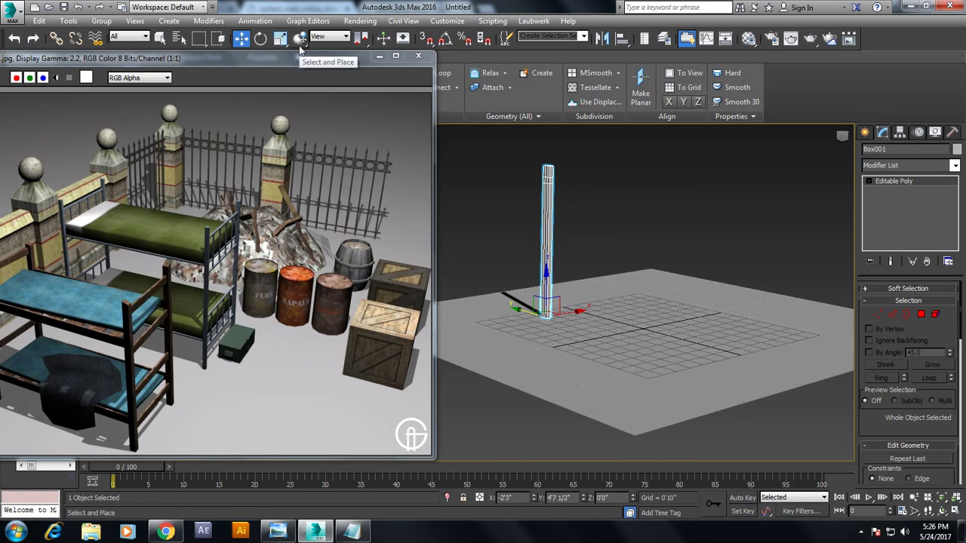
left_click(454, 80)
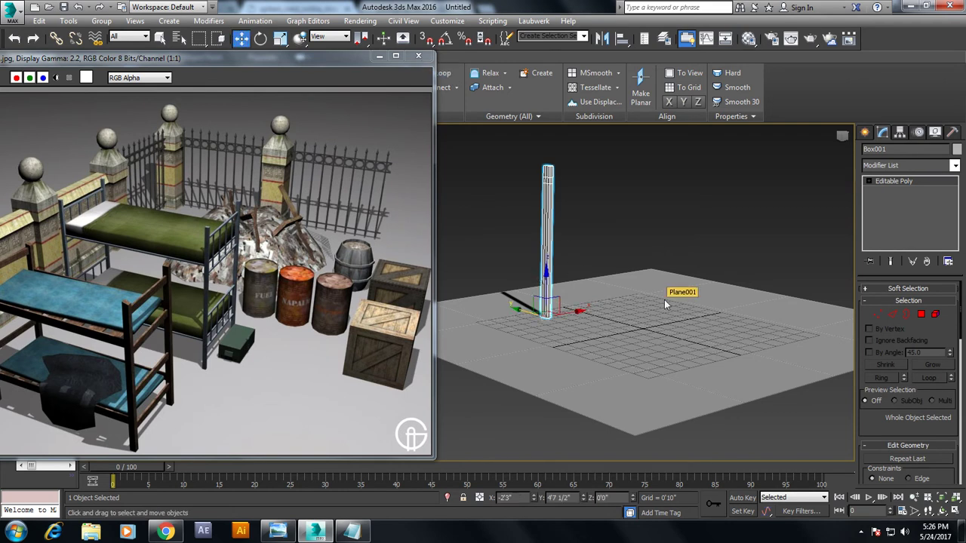
Clone the pillar to the right, then select both and copy the pair across
key("w")
left_click_drag(601, 310, 630, 286, "shift")
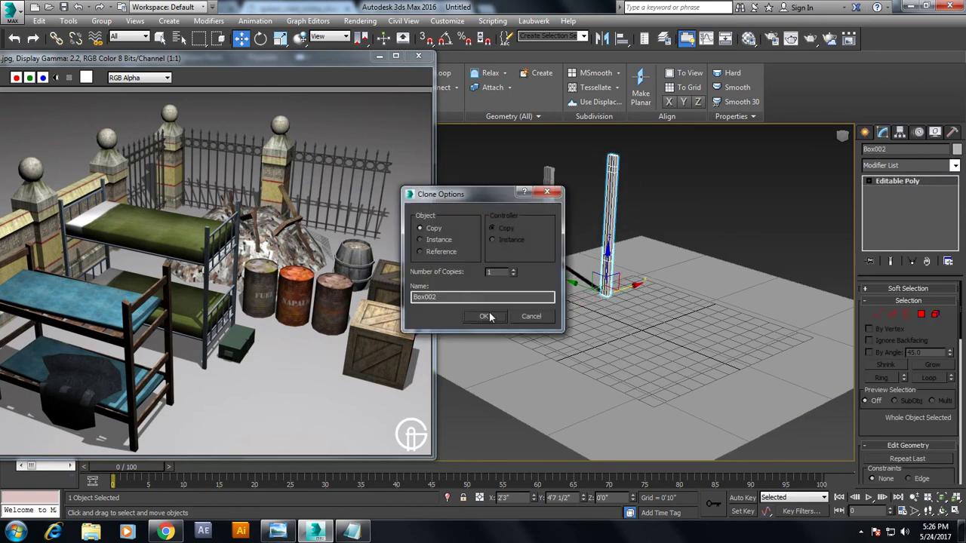
left_click(493, 317)
mouse_move(529, 302)
middle_mouse_down("alt")
mouse_move(568, 254)
mouse_move(475, 210)
middle_mouse_up("alt")
left_click_drag(474, 201, 626, 222)
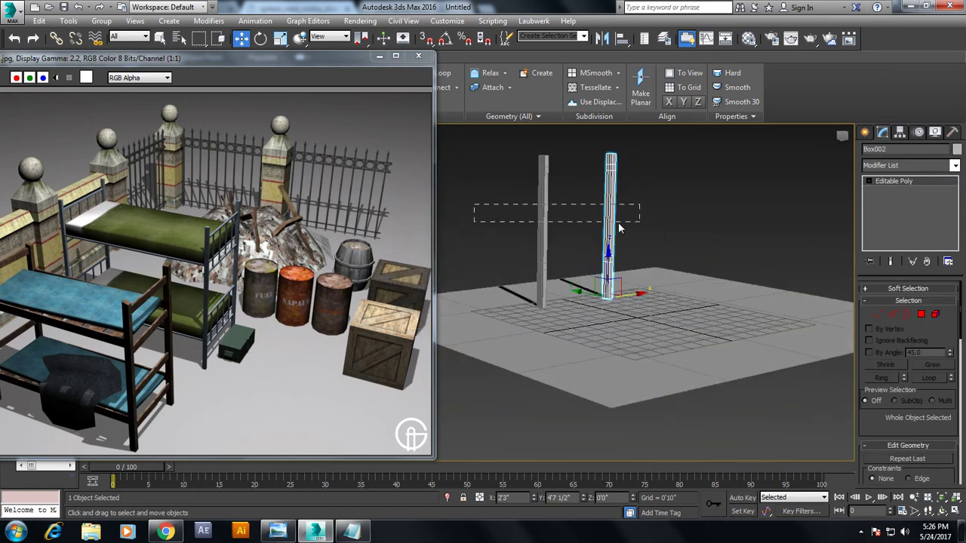
middle_click_drag(625, 222, 548, 226, "alt")
left_click_drag(548, 227, 743, 246, "shift")
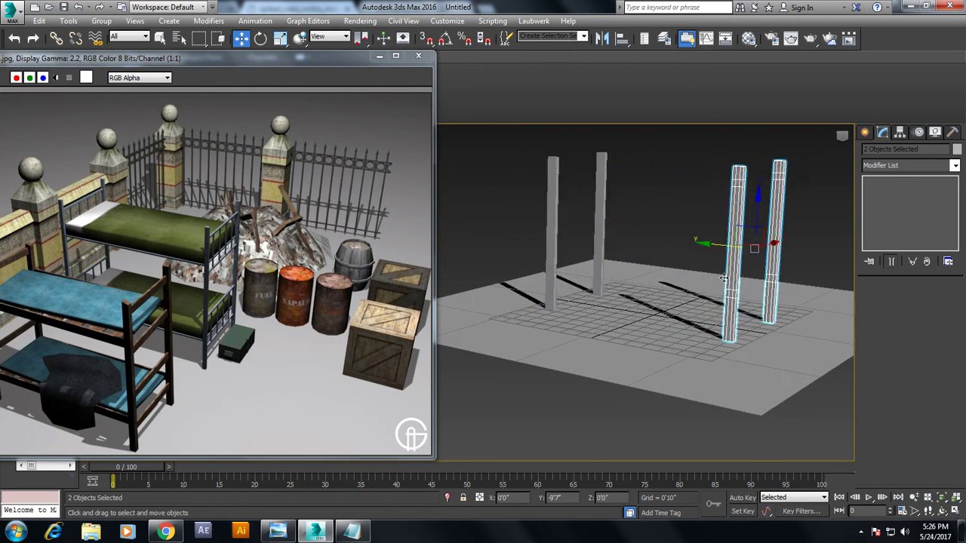
Confirm the pillar copies and Attach all four pillars into one object
left_click(483, 316)
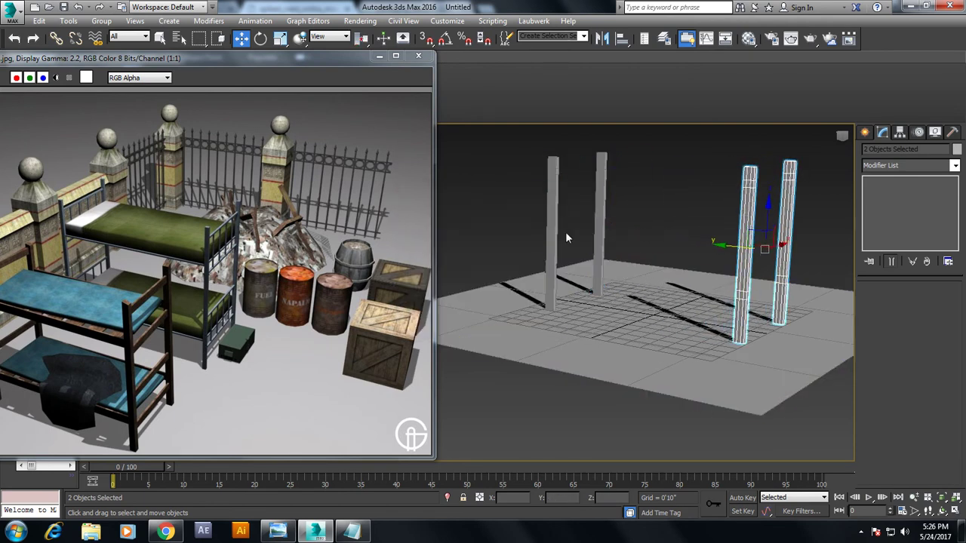
left_click(519, 163)
left_click(552, 202)
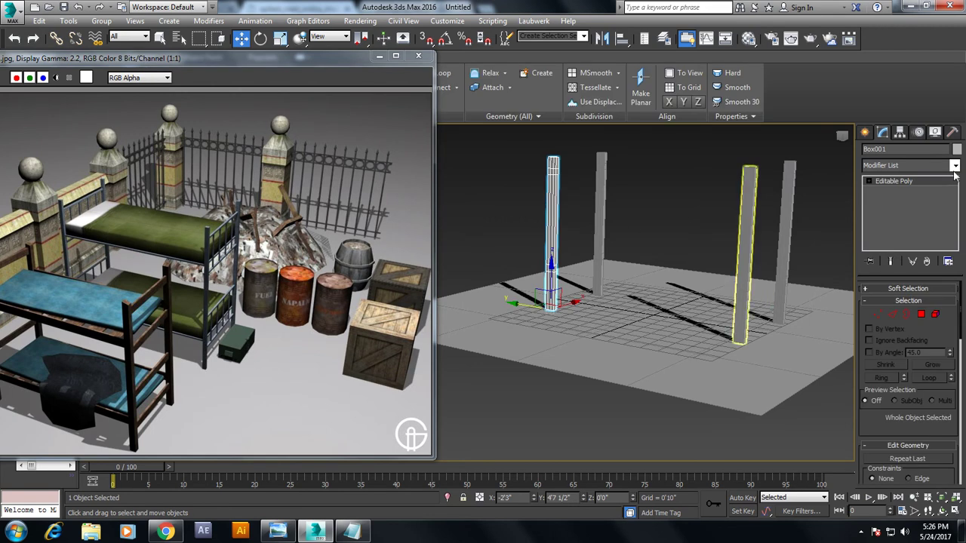
scroll(912, 389, "down", 3)
scroll(924, 323, "down", 3)
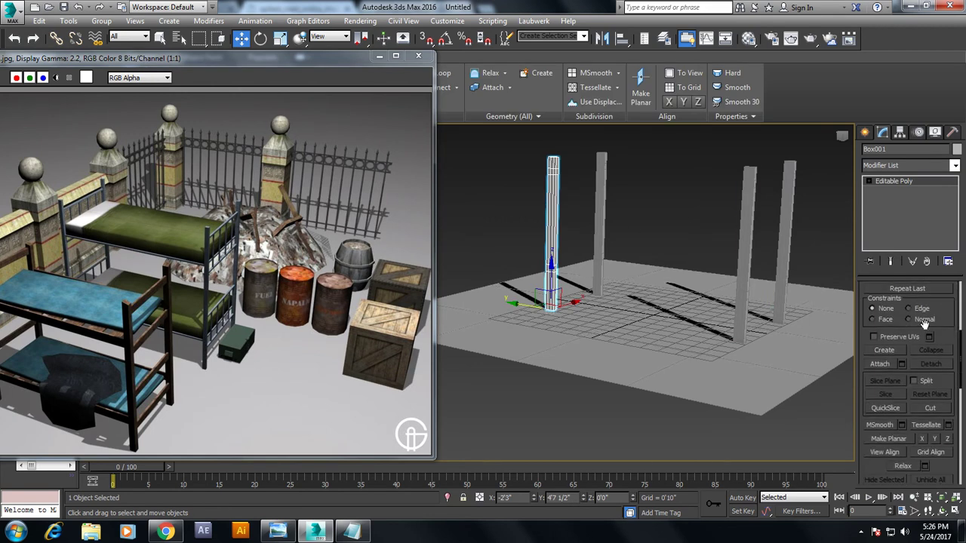
left_click(881, 364)
left_click(604, 215)
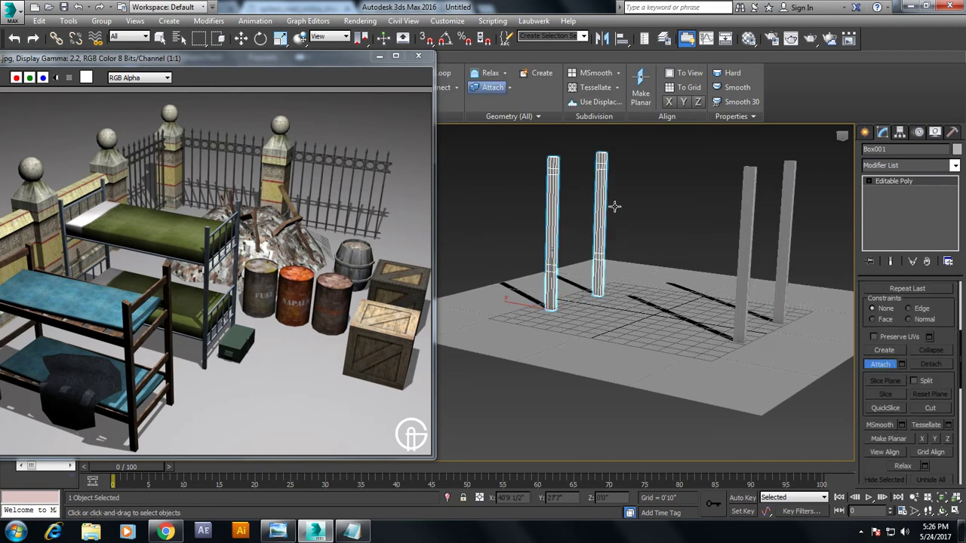
left_click(748, 221)
left_click(790, 215)
key("w")
mouse_move(790, 215)
middle_mouse_down("alt")
mouse_move(687, 258)
mouse_move(681, 243)
mouse_move(675, 252)
mouse_move(730, 258)
mouse_move(578, 269)
middle_mouse_up("alt")
scroll(585, 271, "up", 3)
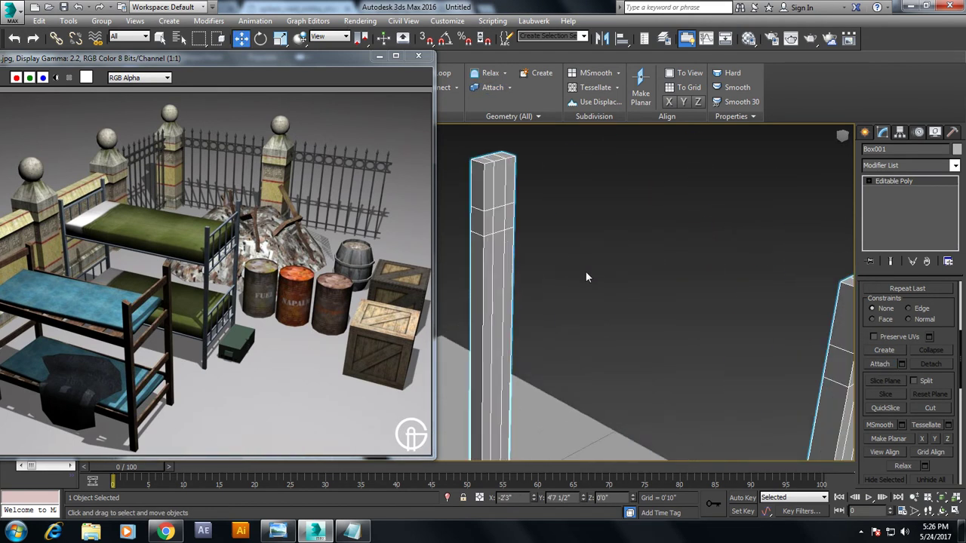
In Polygon mode, bridge two pillar faces into a beam, then undo it
key("4")
left_click(496, 219)
mouse_move(528, 230)
middle_mouse_down("alt")
mouse_move(594, 249)
mouse_move(672, 243)
mouse_move(666, 188)
middle_mouse_up("alt")
left_click(663, 157, "ctrl")
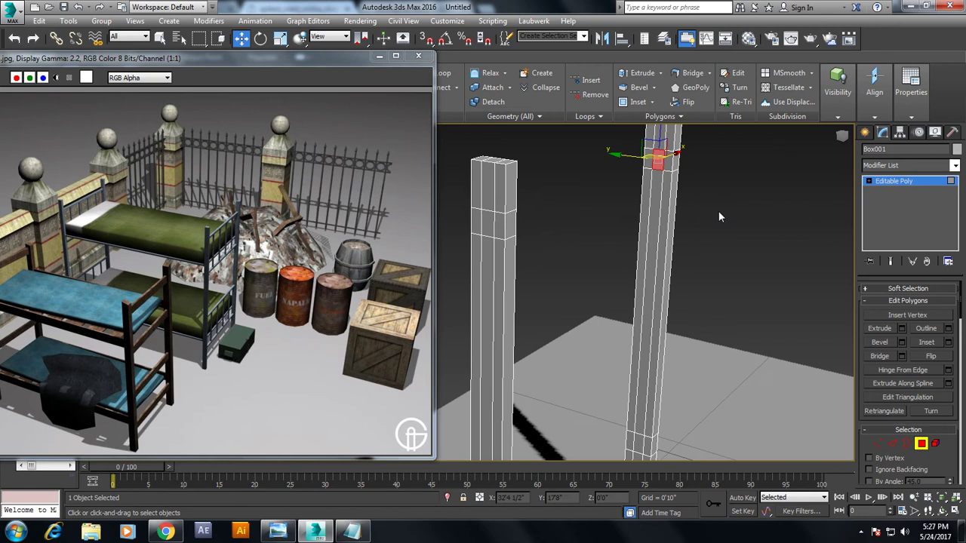
left_click(879, 355)
middle_click_drag(815, 351, 774, 348, "alt")
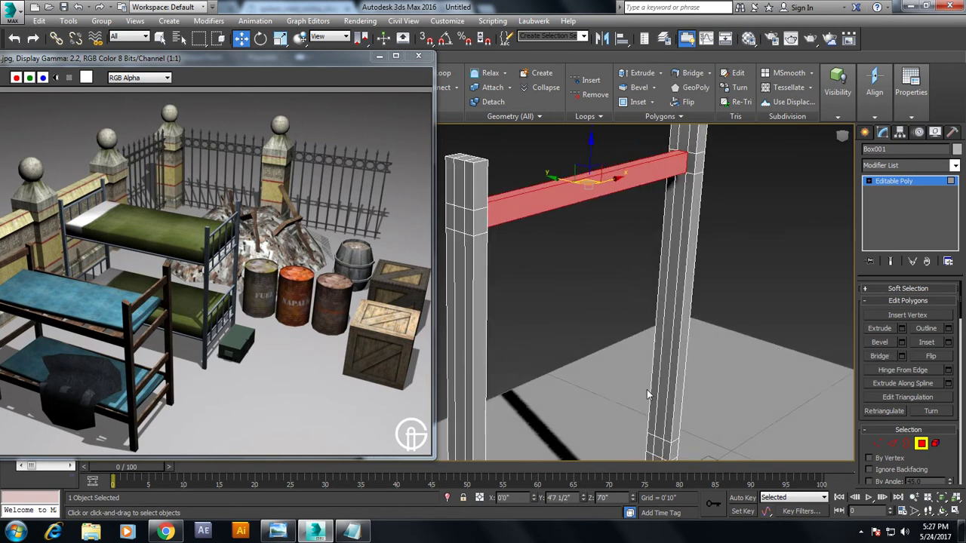
scroll(648, 394, "down", 5)
key("ctrl+z")
Bridge the top faces of the left and right pillars into a top beam
middle_click_drag(690, 308, 589, 343, "alt")
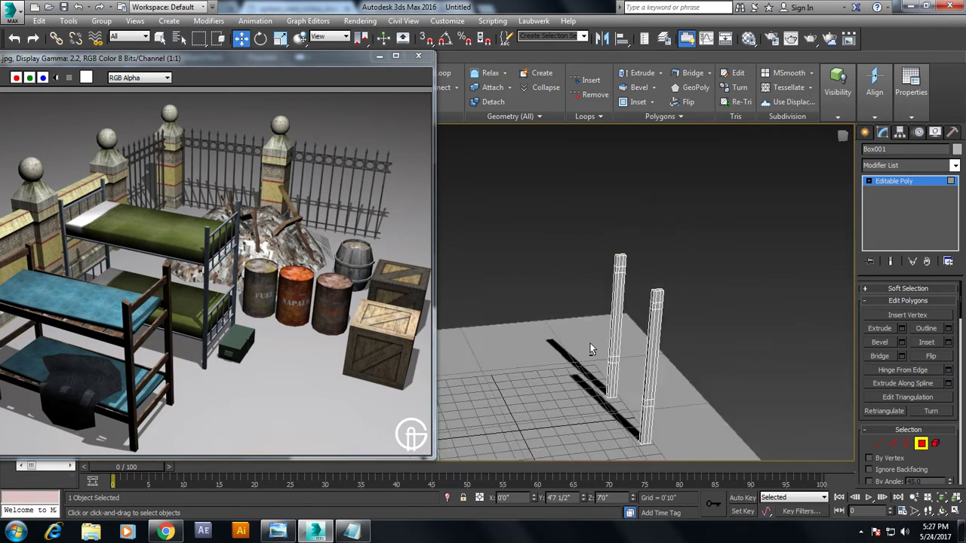
scroll(590, 344, "up", 3)
left_click(564, 175)
mouse_move(566, 178)
middle_mouse_down("alt")
mouse_move(619, 195)
mouse_move(696, 195)
middle_mouse_up("alt")
left_click(717, 166)
left_click(881, 357)
mouse_move(737, 267)
middle_mouse_down("alt")
mouse_move(609, 257)
mouse_move(624, 292)
mouse_move(559, 247)
middle_mouse_up("alt")
Bridge the remaining pillar tops into two more beams, closing the top frame
scroll(559, 247, "up", 3)
left_click(686, 233)
mouse_move(685, 232)
middle_mouse_down("alt")
mouse_move(708, 240)
mouse_move(651, 275)
mouse_move(702, 268)
middle_mouse_up("alt")
left_click(782, 241)
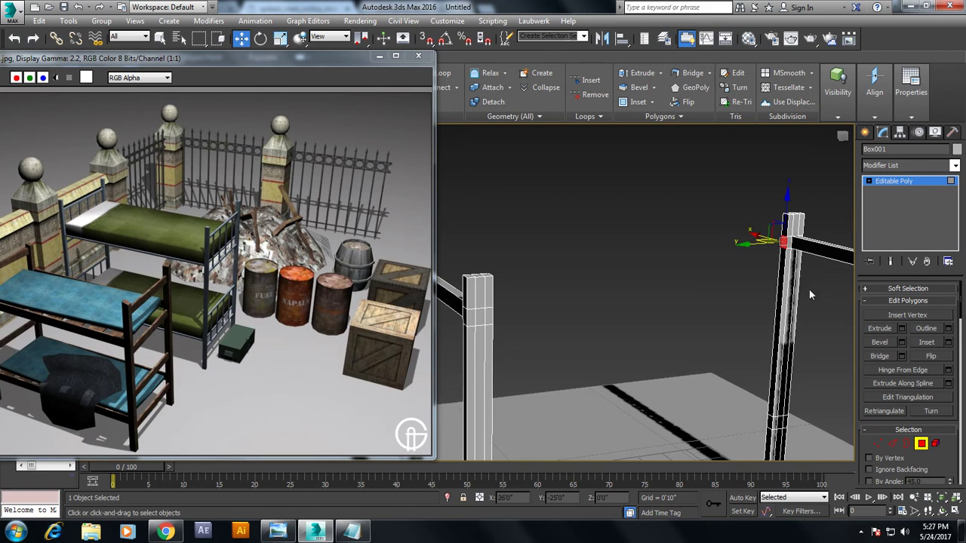
left_click(881, 359)
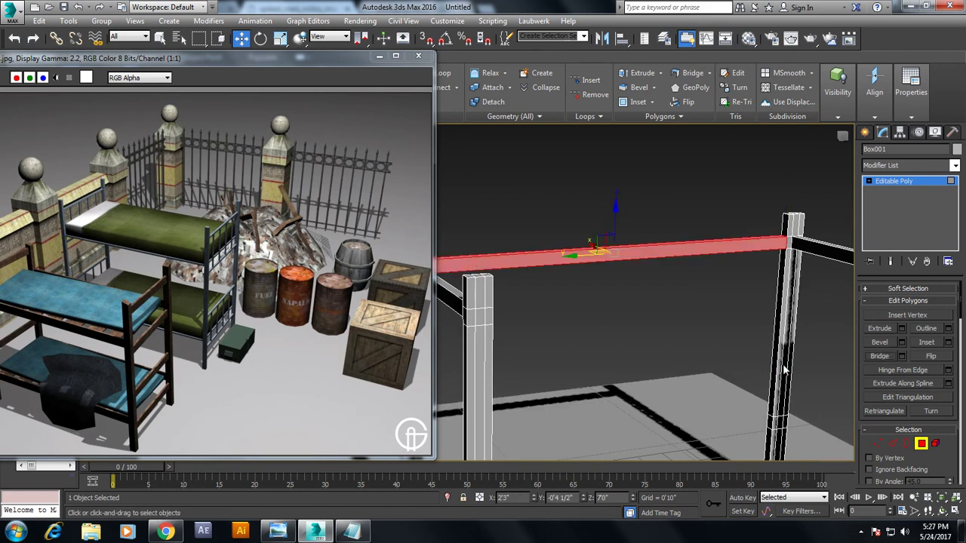
mouse_move(725, 323)
middle_mouse_down("alt")
mouse_move(556, 294)
mouse_move(615, 265)
mouse_move(586, 255)
mouse_move(613, 191)
mouse_move(742, 198)
mouse_move(537, 294)
middle_mouse_up("alt")
left_click(594, 190)
left_click(586, 200)
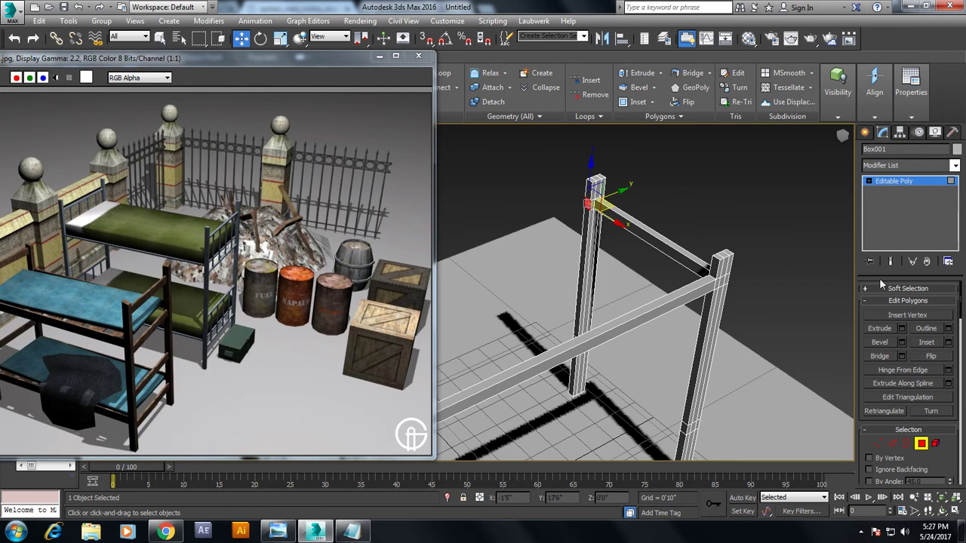
left_click(883, 355)
Bridge a lower rail between the pillars
middle_click_drag(727, 334, 719, 243, "alt")
scroll(701, 274, "up", 2)
scroll(614, 299, "up", 5)
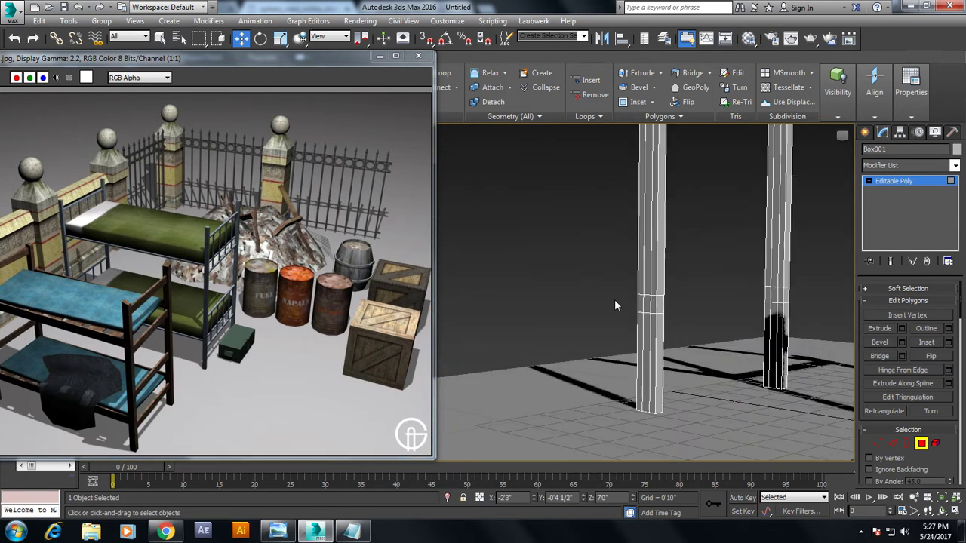
mouse_move(659, 308)
middle_mouse_down("alt")
mouse_move(772, 292)
mouse_move(636, 315)
mouse_move(697, 302)
middle_mouse_up("alt")
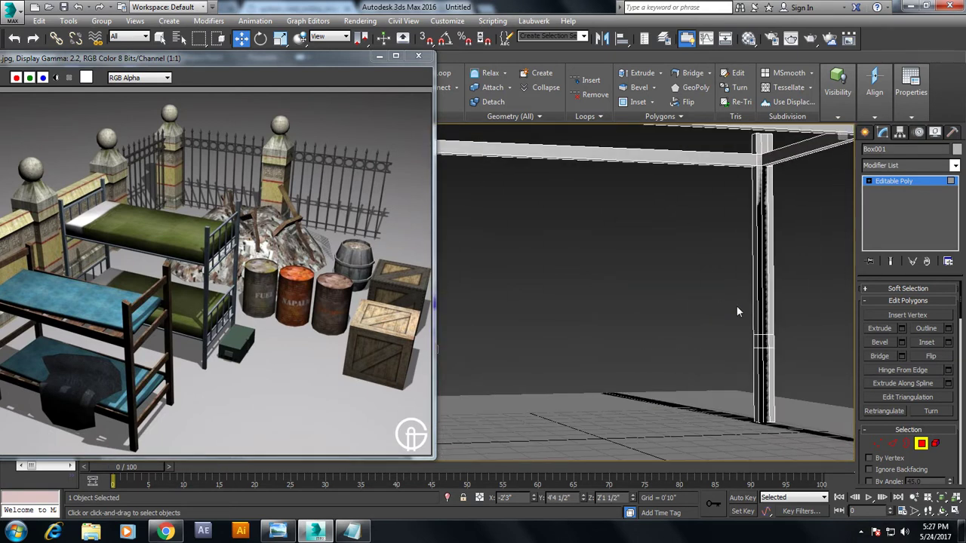
mouse_move(737, 306)
middle_mouse_down("alt")
mouse_move(790, 259)
mouse_move(782, 357)
middle_mouse_up("alt")
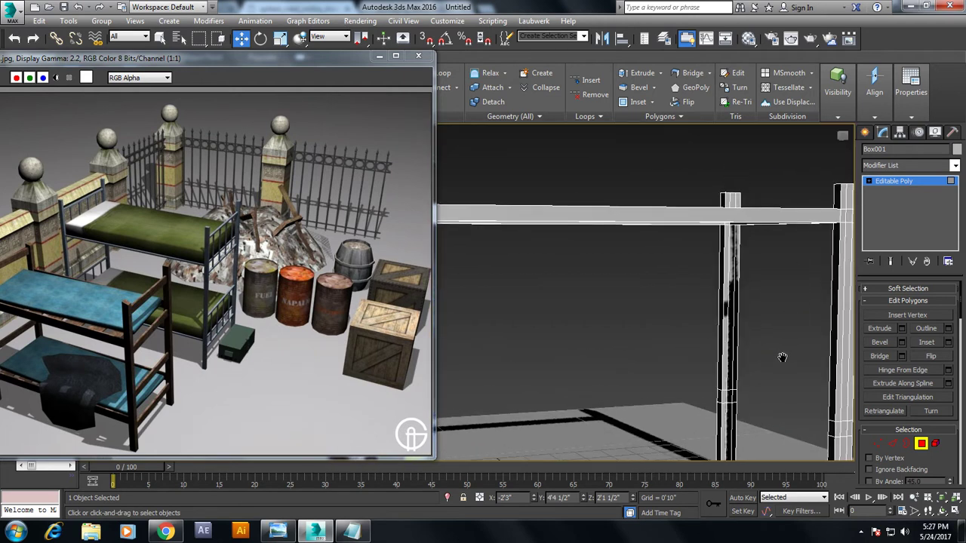
mouse_move(781, 357)
middle_mouse_down("alt")
mouse_move(760, 287)
mouse_move(750, 300)
middle_mouse_up("alt")
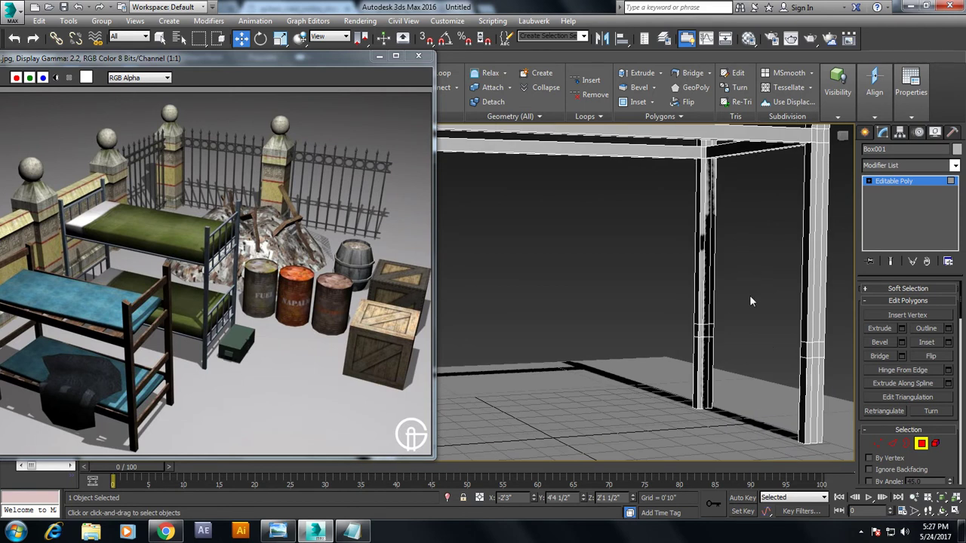
scroll(801, 352, "down", 5)
middle_click_drag(800, 352, 913, 384, "alt")
left_click(882, 356)
Bridge a face on the vertical post into another lower beam
middle_click_drag(664, 301, 700, 330, "alt")
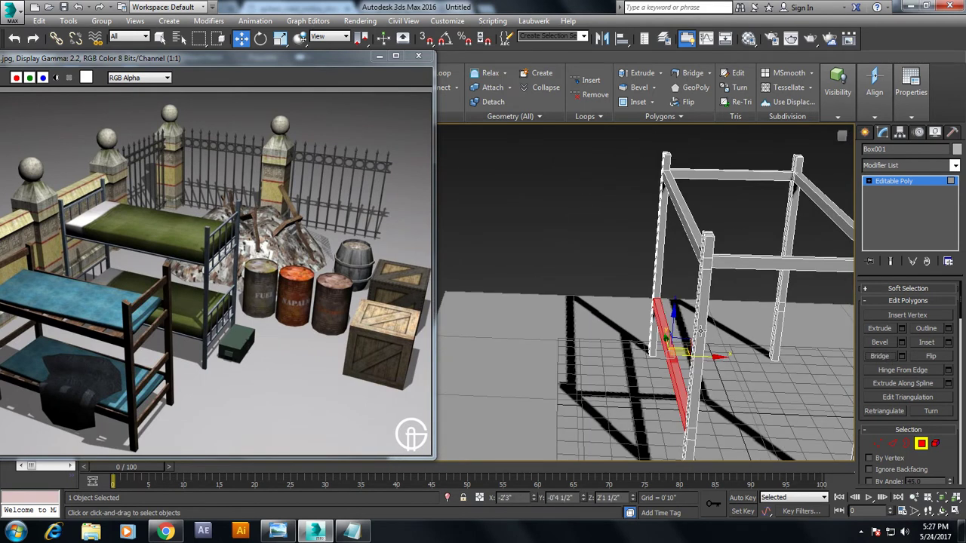
mouse_move(783, 312)
middle_mouse_down("alt")
mouse_move(694, 263)
mouse_move(622, 355)
middle_mouse_up("alt")
scroll(658, 350, "up", 3)
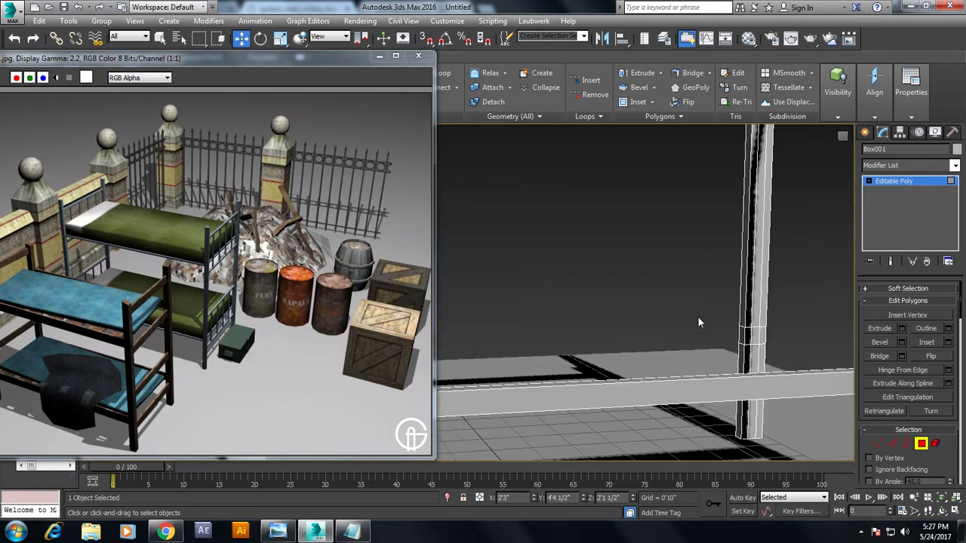
left_click(744, 332)
scroll(744, 332, "down", 3)
scroll(785, 332, "down", 3)
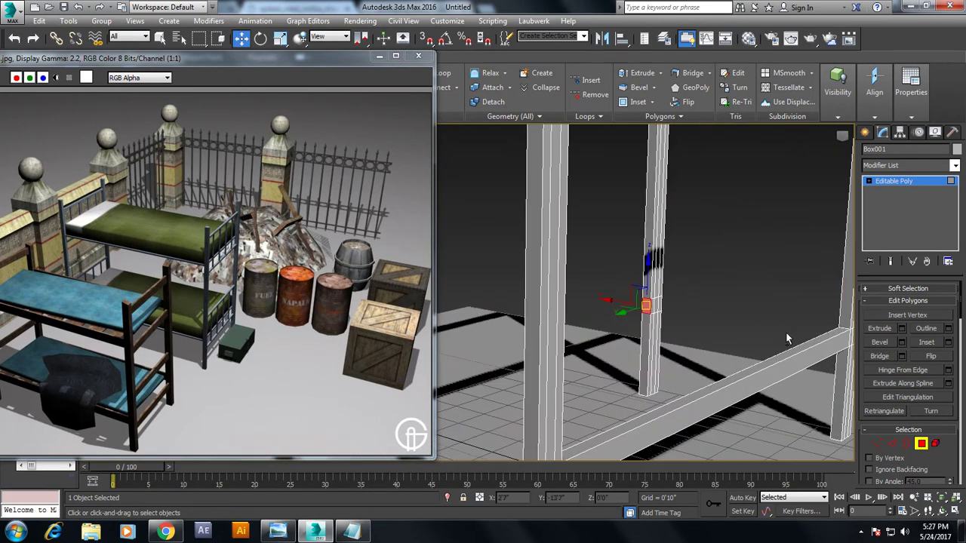
left_click(880, 355)
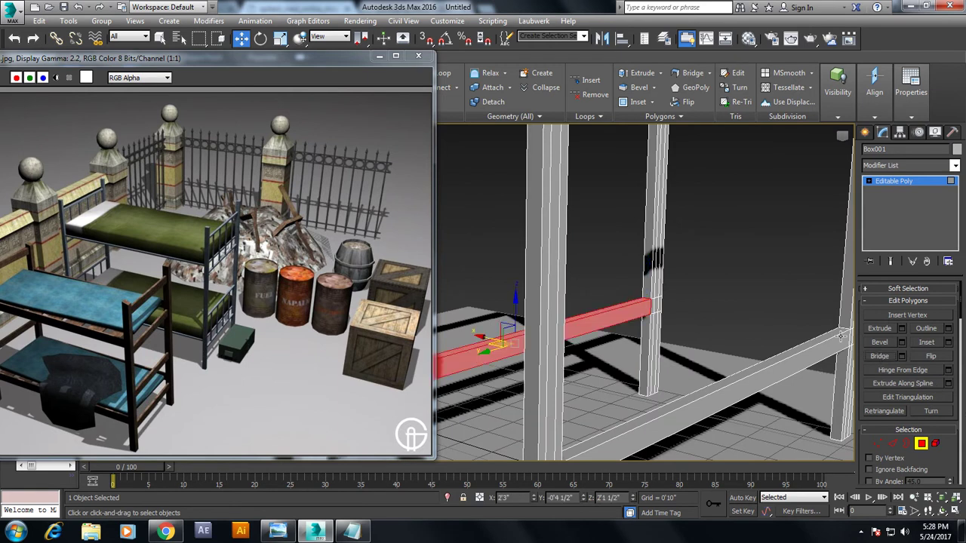
Add a rail from the post face at the beam junction
scroll(646, 313, "up", 3)
middle_click_drag(545, 313, 694, 272)
scroll(694, 271, "down", 3)
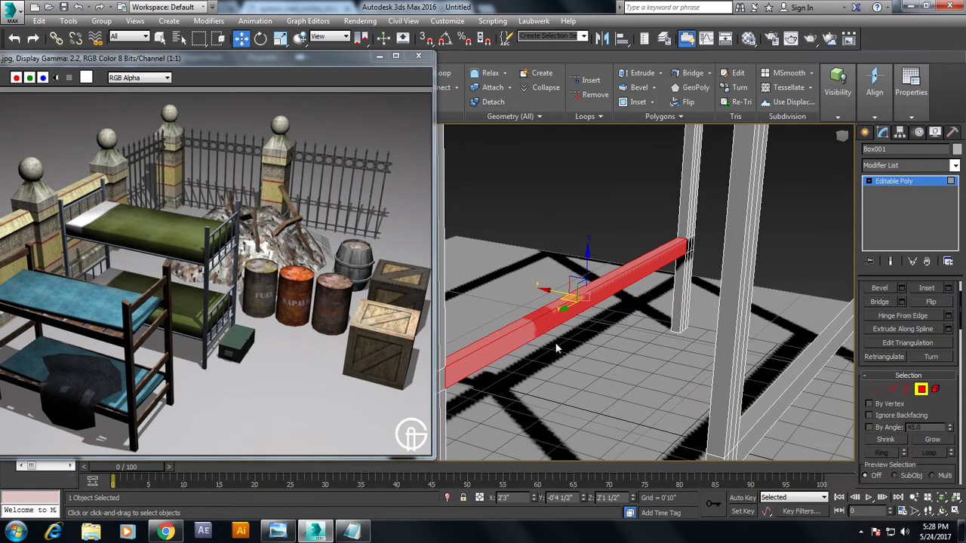
scroll(588, 341, "up", 2)
middle_click_drag(588, 340, 620, 330)
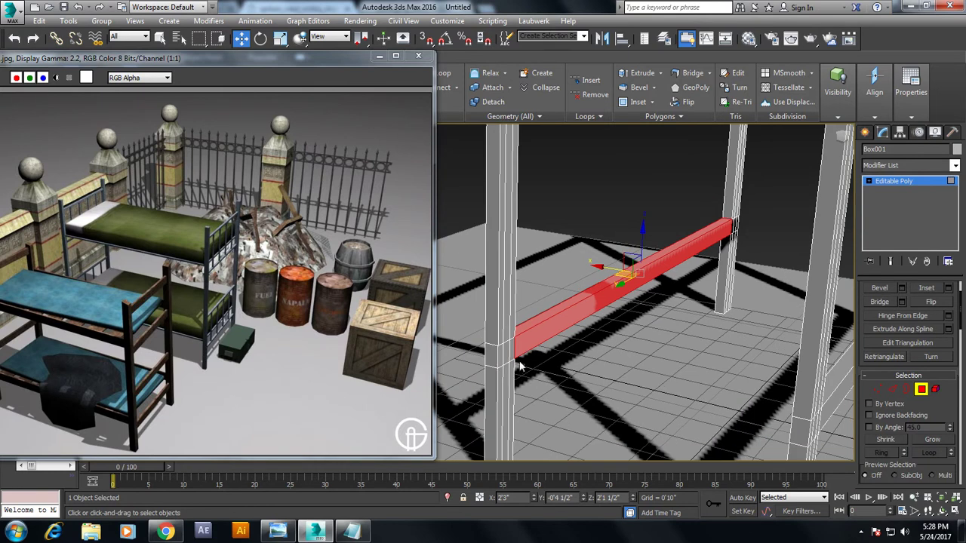
middle_click_drag(506, 355, 663, 335, "alt")
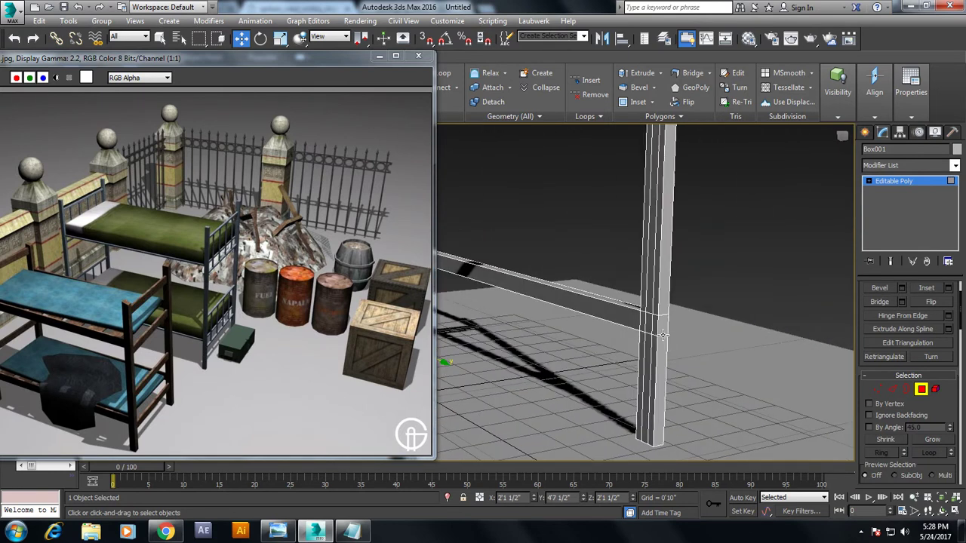
left_click(648, 323)
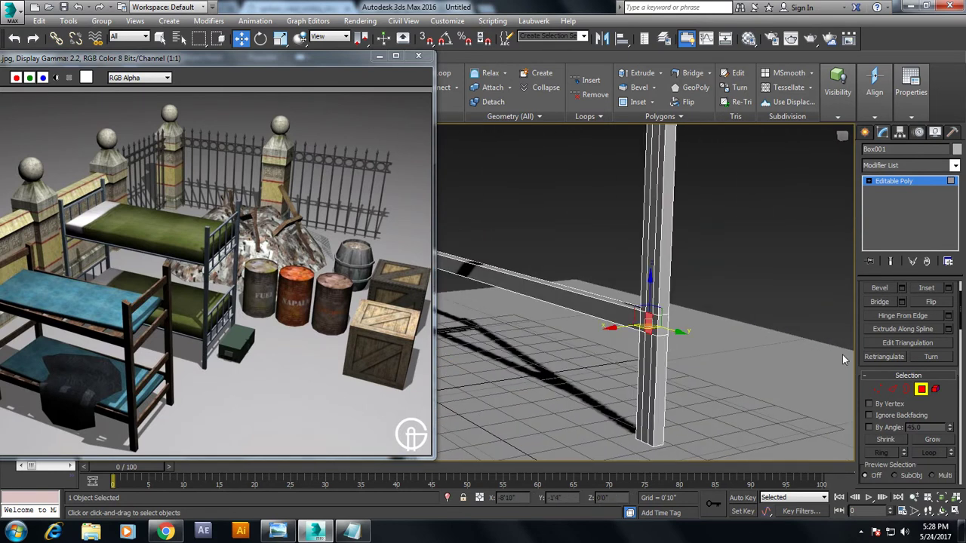
left_click(880, 302)
Bridge the matching face on the other post, completing the lower rail level
scroll(551, 350, "down", 5)
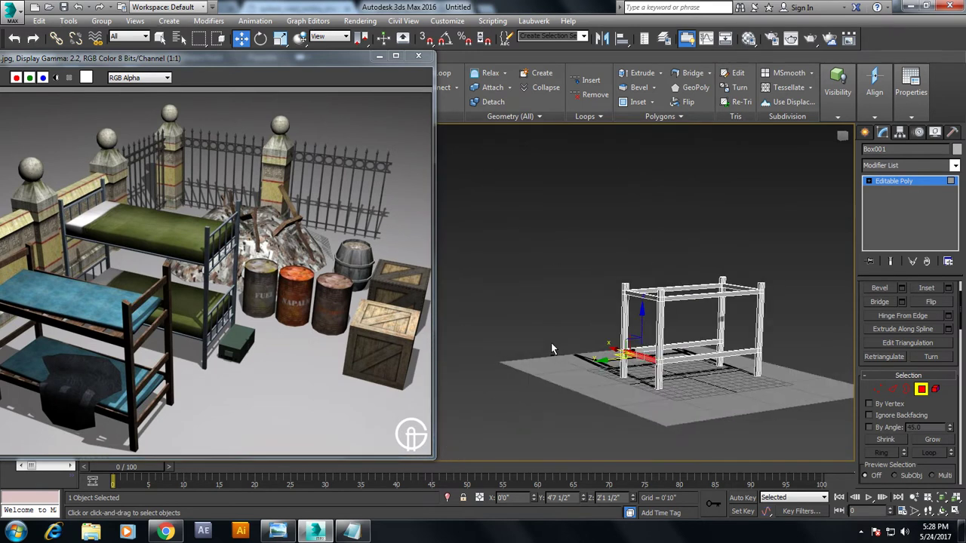
scroll(551, 343, "up", 3)
scroll(537, 329, "up", 4)
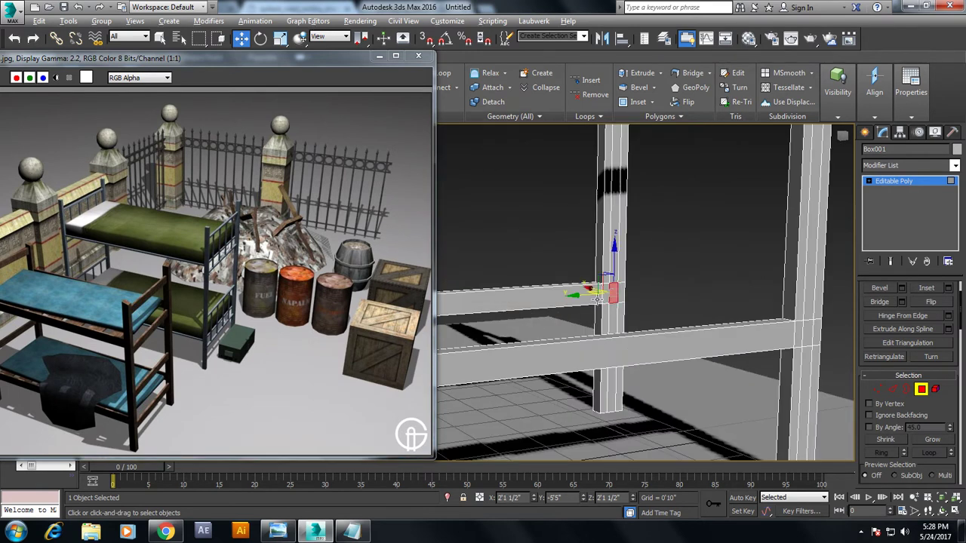
middle_click_drag(614, 297, 677, 330, "alt")
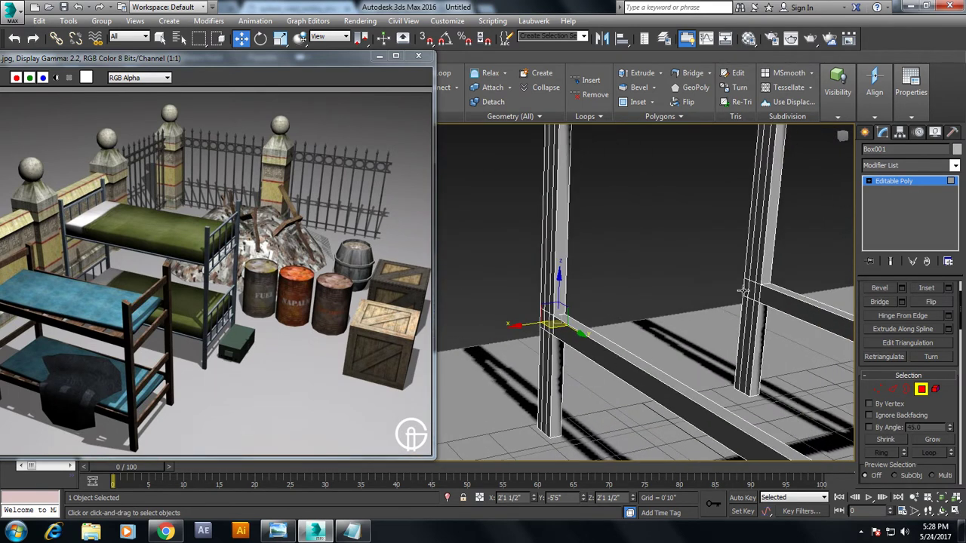
left_click(750, 290)
left_click(879, 301)
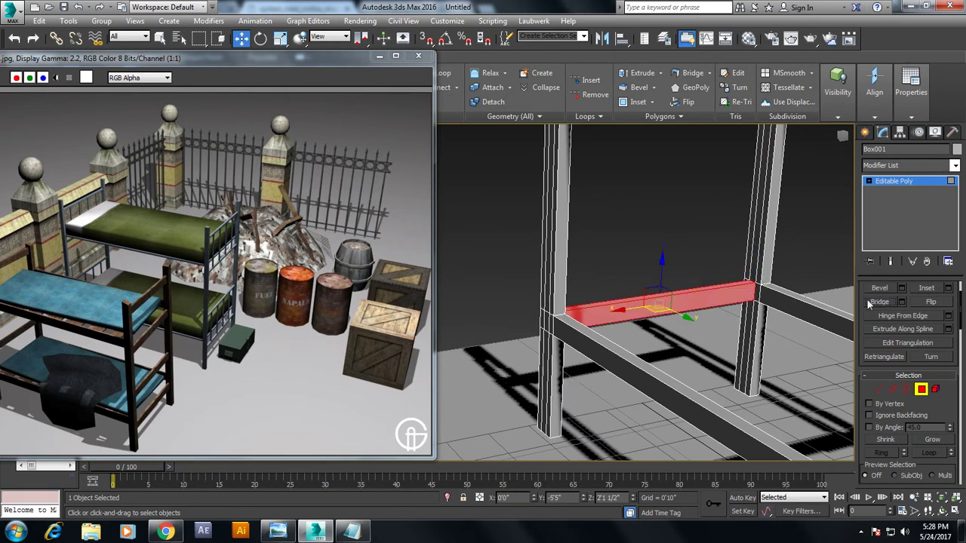
scroll(689, 330, "down", 4)
scroll(688, 330, "down", 2)
middle_click_drag(693, 319, 643, 329, "alt")
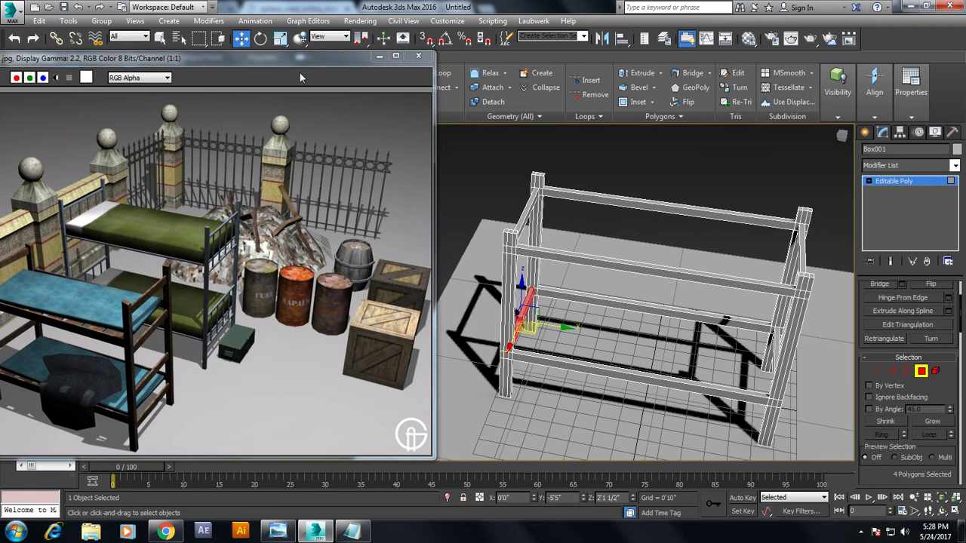
In a maximized Front view, select the 16 vertical post edges in Edge mode
key("alt+w")
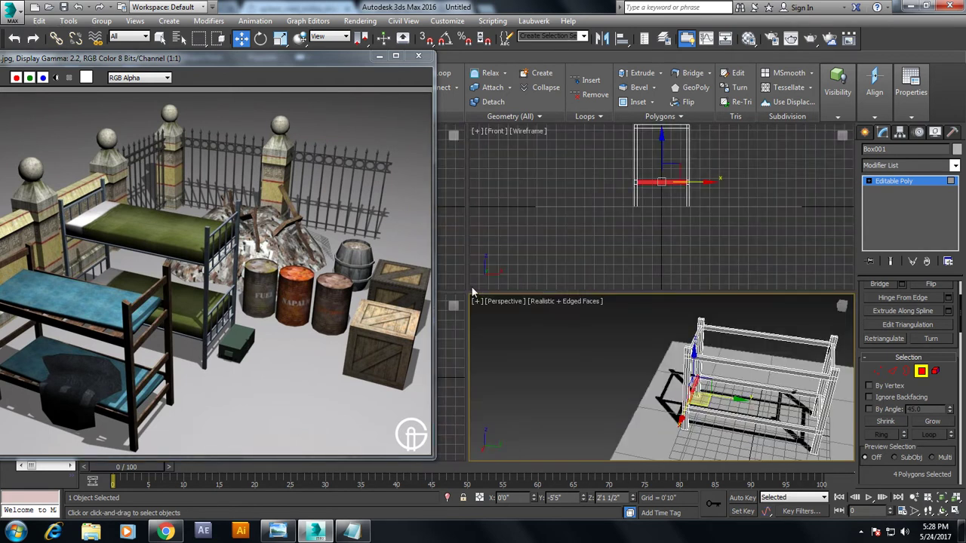
key("alt+w")
scroll(636, 271, "down", 3)
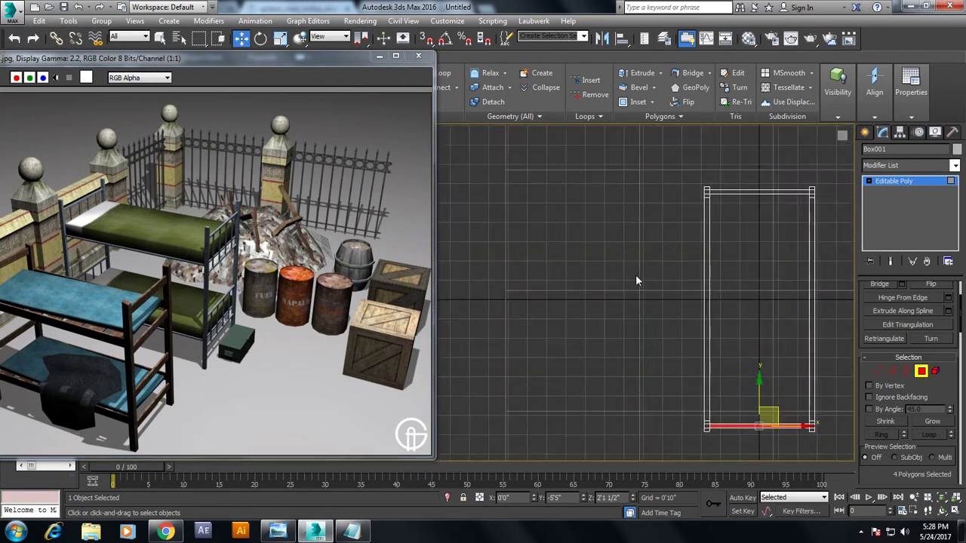
scroll(636, 279, "up", 3)
left_click(893, 371)
left_click_drag(485, 252, 752, 285)
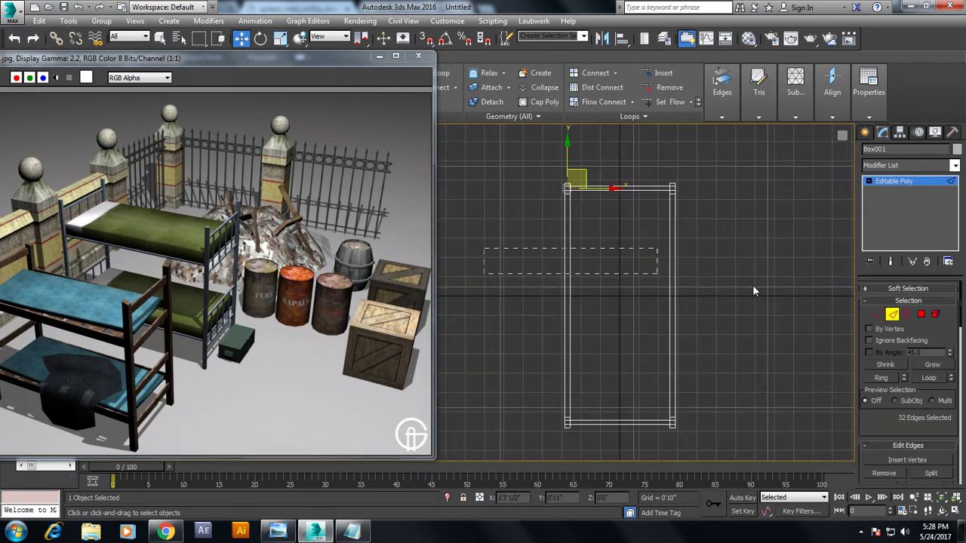
scroll(957, 418, "down", 4)
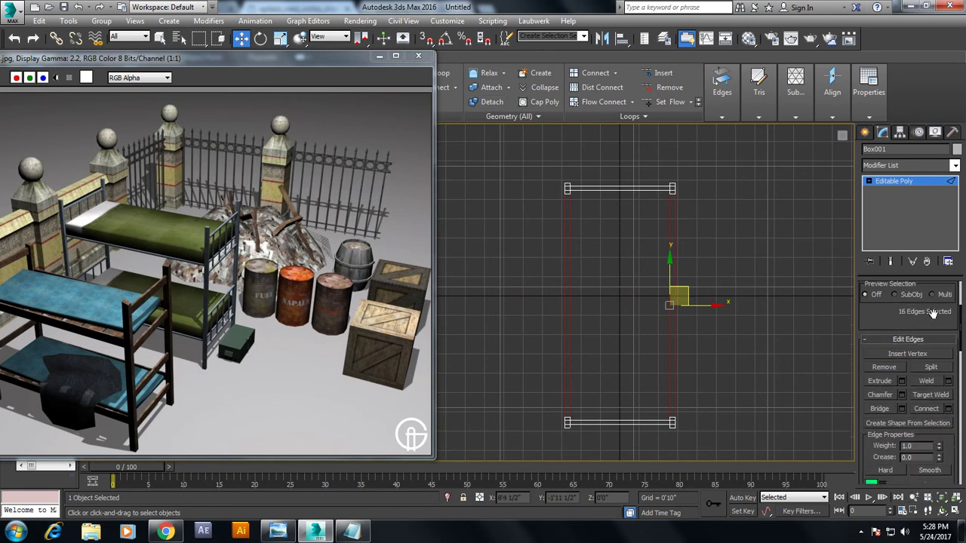
scroll(957, 418, "down", 1)
Connect the selected edges with 2 segments, adjusting pinch and slide before applying
left_click(948, 402)
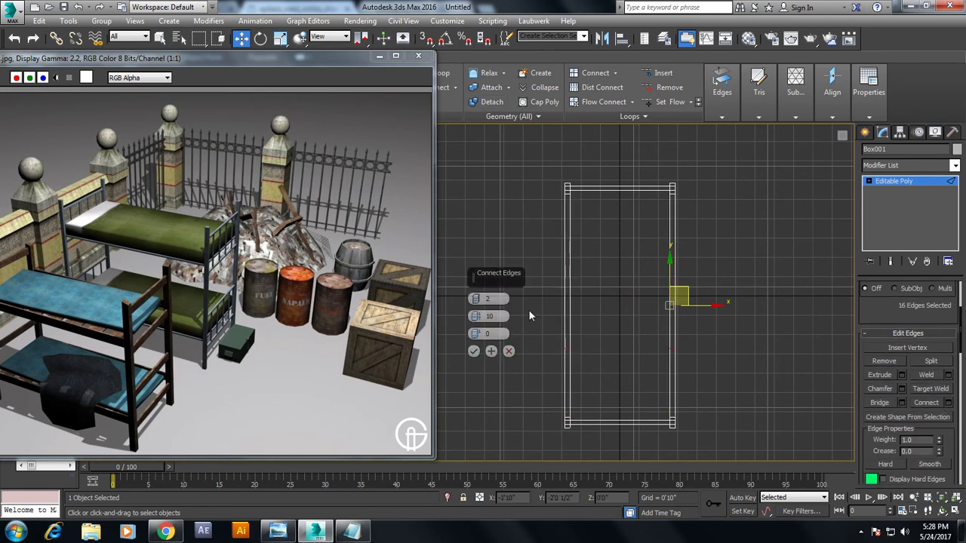
left_click_drag(475, 333, 474, 361)
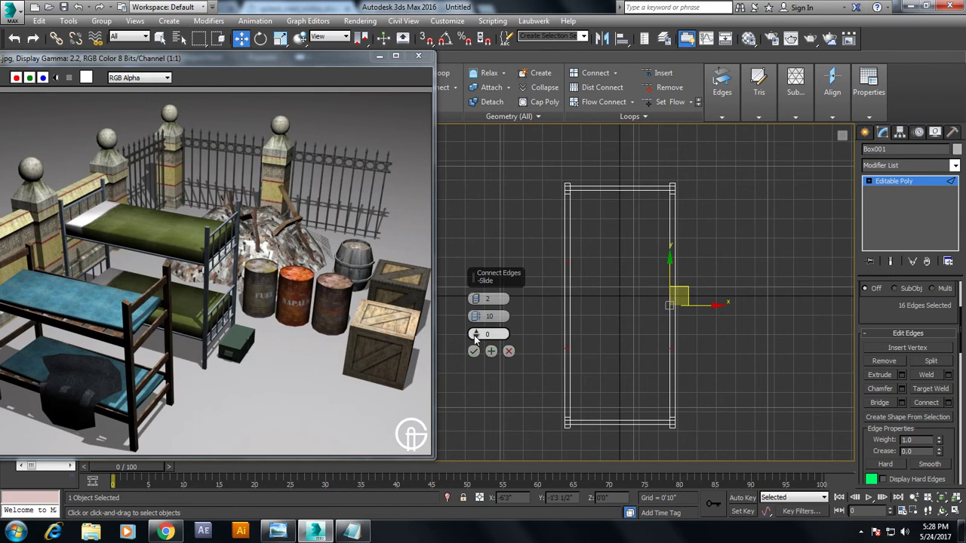
left_click_drag(480, 460, 479, 450)
left_click_drag(476, 316, 489, 390)
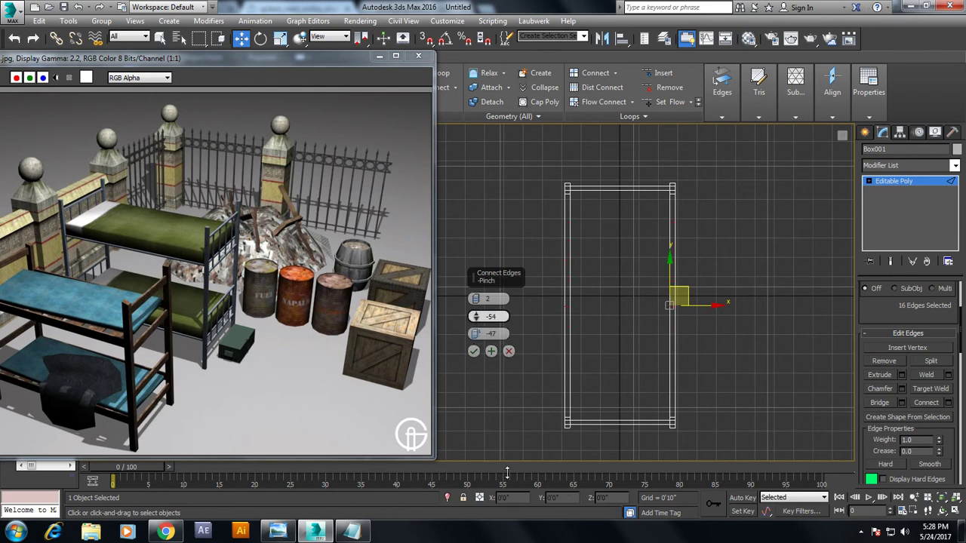
left_click_drag(475, 333, 472, 89)
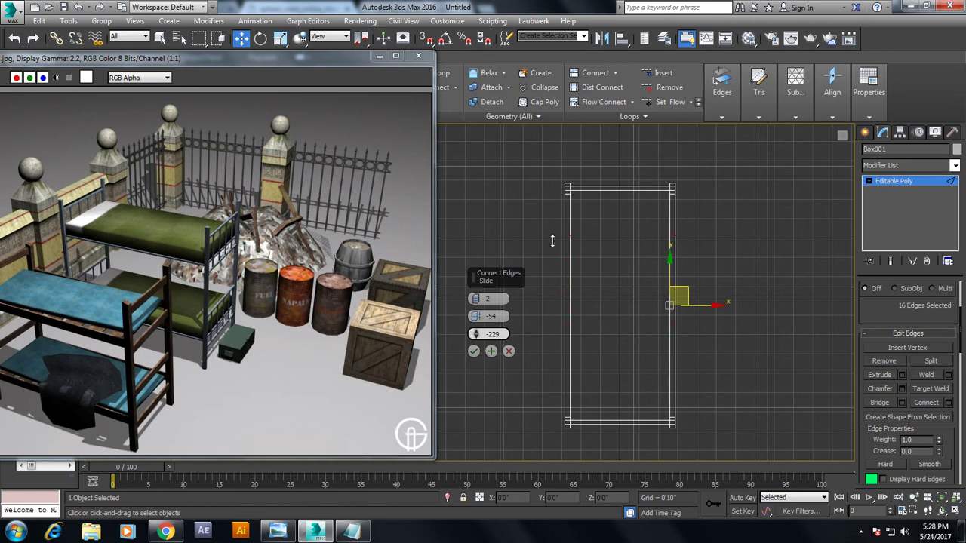
left_click_drag(553, 452, 550, 411)
left_click(473, 353)
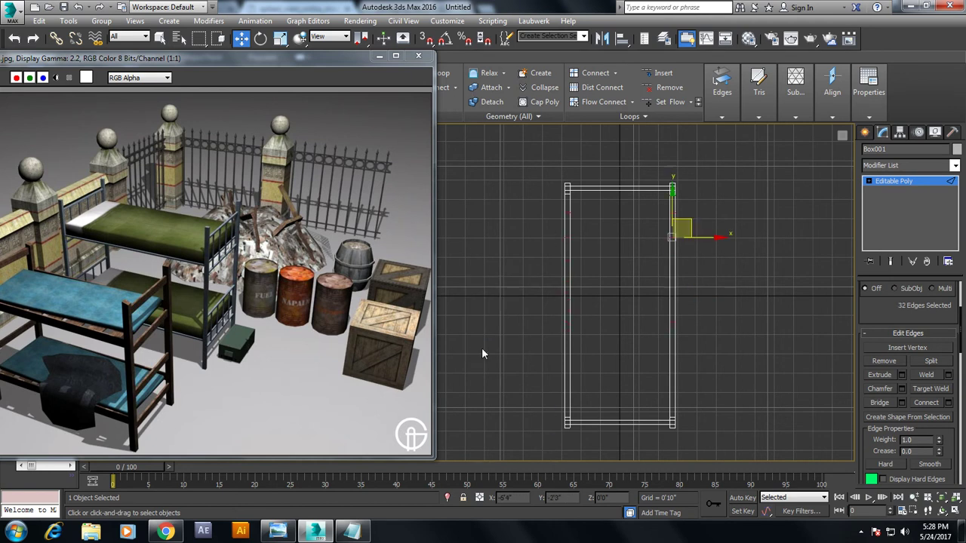
Add another pair of edge loops, redoing it with a different pinch and lower slide
left_click(949, 403)
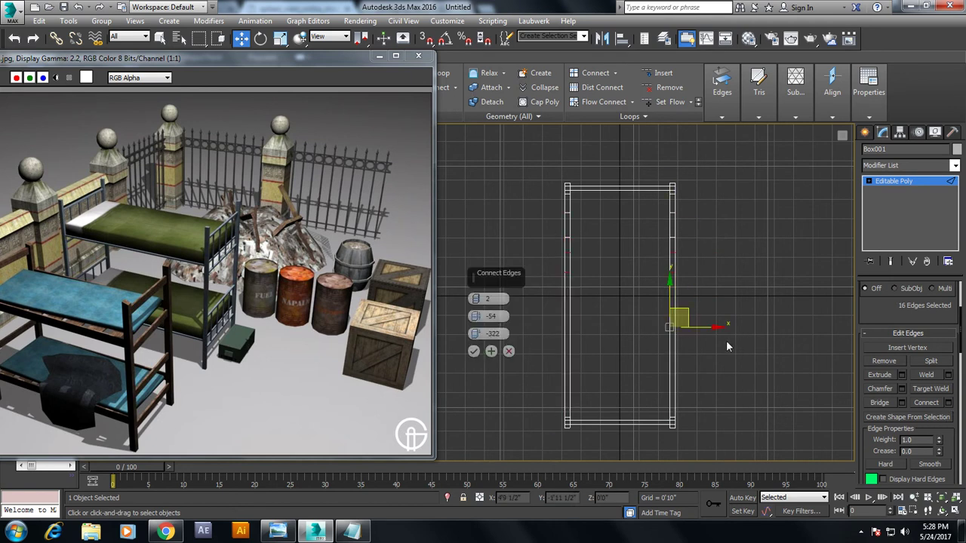
mouse_move(476, 316)
left_mouse_down()
mouse_move(476, 301)
mouse_move(476, 370)
left_mouse_up()
left_click_drag(478, 232, 477, 198)
left_click(474, 352)
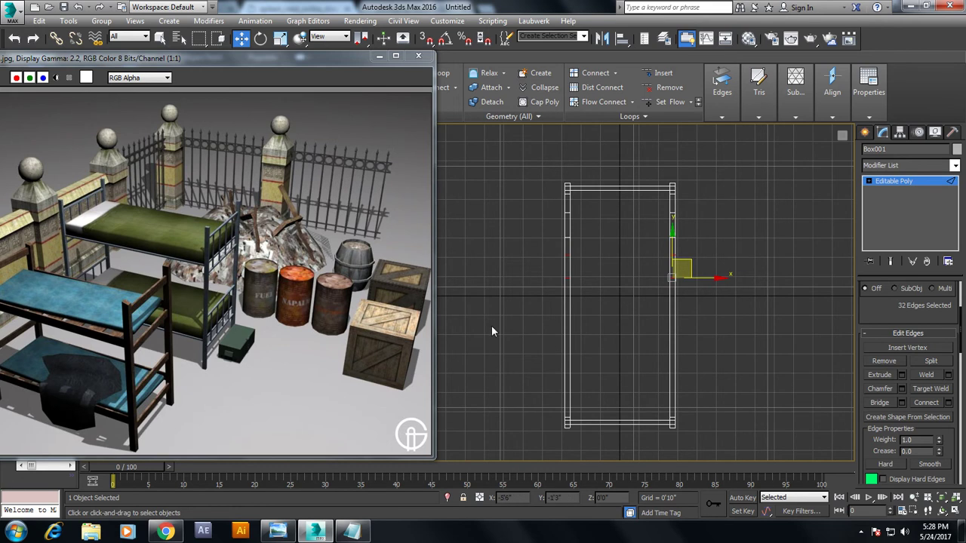
key("ctrl+z")
left_click(949, 403)
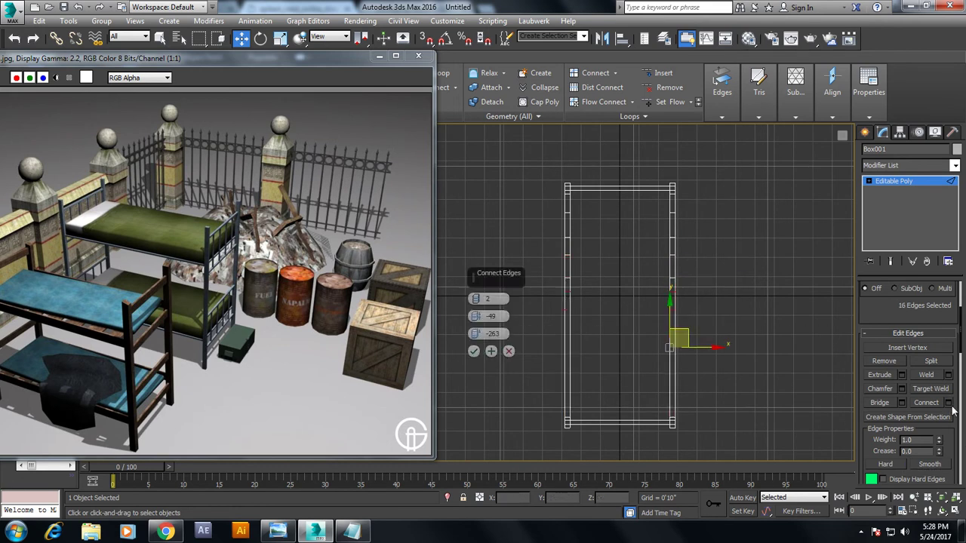
mouse_move(476, 316)
left_mouse_down()
mouse_move(473, 286)
mouse_move(483, 300)
left_mouse_up()
left_click_drag(475, 333, 478, 369)
left_click(473, 350)
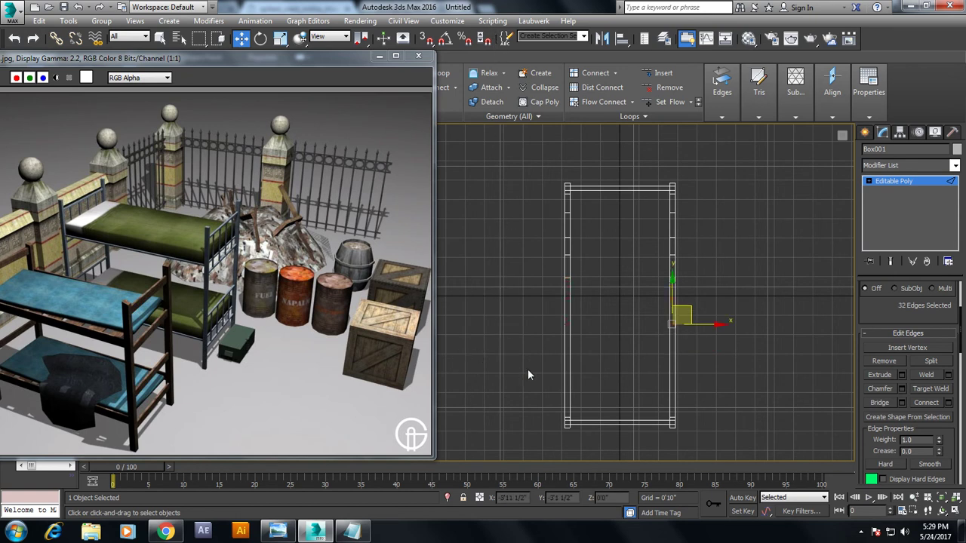
Connect one more pair of edge loops on the posts, using pinch 19 and slide 8
left_click(948, 402)
left_click_drag(476, 316, 475, 286)
left_click_drag(475, 333, 479, 381)
left_click_drag(471, 223, 470, 214)
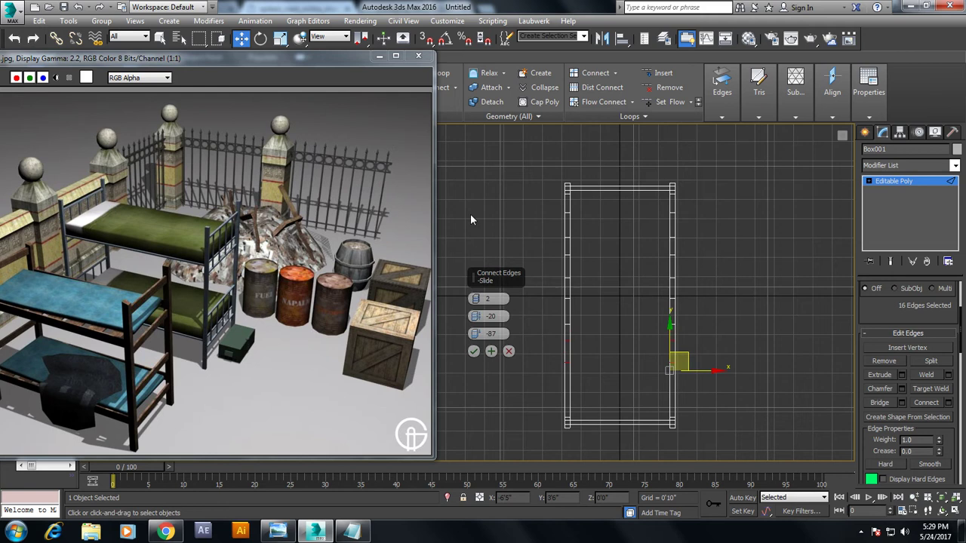
left_click(473, 351)
Select the lower vertical edges on both sides and connect them with a pair of lower loops
left_click_drag(689, 402, 559, 377)
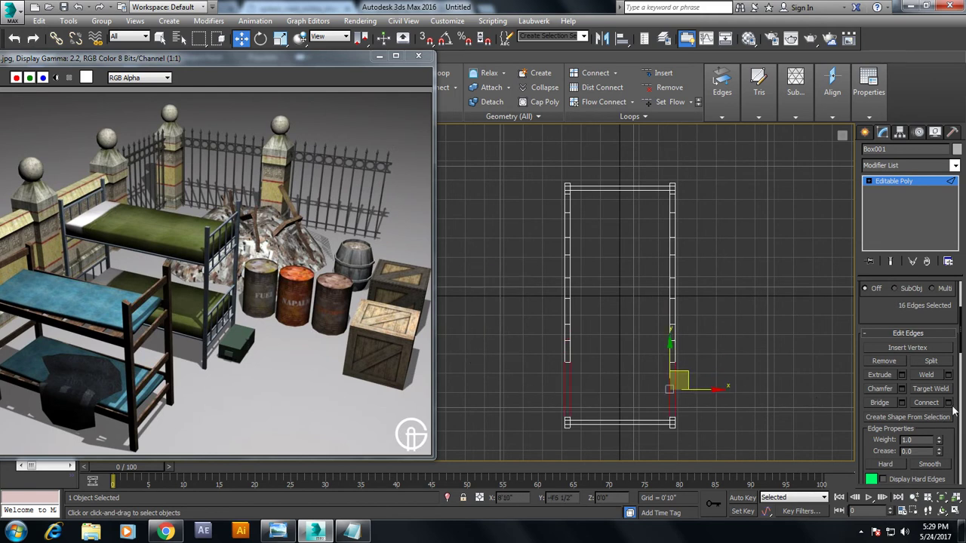
left_click(949, 402)
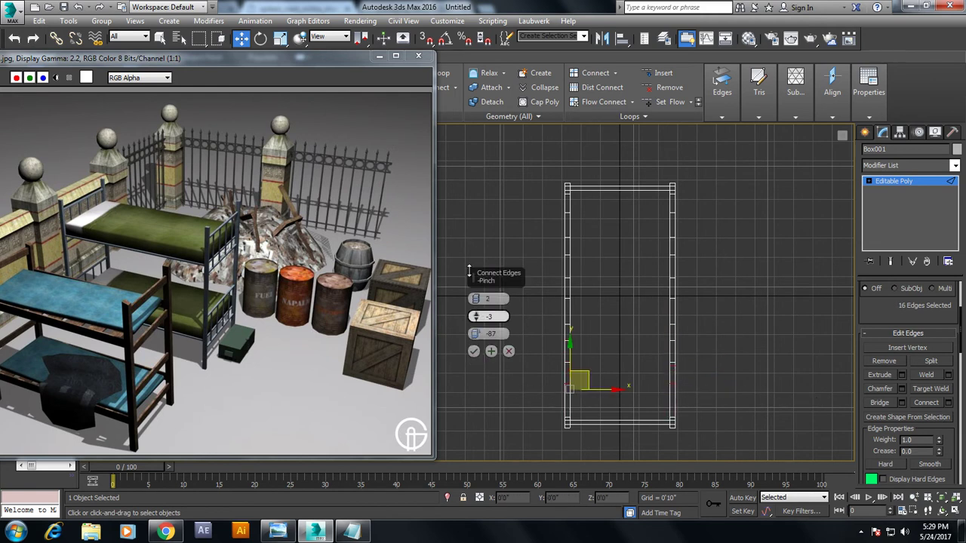
left_click_drag(469, 218, 470, 213)
left_click_drag(475, 334, 483, 392)
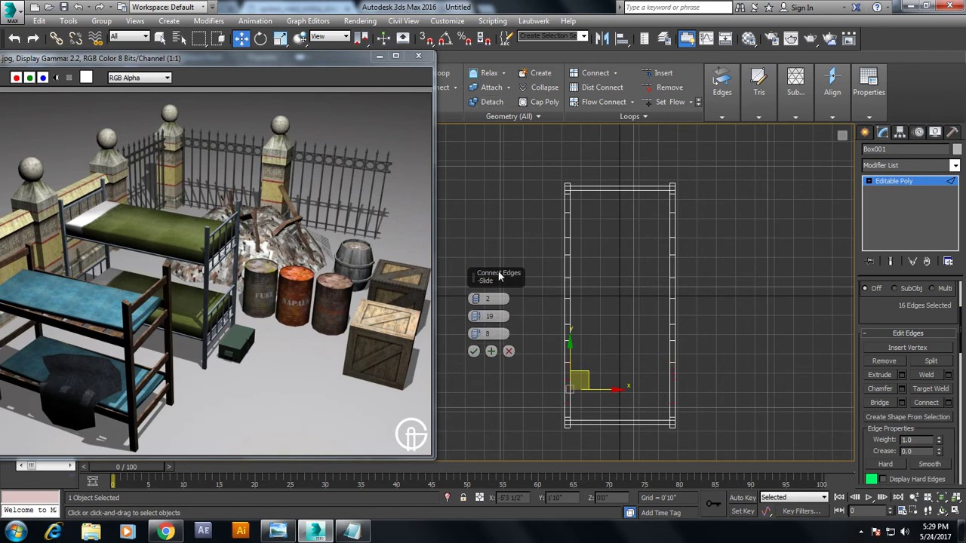
left_click(473, 350)
key("alt+w")
middle_click_drag(617, 387, 596, 354, "alt")
key("alt+w")
scroll(571, 302, "up", 4)
mouse_move(572, 301)
middle_mouse_down("alt")
mouse_move(578, 287)
mouse_move(593, 296)
mouse_move(594, 281)
middle_mouse_up("alt")
scroll(577, 286, "up", 3)
scroll(581, 277, "up", 2)
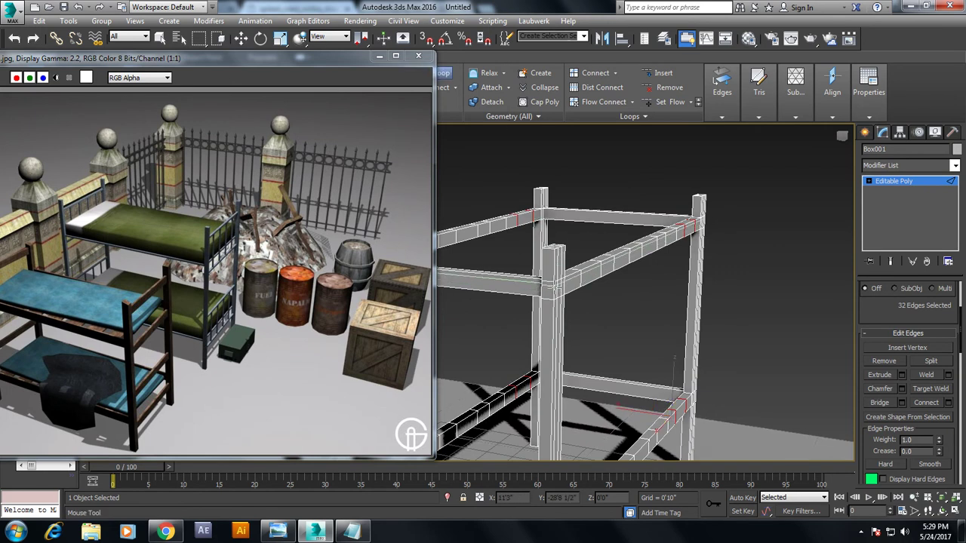
Bridge a facing polygon pair on opposite top-frame beams into the first slat
middle_click_drag(563, 231, 585, 266, "alt")
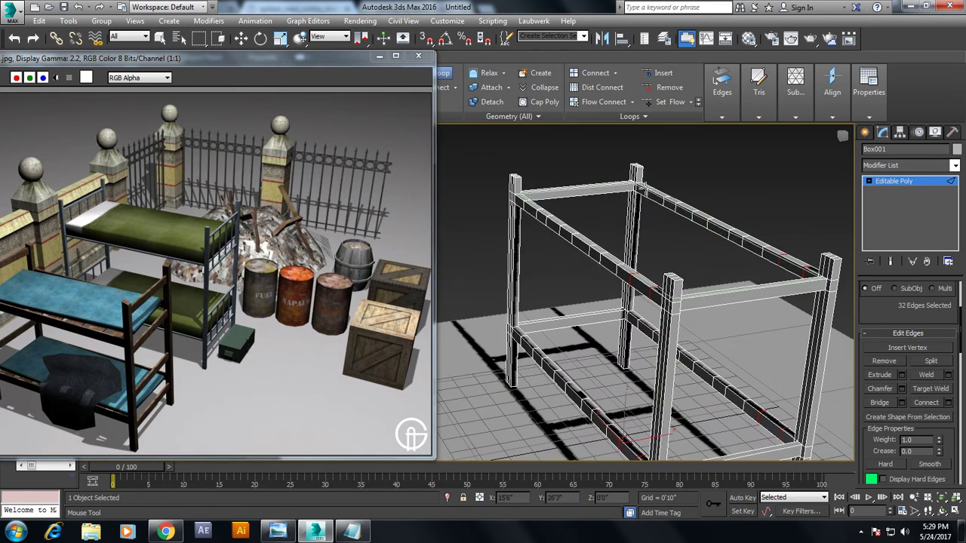
double_click(647, 192)
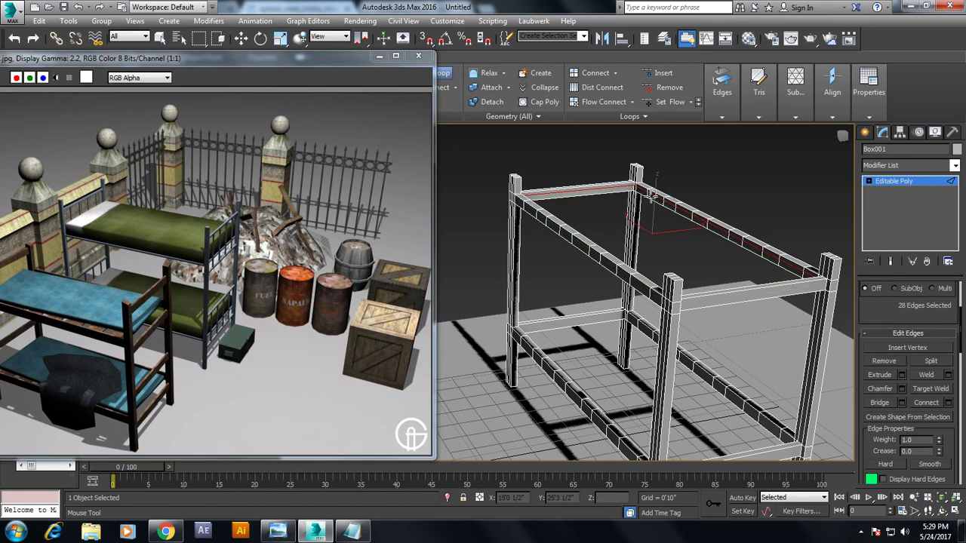
scroll(646, 198, "up", 2)
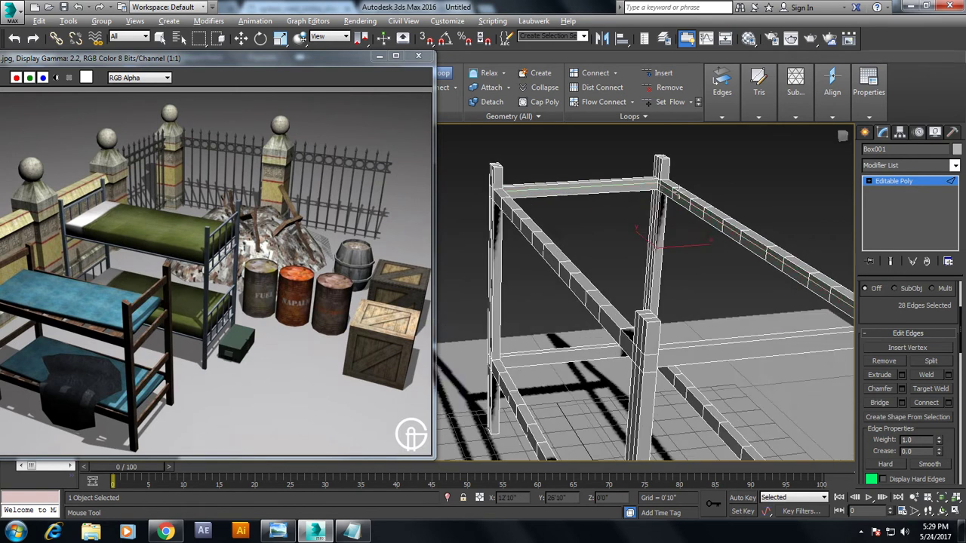
scroll(637, 207, "up", 4)
double_click(589, 231)
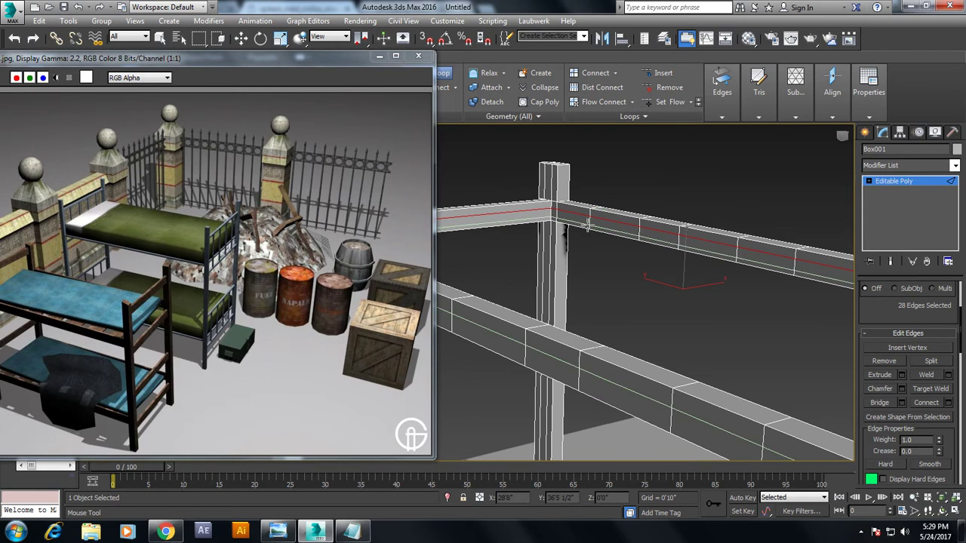
key("w")
middle_click_drag(589, 230, 673, 310, "alt")
key("4")
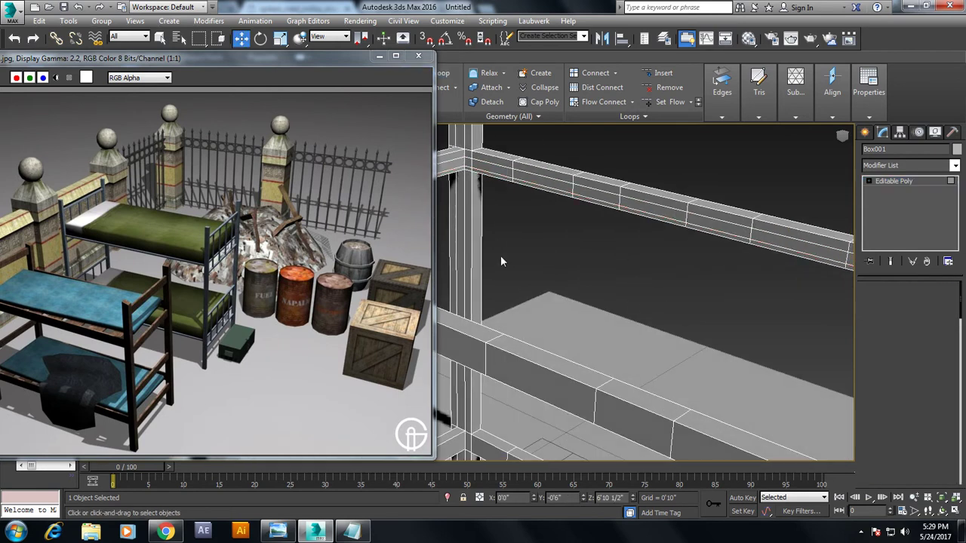
left_click(531, 181)
mouse_move(628, 262)
middle_mouse_down("alt")
mouse_move(566, 207)
mouse_move(722, 397)
middle_mouse_up("alt")
left_click(551, 239)
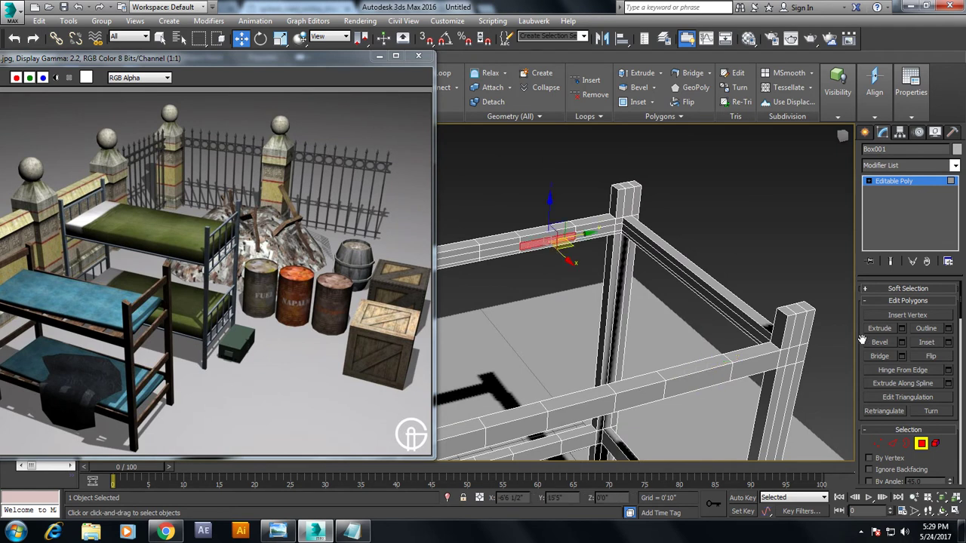
left_click(880, 356)
Bridge three more slats across the top frame between its long rails
mouse_move(641, 302)
middle_mouse_down("alt")
mouse_move(549, 243)
mouse_move(529, 252)
mouse_move(590, 311)
middle_mouse_up("alt")
left_click(598, 266)
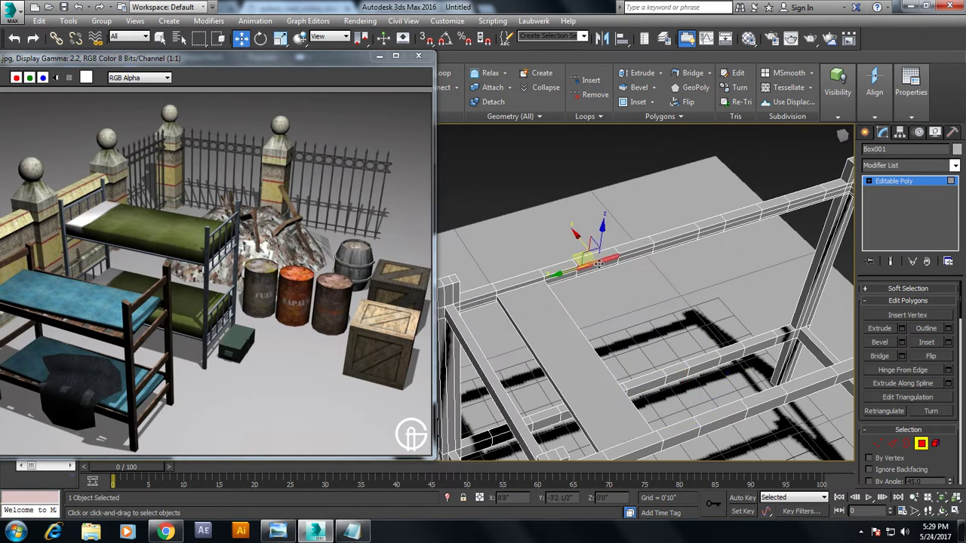
mouse_move(649, 272)
middle_mouse_down("alt")
mouse_move(698, 278)
mouse_move(611, 260)
mouse_move(540, 215)
mouse_move(705, 227)
mouse_move(675, 304)
mouse_move(670, 217)
middle_mouse_up("alt")
left_click(880, 356)
mouse_move(588, 249)
middle_mouse_down("alt")
mouse_move(574, 189)
mouse_move(502, 209)
mouse_move(534, 222)
middle_mouse_up("alt")
left_click(537, 211)
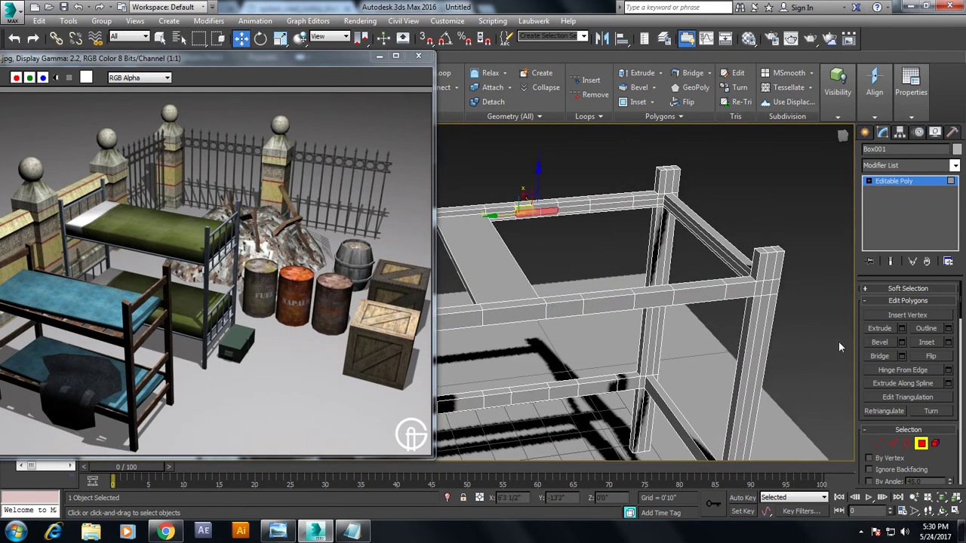
left_click(884, 356)
mouse_move(620, 203)
middle_mouse_down("alt")
mouse_move(606, 229)
mouse_move(717, 153)
middle_mouse_up("alt")
left_click(735, 175)
left_click(891, 358)
mouse_move(642, 226)
middle_mouse_down("alt")
mouse_move(607, 221)
mouse_move(600, 195)
mouse_move(581, 211)
middle_mouse_up("alt")
scroll(607, 222, "down", 3)
In Front view, select the top row of post vertices and raise it upward
left_click(453, 305)
key("1")
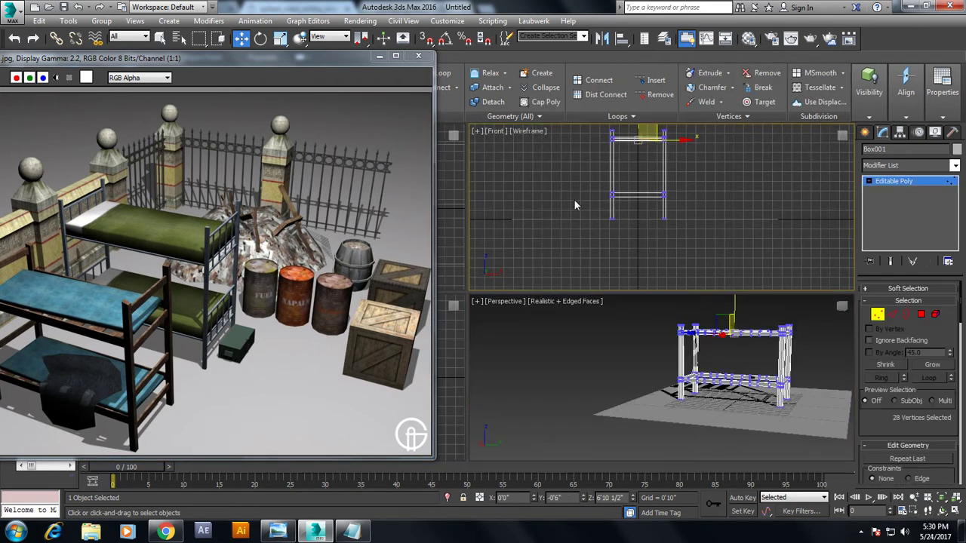
key("alt+w")
left_click_drag(503, 241, 744, 281)
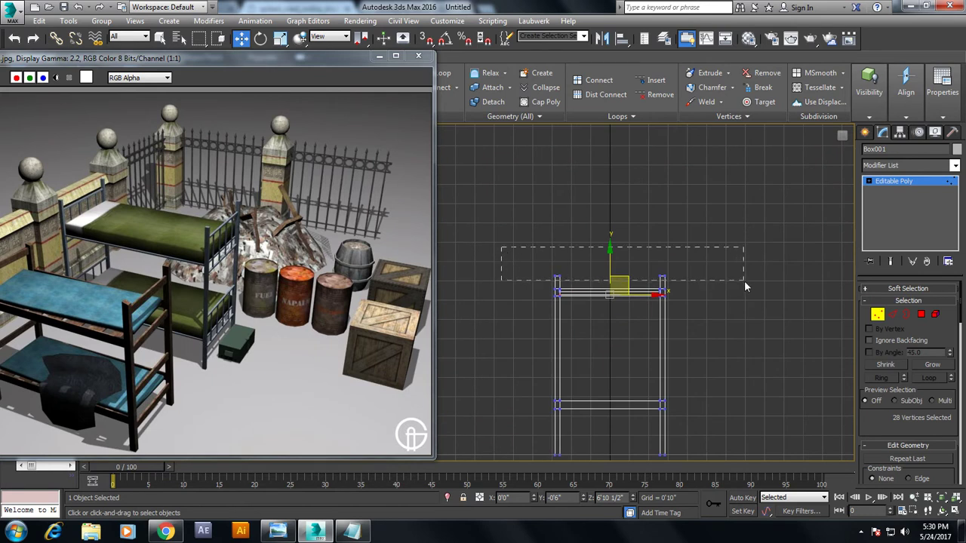
left_click_drag(612, 240, 613, 229)
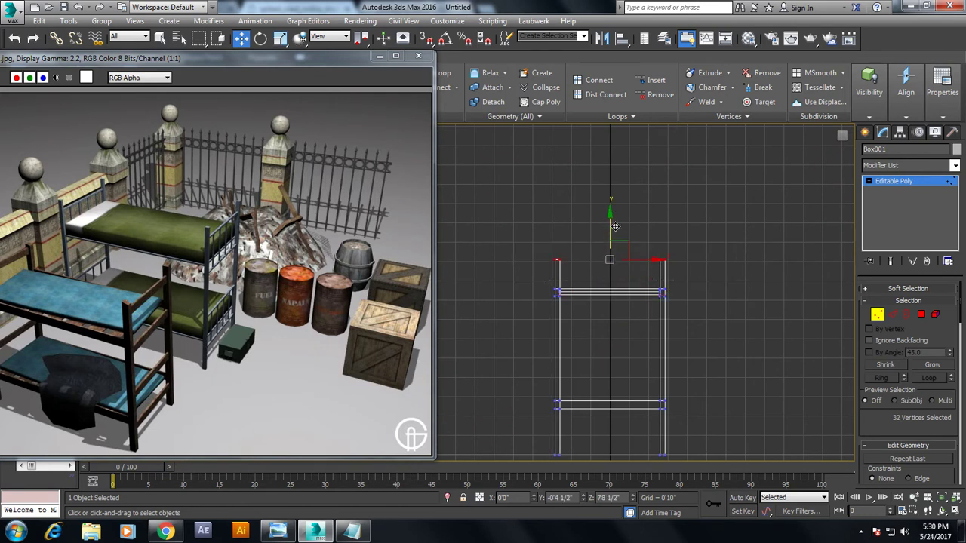
Orbit and zoom the Perspective view around the bunk bed down to the lower rail frame
key("alt+w")
right_click(698, 361)
key("alt+w")
middle_click_drag(677, 323, 698, 332, "alt")
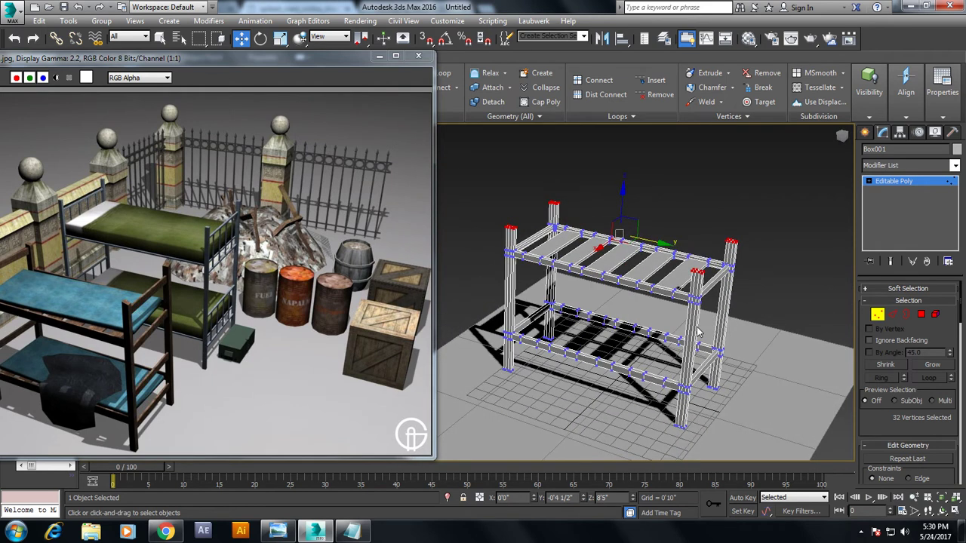
scroll(683, 326, "up", 2)
scroll(679, 325, "up", 2)
scroll(672, 321, "up", 3)
scroll(661, 317, "up", 2)
scroll(662, 317, "up", 2)
middle_click_drag(664, 313, 721, 272, "alt")
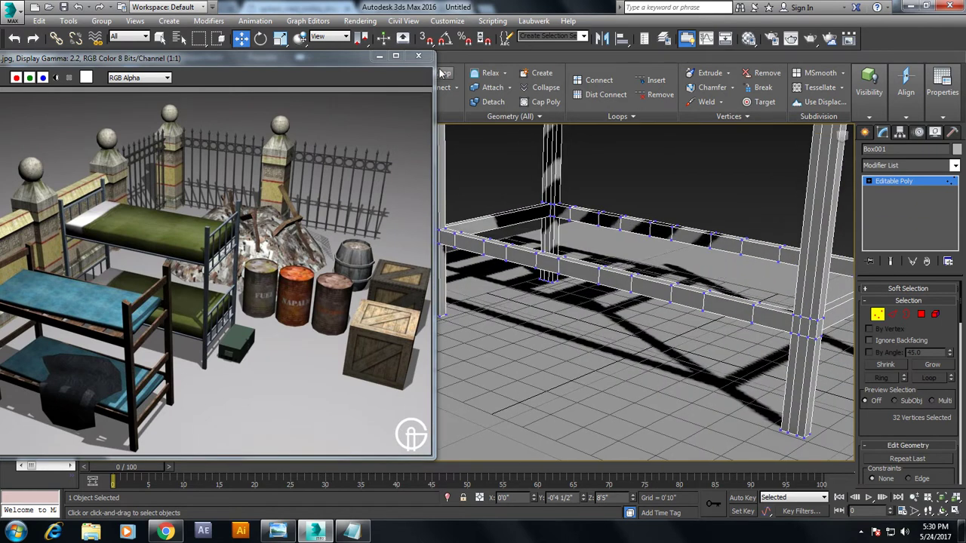
mouse_move(529, 249)
middle_mouse_down("alt")
mouse_move(559, 288)
mouse_move(599, 226)
mouse_move(588, 218)
mouse_move(600, 243)
middle_mouse_up("alt")
Bridge the first two slats between the lower frame's side rails
key("w")
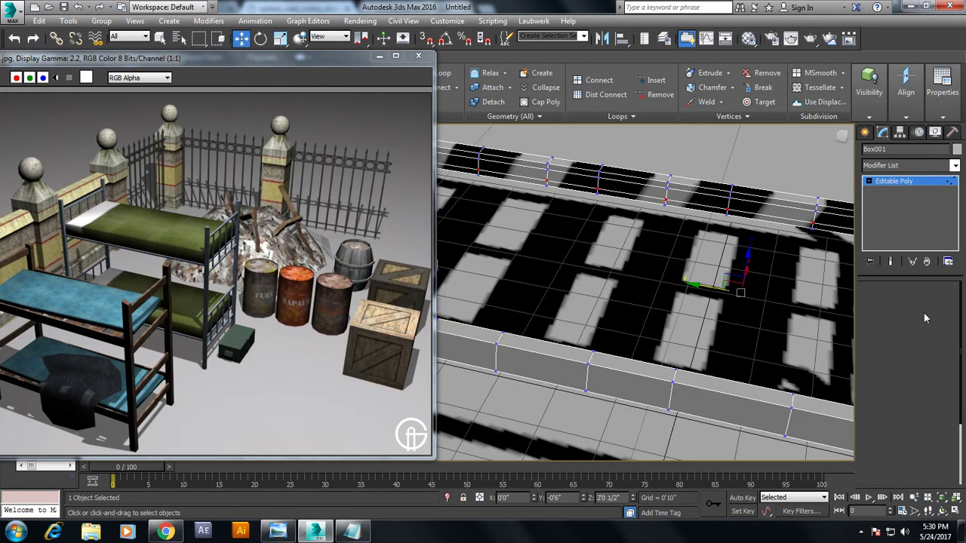
left_click(922, 314)
middle_click_drag(664, 242, 662, 231, "alt")
scroll(661, 230, "up", 2)
mouse_move(688, 197)
middle_mouse_down("alt")
mouse_move(626, 280)
mouse_move(630, 292)
middle_mouse_up("alt")
left_click(678, 285)
left_click(891, 359)
left_click(575, 286)
middle_click_drag(575, 287, 722, 279, "alt")
left_click(722, 279, "ctrl")
left_click(892, 356)
Bridge two more slats across the lower side rails
mouse_move(838, 332)
middle_mouse_down("alt")
mouse_move(794, 312)
mouse_move(656, 324)
mouse_move(672, 233)
middle_mouse_up("alt")
left_click(784, 298)
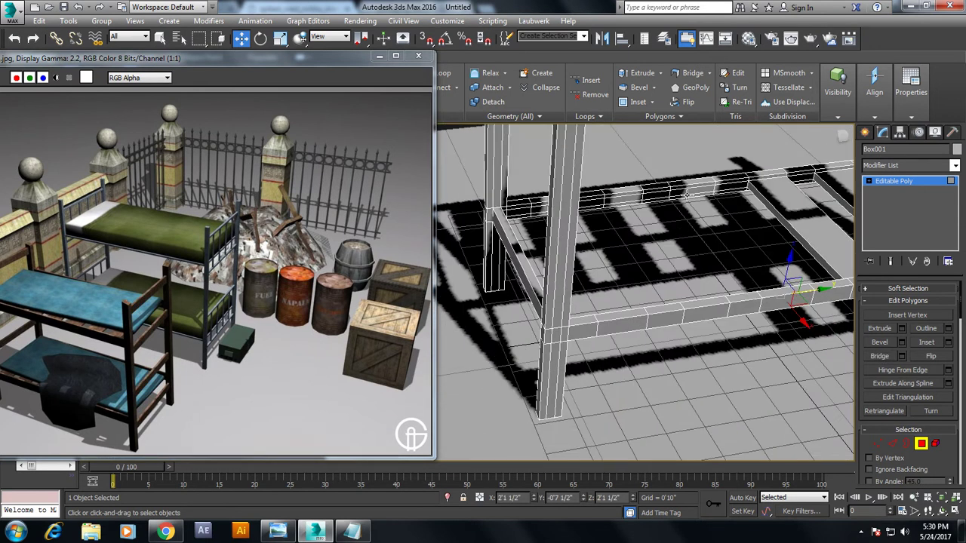
left_click(689, 191)
left_click(879, 359)
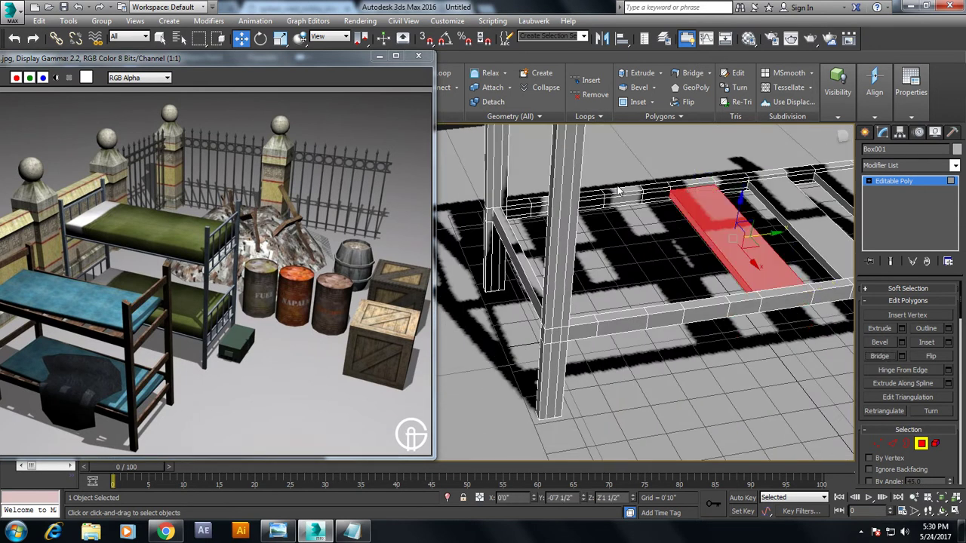
left_click(625, 201)
middle_click_drag(624, 201, 688, 267, "alt")
left_click(714, 222)
left_click(880, 356)
Select a rail polygon beneath the top bunk and reframe the bed in the viewports
mouse_move(747, 257)
middle_mouse_down("alt")
mouse_move(771, 246)
mouse_move(664, 280)
middle_mouse_up("alt")
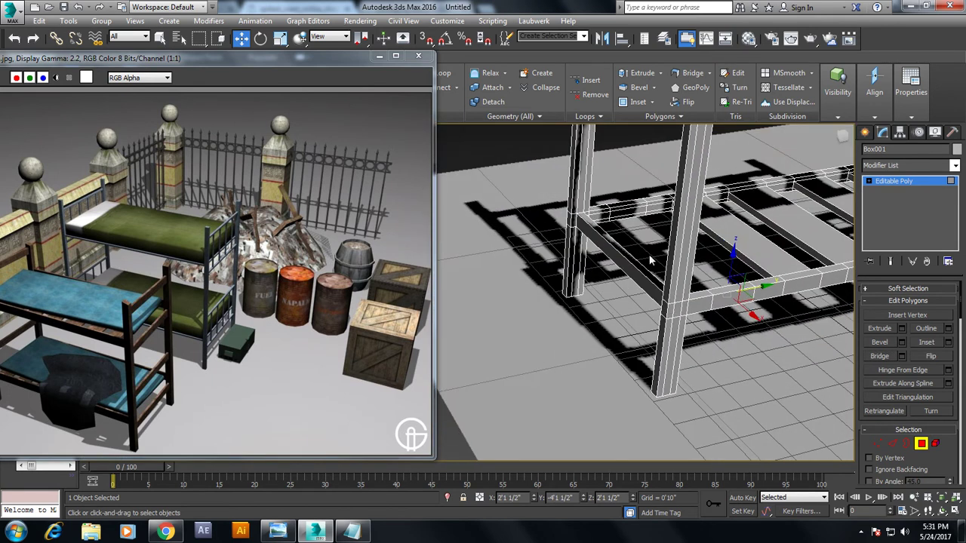
left_click(633, 212)
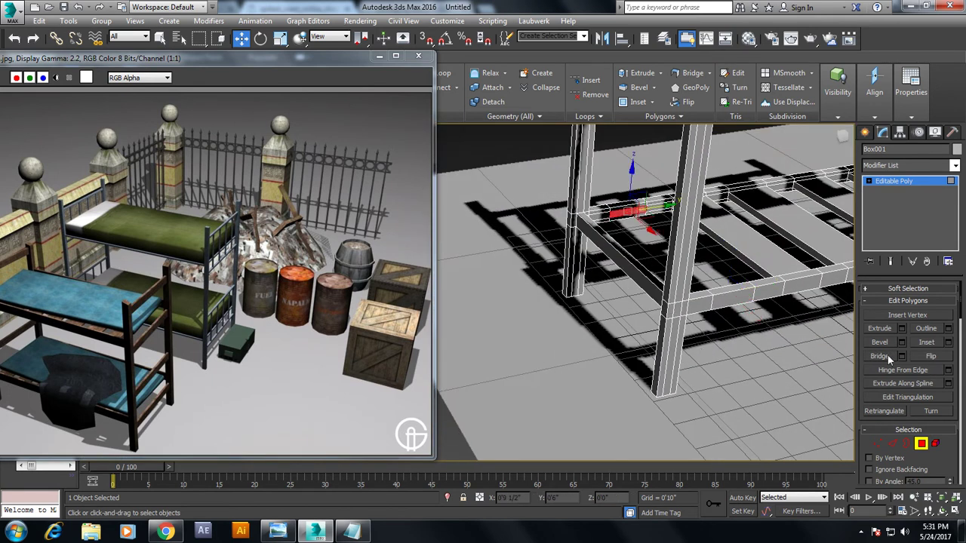
middle_click_drag(632, 213, 627, 438, "alt")
scroll(627, 437, "down", 5)
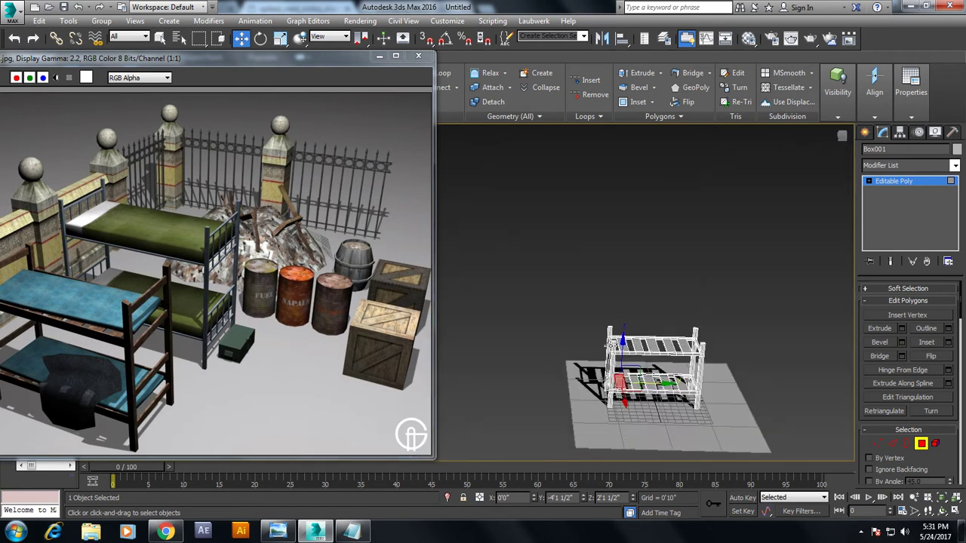
key("alt+w")
key("alt+w")
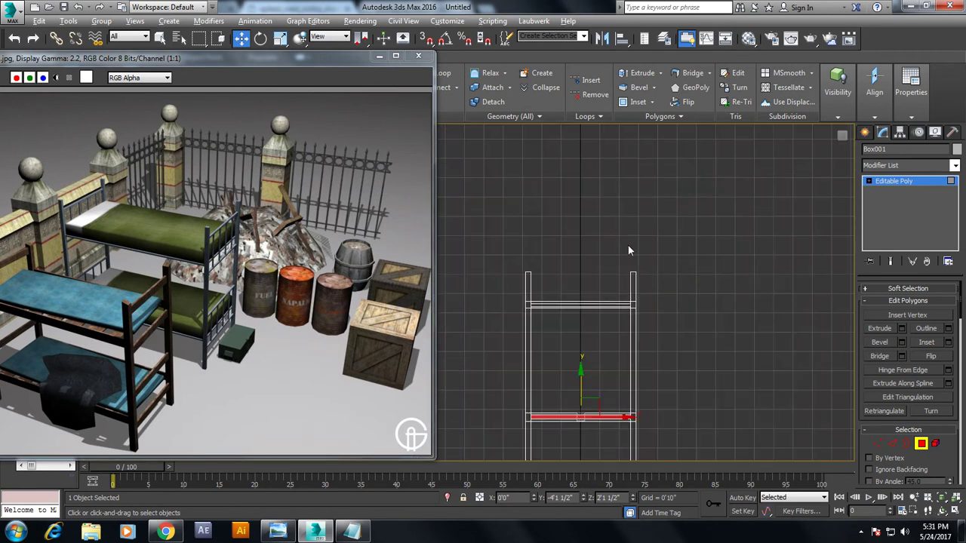
key("alt+w")
right_click(769, 379)
key("alt+w")
mouse_move(731, 374)
middle_mouse_down("alt")
mouse_move(603, 325)
mouse_move(611, 270)
middle_mouse_up("alt")
scroll(572, 304, "up", 8)
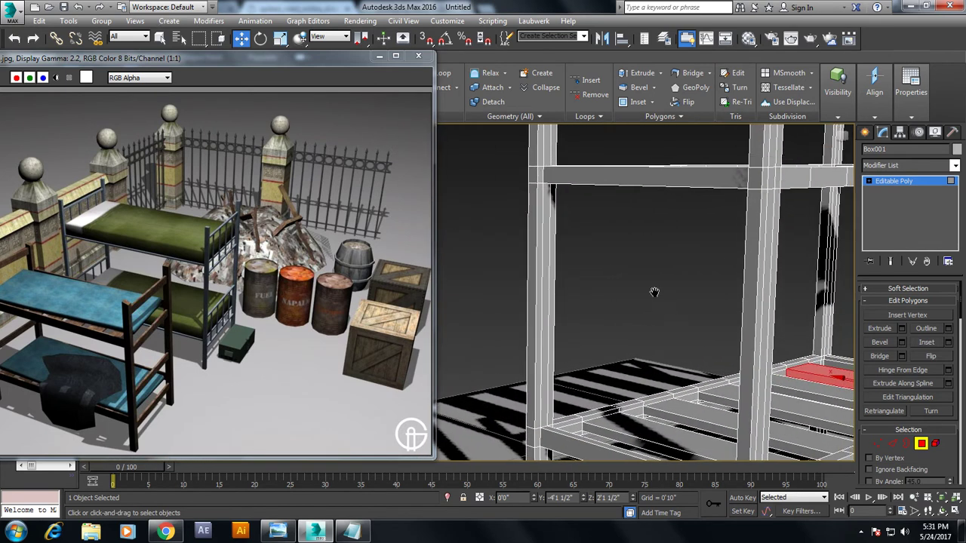
middle_click_drag(664, 301, 631, 260)
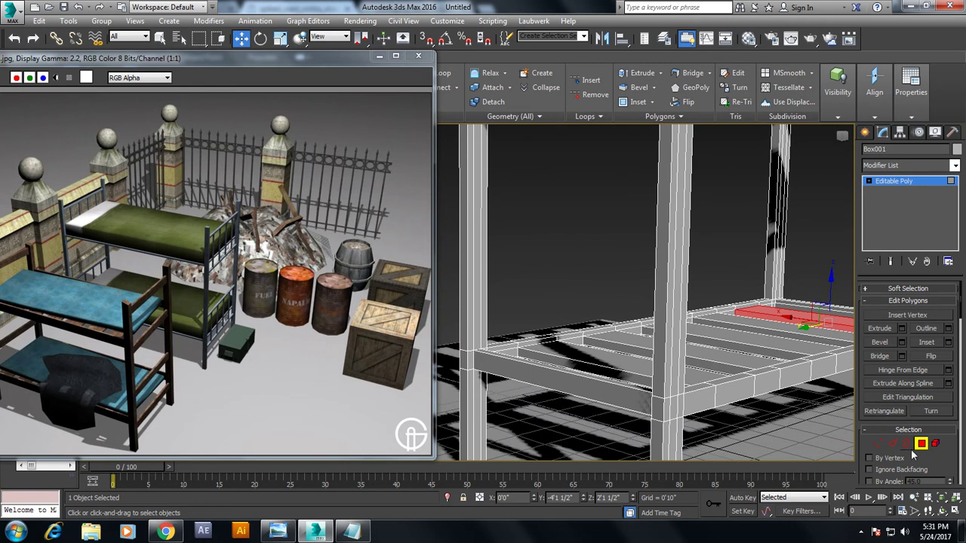
Connect two new edge loops around the posts with pinch -64 and slide -333
left_click(892, 445)
left_click_drag(673, 233, 676, 231)
left_click_drag(903, 427, 908, 326)
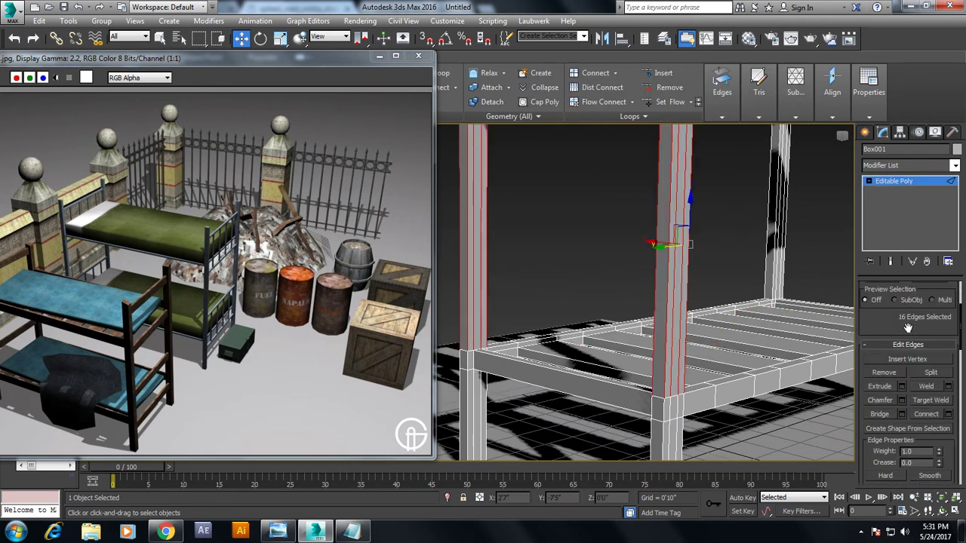
left_click(948, 414)
mouse_move(478, 357)
left_mouse_down()
mouse_move(475, 166)
mouse_move(476, 185)
left_mouse_up()
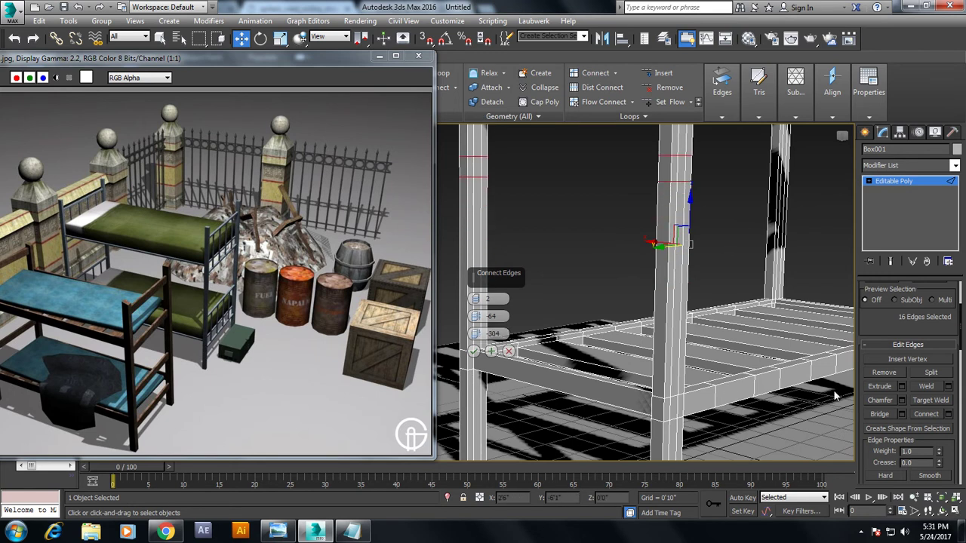
scroll(785, 281, "down", 3)
scroll(762, 302, "down", 3)
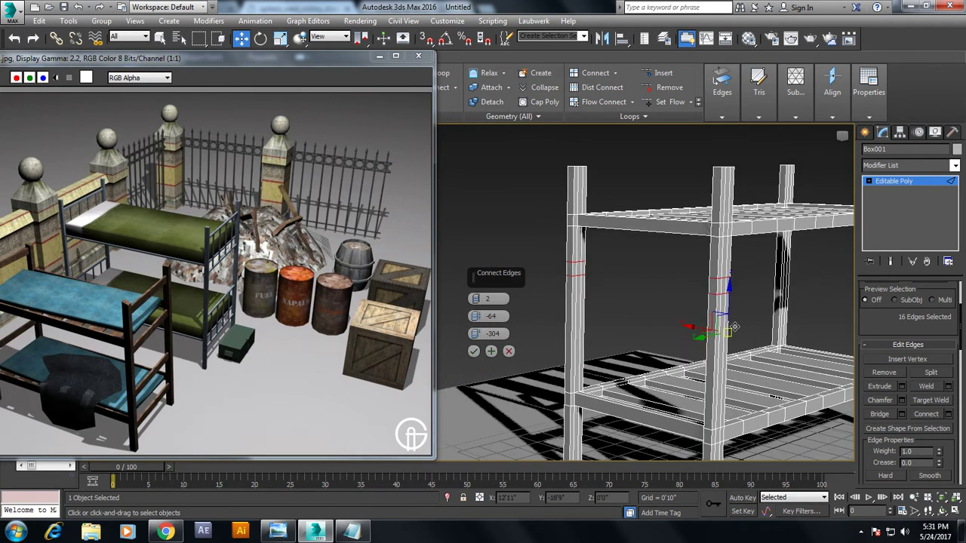
scroll(744, 326, "down", 2)
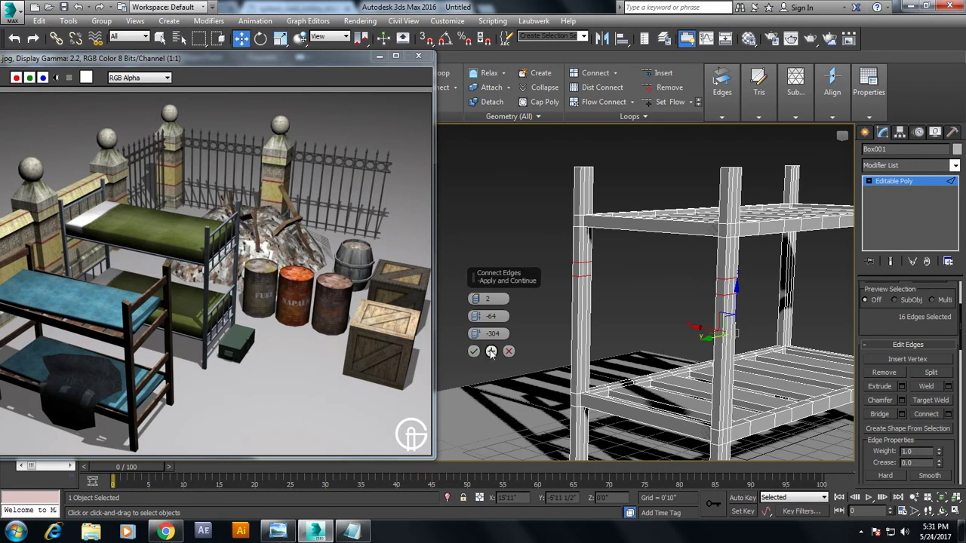
left_click_drag(485, 375, 485, 384)
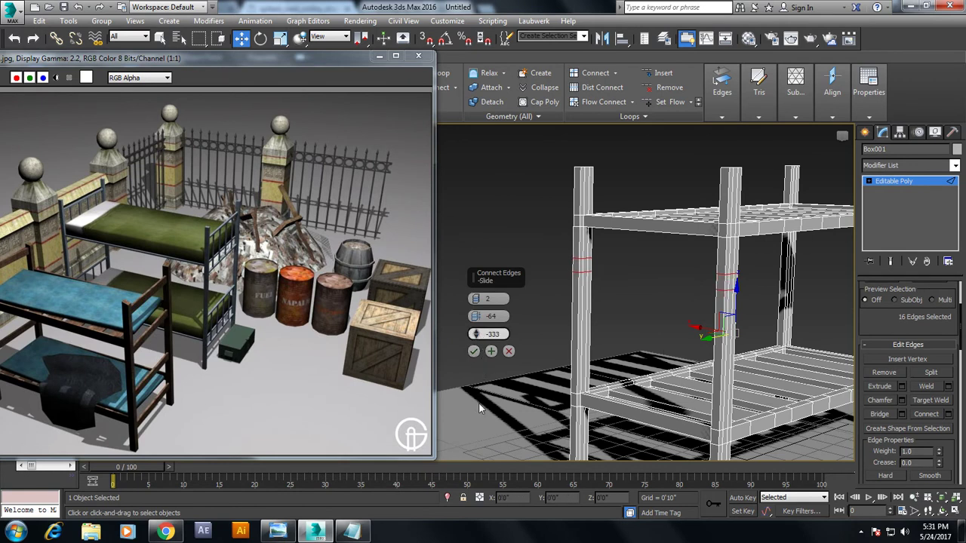
left_click(474, 351)
Bridge the new post polygons into a crossbar joining the two posts
scroll(549, 295, "up", 4)
mouse_move(549, 289)
middle_mouse_down("alt")
mouse_move(596, 257)
mouse_move(550, 271)
middle_mouse_up("alt")
key("4")
left_click(709, 252)
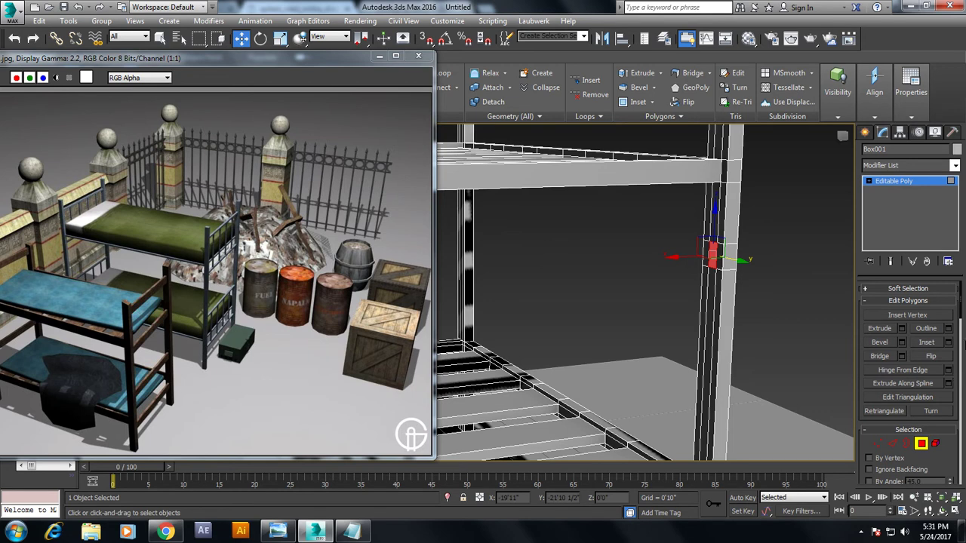
left_click(897, 353)
scroll(679, 287, "down", 3)
mouse_move(679, 287)
middle_mouse_down("alt")
mouse_move(725, 284)
mouse_move(762, 266)
mouse_move(657, 246)
middle_mouse_up("alt")
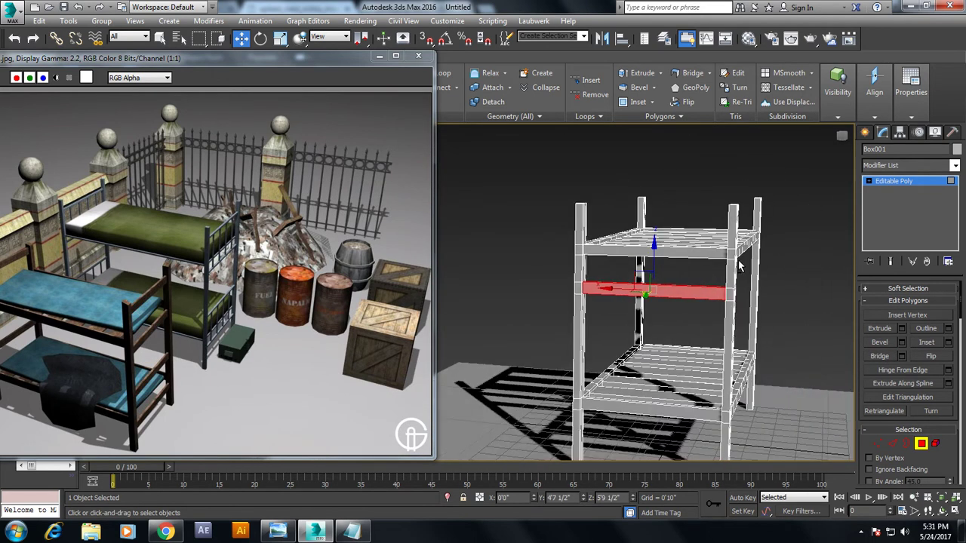
key("1")
mouse_move(678, 250)
middle_mouse_down("alt")
mouse_move(693, 254)
mouse_move(668, 252)
middle_mouse_up("alt")
scroll(658, 252, "up", 5)
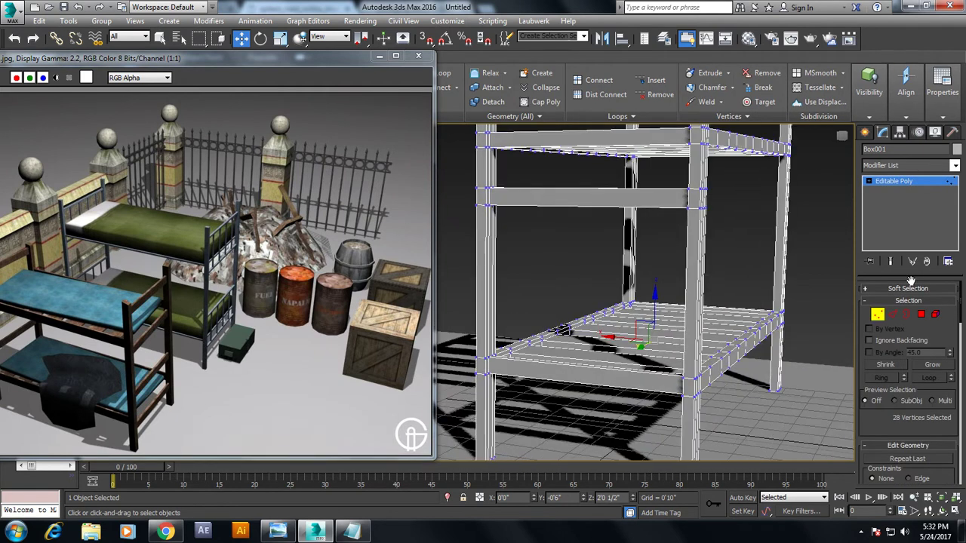
Connect the selected vertical post edges with a new pair of edge loops, adjusting pinch and slide
left_click(894, 315)
mouse_move(588, 264)
middle_mouse_down("alt")
mouse_move(576, 254)
mouse_move(522, 253)
middle_mouse_up("alt")
left_click_drag(697, 285, 734, 289)
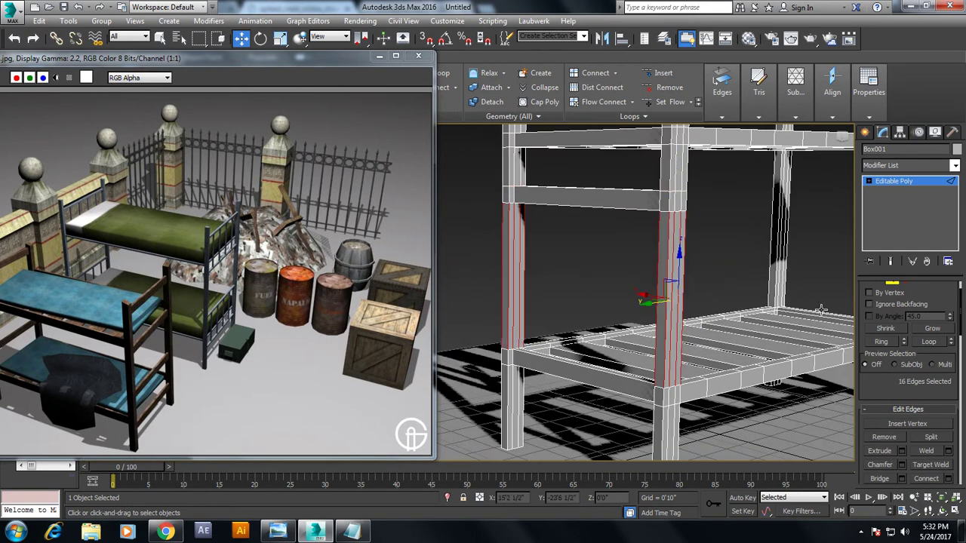
left_click_drag(926, 399, 930, 355)
left_click(949, 436)
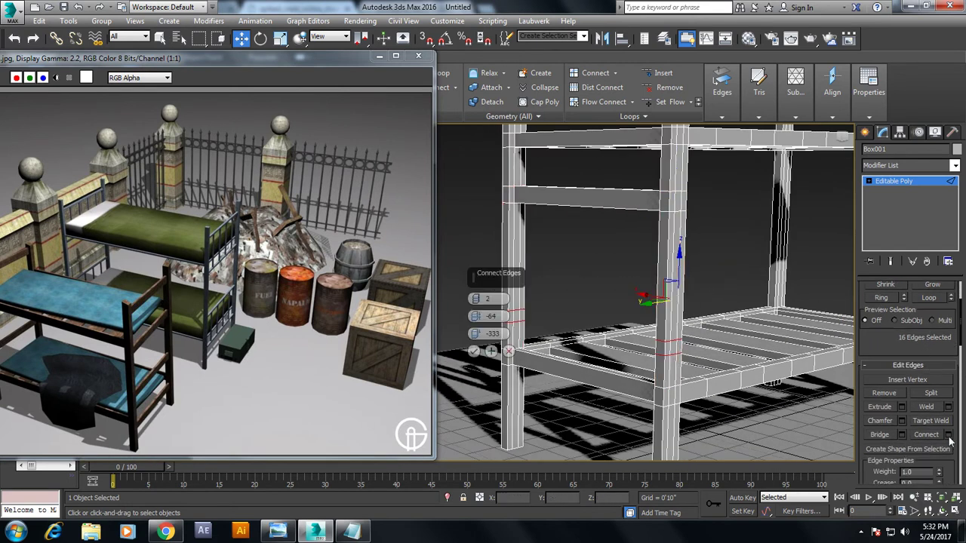
left_click_drag(475, 317, 475, 295)
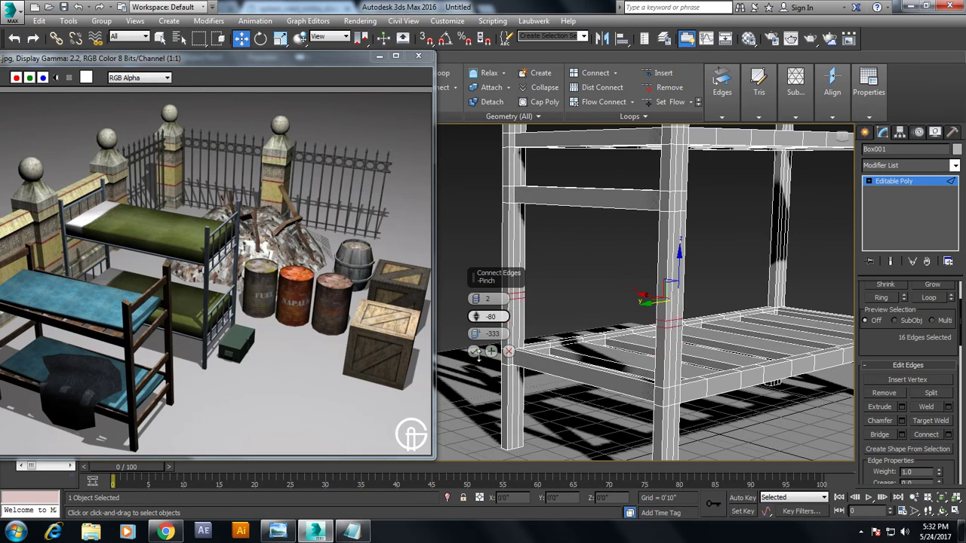
mouse_move(475, 333)
left_mouse_down()
mouse_move(502, 519)
mouse_move(482, 332)
left_mouse_up()
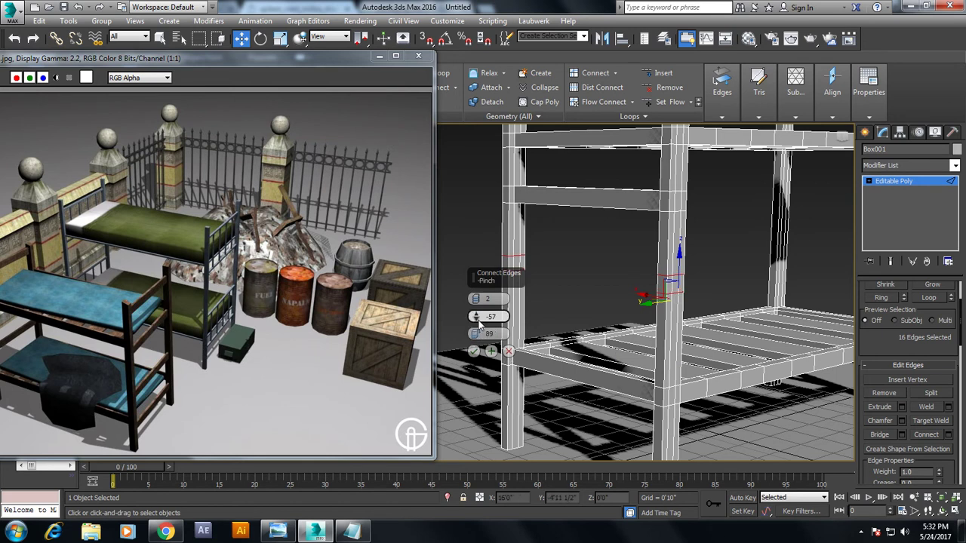
left_click(475, 351)
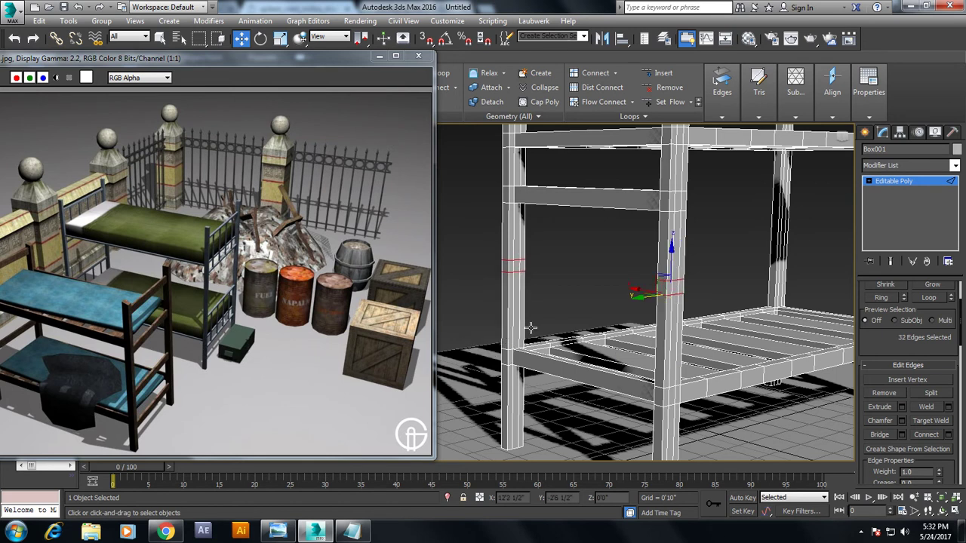
Bridge the facing polygons of the two posts into a second crossbar
key("4")
mouse_move(528, 275)
middle_mouse_down("alt")
mouse_move(653, 283)
mouse_move(693, 265)
middle_mouse_up("alt")
left_click(675, 248)
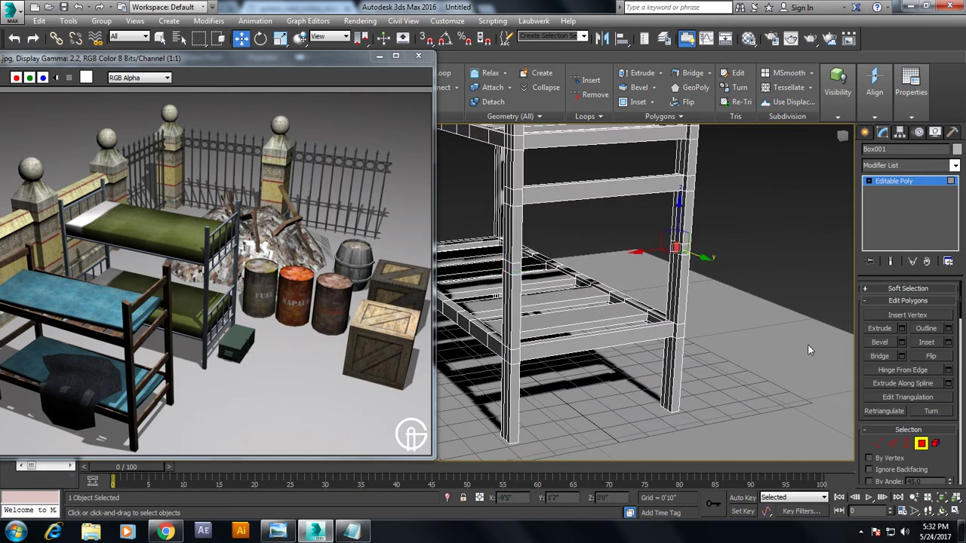
left_click(879, 356)
mouse_move(786, 237)
middle_mouse_down("alt")
mouse_move(710, 277)
mouse_move(672, 271)
mouse_move(688, 286)
mouse_move(709, 256)
mouse_move(694, 253)
mouse_move(649, 283)
mouse_move(682, 254)
mouse_move(676, 275)
middle_mouse_up("alt")
scroll(649, 284, "down", 5)
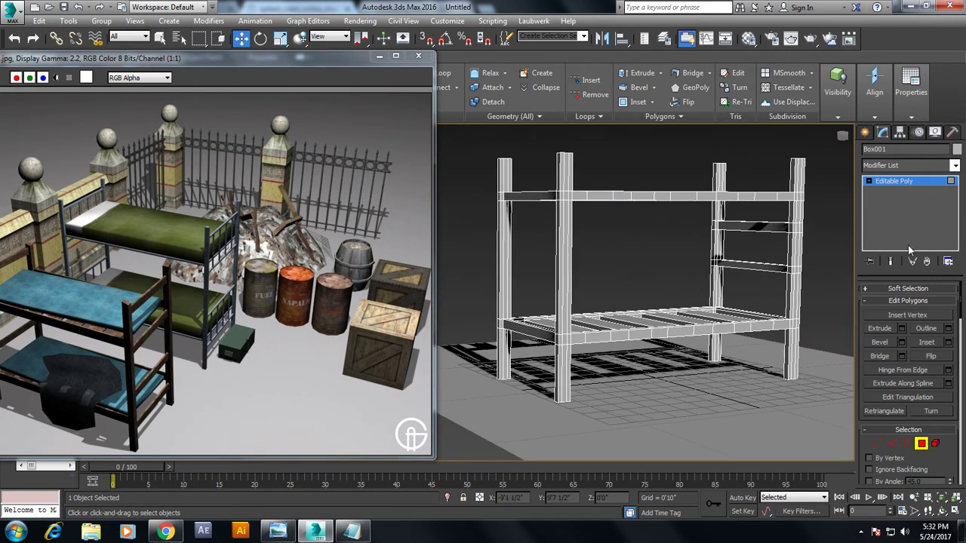
Add connecting edge loops across the two left posts with adjusted pinch and slide
left_click(895, 443)
left_click_drag(487, 226, 584, 271)
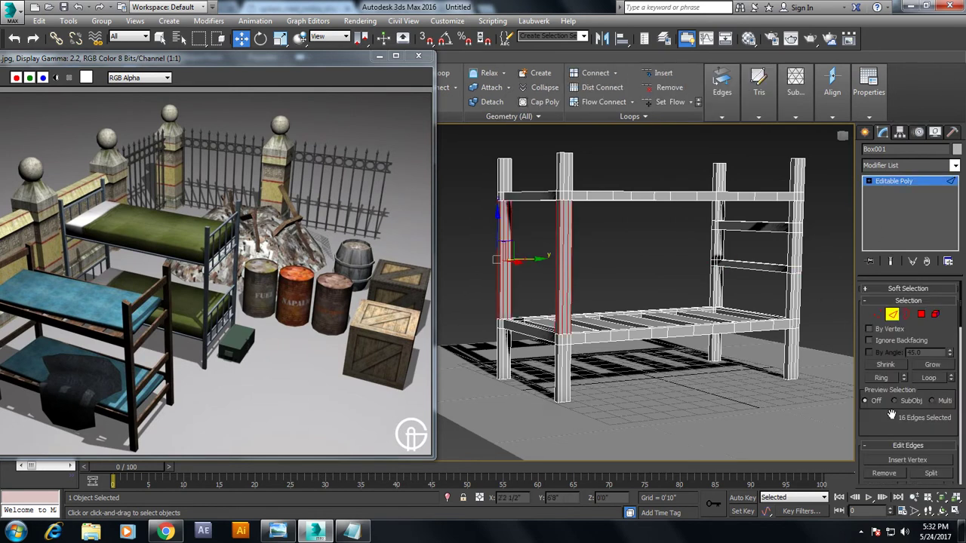
left_click_drag(892, 415, 893, 273)
left_click(948, 365)
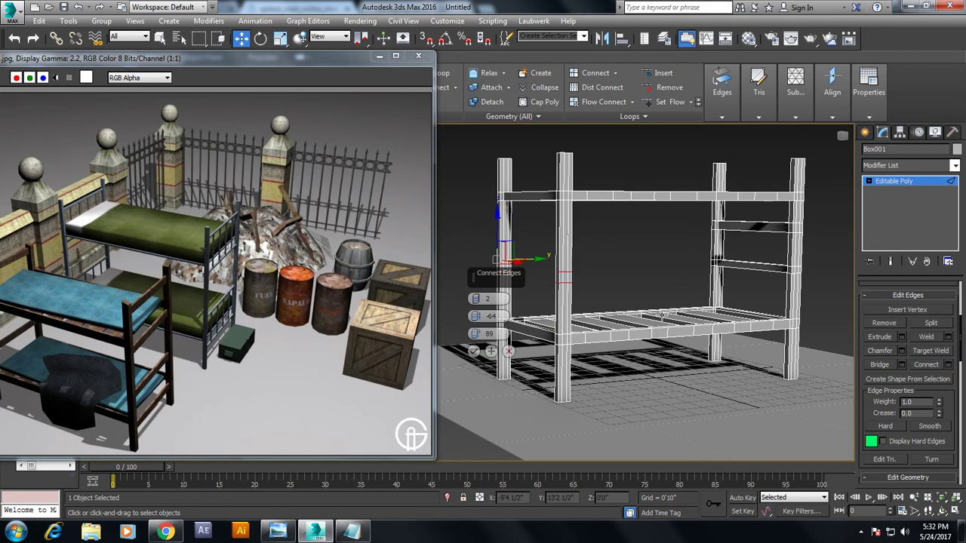
mouse_move(474, 317)
left_mouse_down()
mouse_move(513, 417)
mouse_move(678, 338)
left_mouse_up()
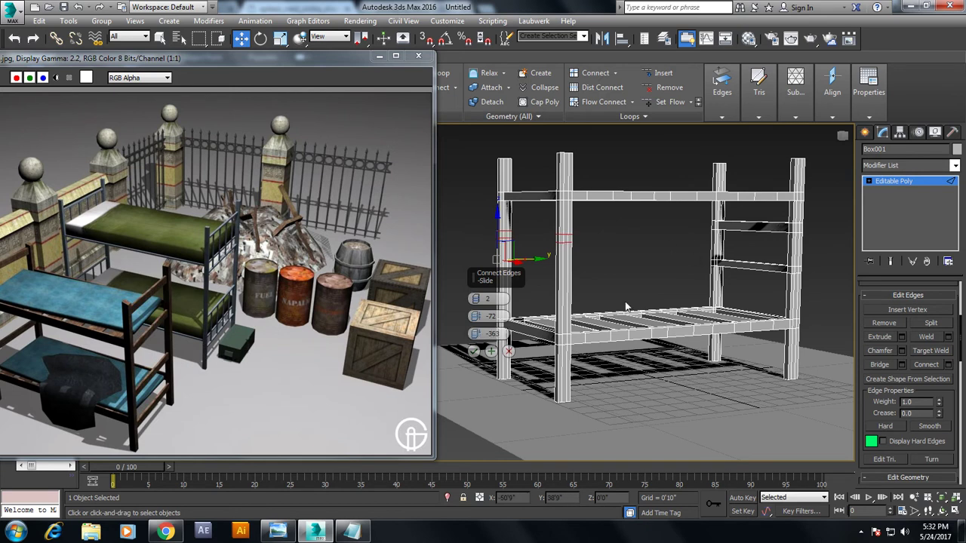
left_click(474, 354)
scroll(590, 309, "up", 2)
scroll(591, 312, "up", 2)
Bridge a polygon on one post to the opposite post's polygon, forming a crossbar
key("4")
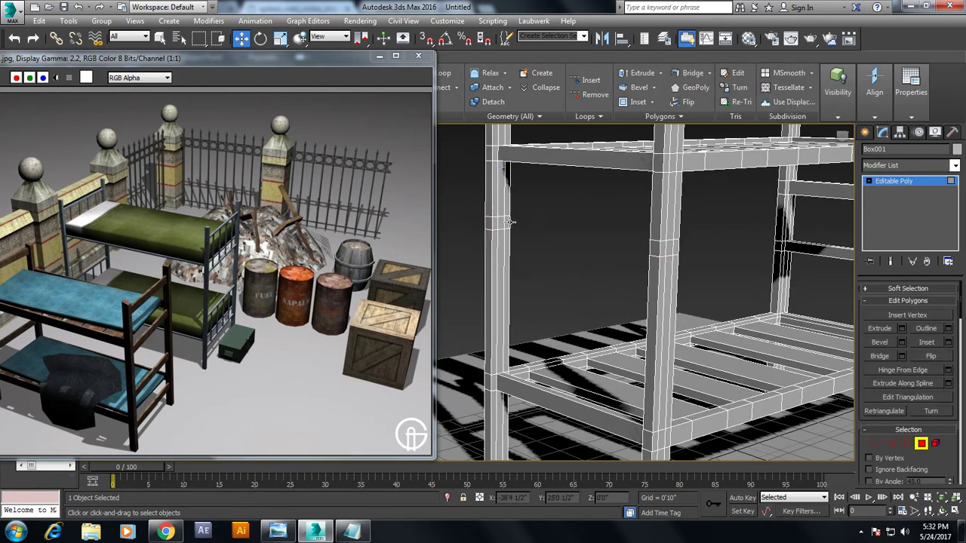
left_click(498, 222)
middle_click_drag(563, 231, 690, 243, "alt")
left_click(642, 201, "ctrl")
left_click(880, 355)
middle_click_drag(747, 313, 642, 298, "alt")
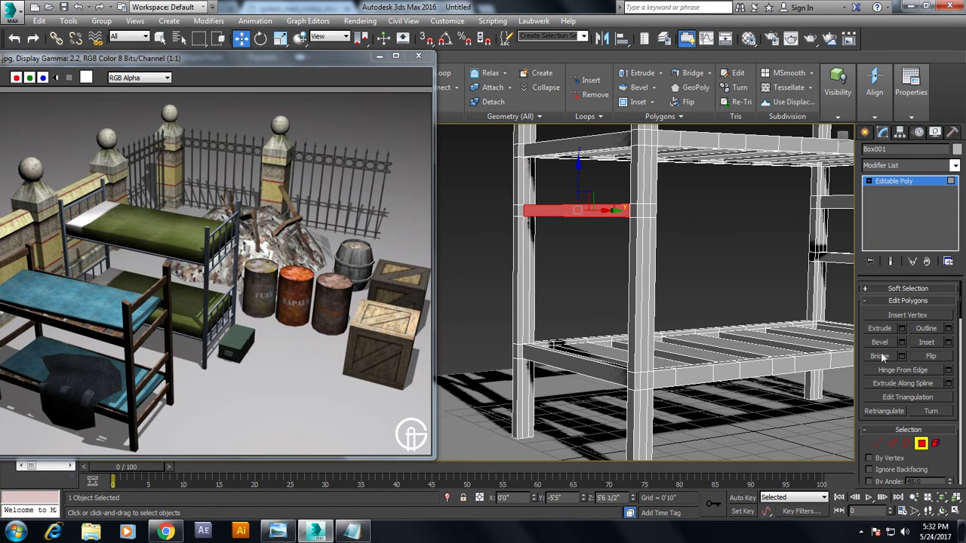
Insert another pair of edge loops on the selected posts, pinched and slid into place
left_click(892, 443)
left_click(648, 287)
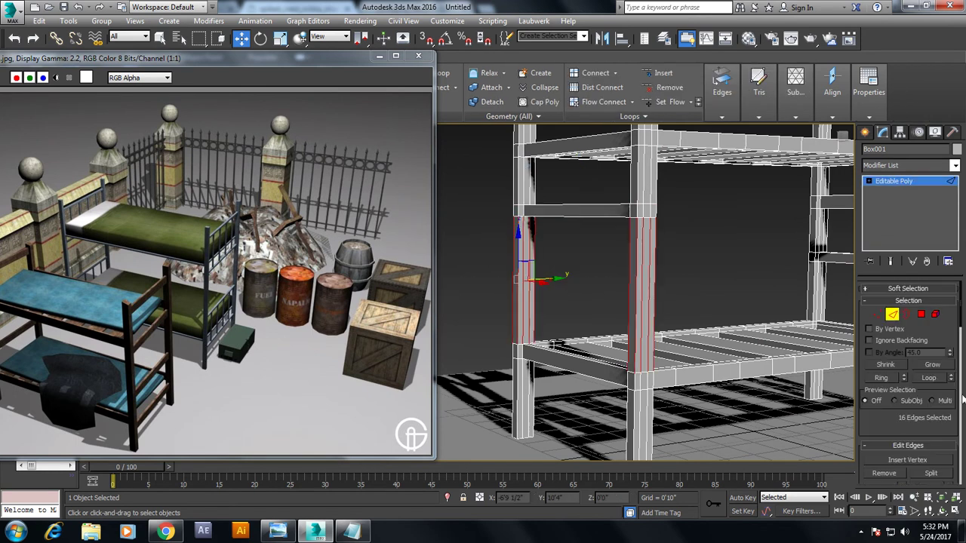
scroll(935, 426, "down", 4)
left_click(949, 366)
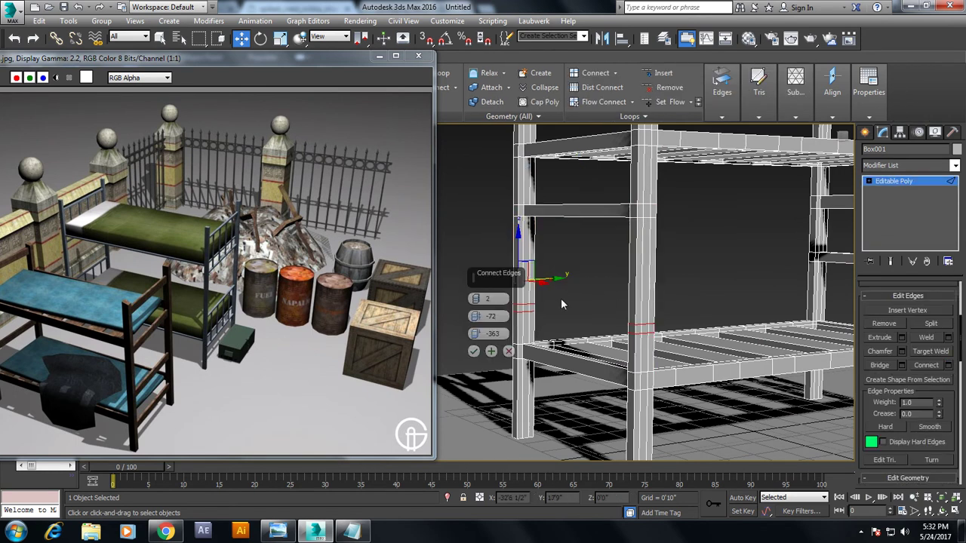
mouse_move(475, 316)
left_mouse_down()
mouse_move(479, 263)
mouse_move(479, 279)
left_mouse_up()
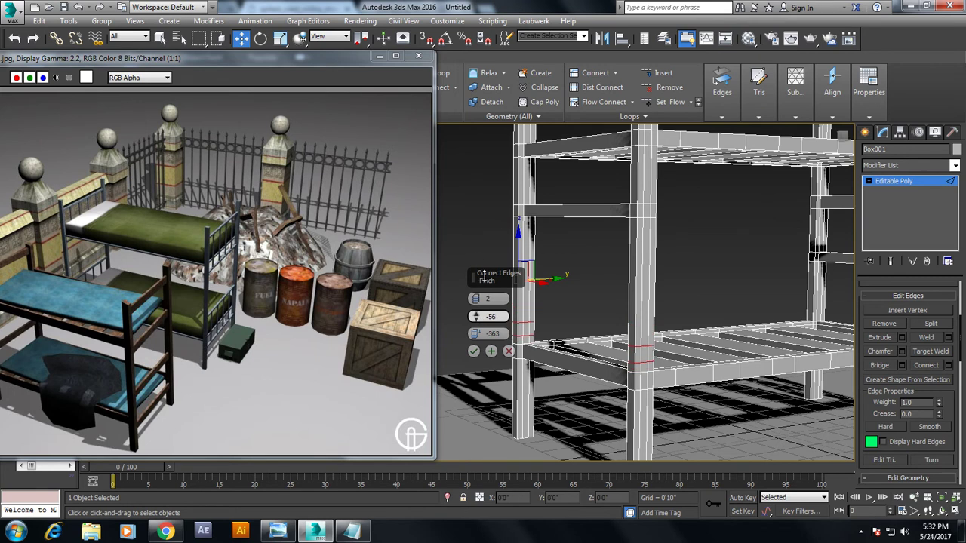
mouse_move(475, 334)
left_mouse_down()
mouse_move(479, 538)
mouse_move(500, 384)
left_mouse_up()
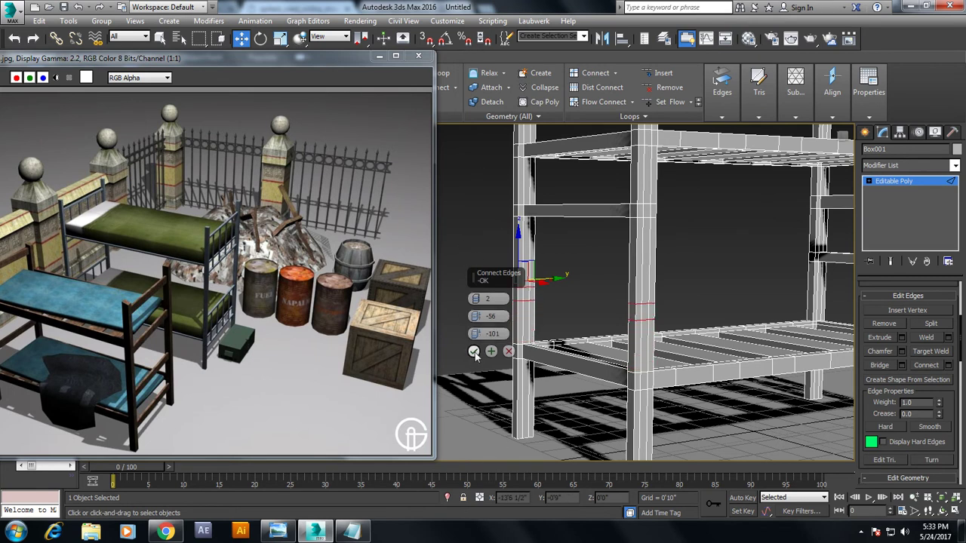
left_click(474, 351)
Bridge the left and right post polygons into another rail
key("4")
left_click(527, 300)
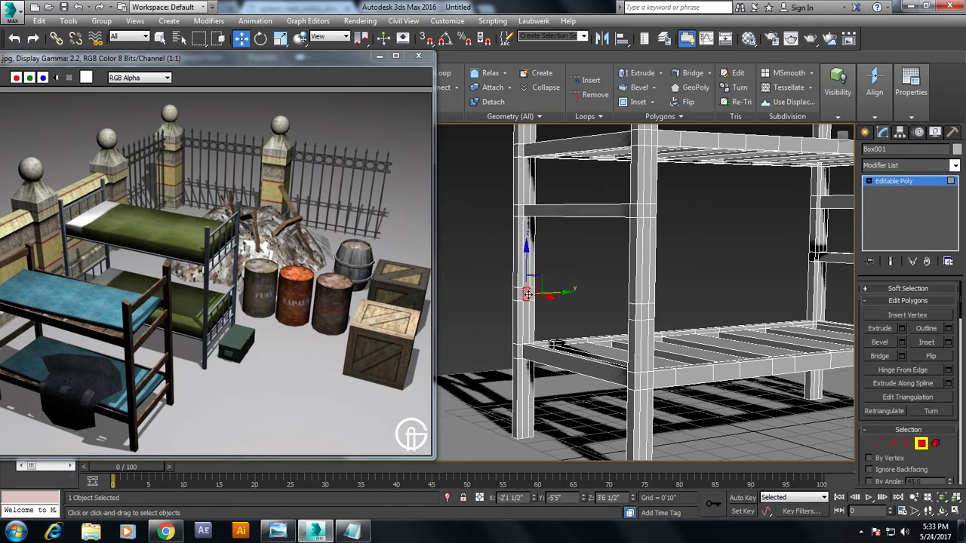
middle_click_drag(527, 301, 677, 311, "alt")
left_click(618, 256)
left_click(878, 356)
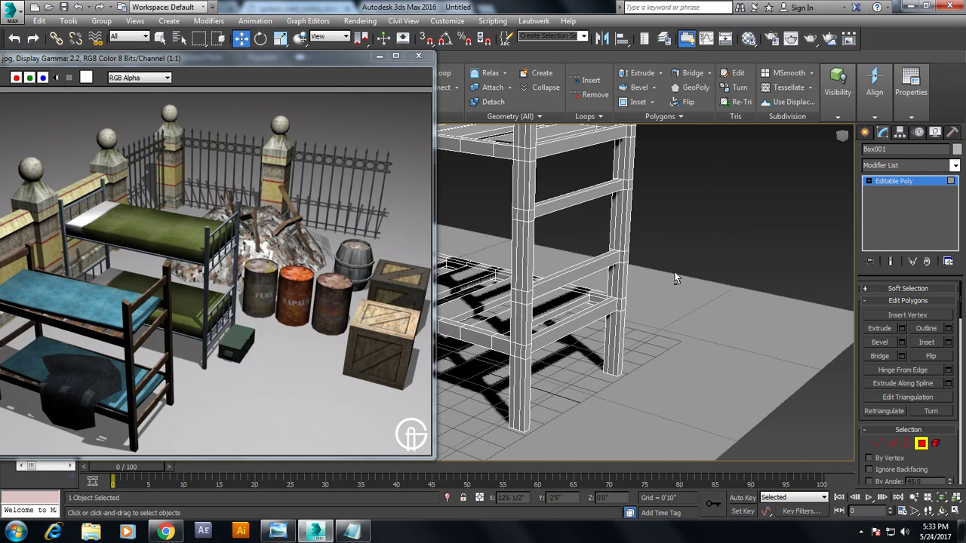
scroll(719, 226, "down", 3)
mouse_move(719, 225)
middle_mouse_down("alt")
mouse_move(640, 272)
mouse_move(624, 268)
mouse_move(647, 285)
mouse_move(662, 229)
middle_mouse_up("alt")
scroll(658, 227, "up", 5)
scroll(662, 229, "down", 5)
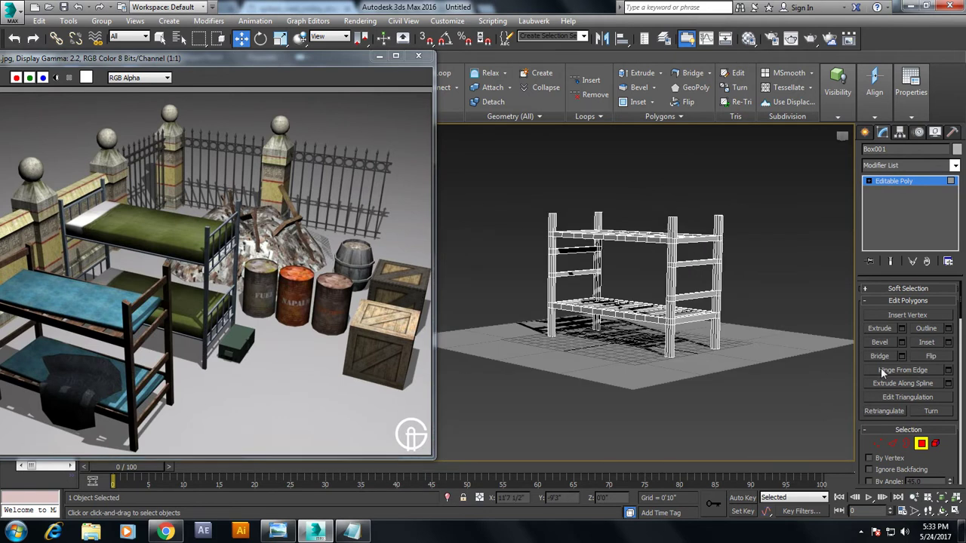
Add a pinched pair of edge loops near the tops of all four posts
left_click(894, 444)
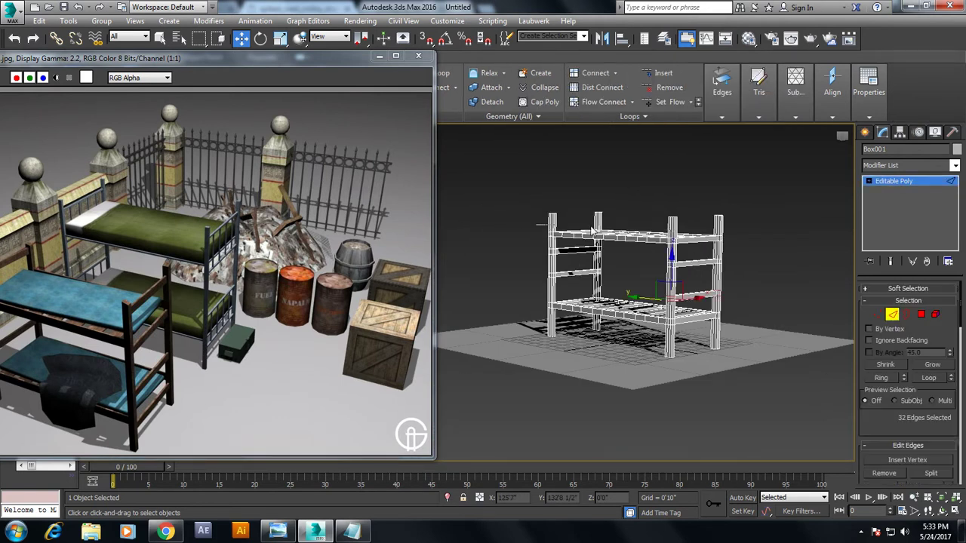
middle_click_drag(745, 226, 713, 246, "alt")
scroll(712, 246, "up", 2)
scroll(947, 389, "down", 2)
scroll(945, 377, "down", 2)
left_click(949, 382)
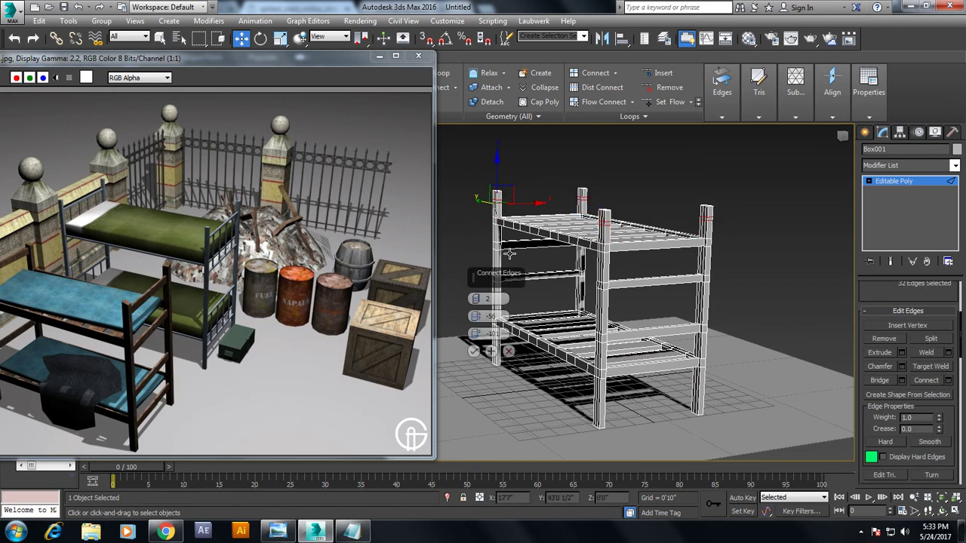
left_click_drag(476, 316, 476, 236)
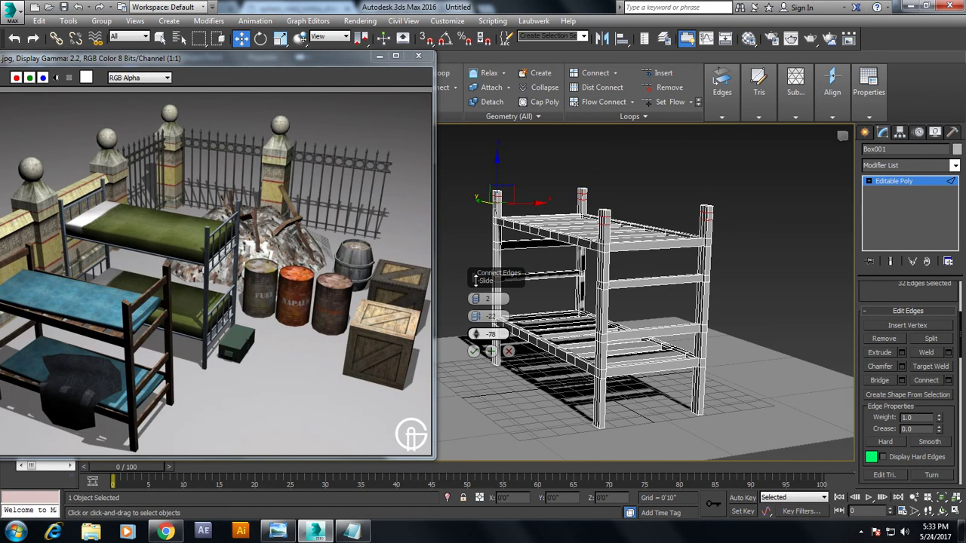
left_click(474, 351)
middle_click_drag(474, 351, 589, 295, "alt")
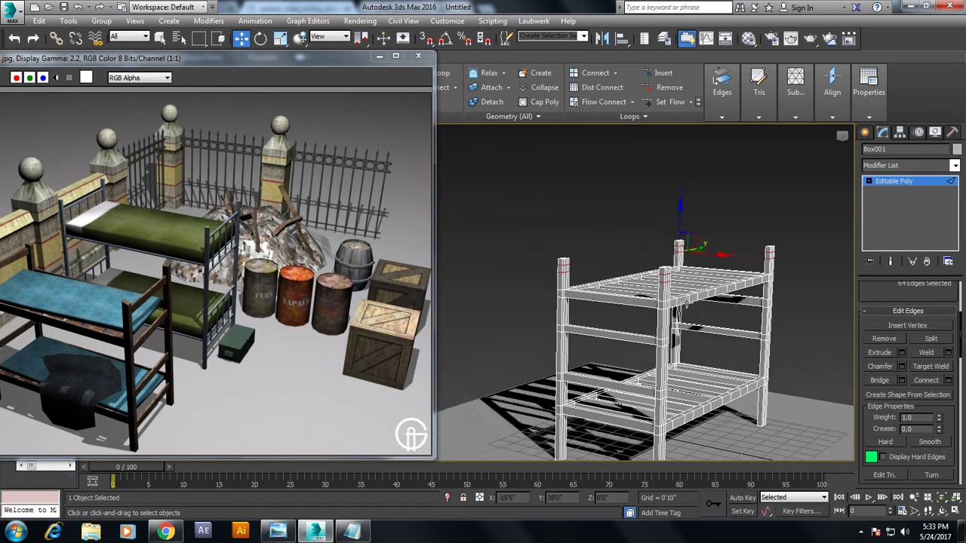
scroll(602, 283, "up", 4)
scroll(752, 283, "up", 2)
middle_click_drag(752, 284, 711, 299, "alt")
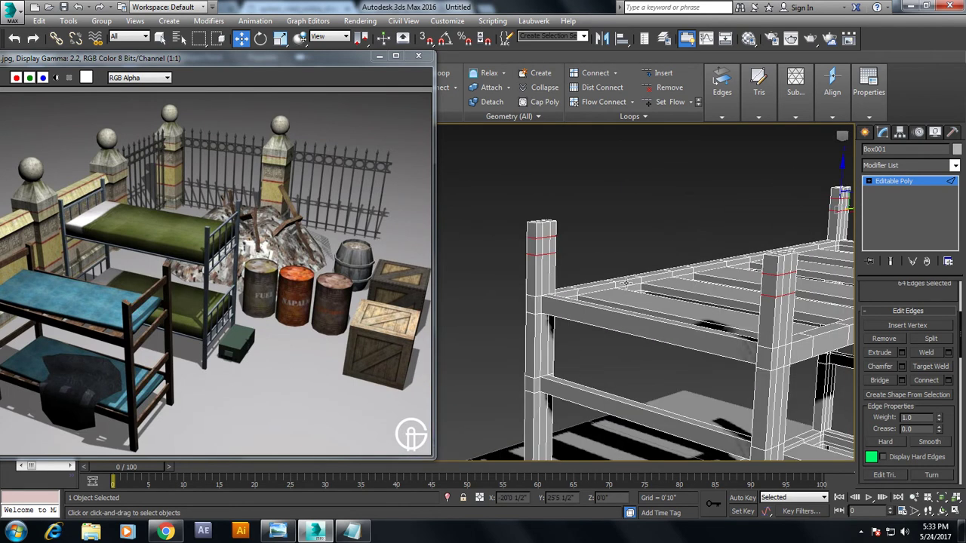
key("4")
middle_click_drag(626, 282, 711, 219, "alt")
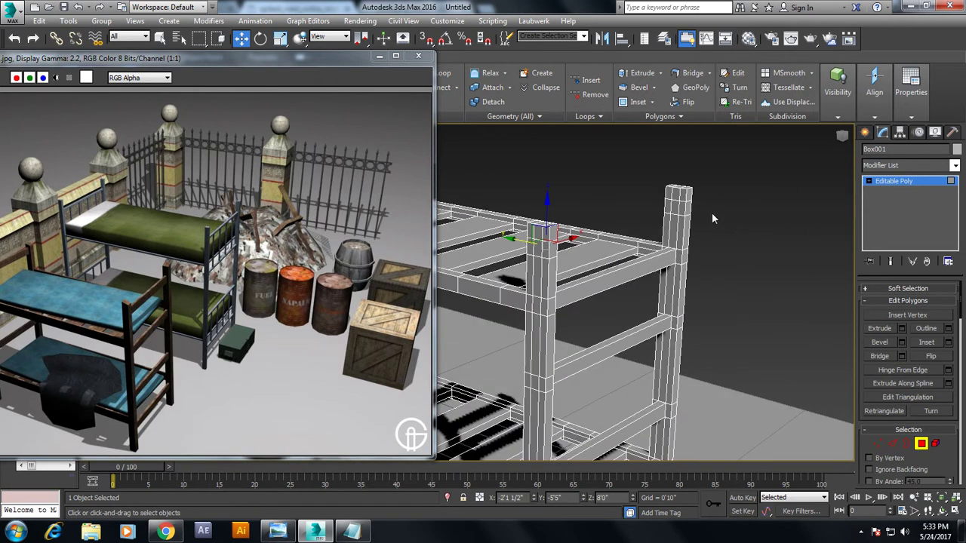
Bridge the inner top faces of two posts into a top rail at one end
left_click(634, 227)
mouse_move(634, 226)
middle_mouse_down("alt")
mouse_move(300, 234)
mouse_move(368, 191)
middle_mouse_up("alt")
mouse_move(452, 178)
middle_mouse_down("alt")
mouse_move(541, 197)
mouse_move(634, 187)
middle_mouse_up("alt")
left_click(589, 143)
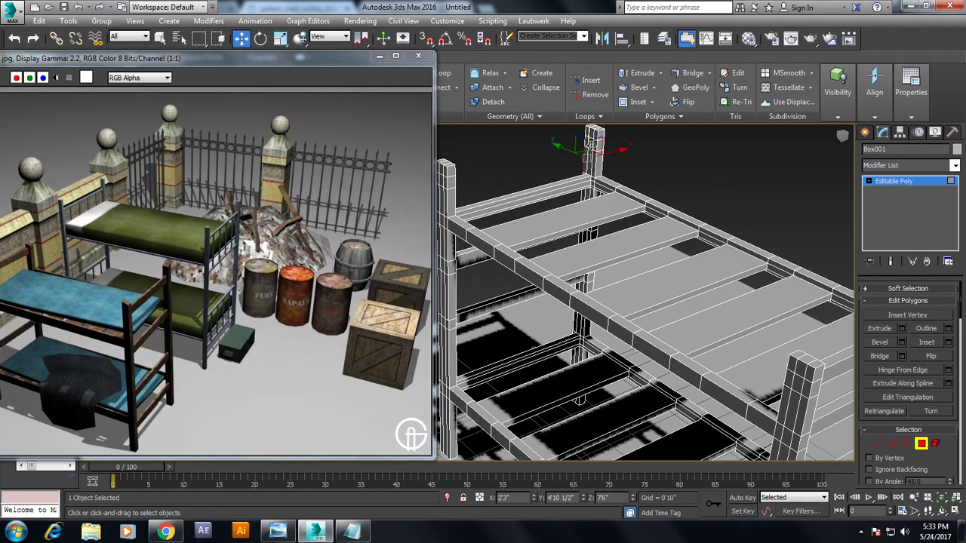
left_click(593, 144)
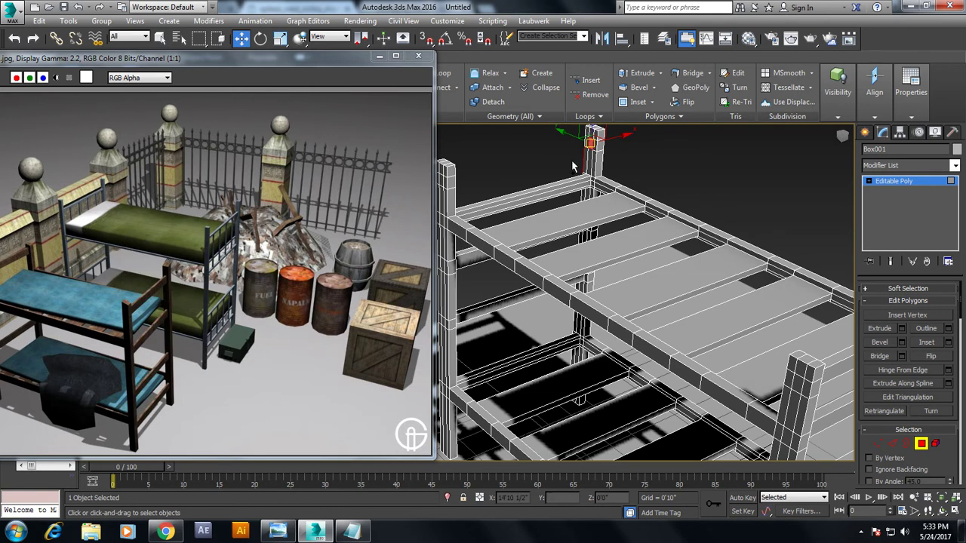
middle_click_drag(619, 198, 565, 229, "alt")
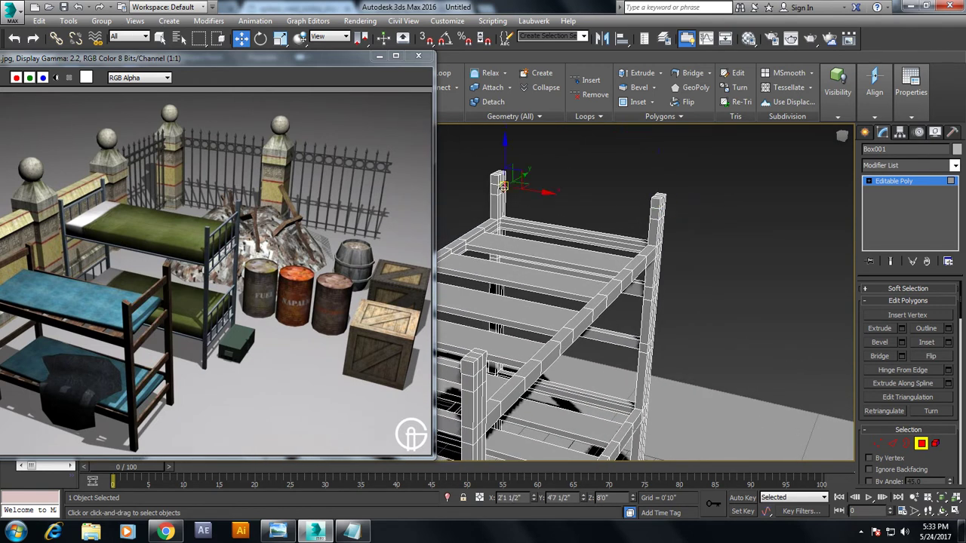
middle_click_drag(534, 200, 519, 187, "alt")
left_click(524, 178)
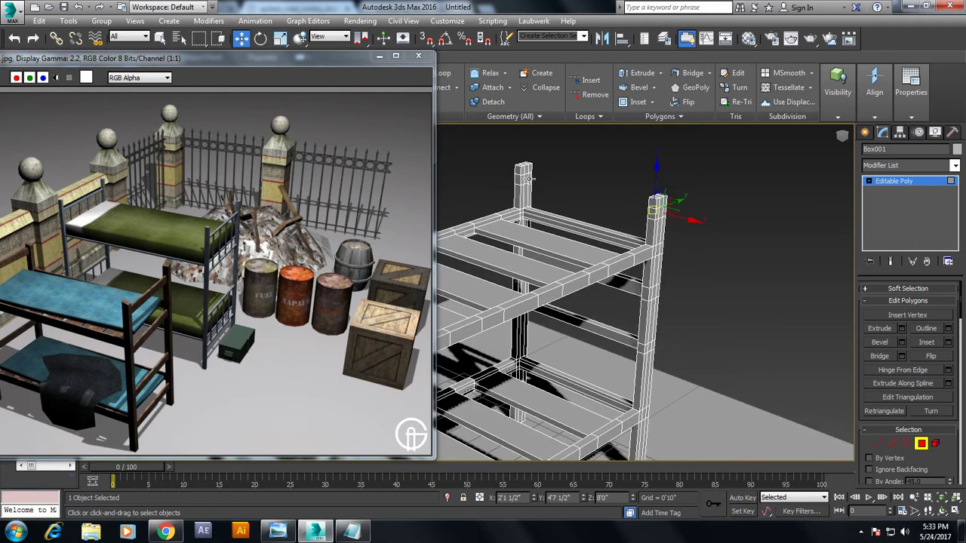
left_click(880, 355)
Select the right post's top face for the rail at the other end
left_click(662, 206)
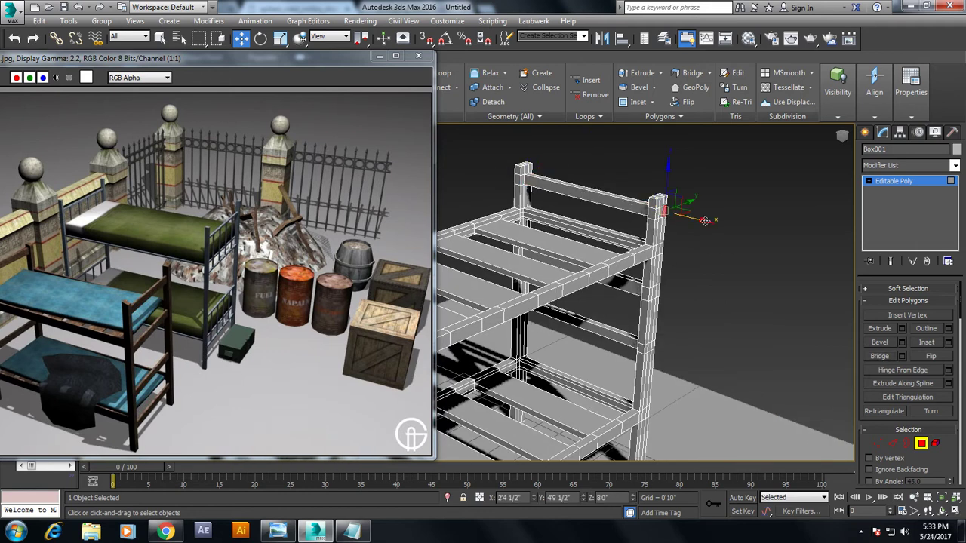
scroll(749, 248, "down", 5)
scroll(749, 248, "up", 4)
middle_click_drag(748, 248, 681, 244, "alt")
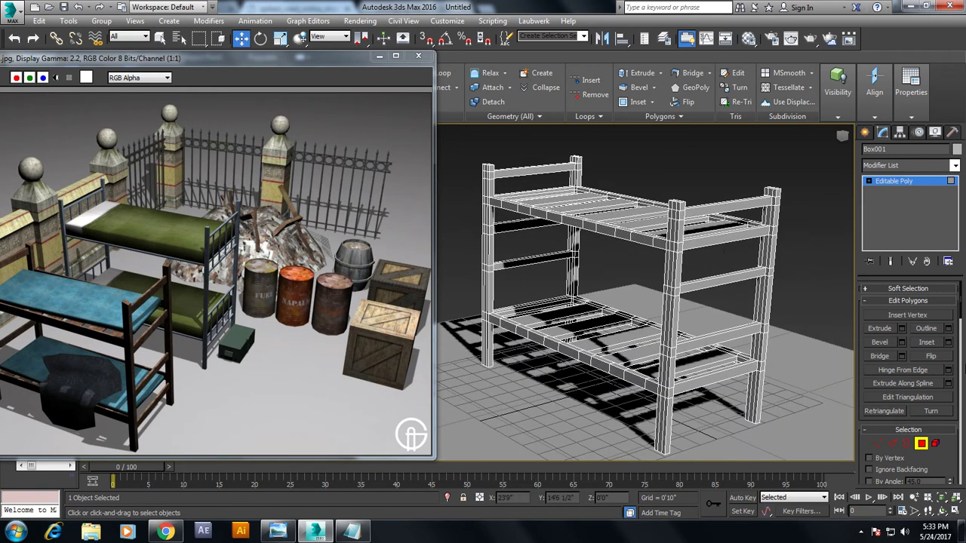
Draw a ChamferBox mattress with height and rounded edges on the top bunk
left_click(865, 132)
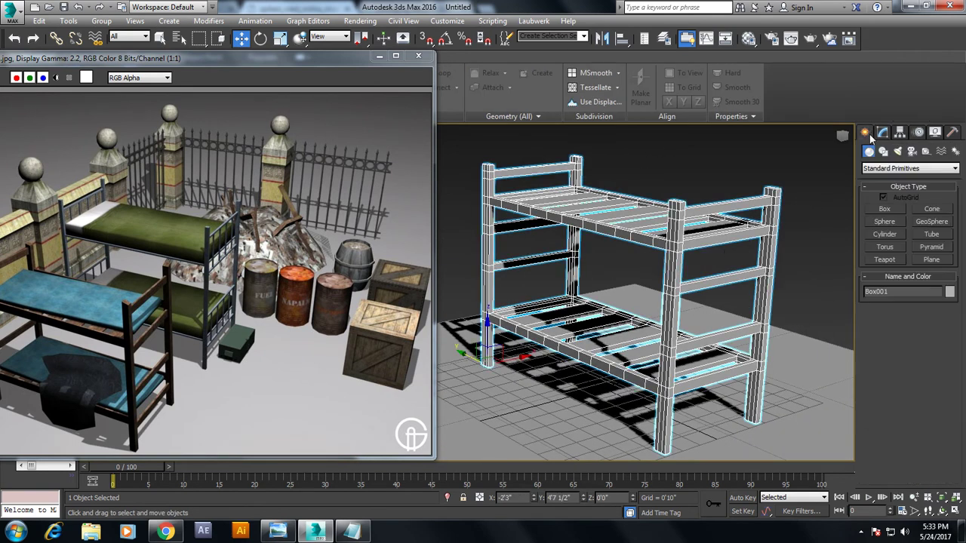
left_click(883, 150)
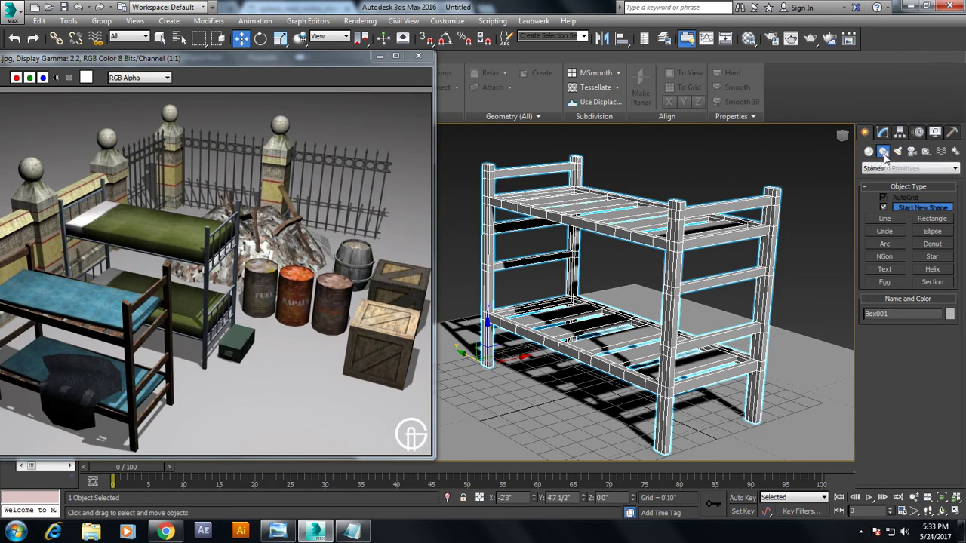
left_click(870, 152)
left_click(884, 168)
left_click(889, 179)
left_click(891, 169)
left_click(890, 187)
left_click(887, 222)
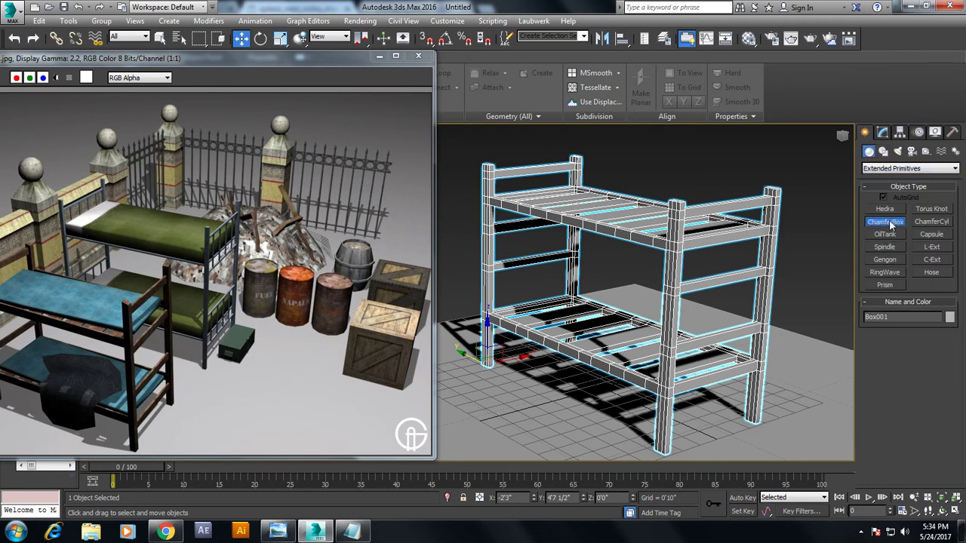
middle_click_drag(610, 259, 647, 216, "alt")
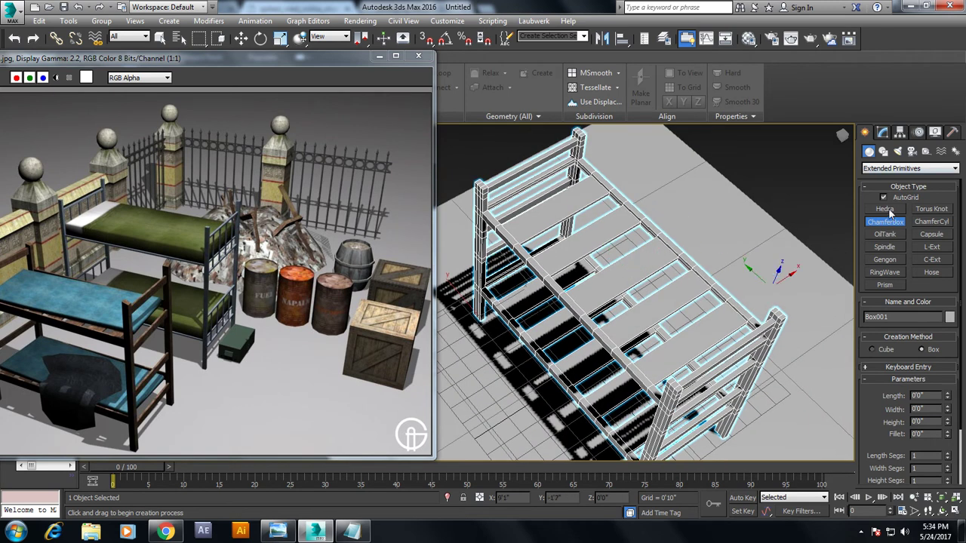
left_click_drag(581, 184, 649, 378)
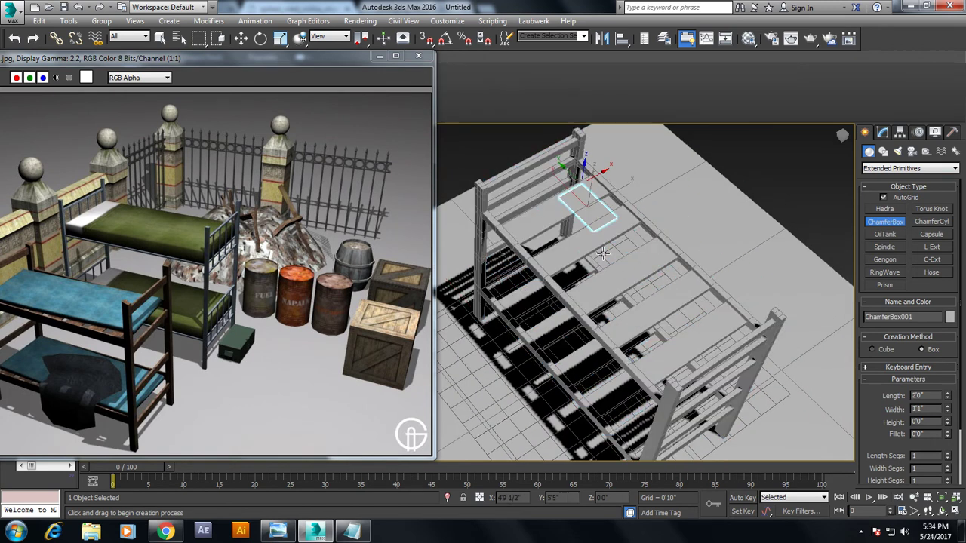
left_click(651, 352)
left_click(654, 360)
Copy the mattress down onto the bottom bunk
key("w")
middle_click_drag(664, 355, 683, 200, "alt")
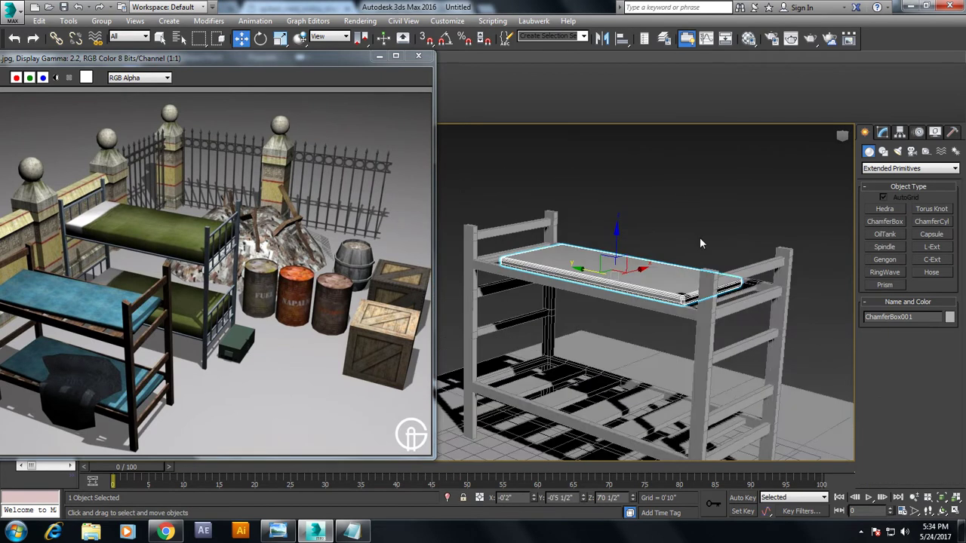
middle_click_drag(699, 237, 651, 281, "alt")
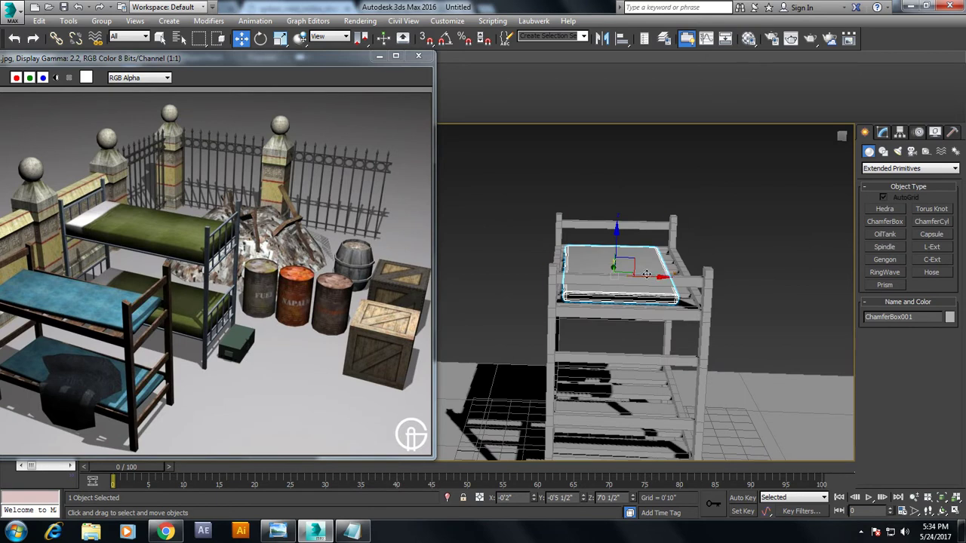
left_click_drag(651, 277, 658, 277)
middle_click_drag(658, 277, 637, 256, "alt")
left_click_drag(617, 248, 646, 373)
left_click(480, 317)
Scale both the top and bottom mattresses up to about 115% to fit the frame
middle_click_drag(634, 287, 644, 299, "alt")
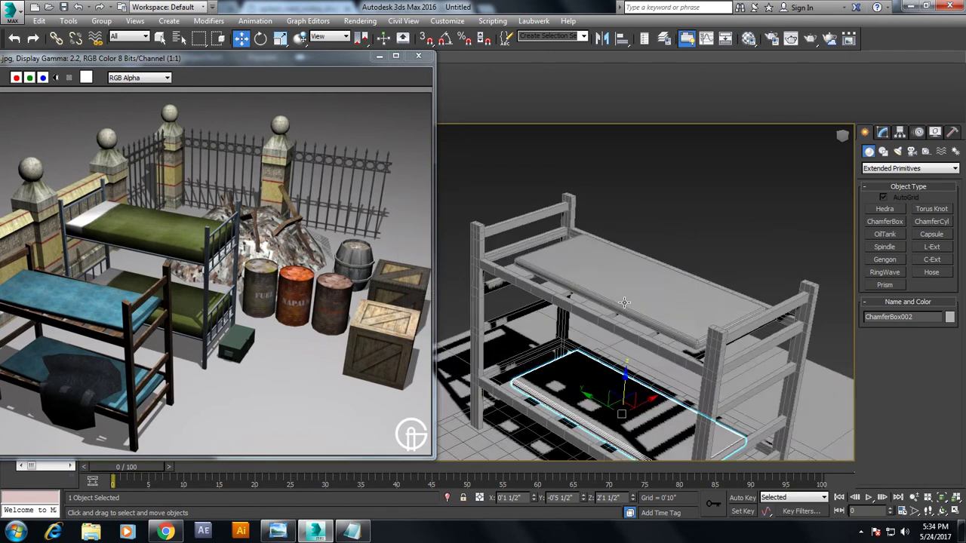
left_click(648, 311)
key("r")
left_click_drag(633, 297, 612, 289)
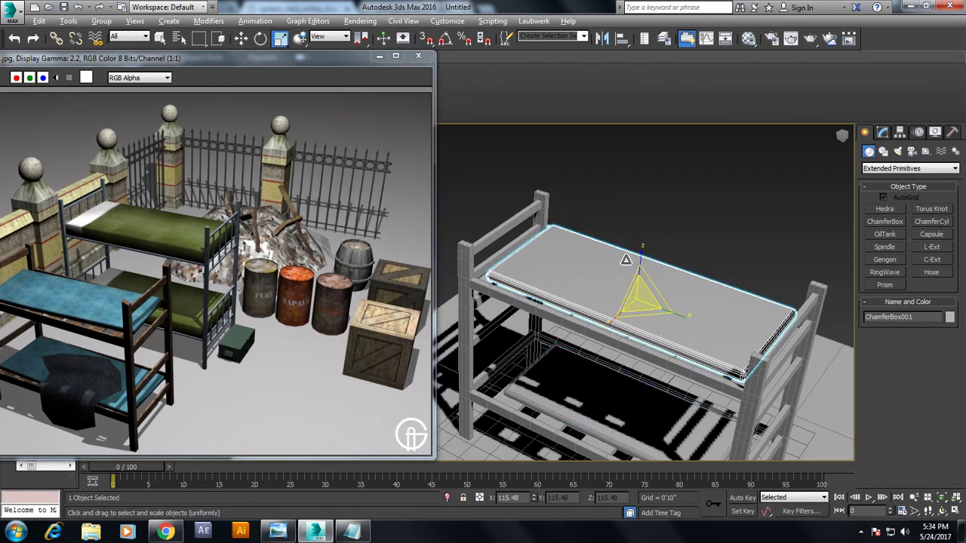
middle_click_drag(615, 290, 639, 260, "alt")
key("w")
left_click_drag(639, 261, 638, 270)
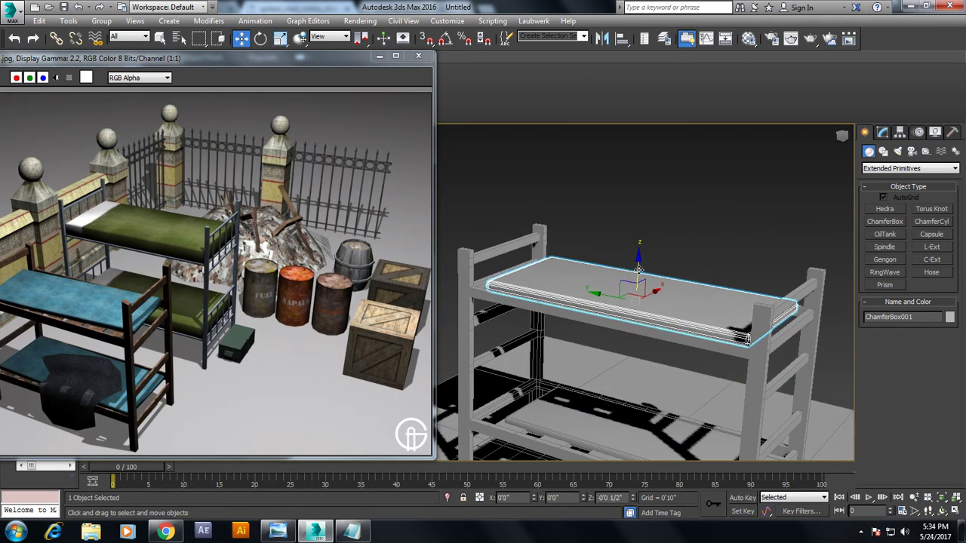
left_click(627, 427)
key("r")
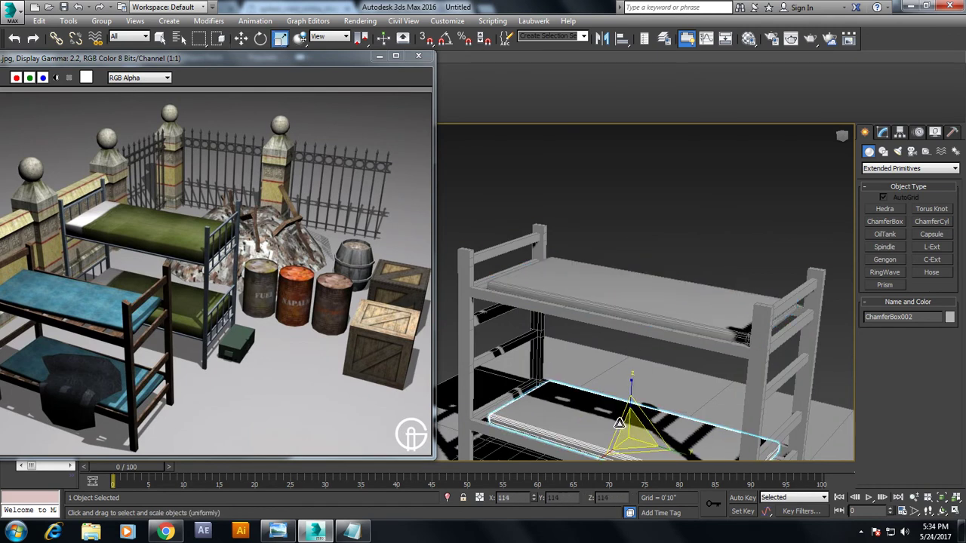
middle_click_drag(634, 423, 707, 226, "alt")
left_click(707, 222)
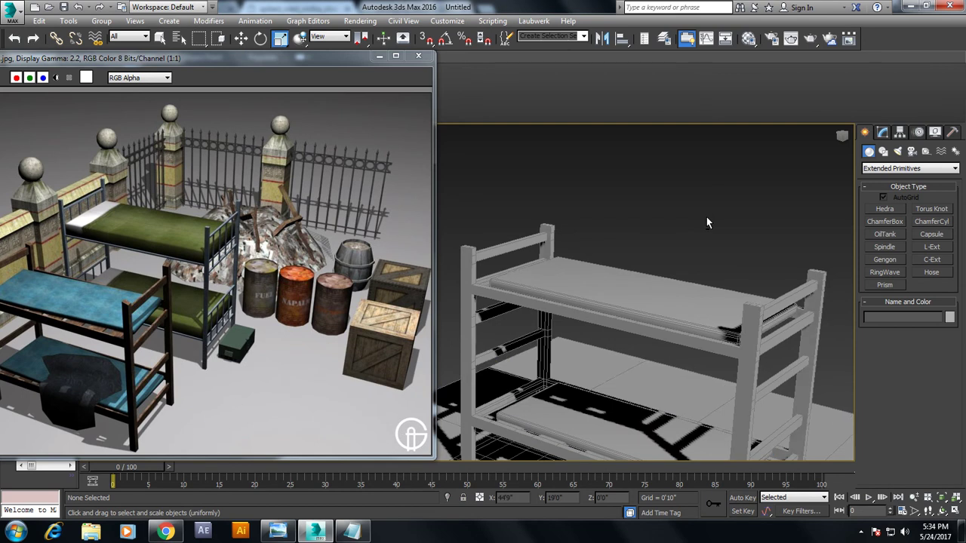
Select the bunk bed frame and open the Compact Material Editor
middle_click_drag(654, 246, 672, 213, "alt")
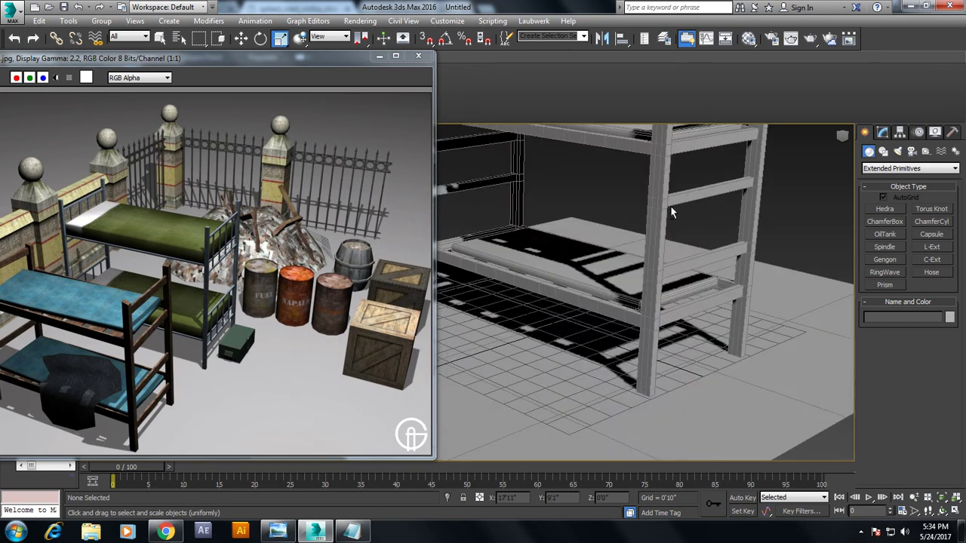
left_click_drag(314, 60, 232, 54)
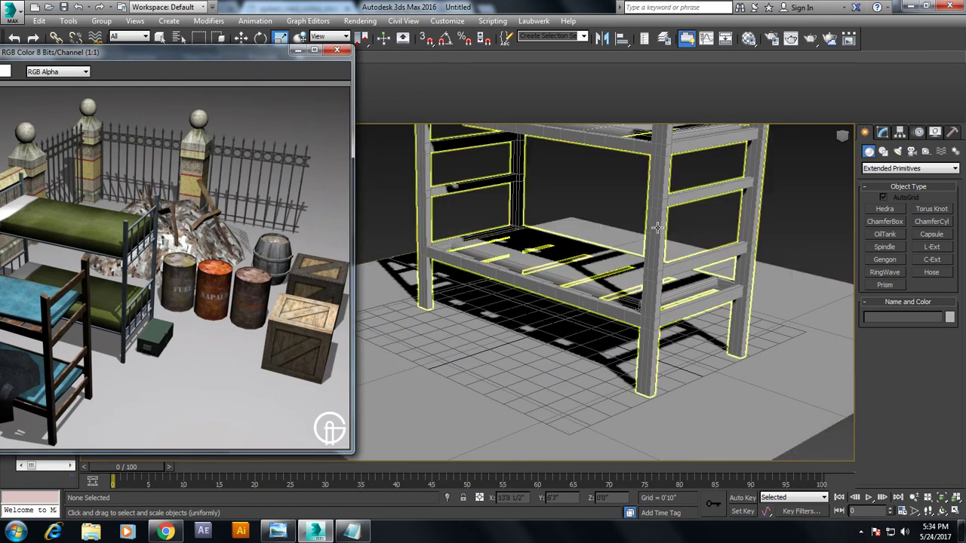
left_click(654, 227)
middle_click_drag(654, 227, 666, 294, "alt")
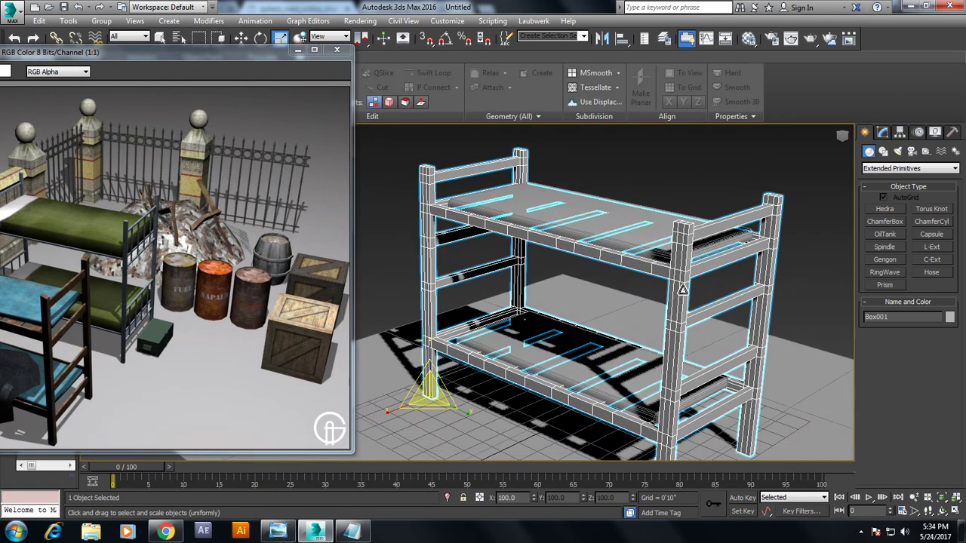
left_click(327, 21)
mouse_move(360, 21)
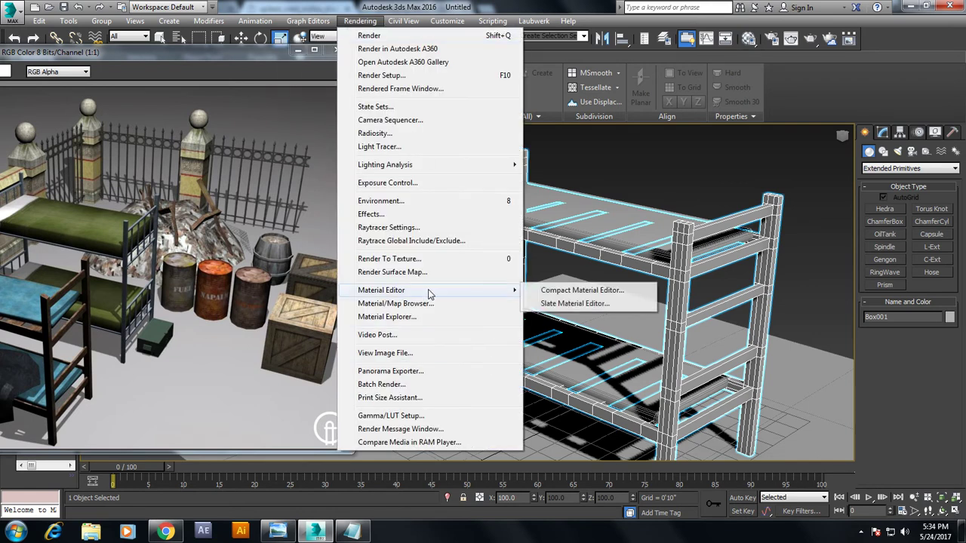
mouse_move(381, 289)
left_click(569, 291)
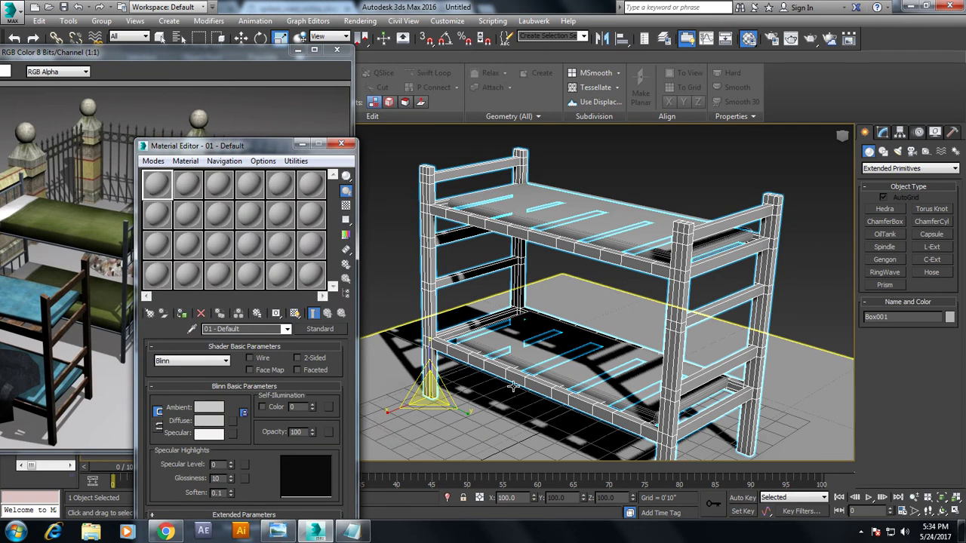
left_click(234, 420)
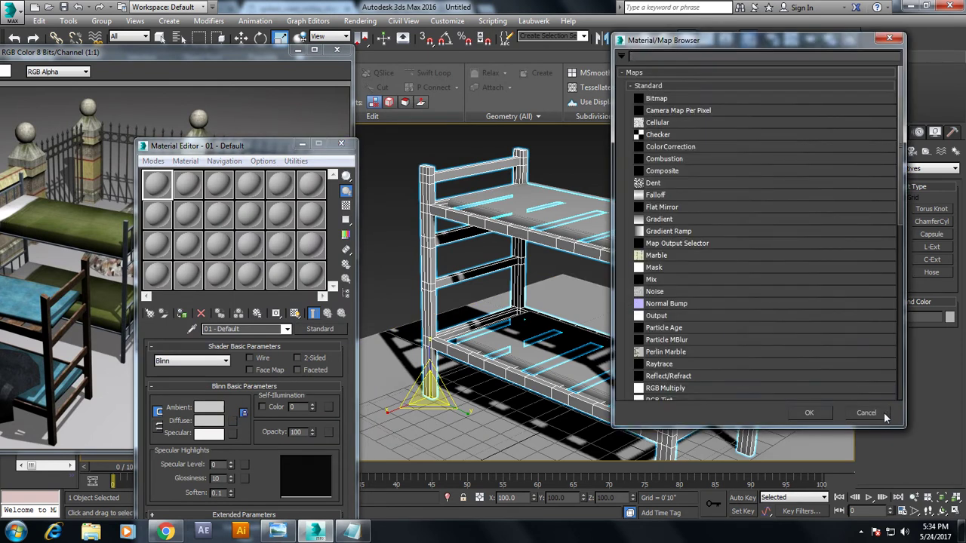
left_click(886, 414)
Make the first slot an Architectural material with the Wood Unfinished template, then start choosing its Diffuse Map
left_click(317, 329)
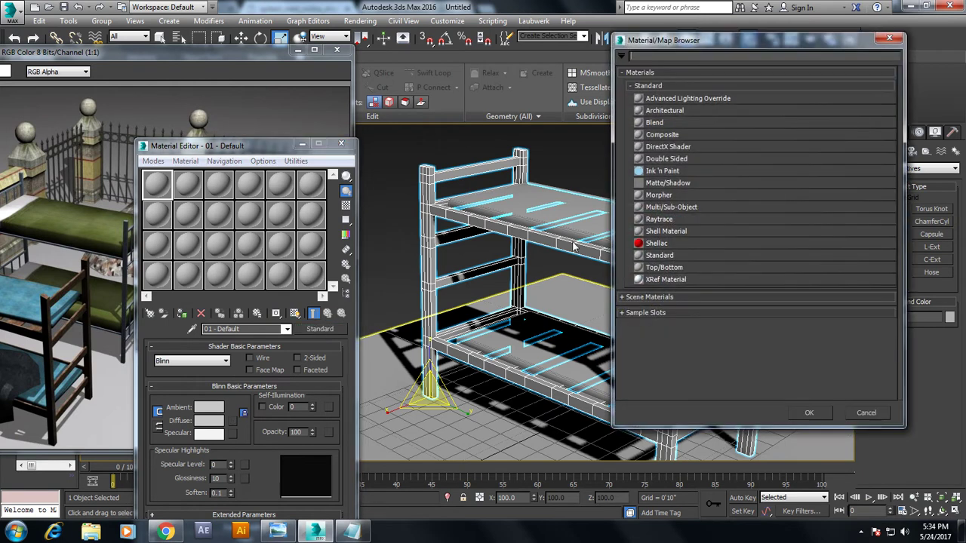
double_click(663, 111)
left_click(320, 360)
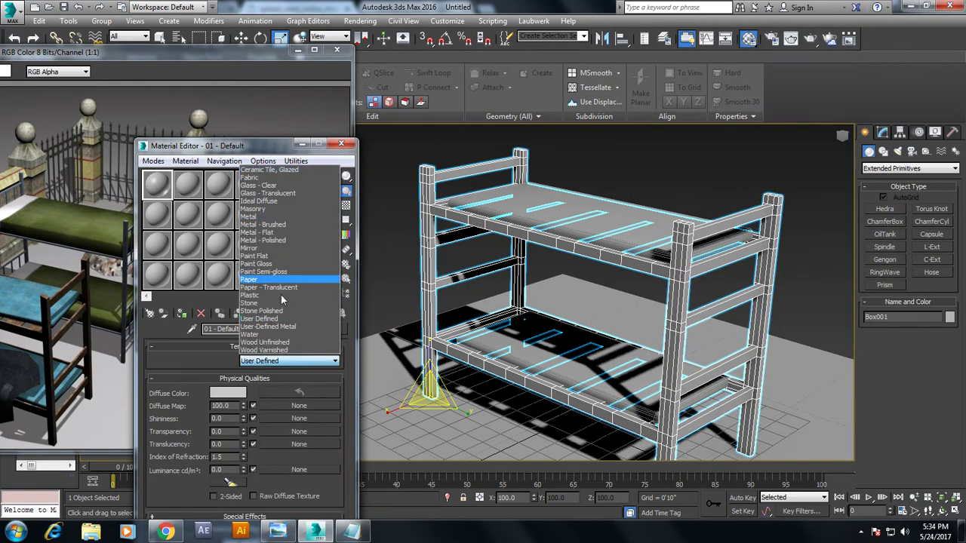
left_click(290, 342)
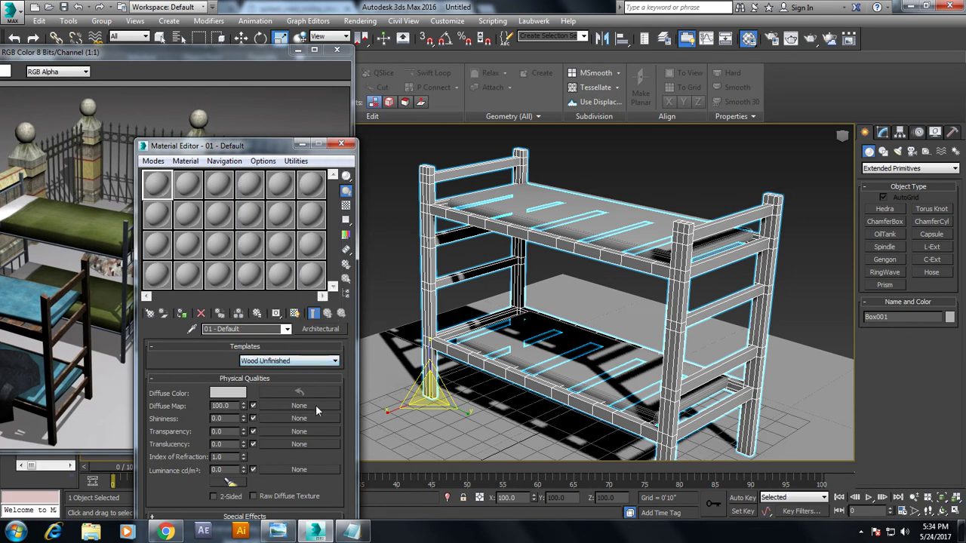
left_click(299, 406)
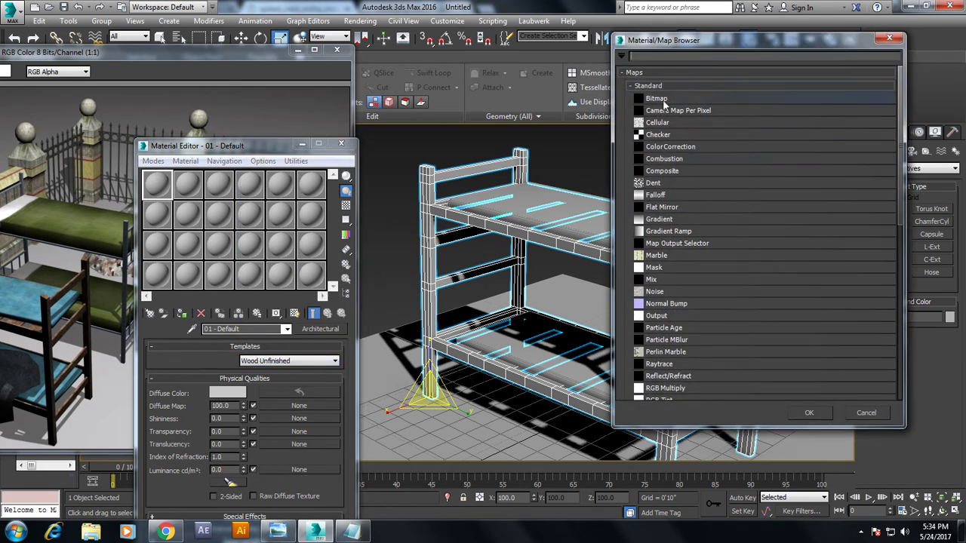
Load ZTasBW1H.jpg from D:\Kayo\Texture lib\smaller wooden planks as the Bitmap diffuse map
double_click(663, 101)
left_click(42, 185)
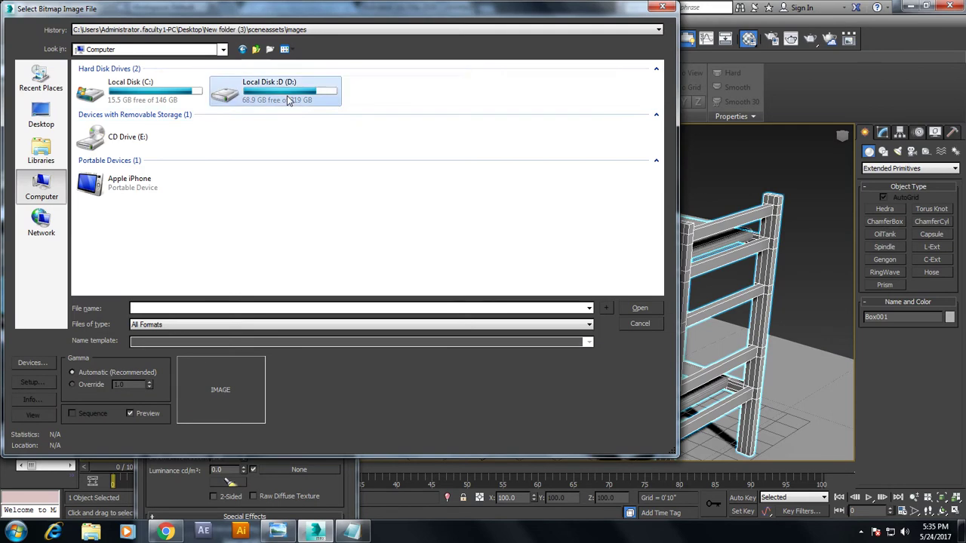
double_click(288, 94)
double_click(533, 95)
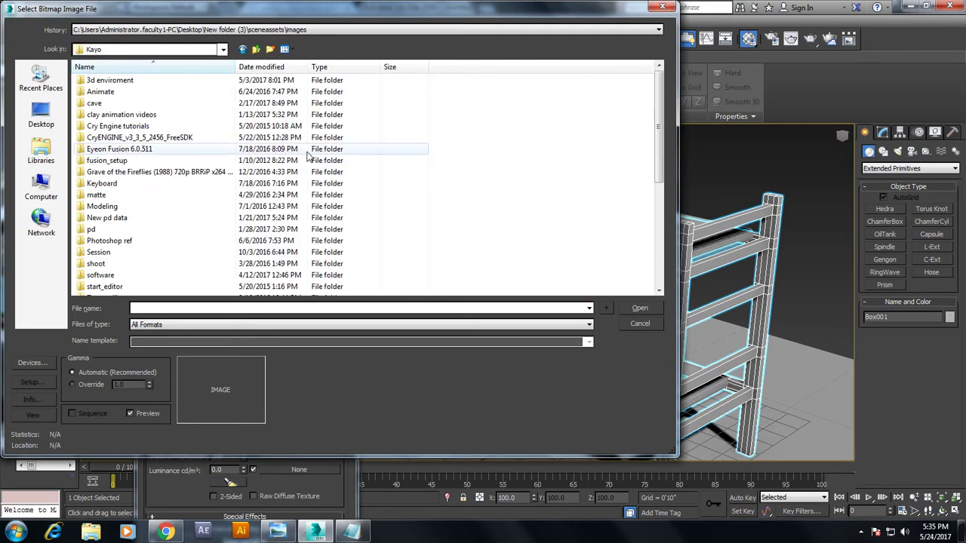
scroll(226, 151, "down", 5)
double_click(109, 106)
left_click(474, 183)
scroll(475, 182, "down", 3)
scroll(475, 187, "up", 2)
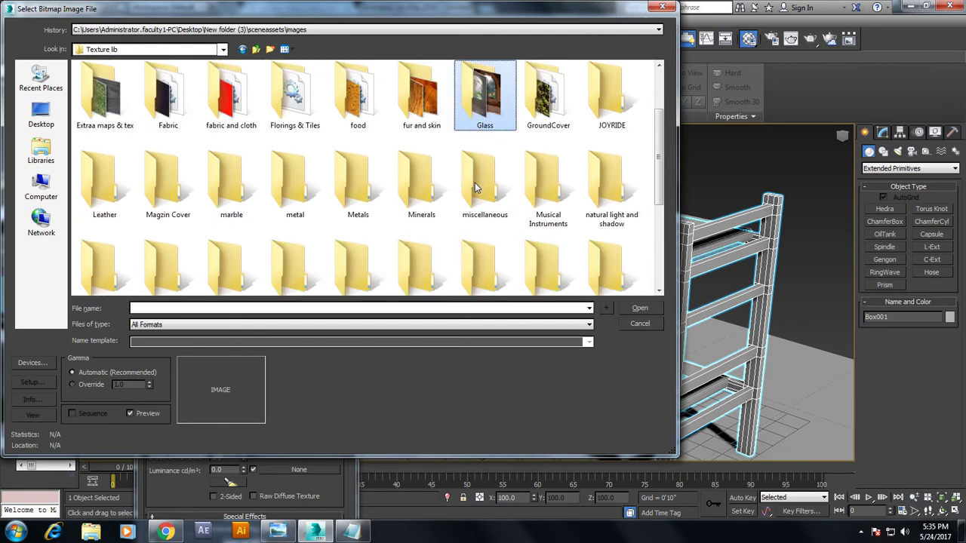
scroll(400, 231, "down", 5)
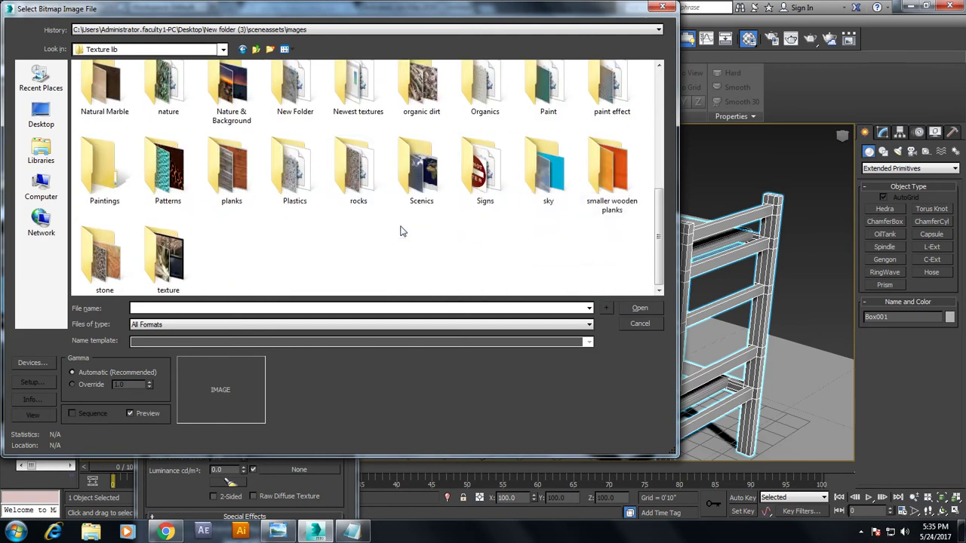
double_click(613, 175)
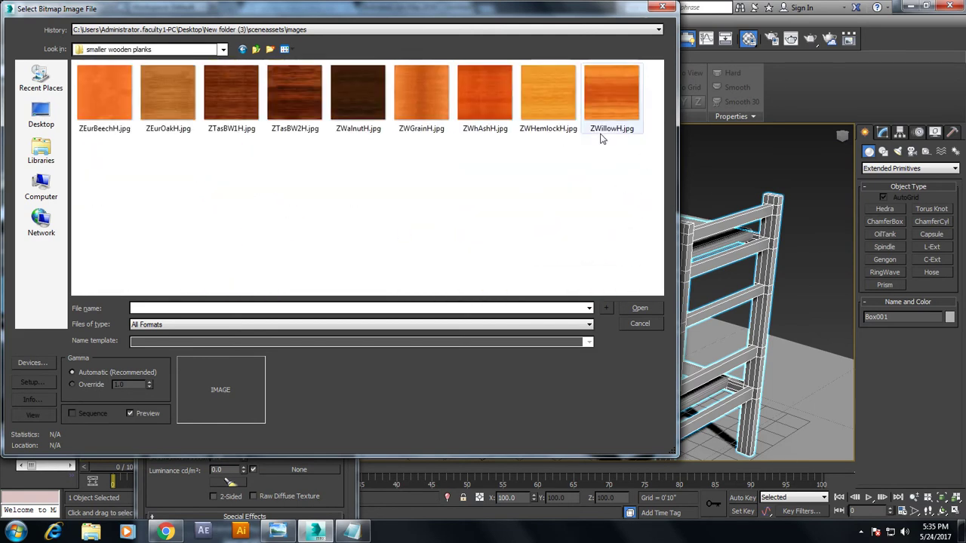
left_click(215, 105)
double_click(216, 101)
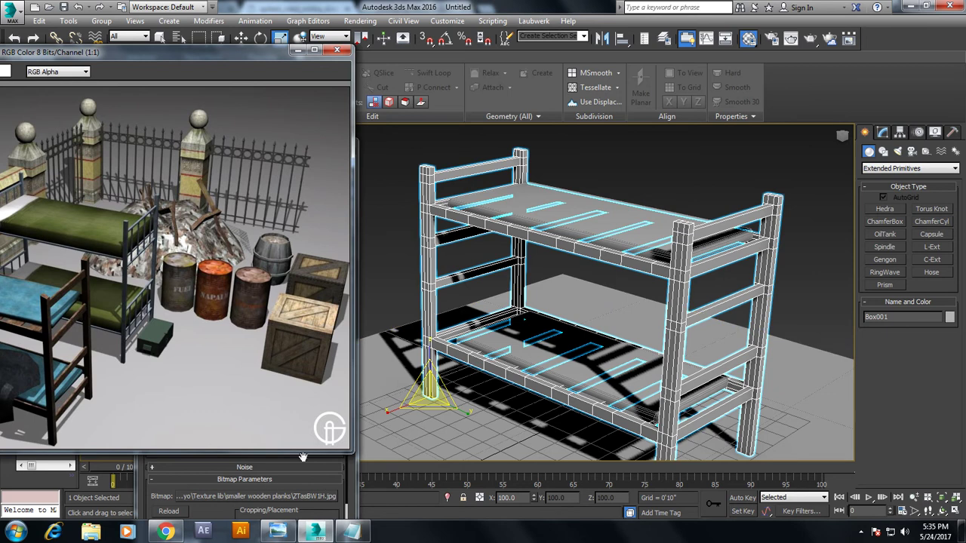
Assign the wood material to the bunk bed and show it shaded in the viewport
left_click_drag(263, 59, 158, 59)
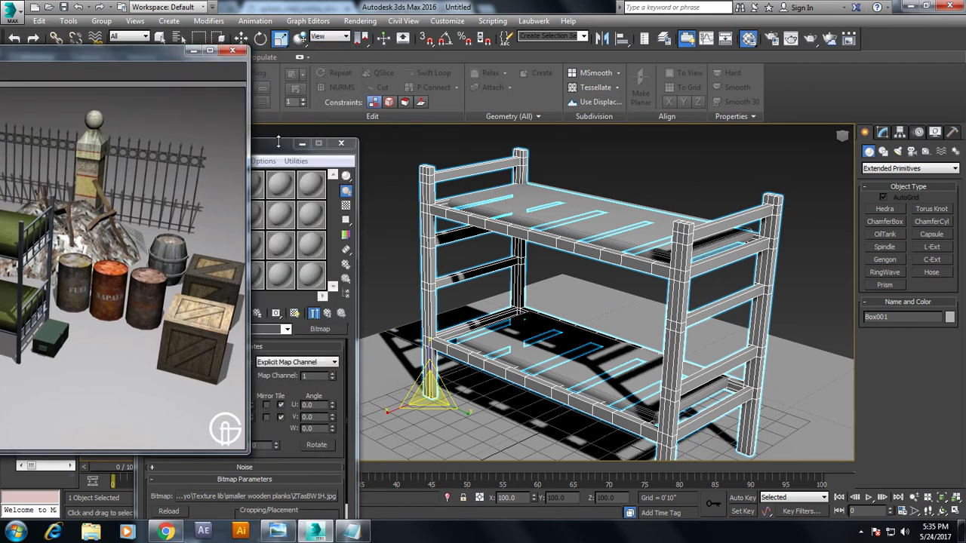
left_click_drag(278, 142, 294, 83)
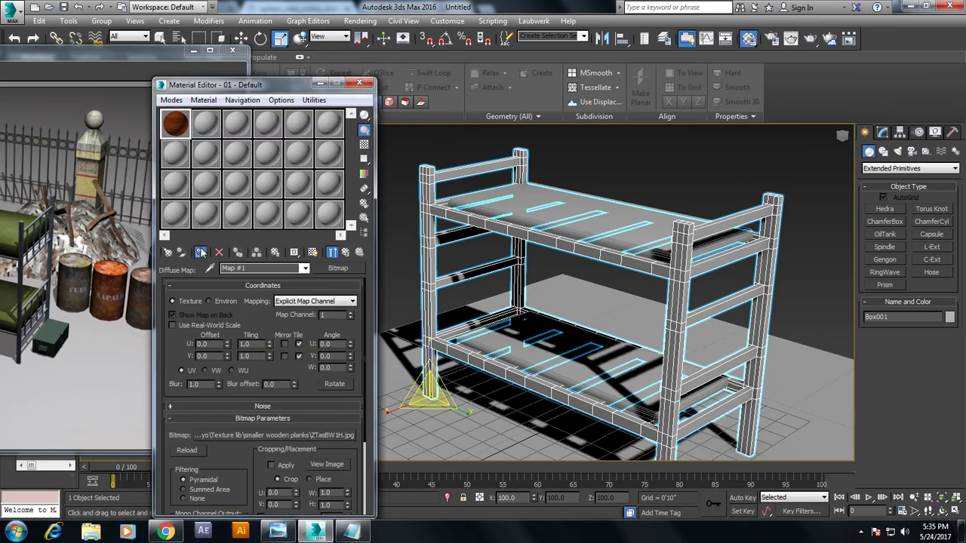
left_click(201, 252)
left_click(312, 252)
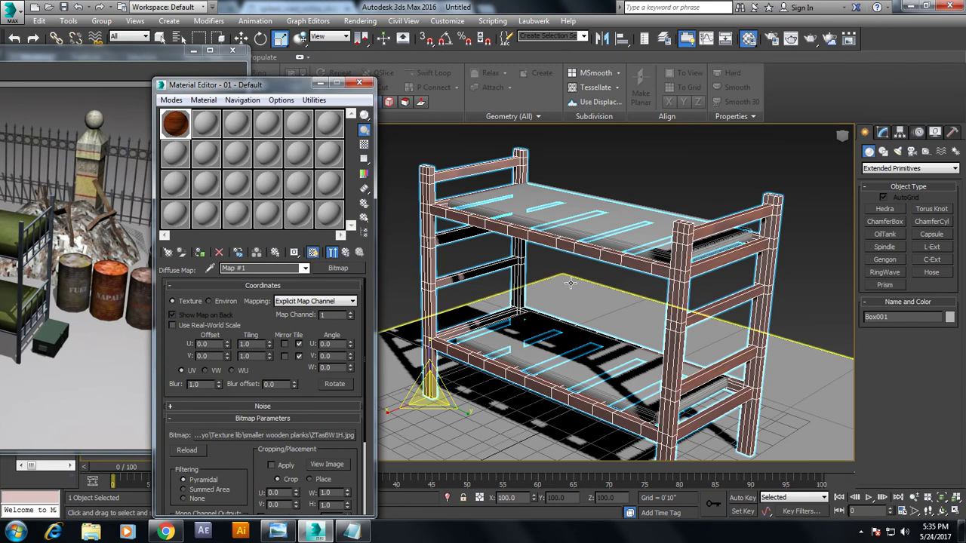
Add a UVW Map modifier with Box projection and set U/V tiling to 5.0
left_click(882, 132)
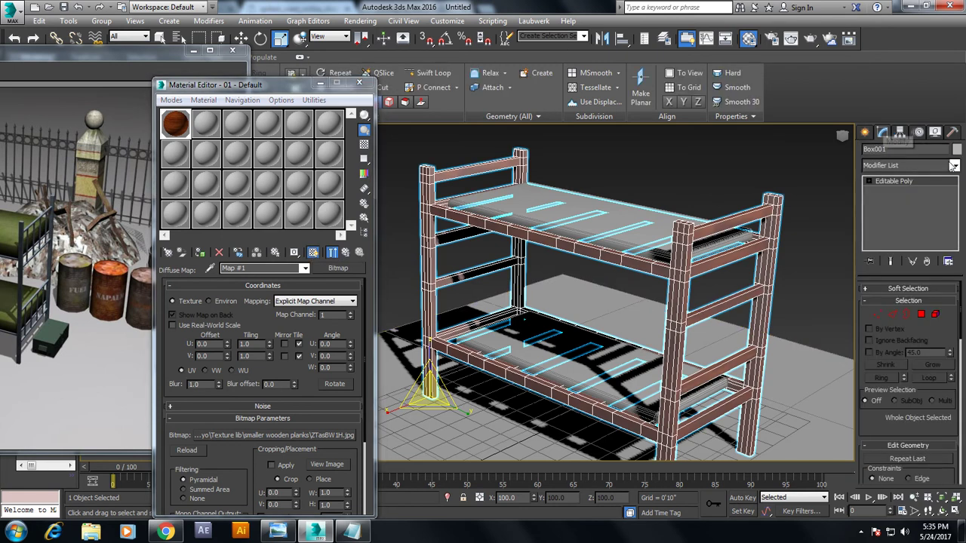
left_click(955, 166)
scroll(906, 264, "down", 5)
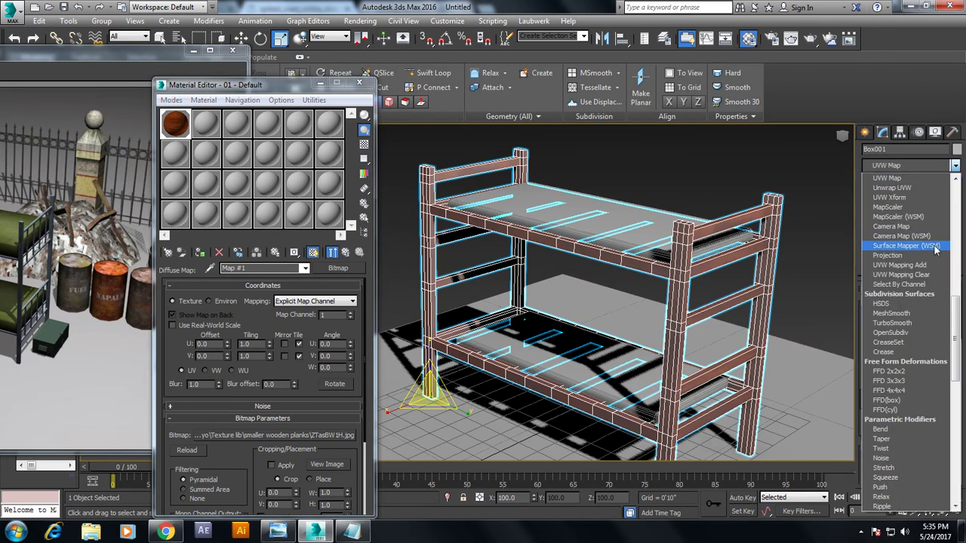
left_click(898, 177)
left_click(895, 361)
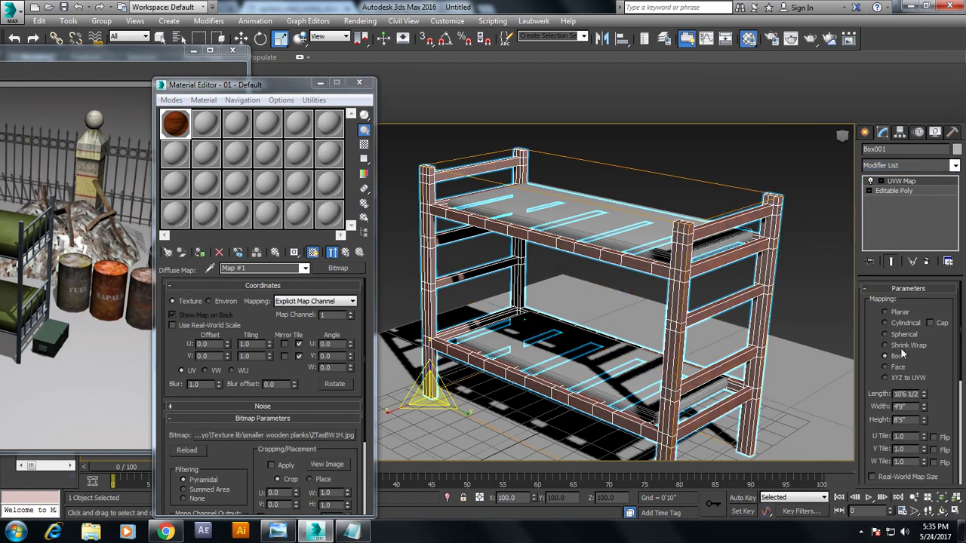
double_click(244, 343)
type("5")
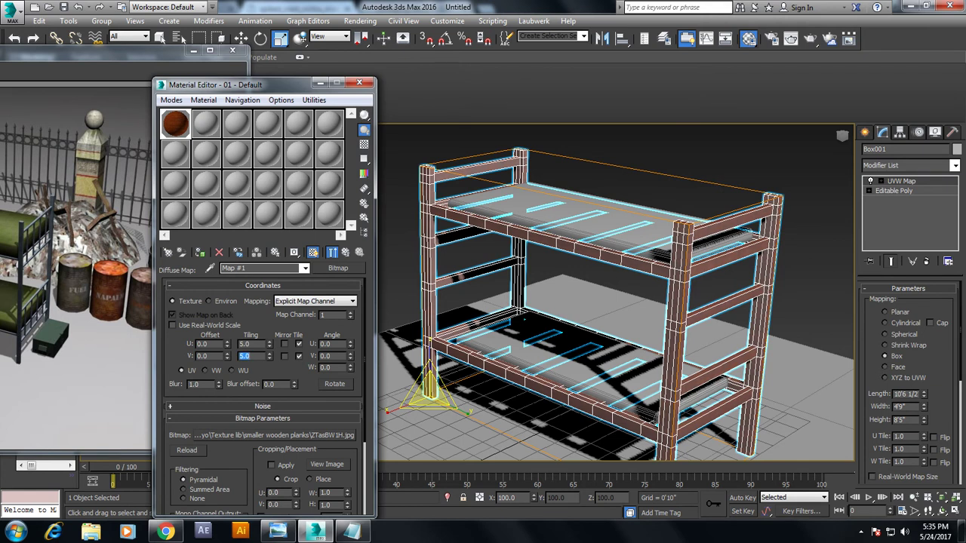
Deselect the bed and toggle edged faces to inspect the wood texture
left_click(672, 150)
scroll(676, 258, "up", 5)
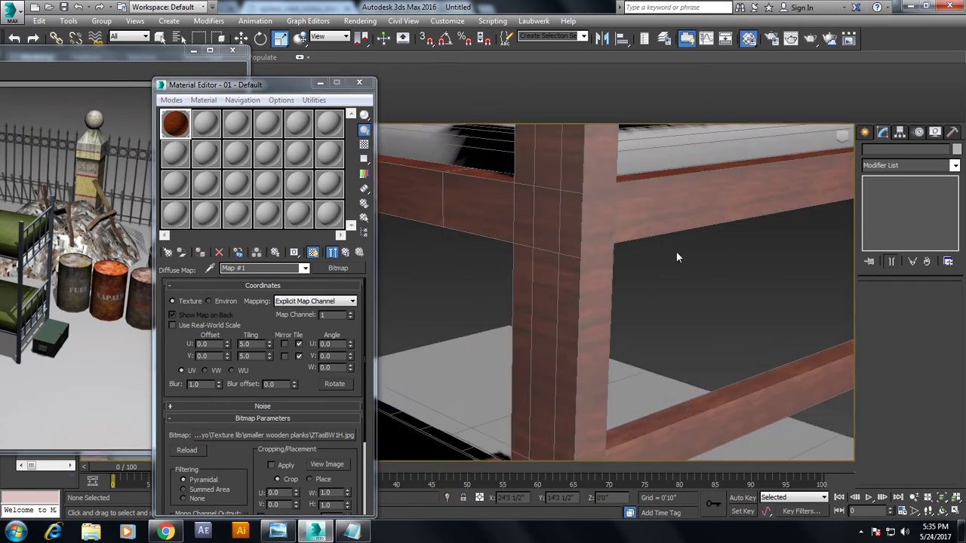
scroll(675, 242, "down", 2)
scroll(675, 244, "down", 3)
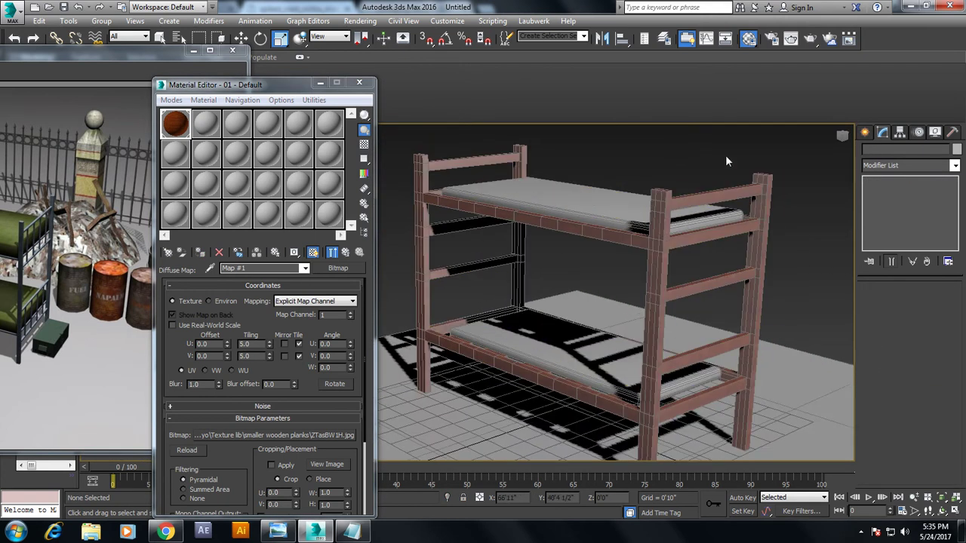
key("F4")
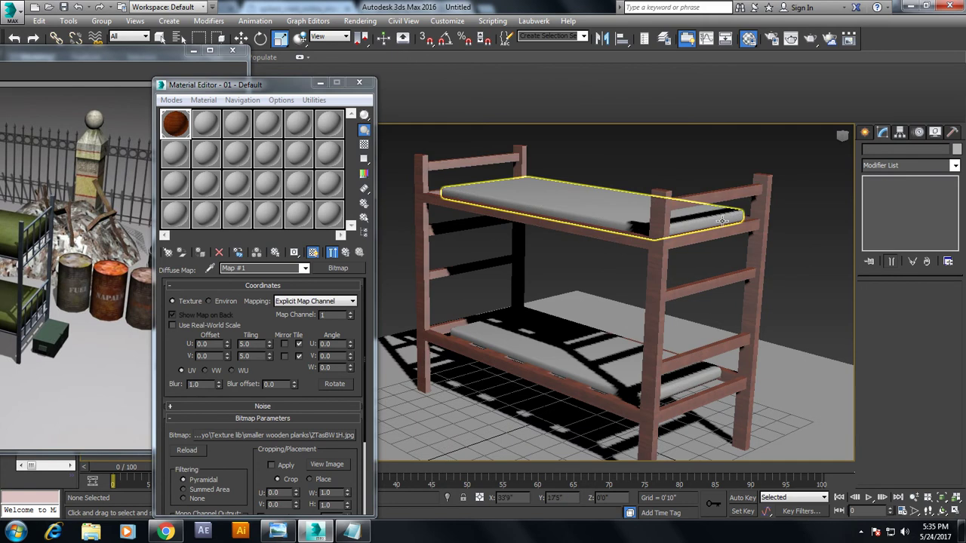
key("F4")
Raise the shininess of the Architectural wood material
left_click(331, 257)
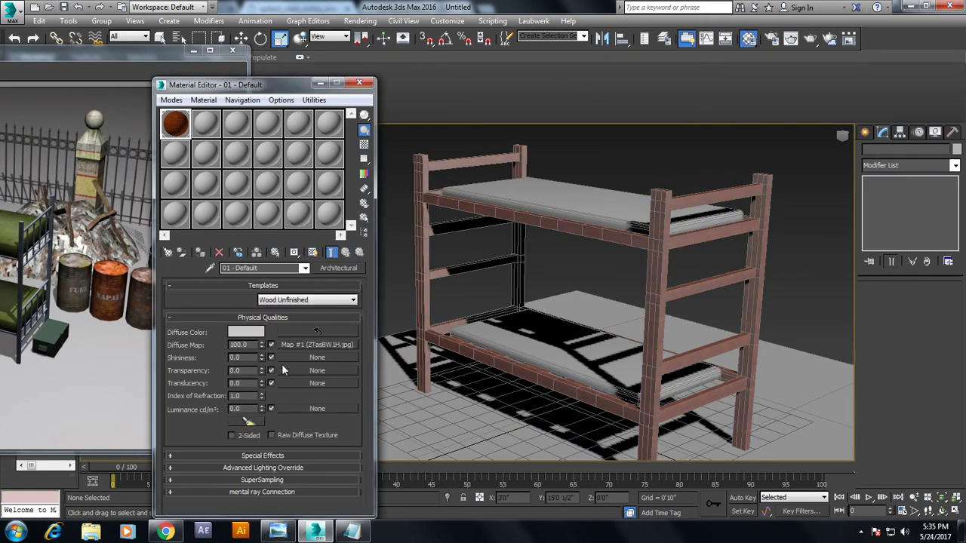
left_click_drag(261, 361, 257, 316)
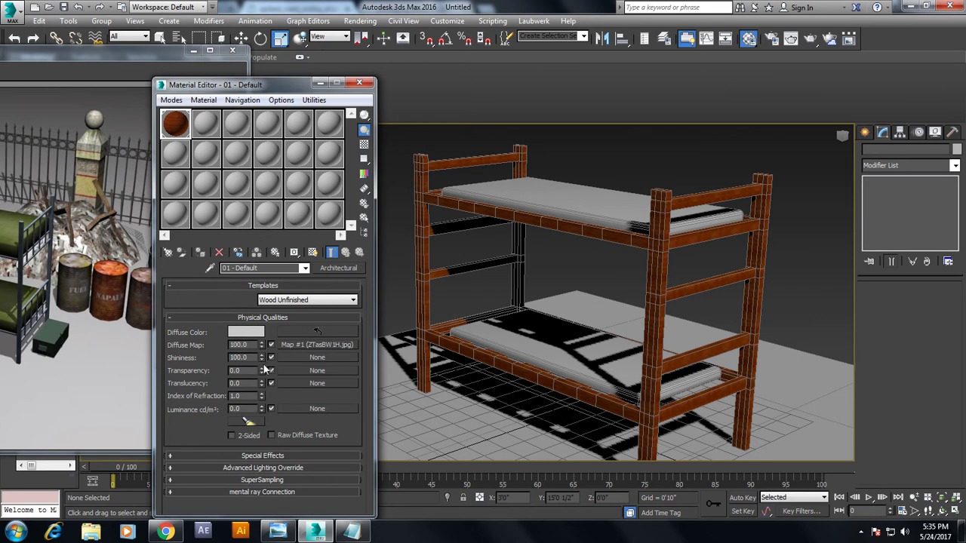
scroll(659, 190, "down", 2)
scroll(663, 191, "down", 2)
scroll(676, 194, "down", 2)
scroll(677, 195, "down", 2)
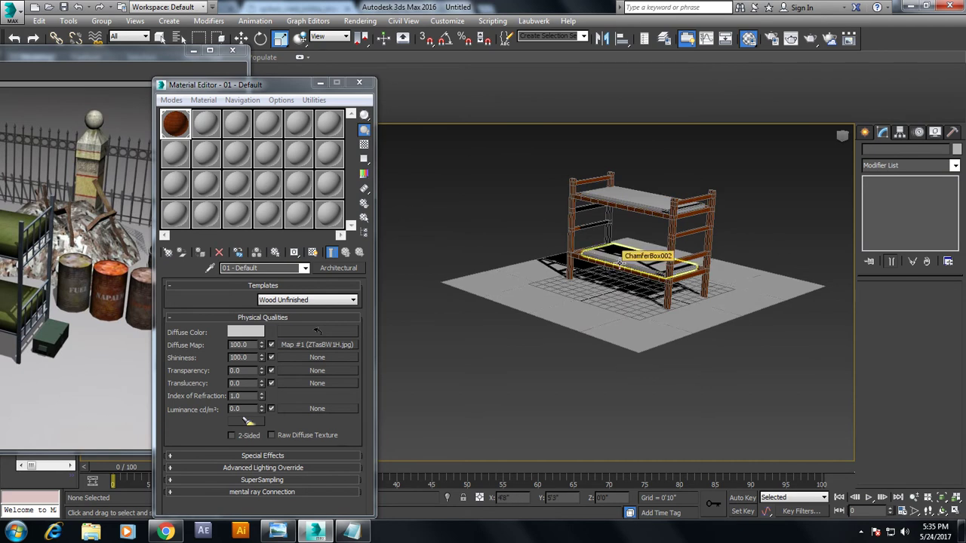
mouse_move(81, 53)
left_mouse_down()
mouse_move(306, 55)
mouse_move(264, 34)
left_mouse_up()
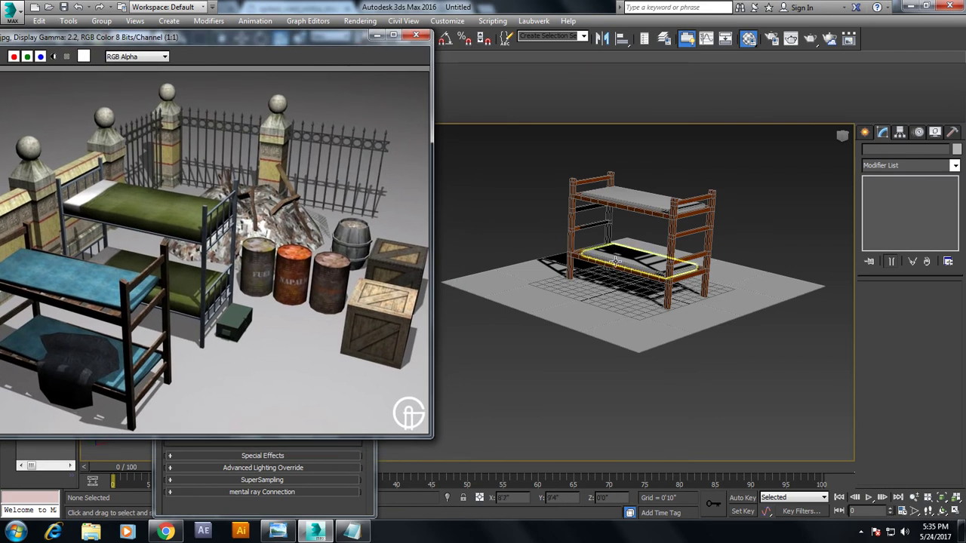
scroll(615, 255, "up", 5)
scroll(623, 264, "up", 2)
scroll(630, 275, "down", 1)
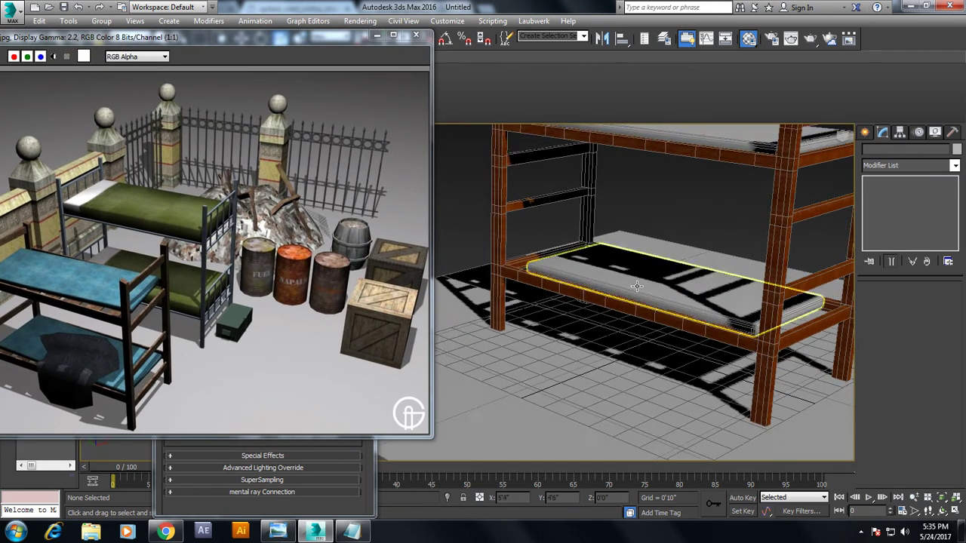
scroll(639, 287, "up", 3)
scroll(639, 287, "down", 8)
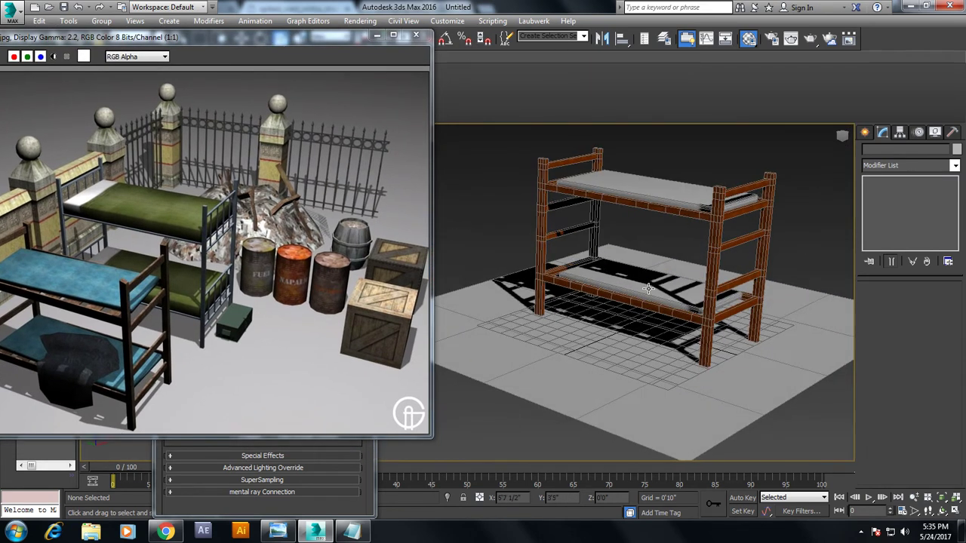
Create a Standard Primitives plane on the floor near the bed
left_click(865, 133)
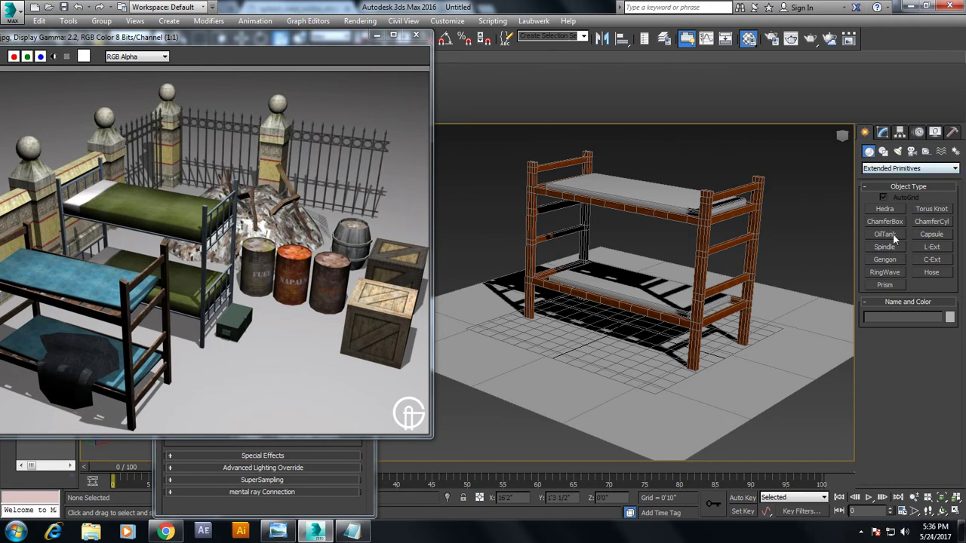
left_click(900, 169)
left_click(899, 187)
left_click(931, 259)
left_click_drag(607, 319, 606, 412)
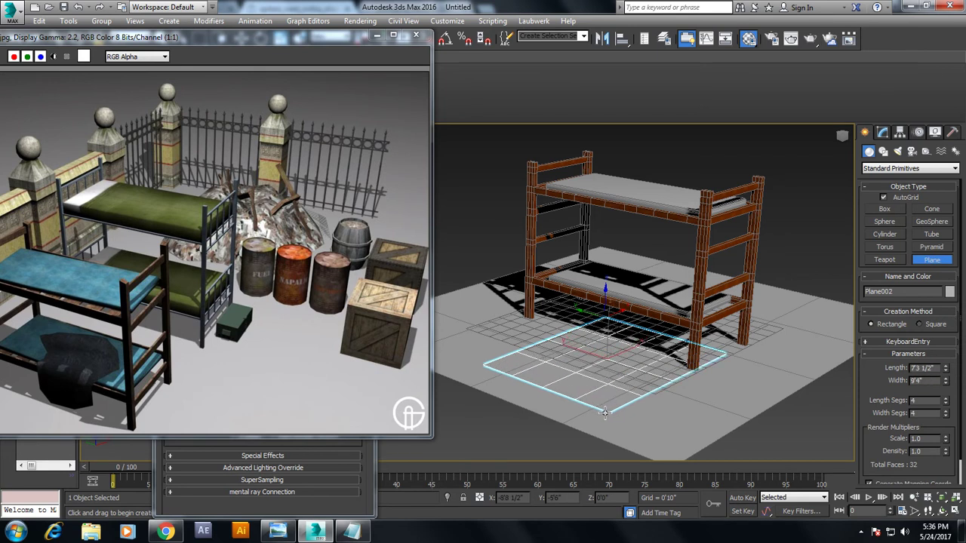
Move the plane up above the lower mattress and scale it to about half size
key("w")
left_click_drag(602, 326, 601, 256)
mouse_move(601, 257)
middle_mouse_down("alt")
mouse_move(642, 290)
mouse_move(604, 279)
middle_mouse_up("alt")
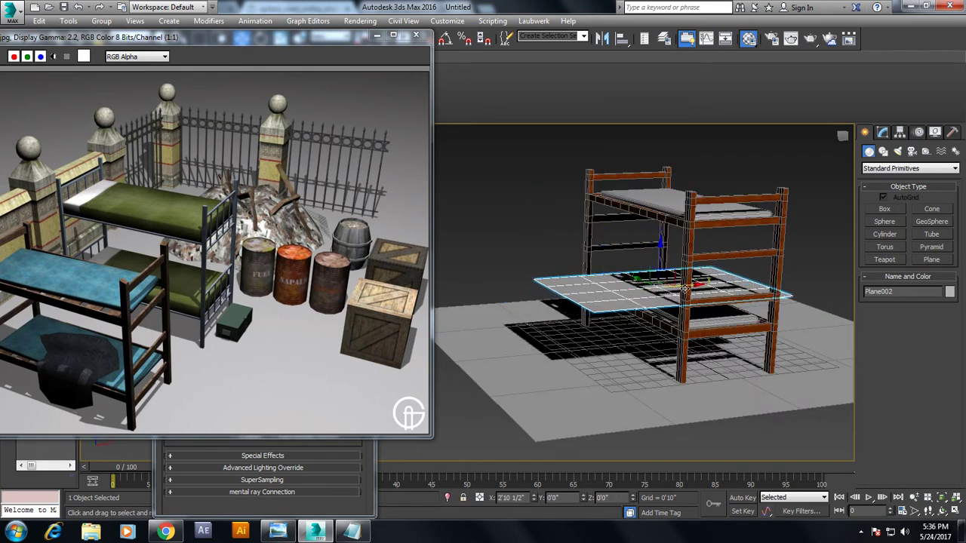
scroll(596, 275, "up", 5)
key("r")
left_click_drag(591, 274, 614, 309)
mouse_move(615, 309)
middle_mouse_down("alt")
mouse_move(578, 298)
mouse_move(615, 332)
middle_mouse_up("alt")
Set the plane's length and width segments to 40
left_click(883, 133)
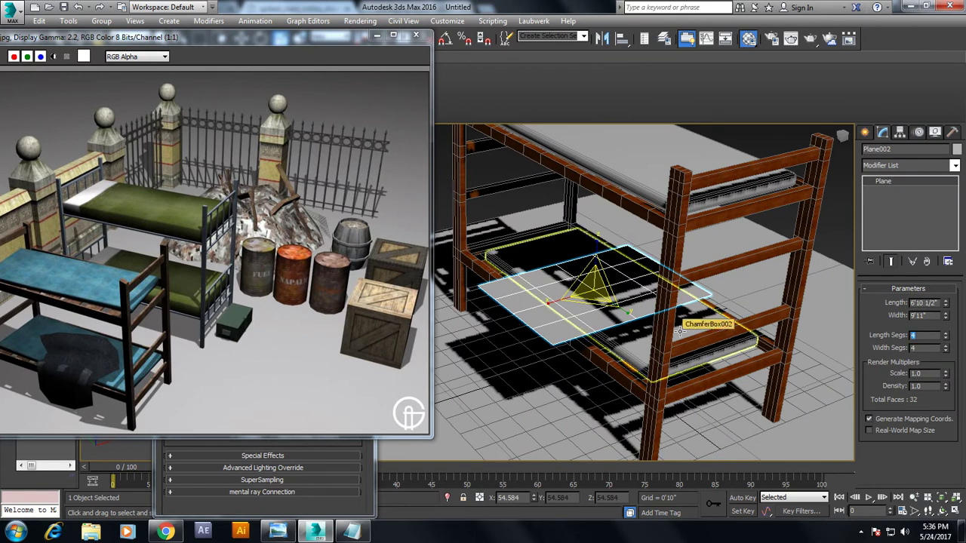
type("40")
key("Return")
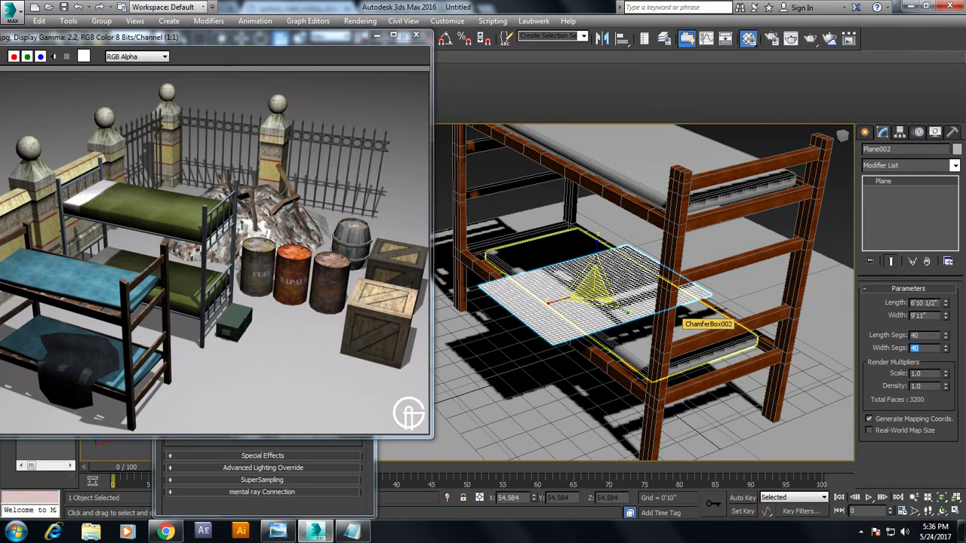
Save the scene to the Desktop as prop.max
left_click(10, 10)
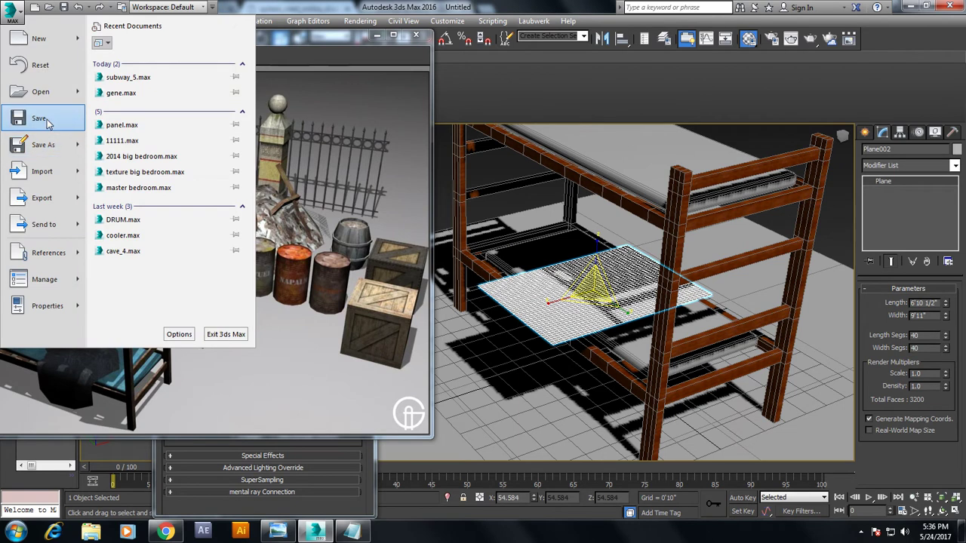
left_click(45, 124)
left_click(46, 125)
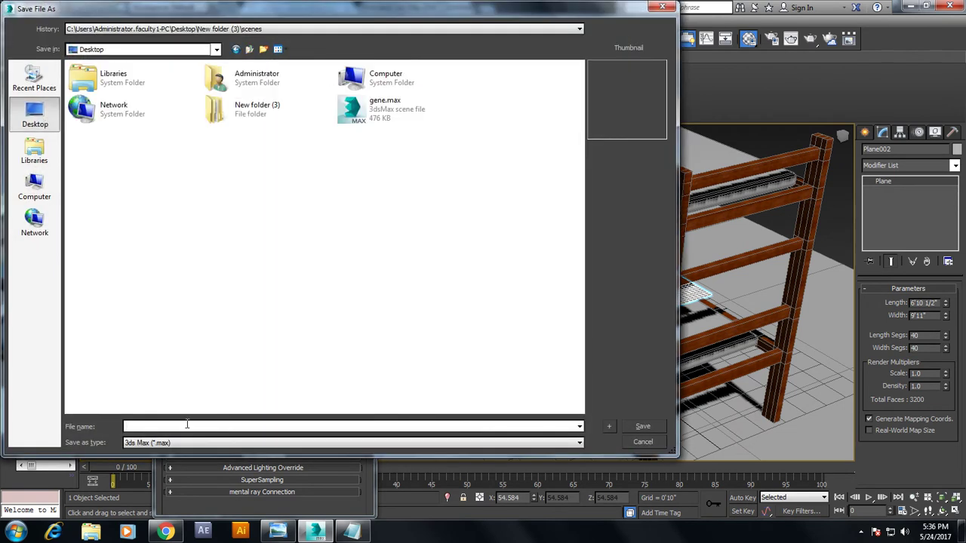
type("prop")
key("Return")
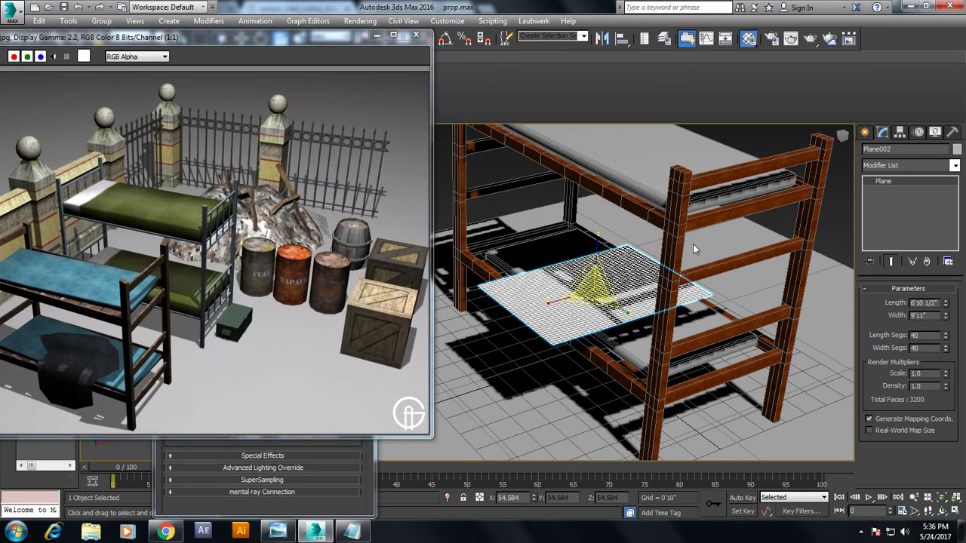
Add a Cloth modifier to Plane002 and bring up its Object Properties
mouse_move(695, 249)
middle_mouse_down("alt")
mouse_move(600, 265)
mouse_move(585, 250)
middle_mouse_up("alt")
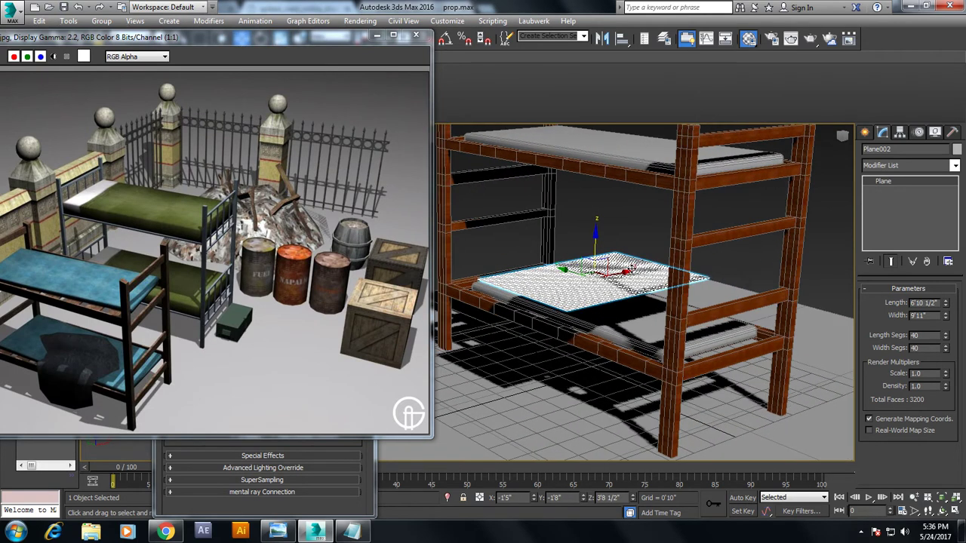
left_click(955, 165)
scroll(941, 254, "down", 5)
scroll(940, 254, "down", 5)
left_click(941, 255)
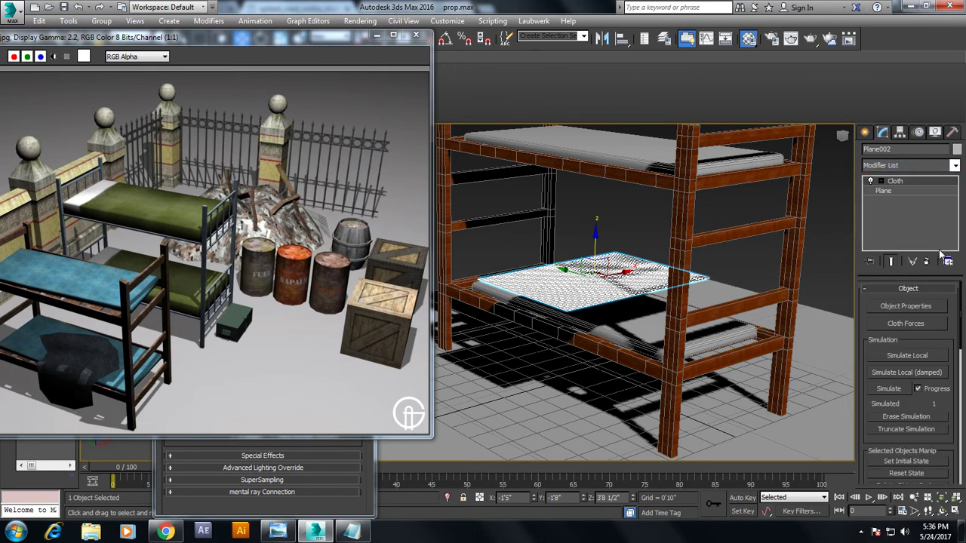
left_click(912, 307)
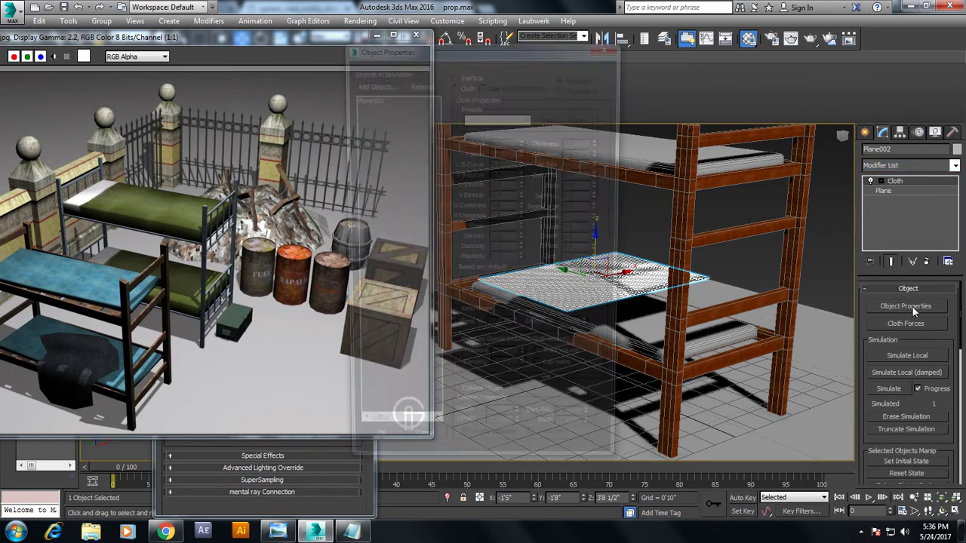
Make Plane002 a cloth object using the Satin preset
left_click(374, 96)
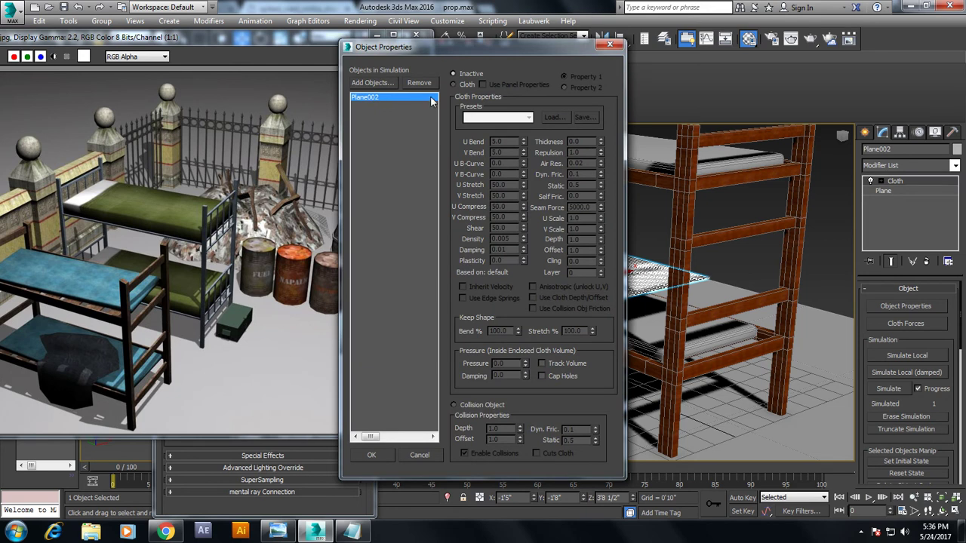
left_click(454, 84)
left_click(499, 117)
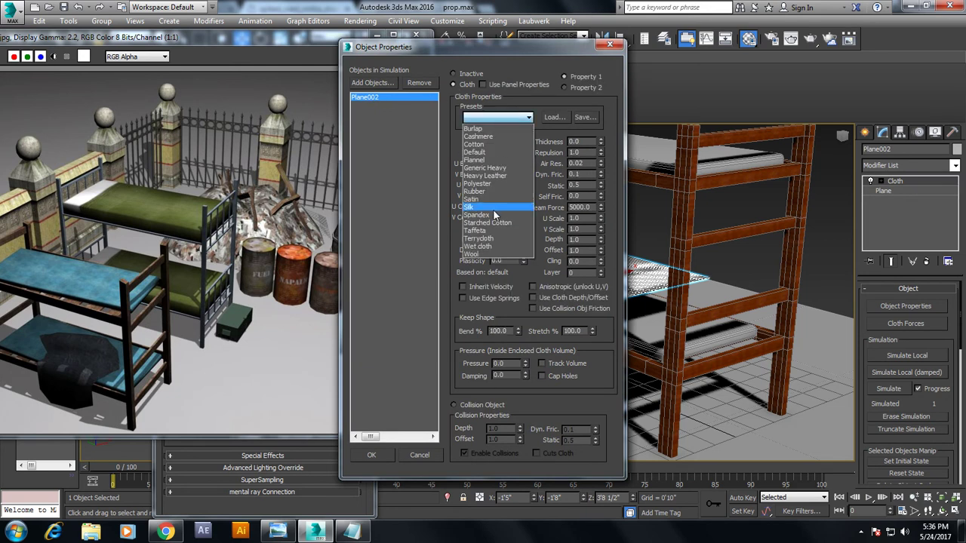
left_click(492, 209)
Add Box001, ChamferBox001, ChamferBox002 and Plane001 to the simulation as collision objects
left_click(371, 83)
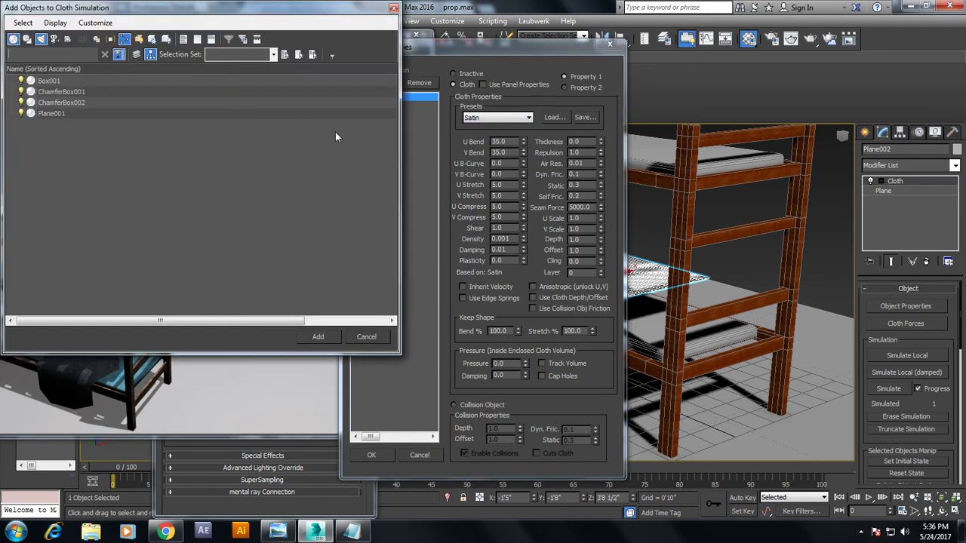
left_click_drag(47, 81, 59, 116)
left_click(319, 337)
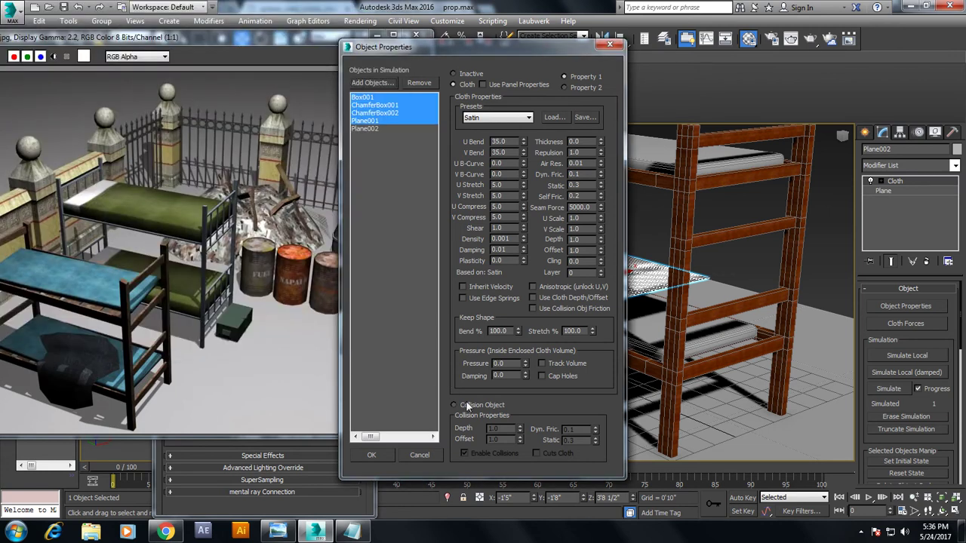
left_click(455, 405)
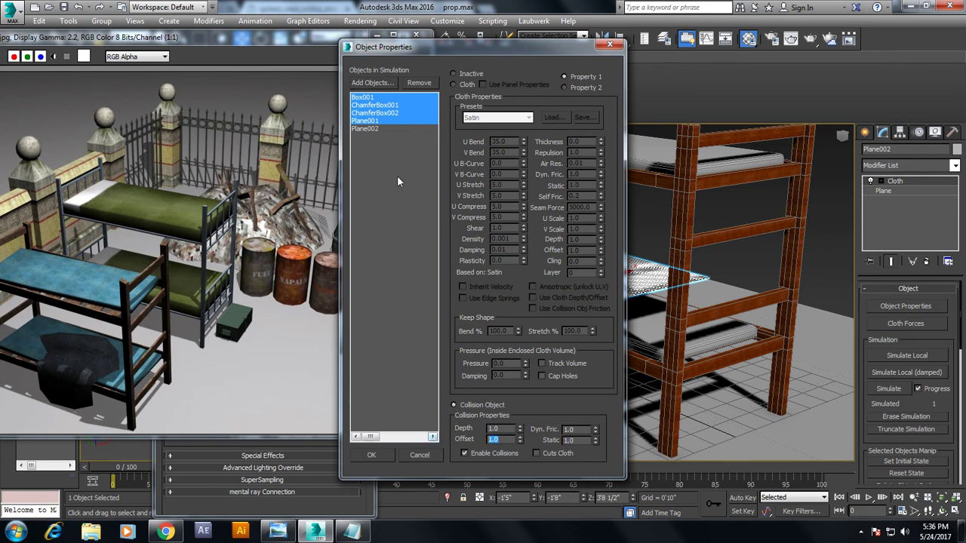
Confirm Plane002 as cloth and the other four as collision objects, then apply
left_click(377, 129)
left_click(460, 85)
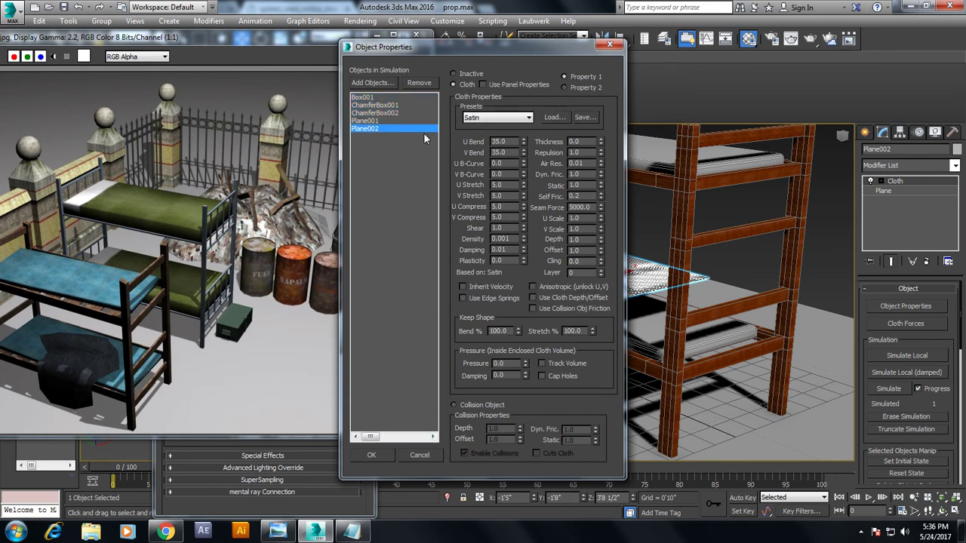
left_click_drag(361, 98, 366, 121)
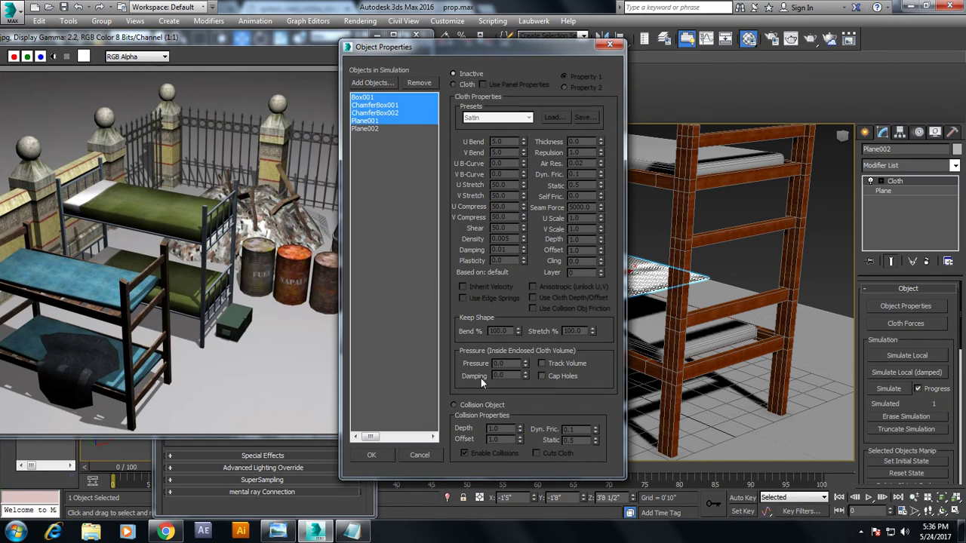
left_click(490, 407)
type("1")
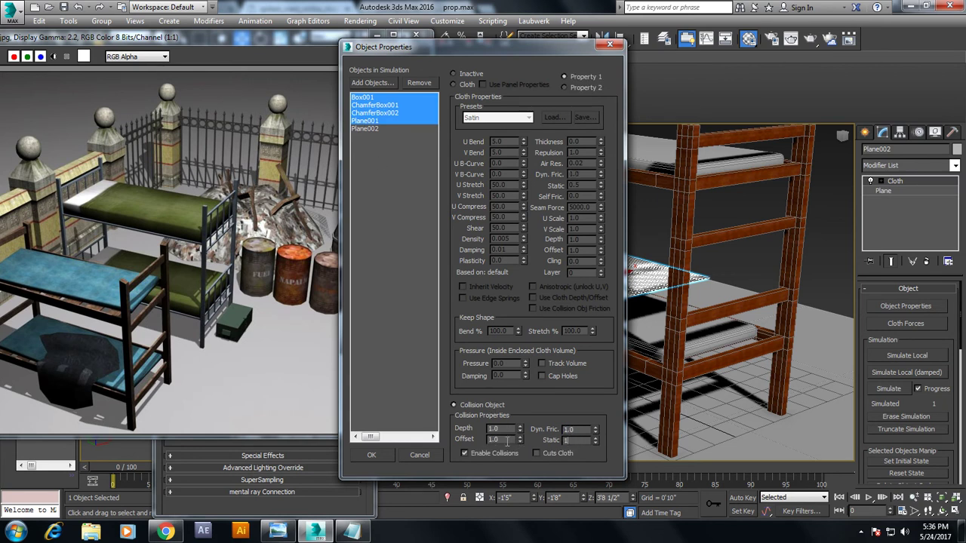
left_click(372, 455)
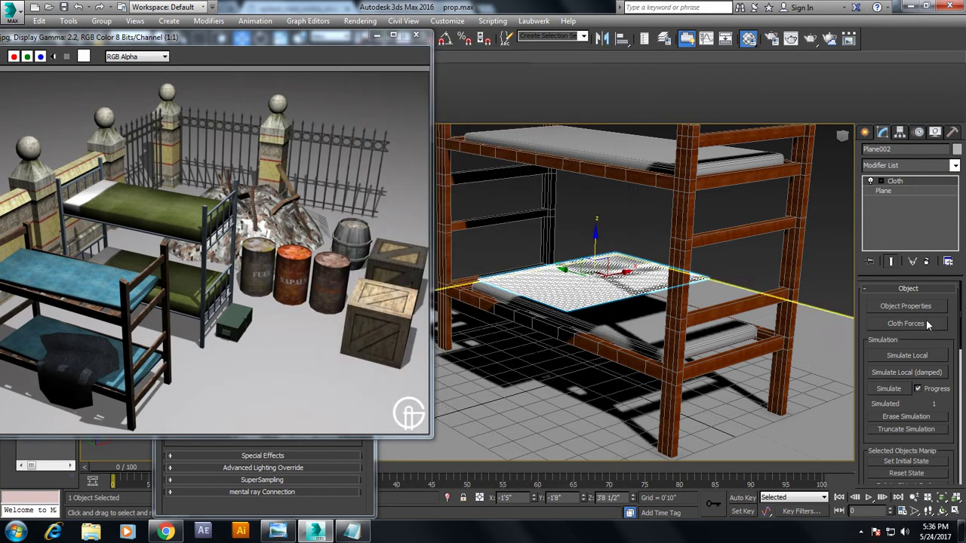
Run Simulate Local so the sheet drapes over the lower mattress
left_click(899, 361)
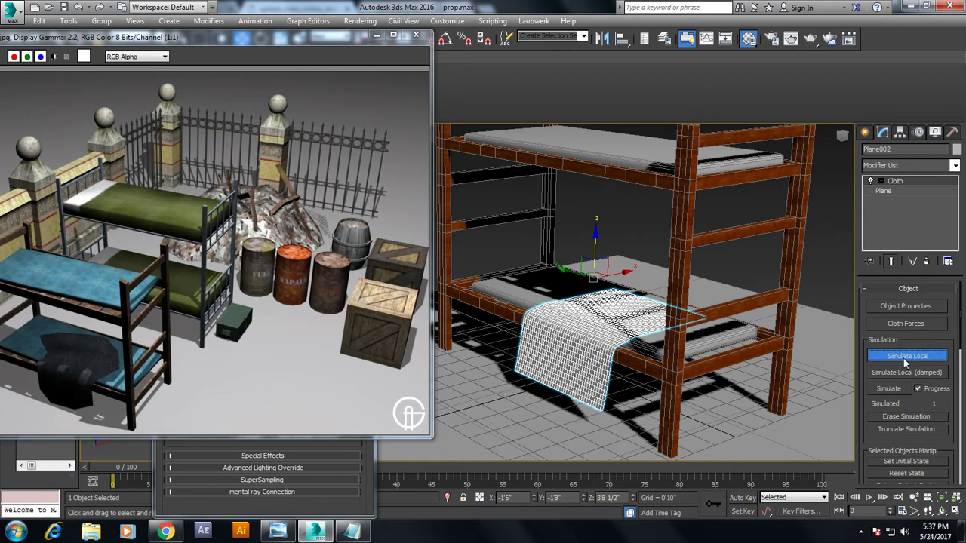
middle_click_drag(831, 329, 717, 302, "alt")
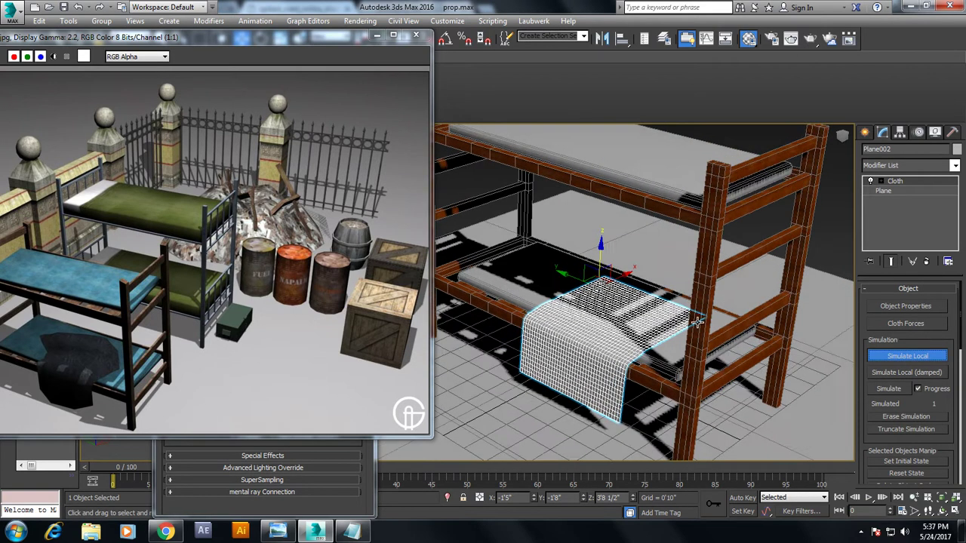
scroll(674, 291, "up", 5)
scroll(674, 290, "down", 4)
scroll(674, 291, "down", 3)
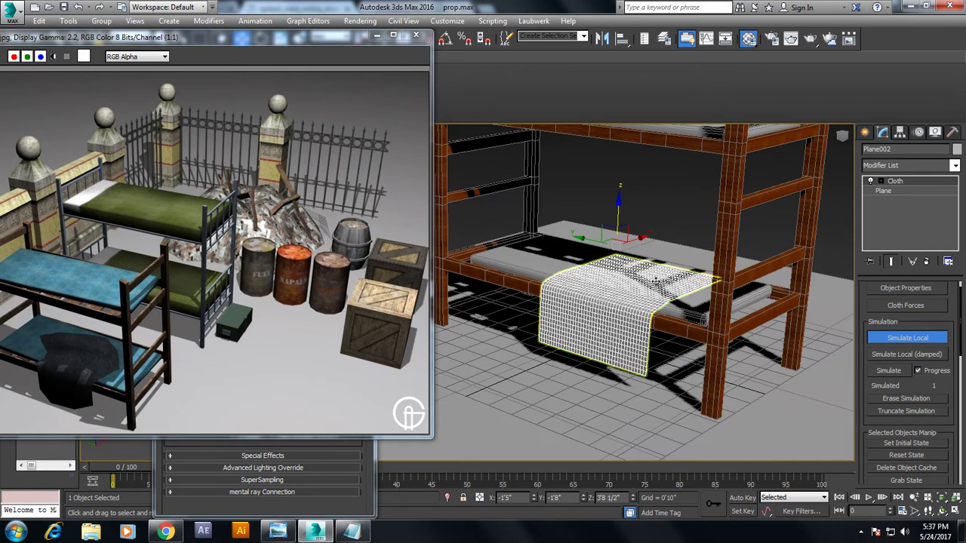
Convert the draped cloth to an Editable Poly
right_click(630, 296)
left_click(784, 429)
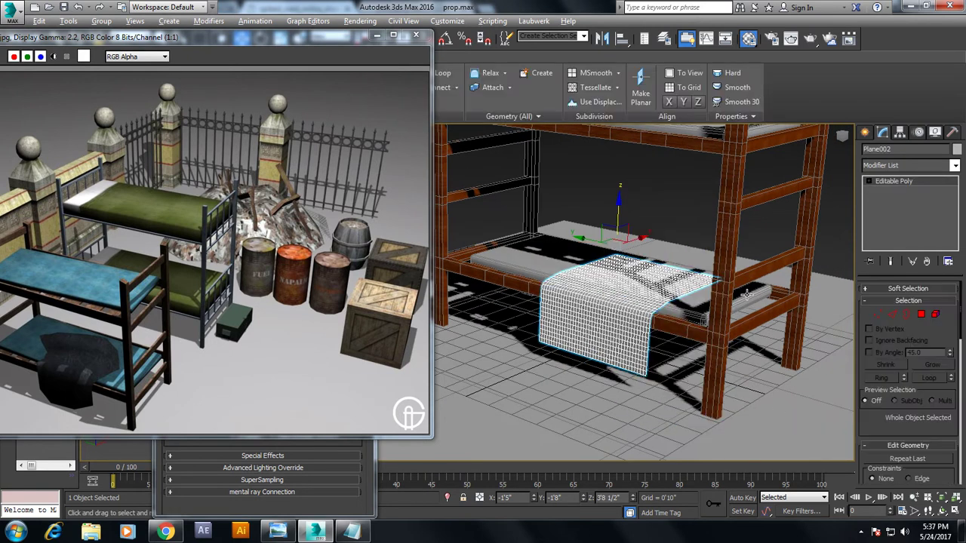
scroll(616, 261, "up", 3)
scroll(617, 261, "up", 2)
middle_click_drag(618, 262, 573, 264, "alt")
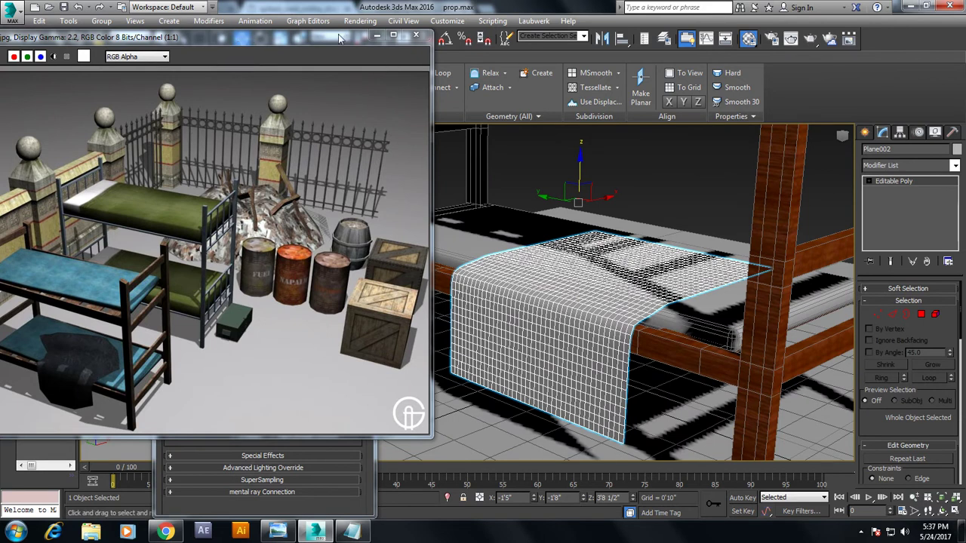
scroll(603, 305, "down", 2)
scroll(603, 306, "down", 2)
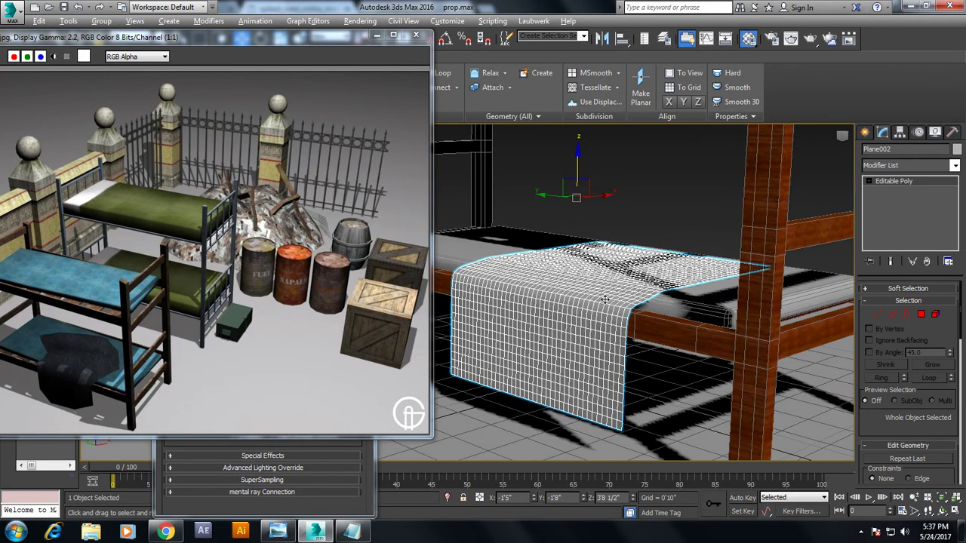
Check Plane001 and the draped Plane002, then review the Notepad tutorial notes
left_click(632, 239)
scroll(571, 228, "down", 2)
scroll(571, 229, "up", 3)
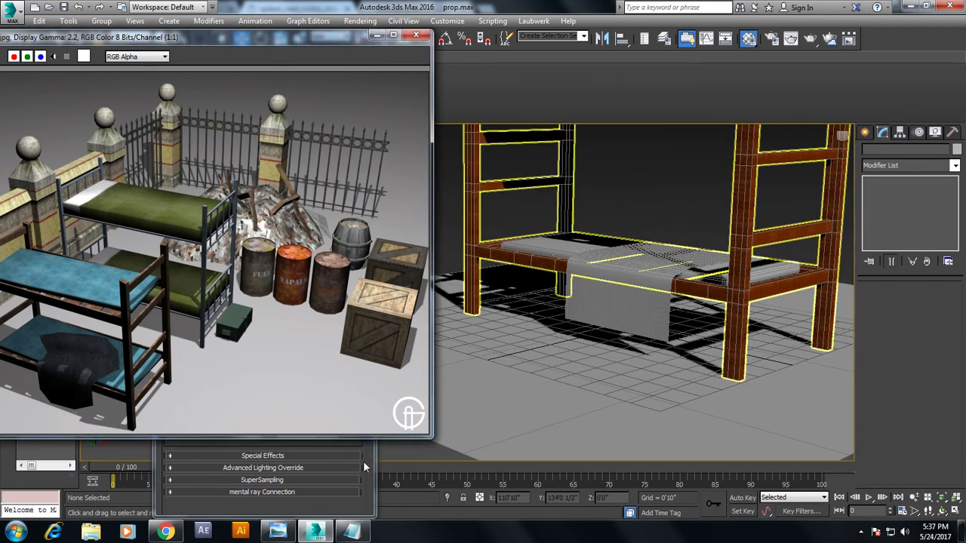
left_click(591, 270)
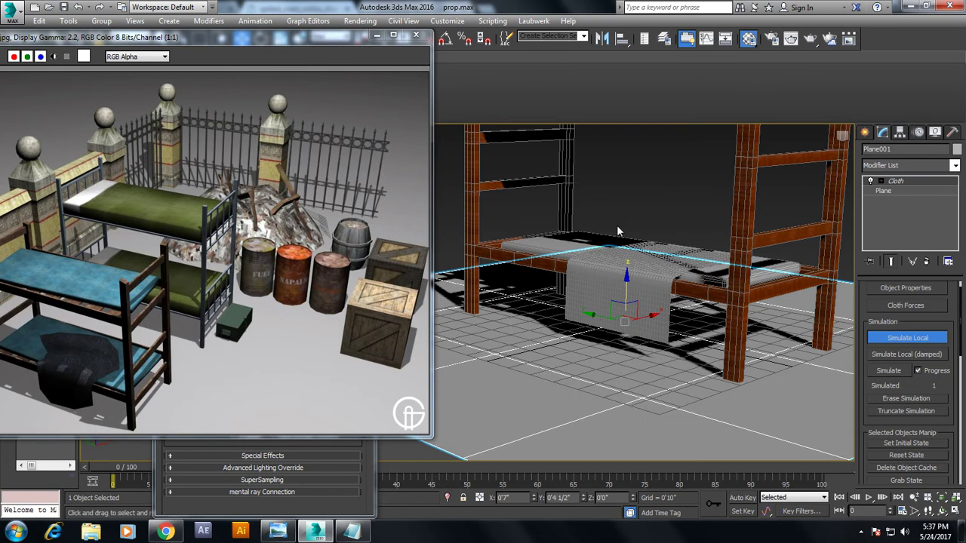
left_click(636, 267)
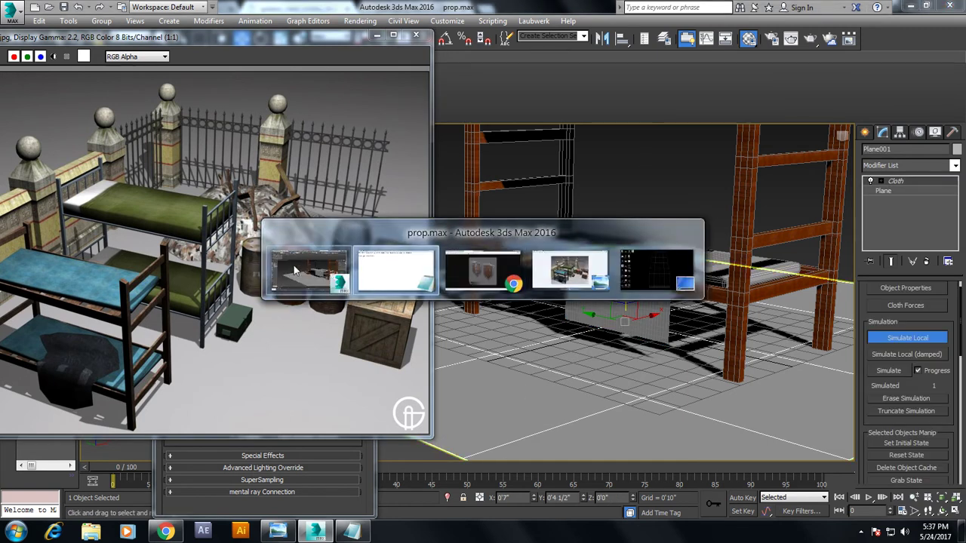
key("alt+Tab")
left_click(911, 6)
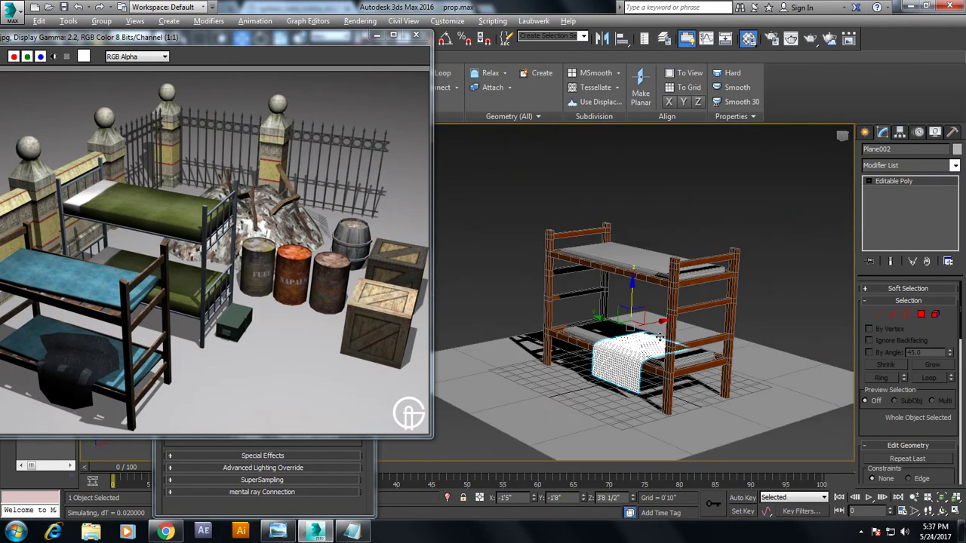
Zoom in on the sheet, enable Push/Pull paint deformation, and lower brush strength below 1.0
scroll(643, 340, "up", 2)
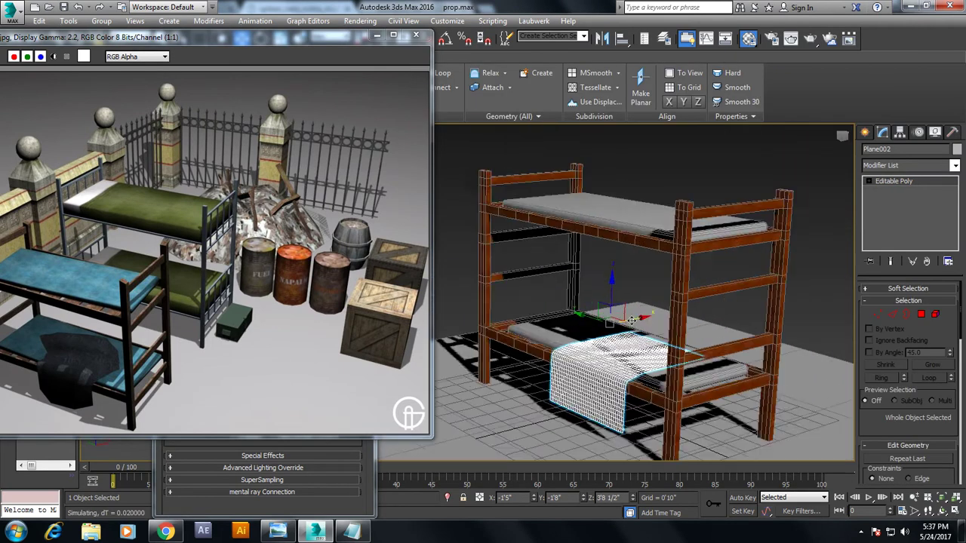
scroll(645, 338, "up", 3)
scroll(649, 333, "up", 2)
scroll(927, 475, "down", 1)
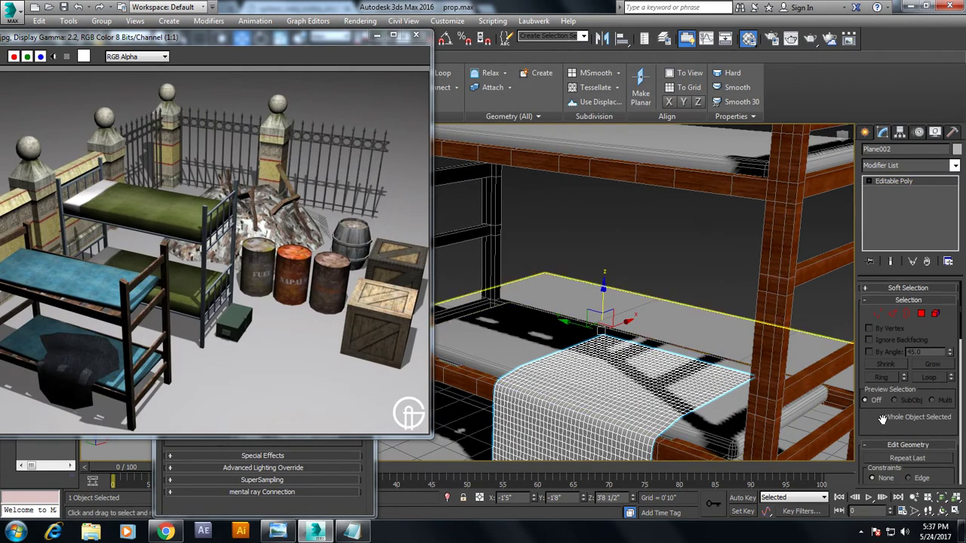
scroll(927, 475, "down", 4)
scroll(927, 480, "down", 4)
scroll(927, 480, "down", 1)
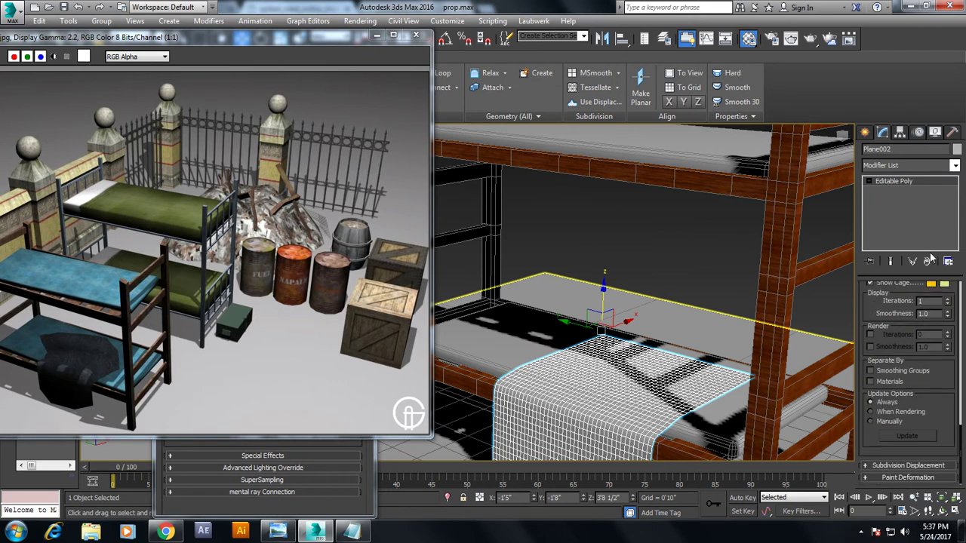
left_click(896, 475)
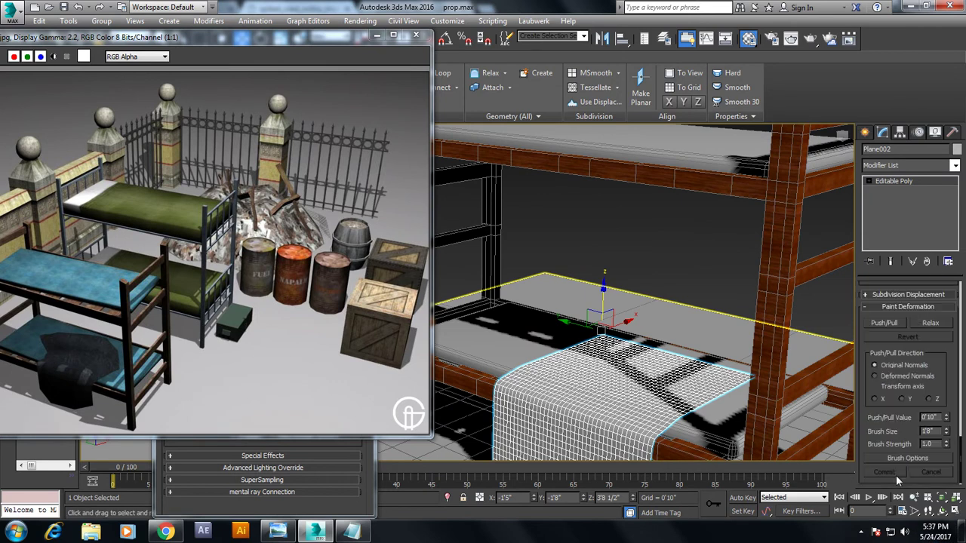
left_click(884, 323)
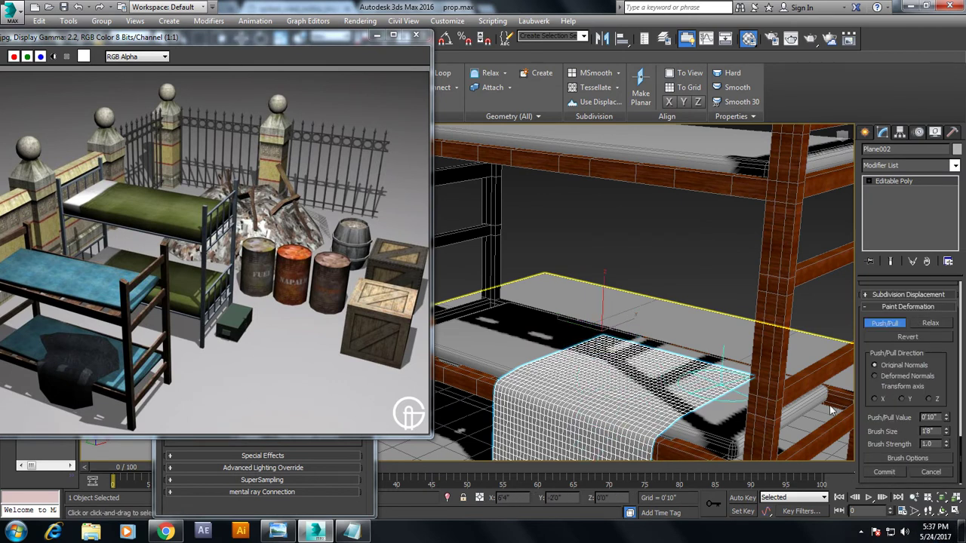
left_click_drag(946, 443, 946, 458)
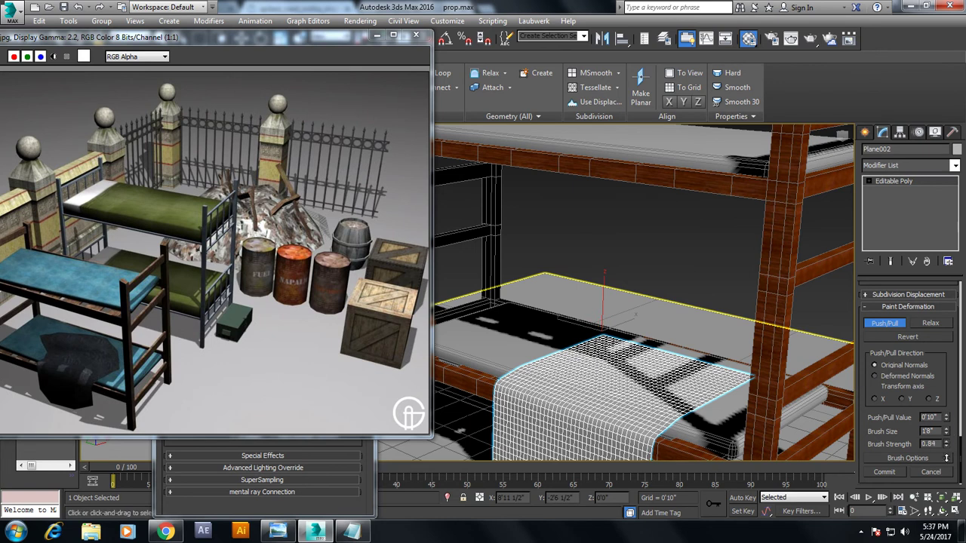
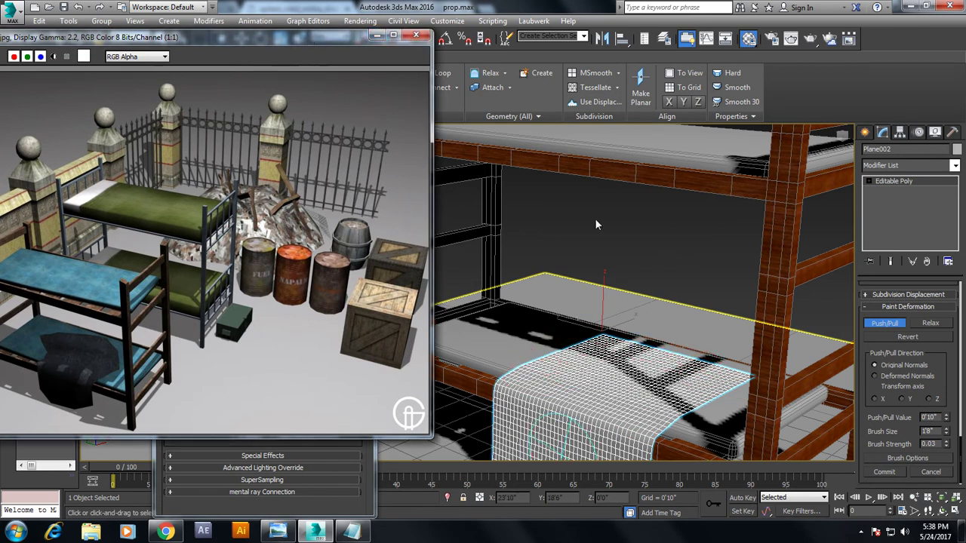
Bring the Material Editor forward, end Push/Pull sculpting on the sheet, and zoom out to the bunk bed
left_click(249, 444)
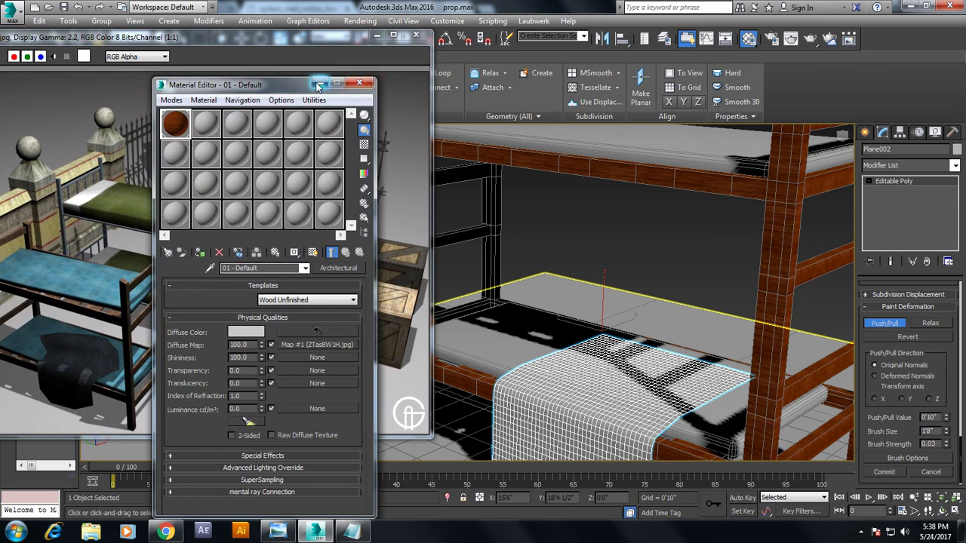
middle_click_drag(593, 362, 604, 368, "alt")
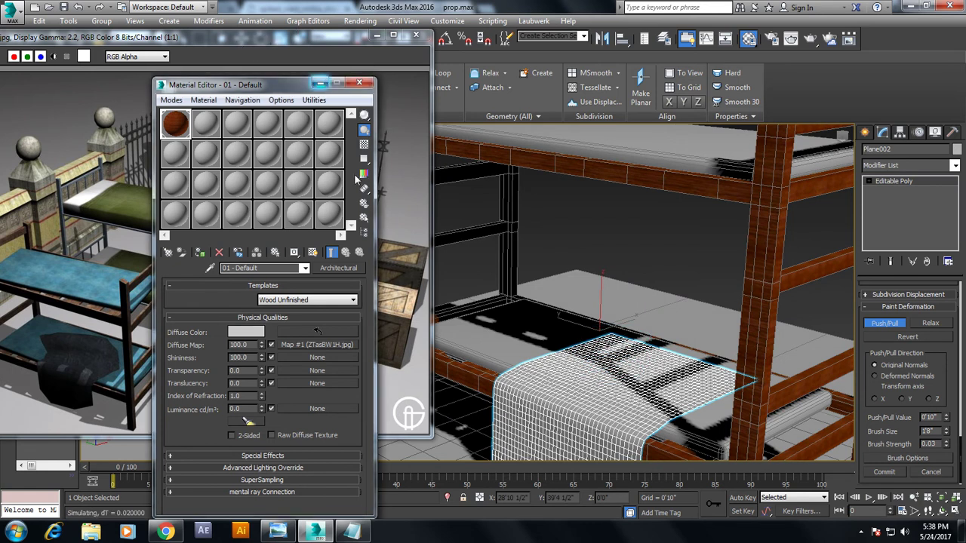
left_click(861, 531)
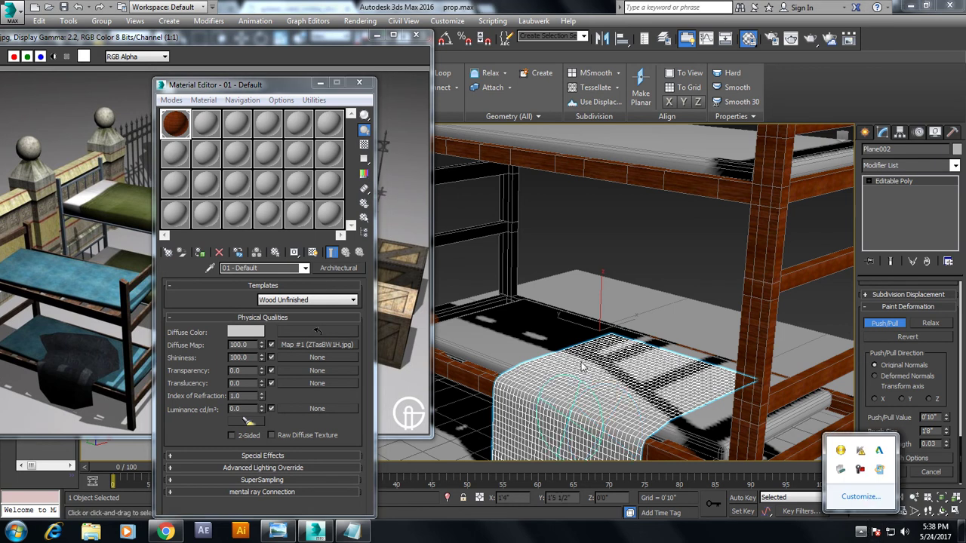
right_click(579, 234)
scroll(579, 234, "down", 4)
scroll(579, 234, "down", 5)
scroll(604, 263, "up", 3)
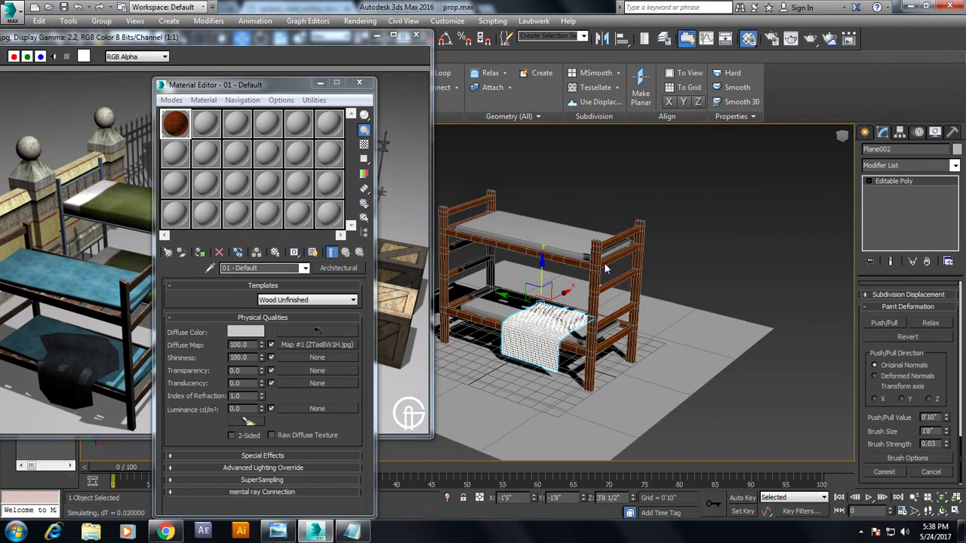
Open the reference render Nam-Assets-1.jpg in an image viewer via View Image File
left_click(360, 21)
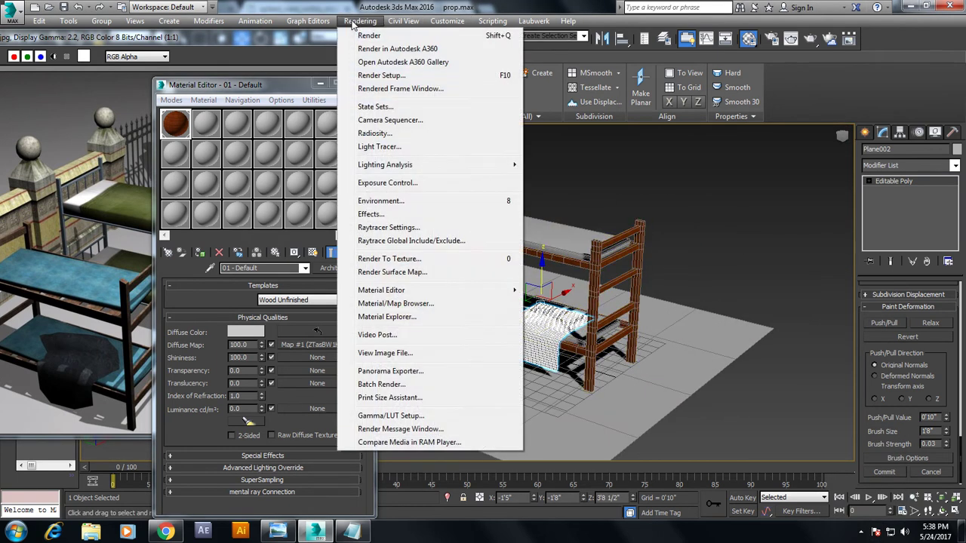
left_click(395, 353)
left_click(151, 170)
left_click(244, 176)
double_click(244, 175)
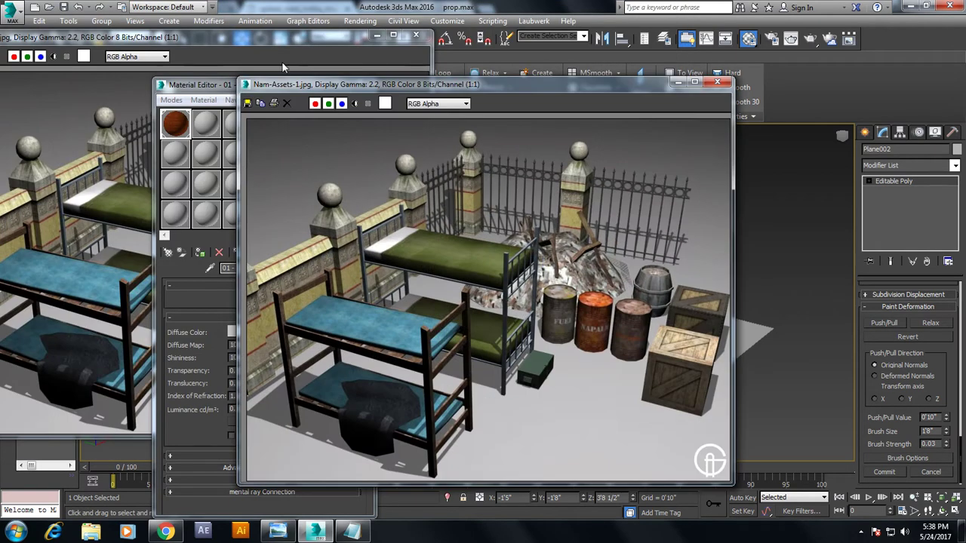
left_click(417, 38)
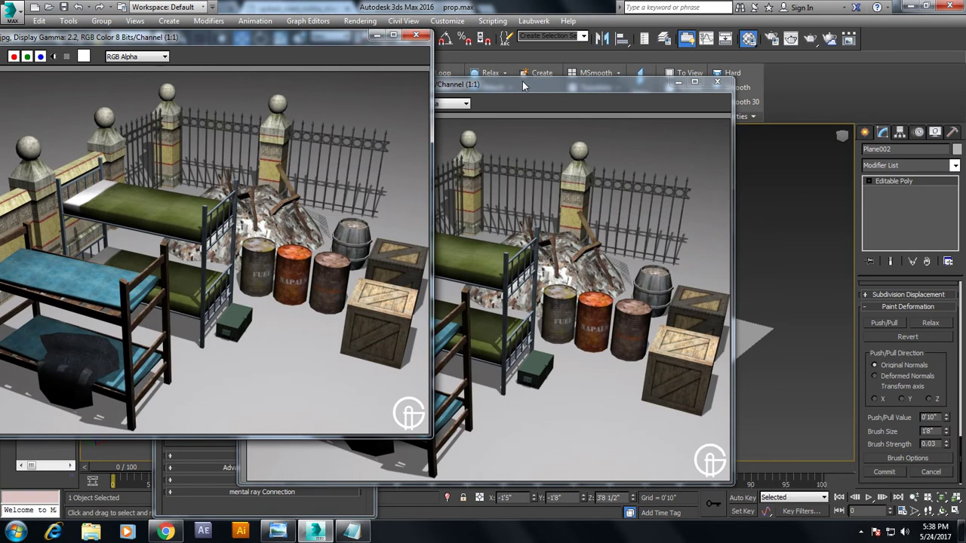
left_click(716, 85)
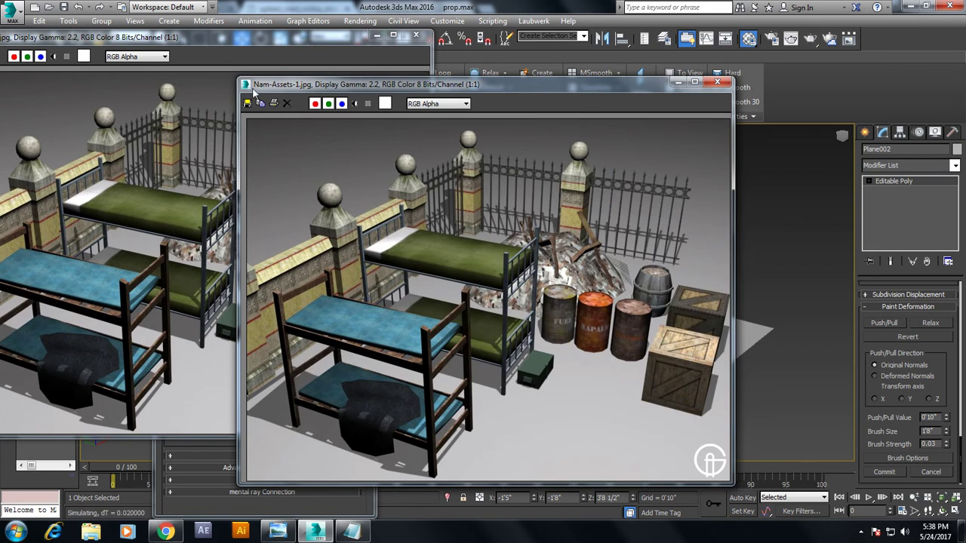
Select the sheet mesh Plane002 in the viewport
left_click(861, 532)
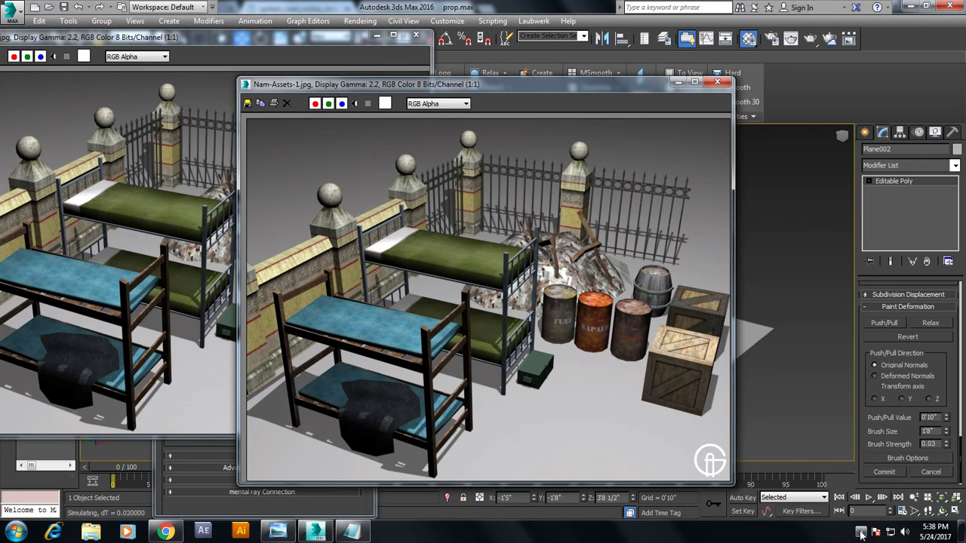
left_click(863, 468)
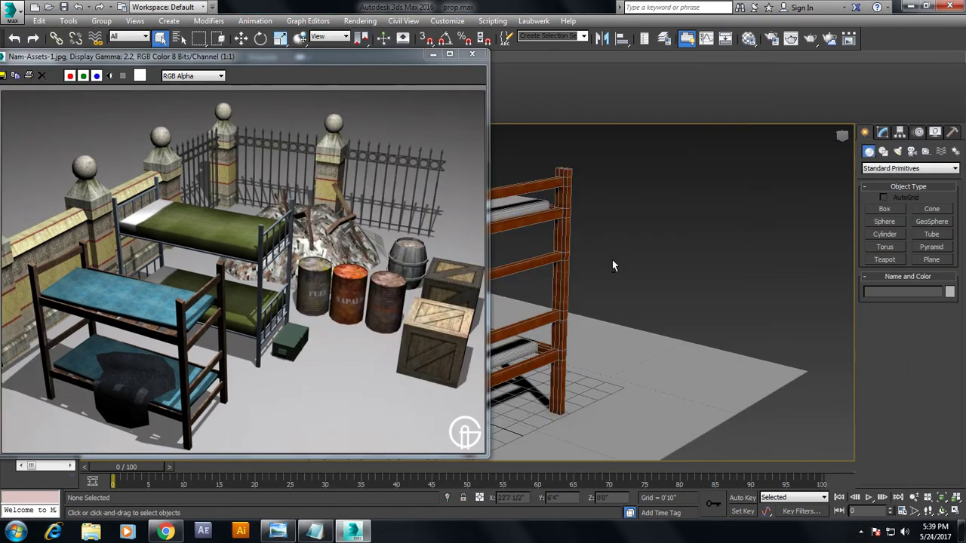
scroll(669, 265, "down", 3)
scroll(656, 264, "up", 5)
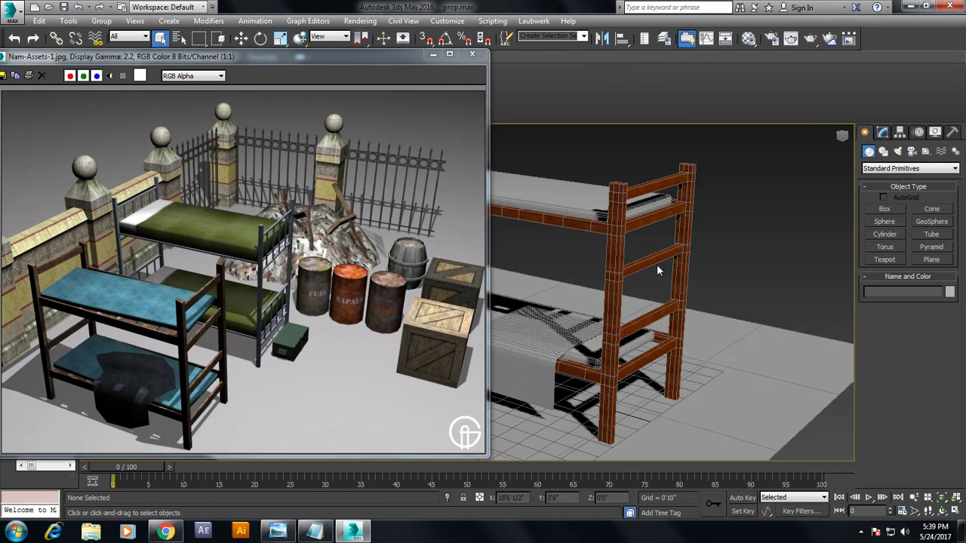
left_click(547, 340)
Sculpt the sheet with Paint Deform Noise ripples and Shift it down over the bunk's edge
left_click_drag(294, 58, 232, 212)
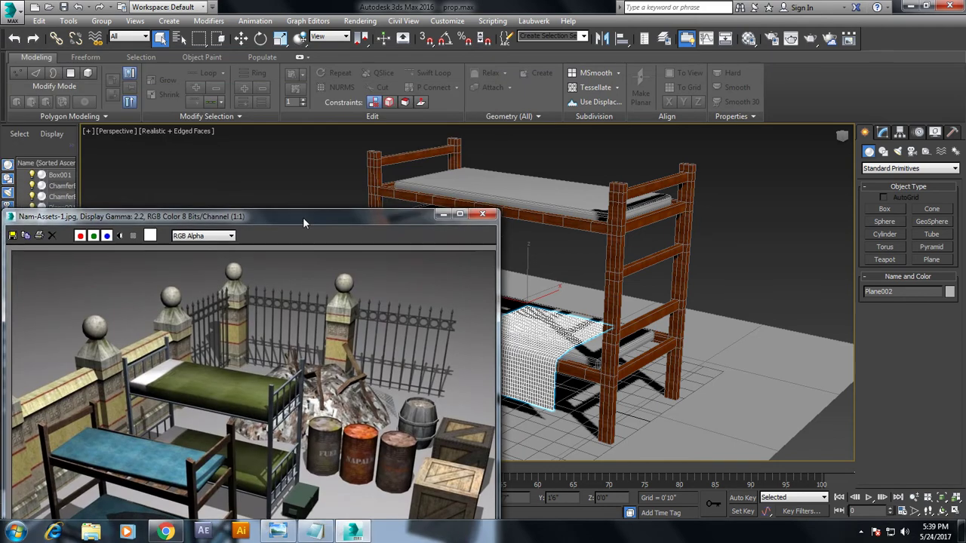
left_click(85, 58)
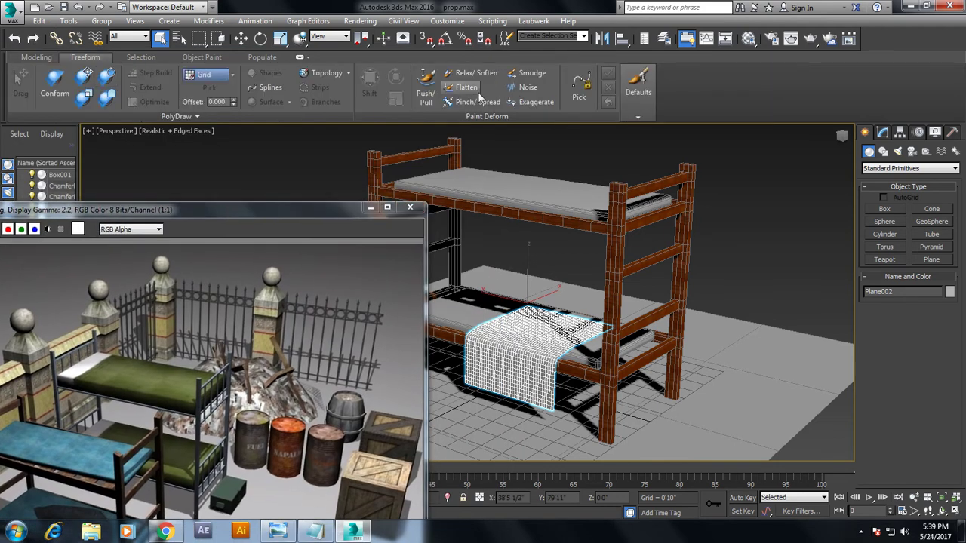
left_click(428, 91)
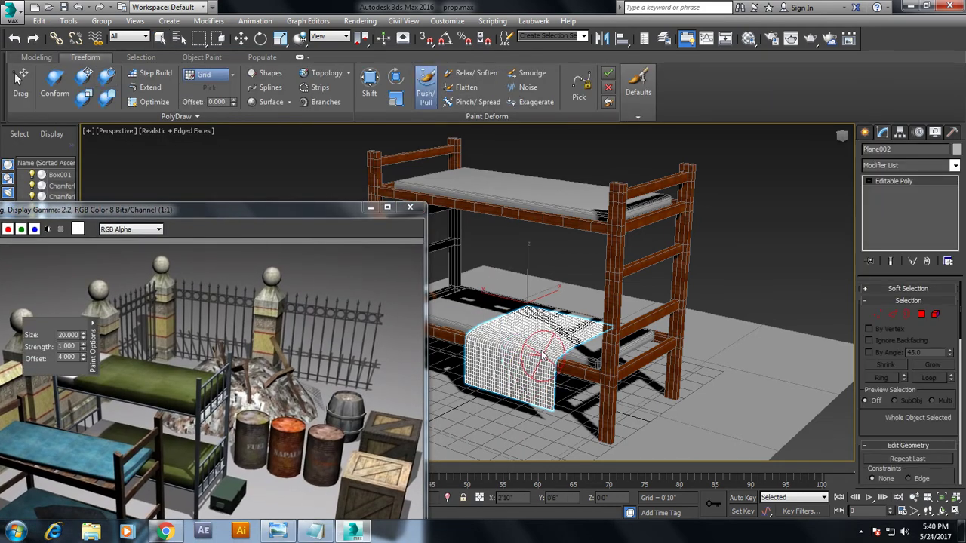
left_click(527, 87)
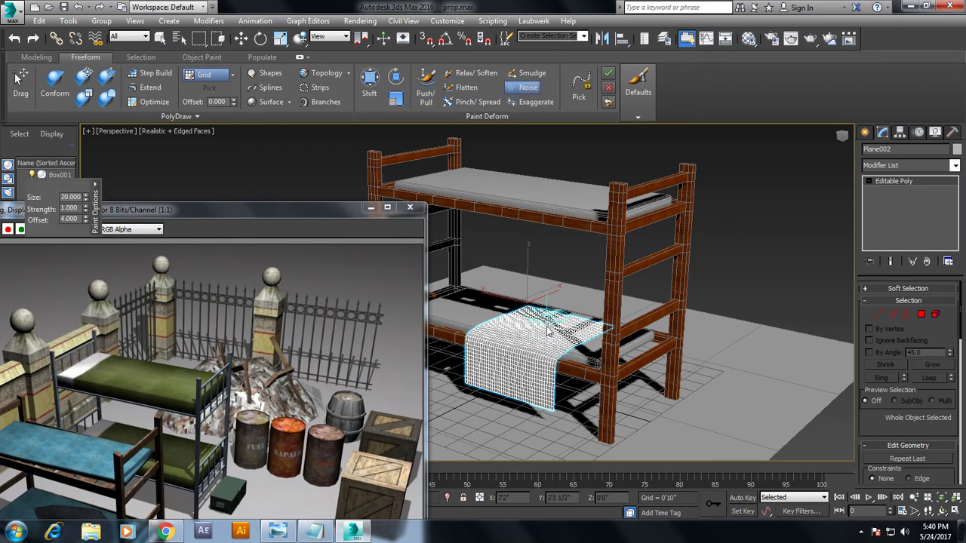
left_click_drag(502, 343, 521, 381)
left_click(373, 93)
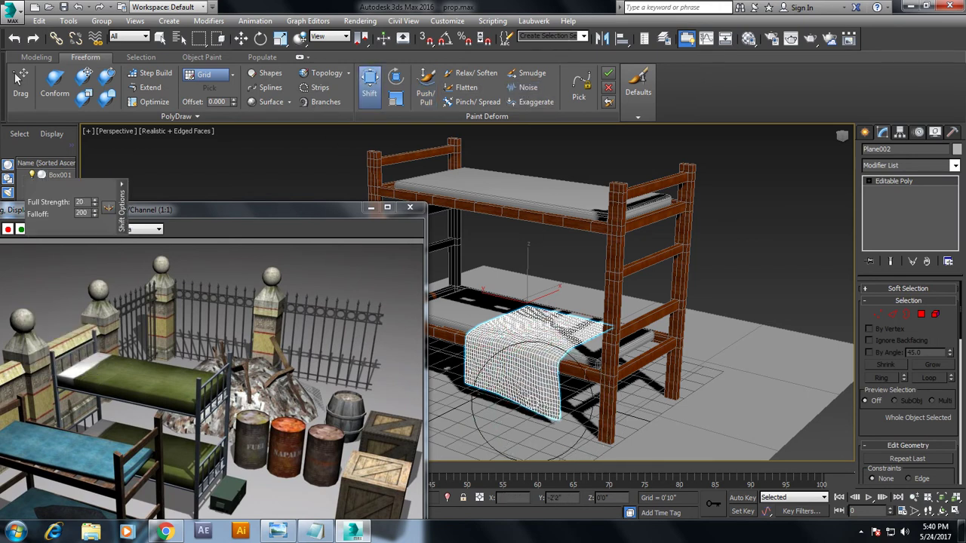
mouse_move(518, 415)
left_mouse_down()
mouse_move(467, 393)
mouse_move(588, 341)
left_mouse_up()
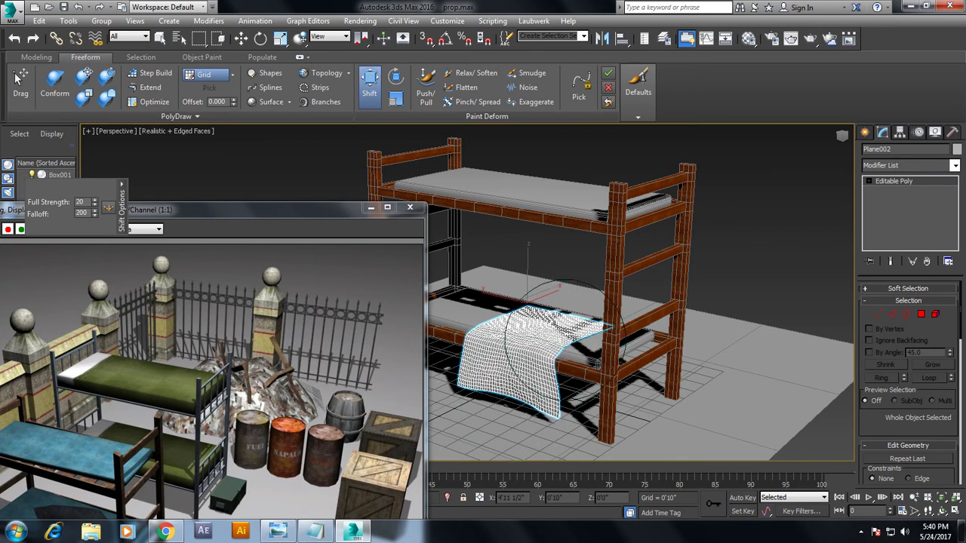
left_click(898, 181)
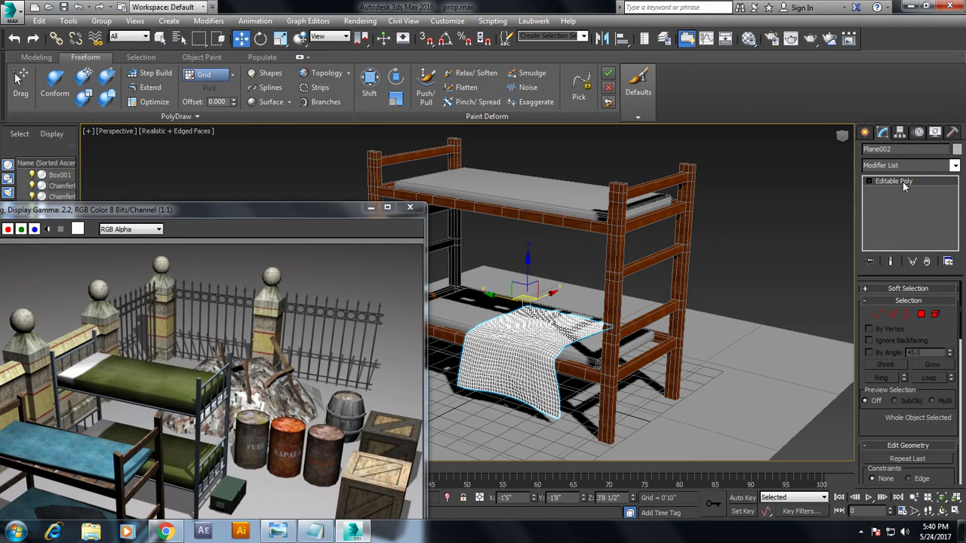
Thicken the sheet with a Shell modifier of 0'1" outer amount
key("z")
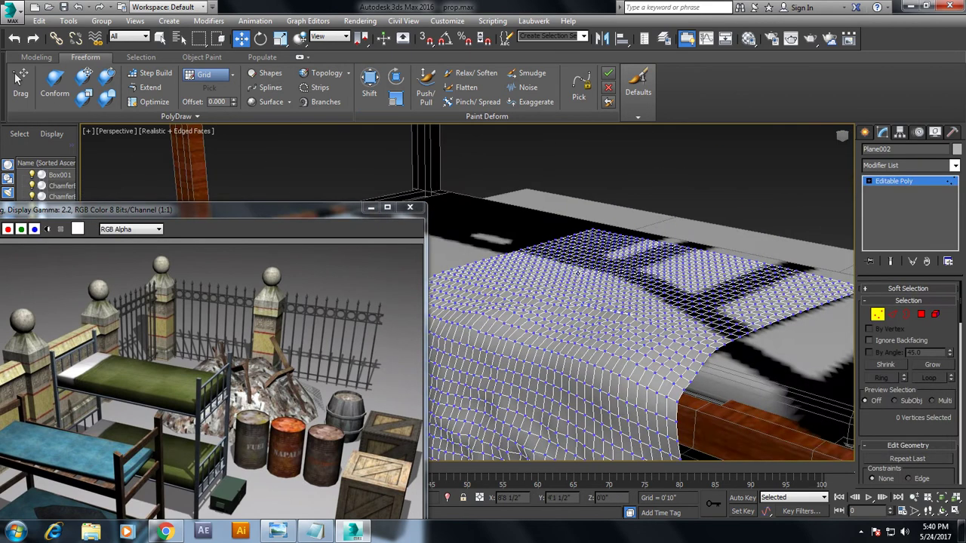
left_click(912, 181)
left_click(955, 165)
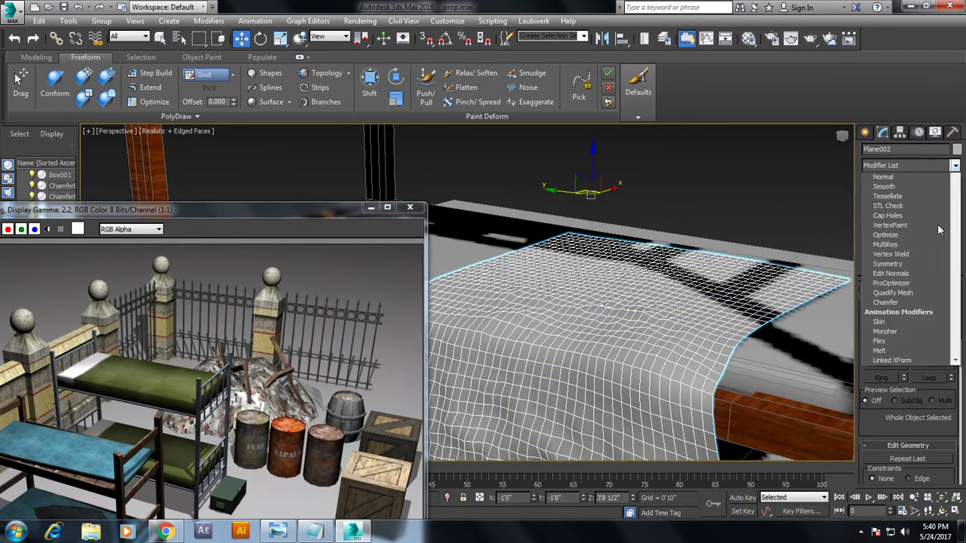
scroll(939, 235, "down", 5)
scroll(940, 234, "down", 5)
scroll(940, 235, "up", 5)
key("Return")
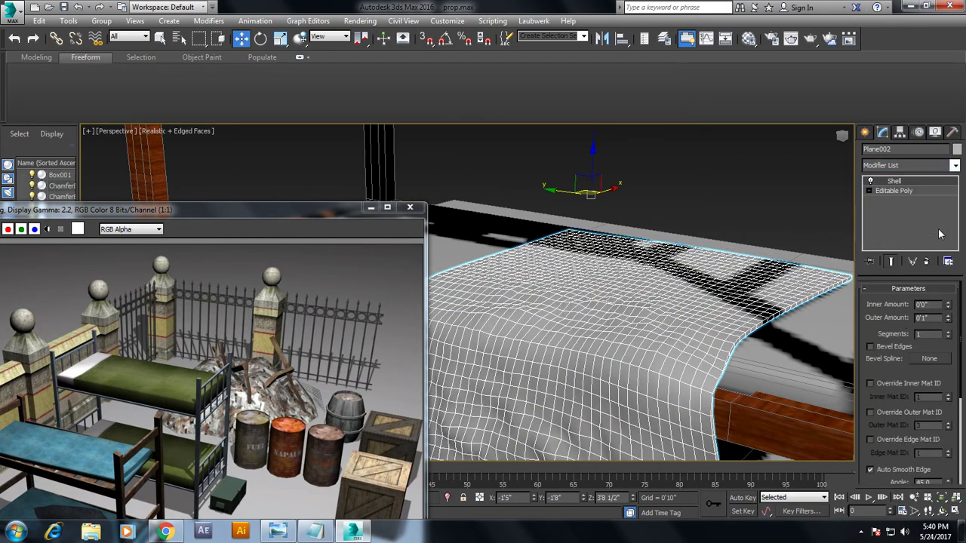
Open the Material Editor on the fresh slot 02 - Default
scroll(740, 345, "down", 3)
scroll(732, 339, "down", 3)
scroll(717, 334, "up", 3)
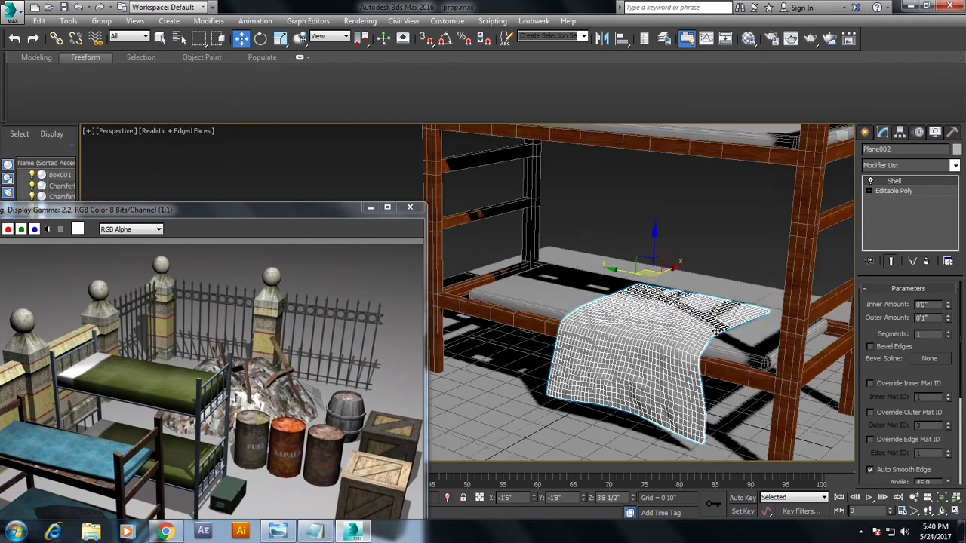
scroll(706, 329, "up", 2)
key("m")
left_click(207, 124)
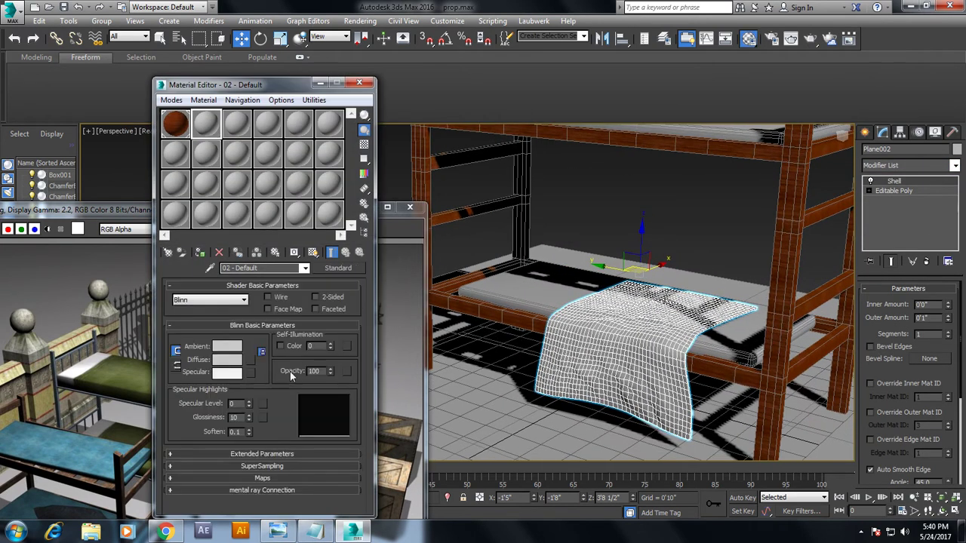
Choose a Bitmap diffuse map and browse to the Local Disk (D:) drive
left_click(251, 360)
double_click(667, 97)
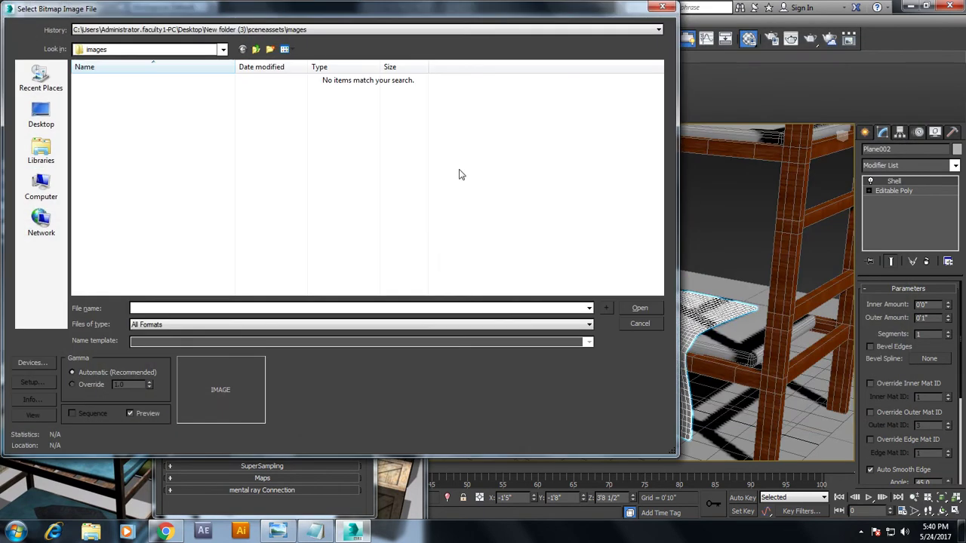
left_click(256, 50)
left_click(256, 49)
left_click(255, 50)
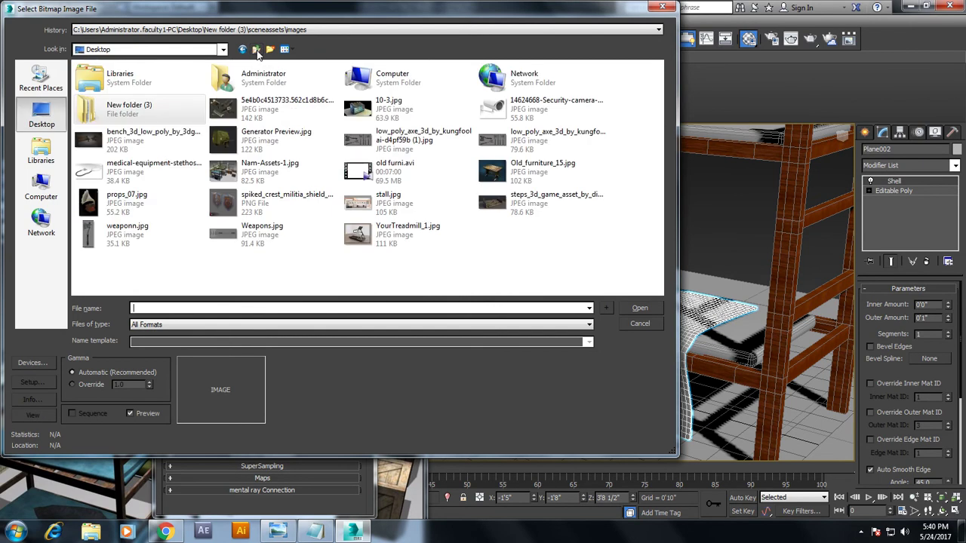
left_click(53, 194)
double_click(283, 89)
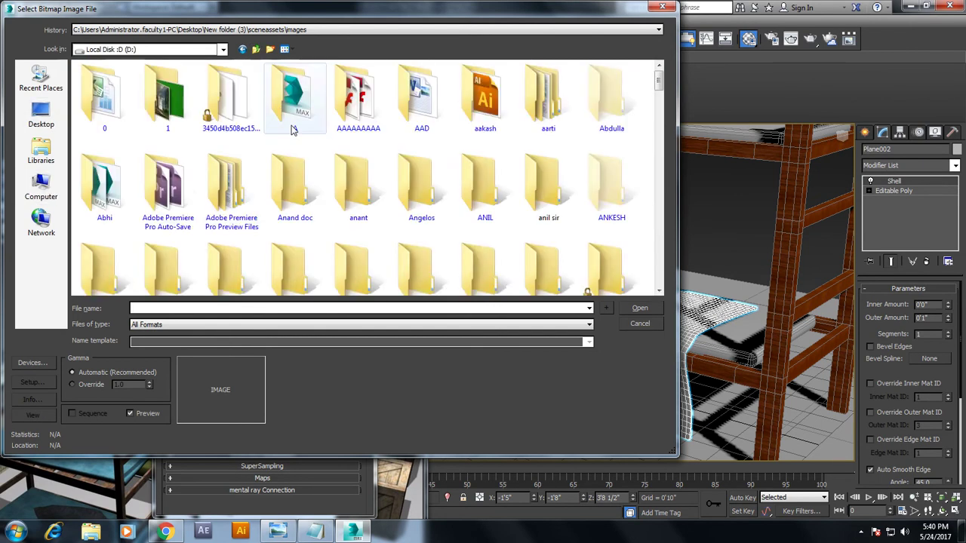
Load polyester_tie_6150111.jpg from Kayo > Texture lib > fabric folder as the diffuse map
scroll(585, 130, "down", 5)
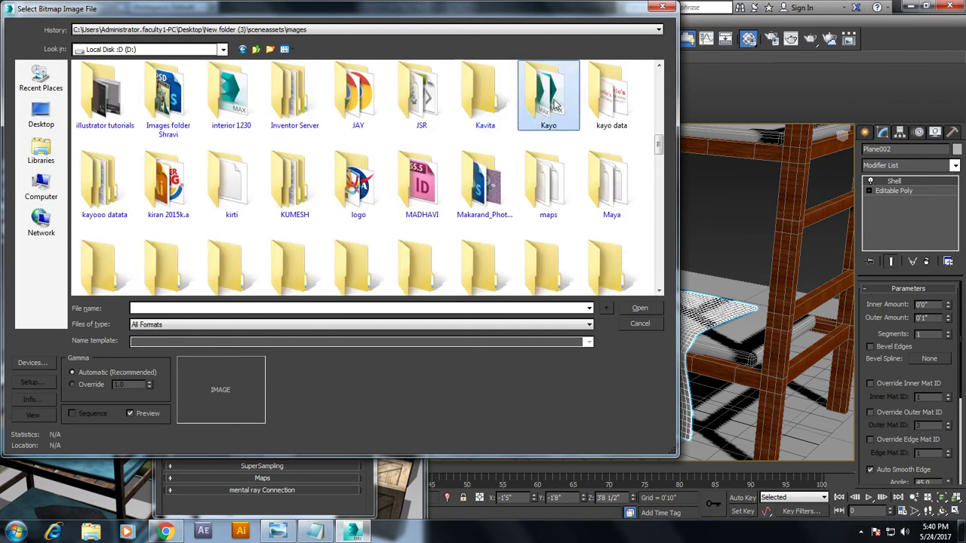
double_click(548, 95)
double_click(133, 102)
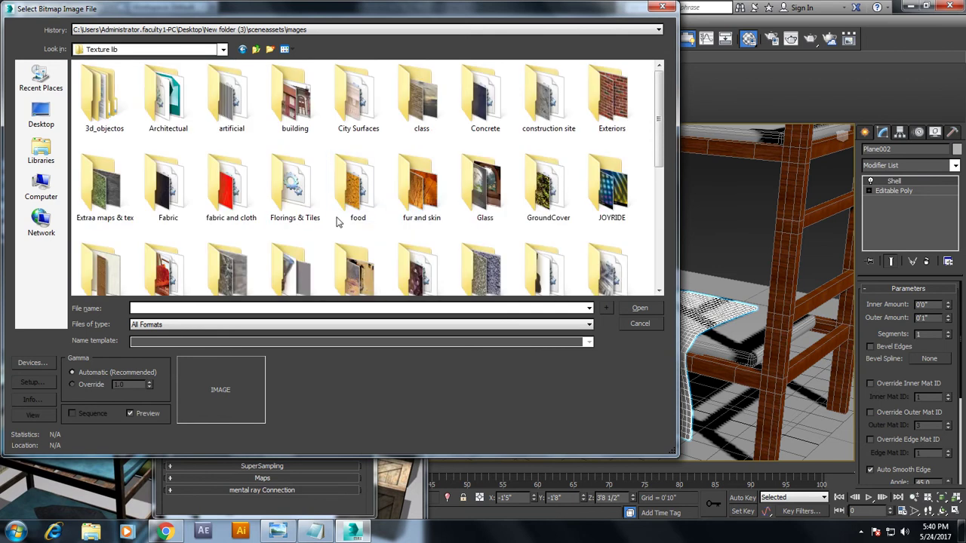
double_click(253, 196)
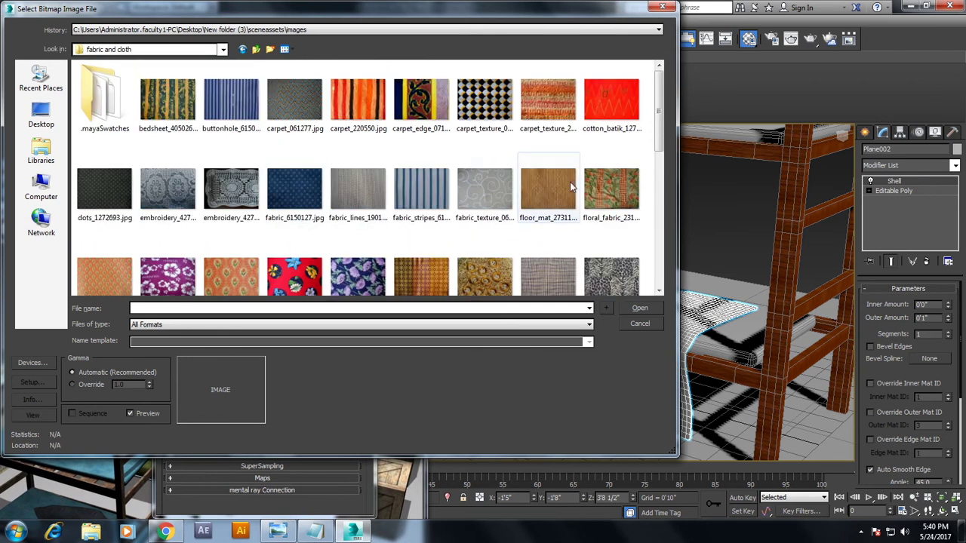
scroll(311, 174, "down", 10)
scroll(422, 212, "up", 2)
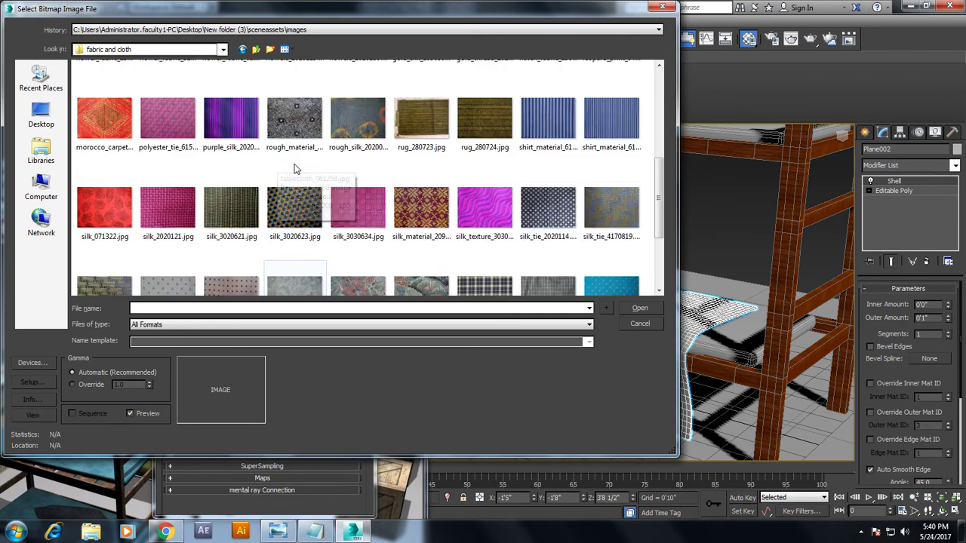
left_click(169, 125)
double_click(170, 126)
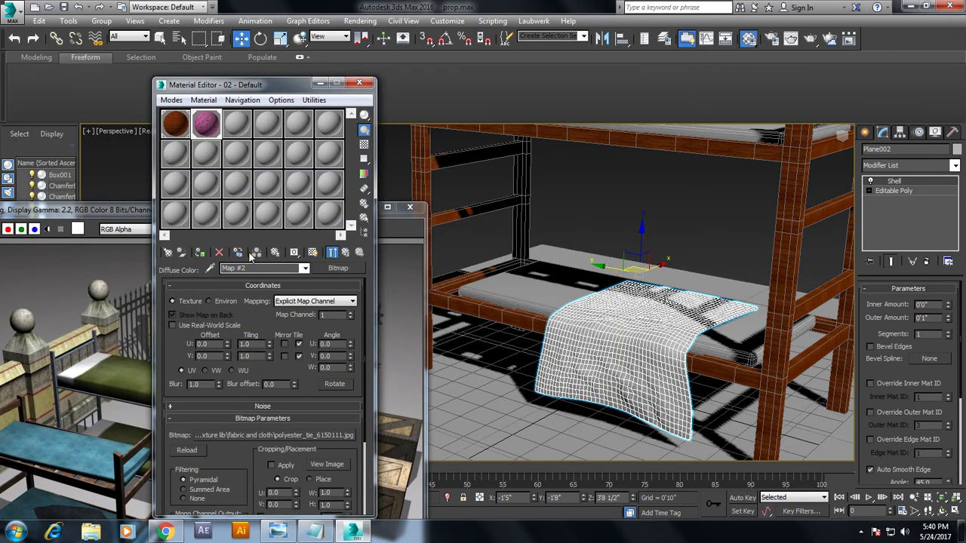
Assign the fabric material to the blanket, show it in the viewport, and return to parent
left_click(313, 252)
left_click(730, 257)
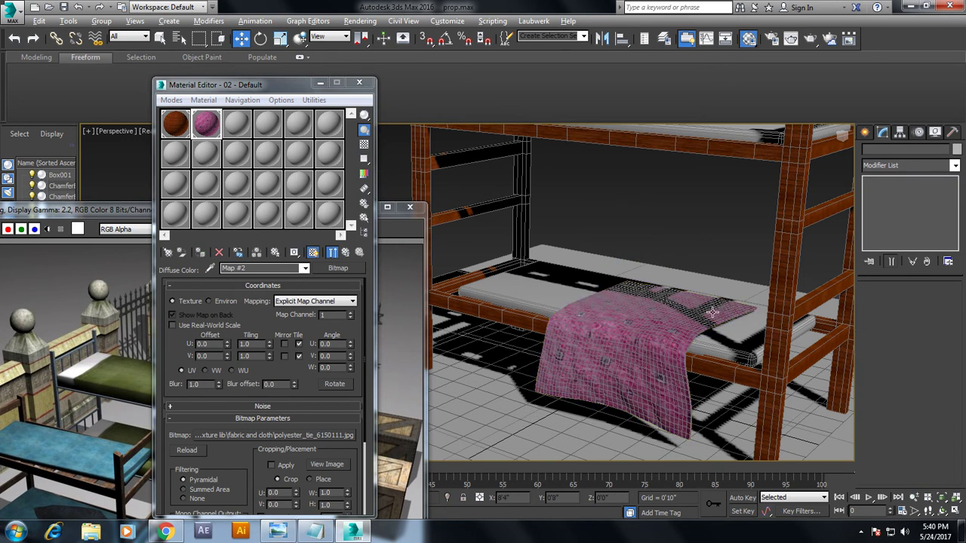
middle_click_drag(731, 256, 398, 296, "alt")
left_click(345, 255)
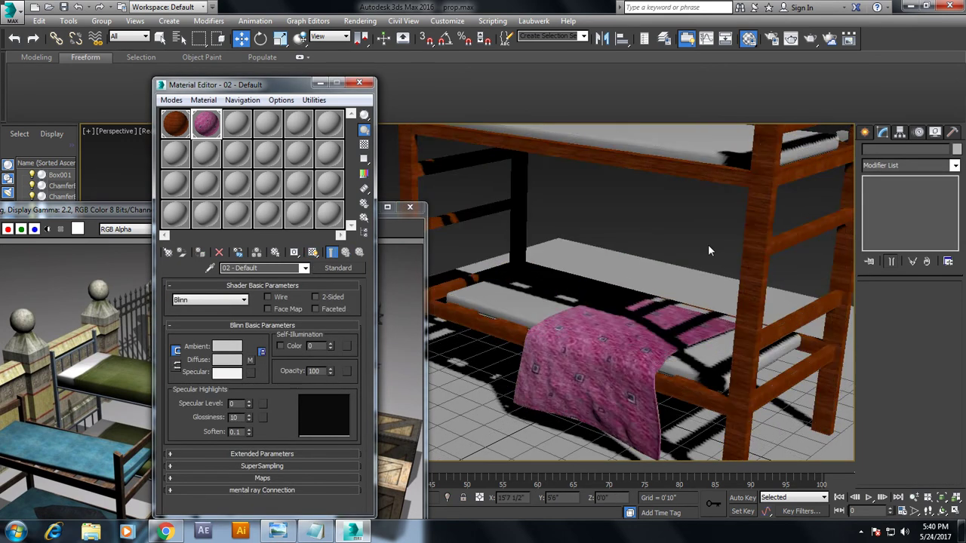
scroll(708, 244, "down", 5)
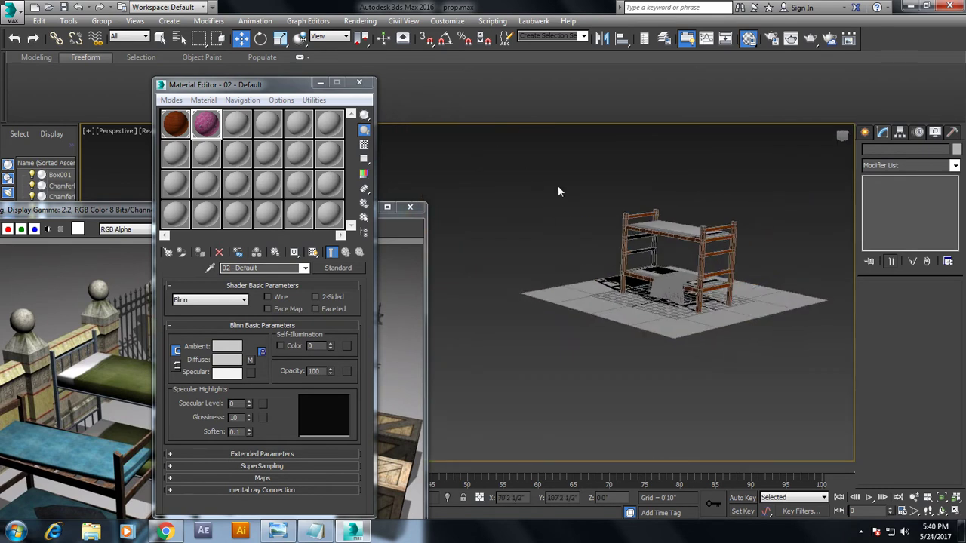
Select both the top and lower mattresses and open the Material Editor
left_click_drag(558, 185, 775, 250)
left_click(782, 276)
scroll(749, 272, "up", 5)
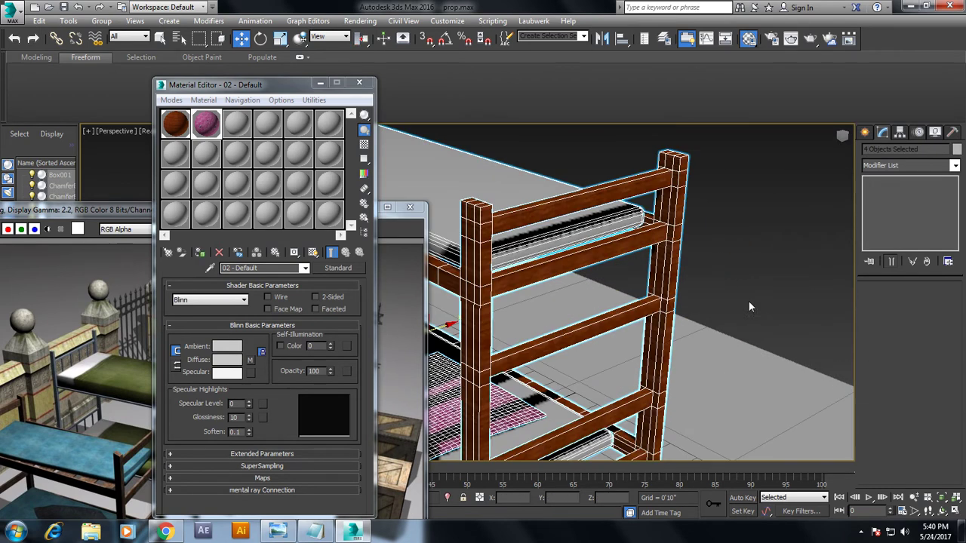
scroll(537, 236, "down", 5)
left_click(588, 178)
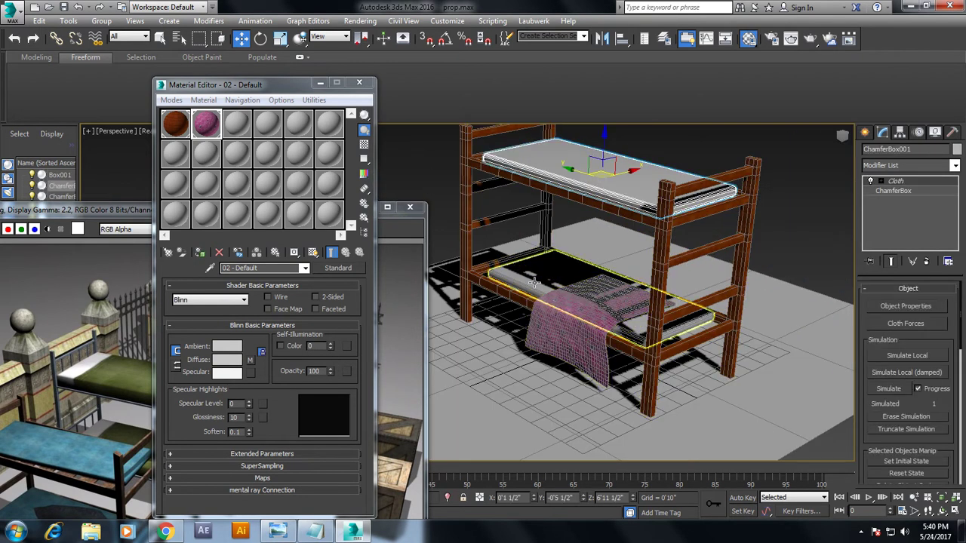
left_click(534, 283, "ctrl")
key("m")
key("m")
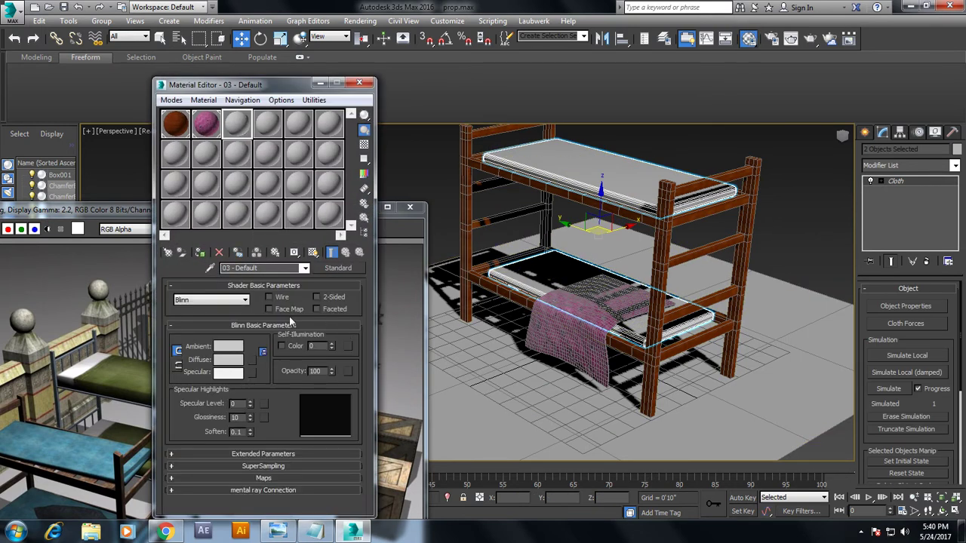
Give both mattresses material 03 with flower_fabric_texture_231078.jpg as its diffuse bitmap
left_click(252, 367)
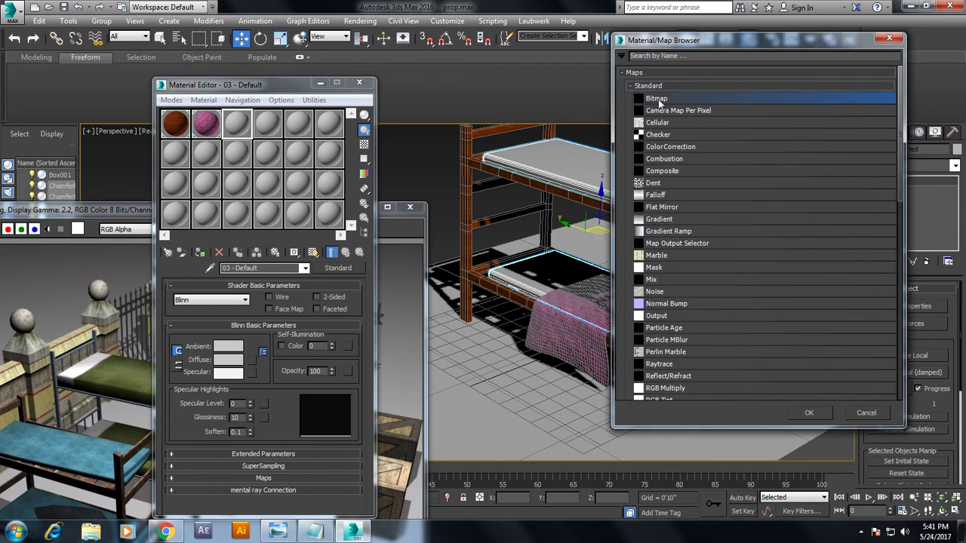
double_click(656, 99)
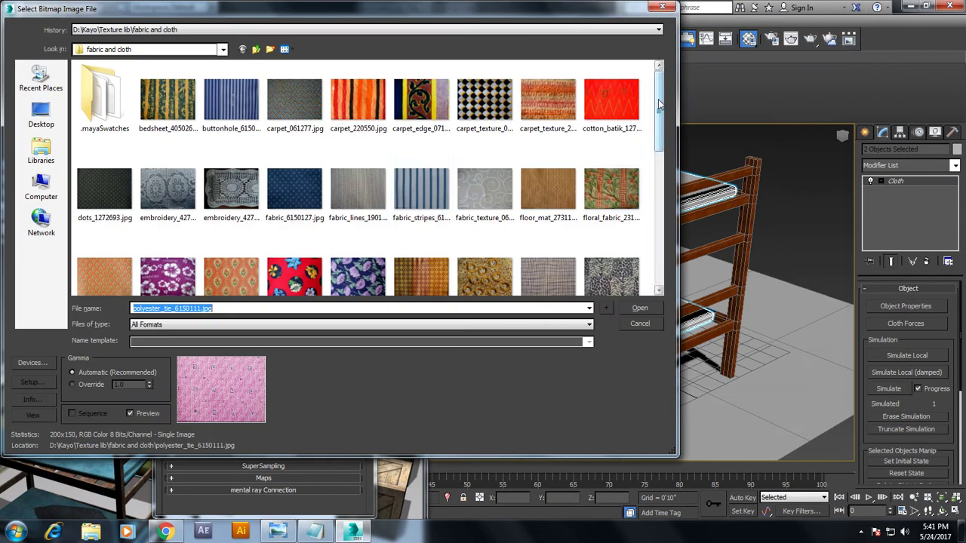
left_click(434, 204)
scroll(464, 210, "down", 1)
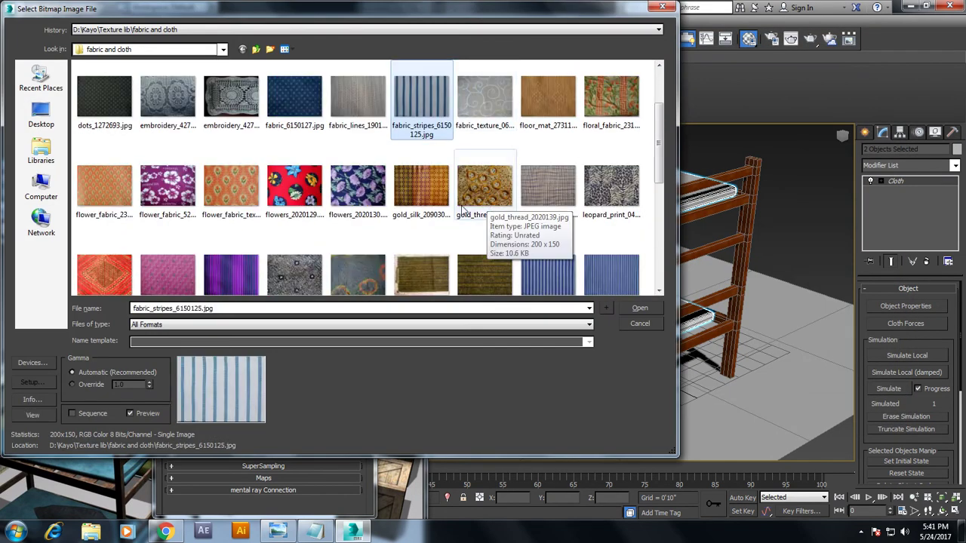
double_click(225, 189)
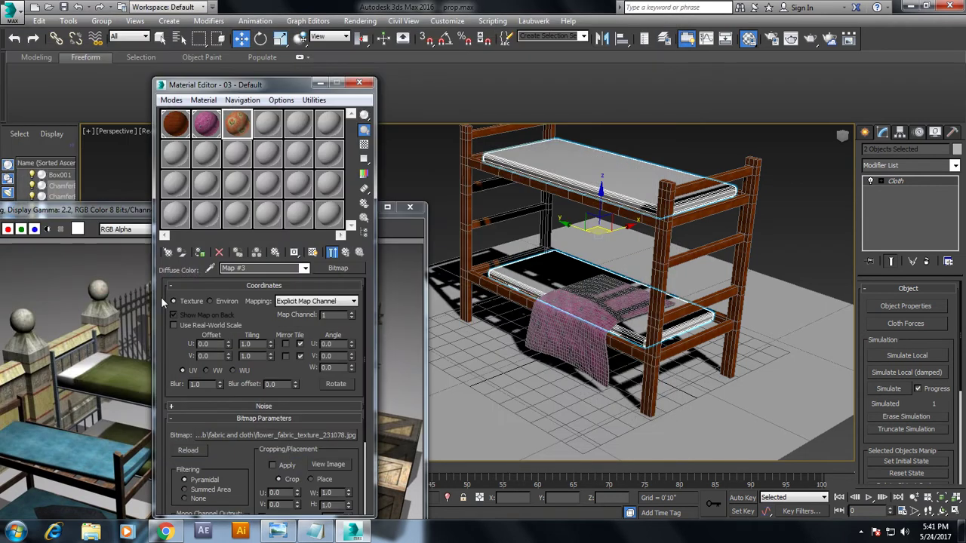
left_click(313, 252)
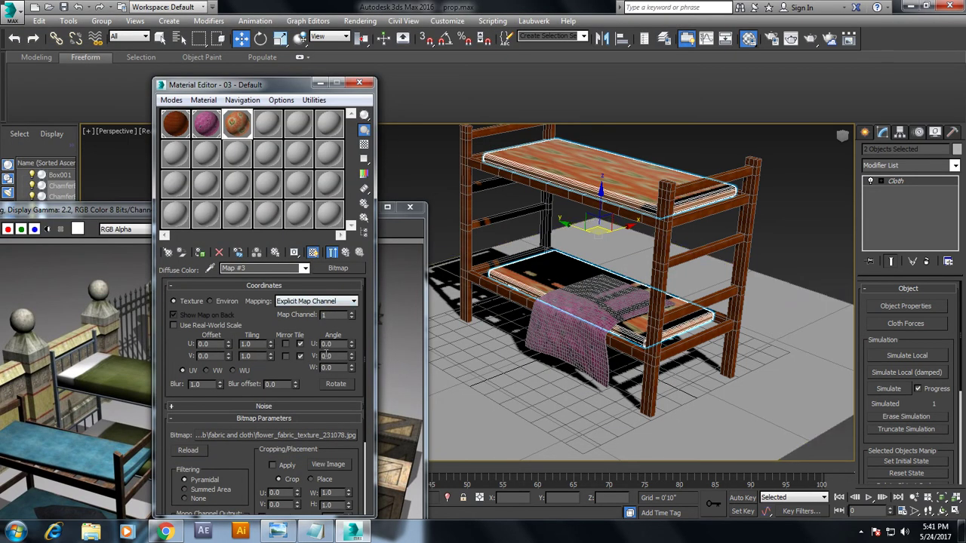
Add a UVW Map modifier with Box projection to the top mattress
left_click(604, 173)
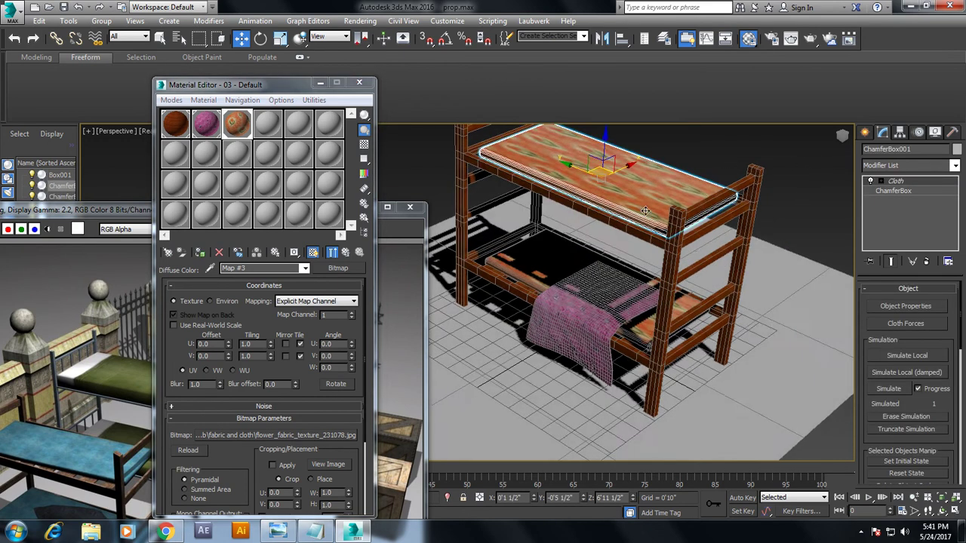
scroll(578, 216, "up", 5)
left_click(954, 165)
scroll(902, 305, "down", 5)
left_click(891, 178)
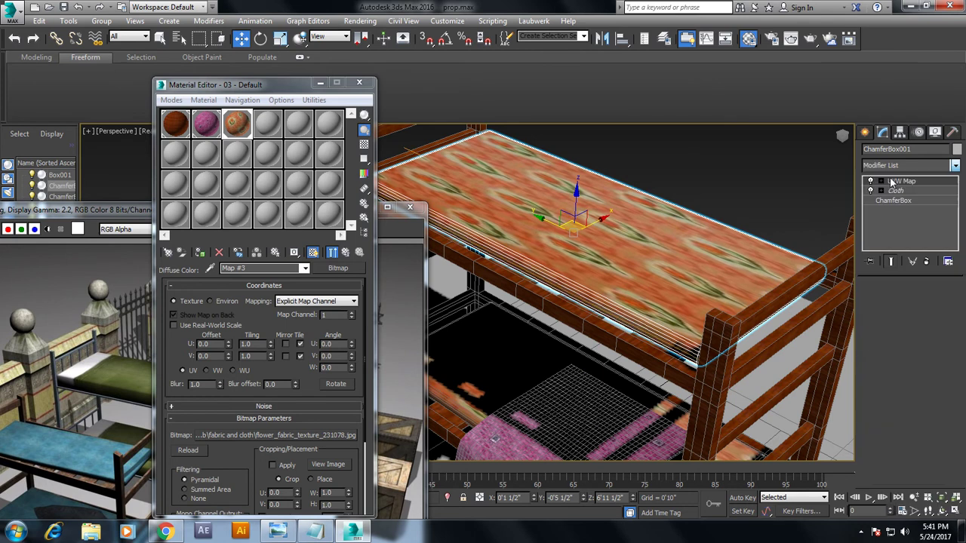
left_click(892, 357)
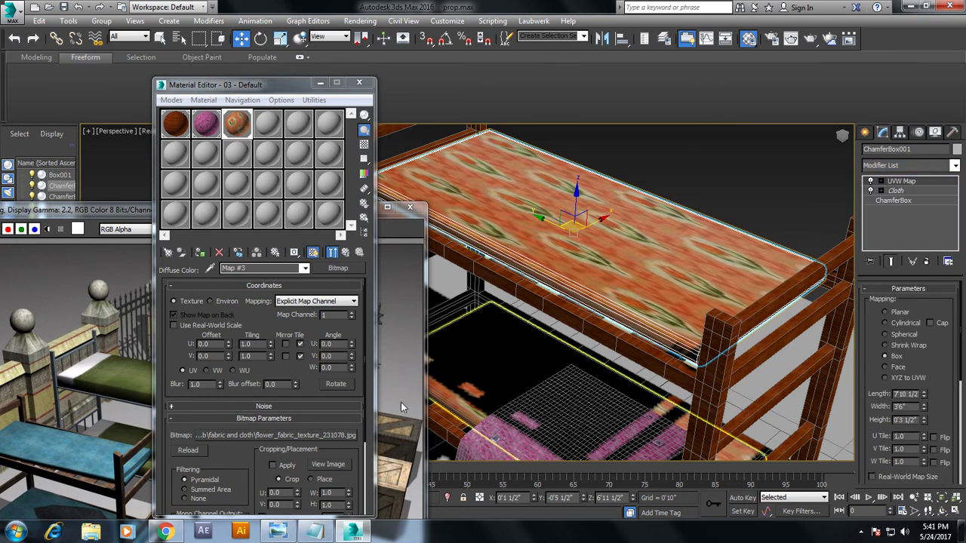
Set the top mattress mapping tiling to U 1.0 and V 5.0
mouse_move(272, 345)
left_mouse_down()
mouse_move(267, 406)
mouse_move(240, 388)
left_mouse_up()
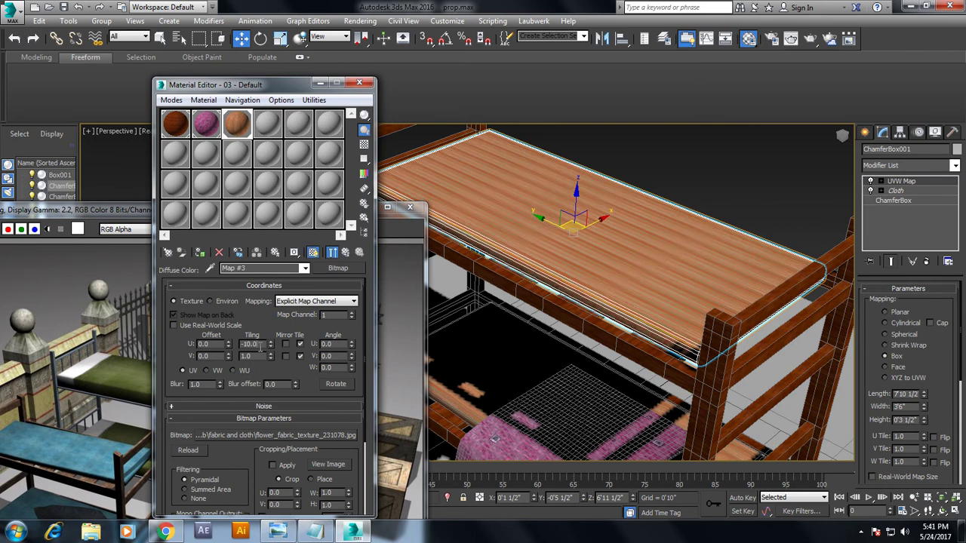
key("Return")
left_click_drag(274, 356, 266, 327)
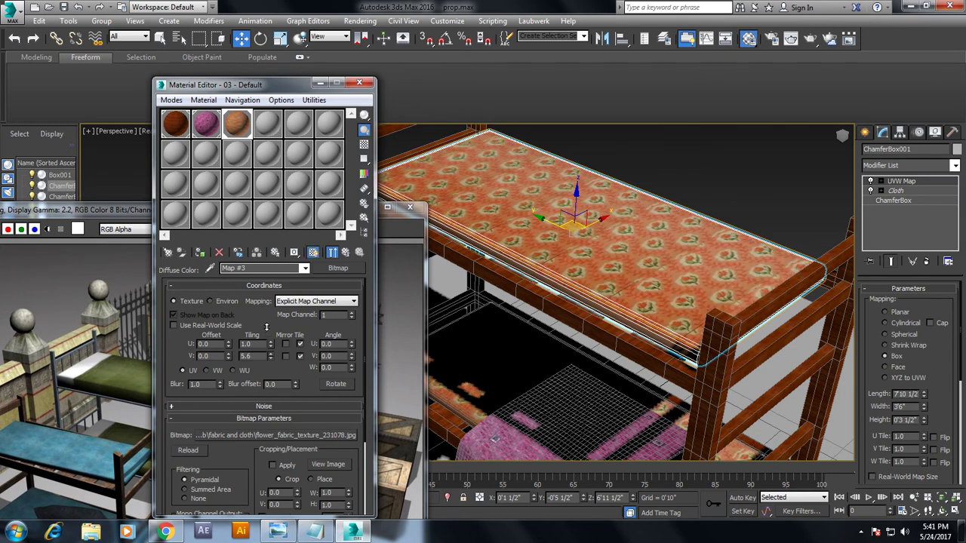
type("5")
key("Return")
left_click(478, 380)
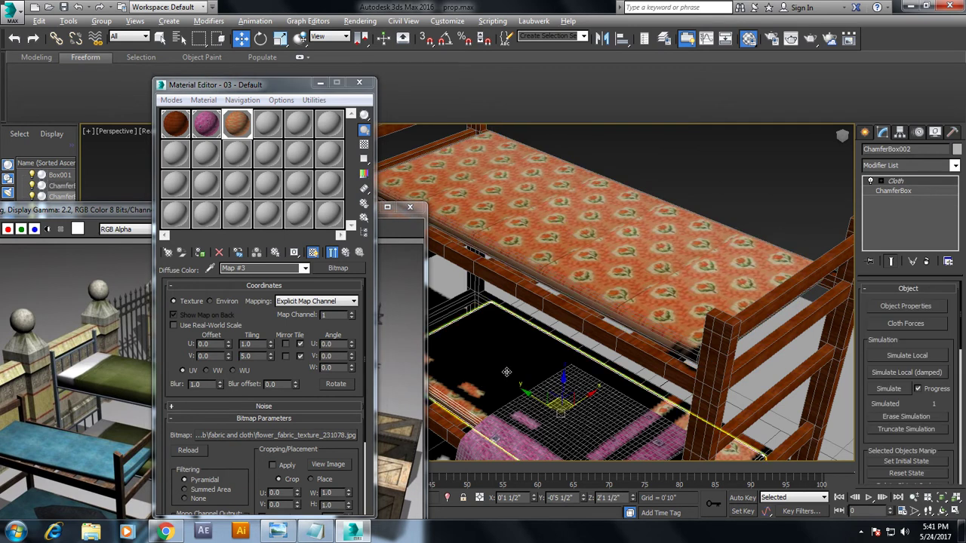
middle_click_drag(487, 423, 514, 353)
scroll(514, 354, "down", 5)
Clear the selection and put away the material editor and reference render windows
left_click(642, 262)
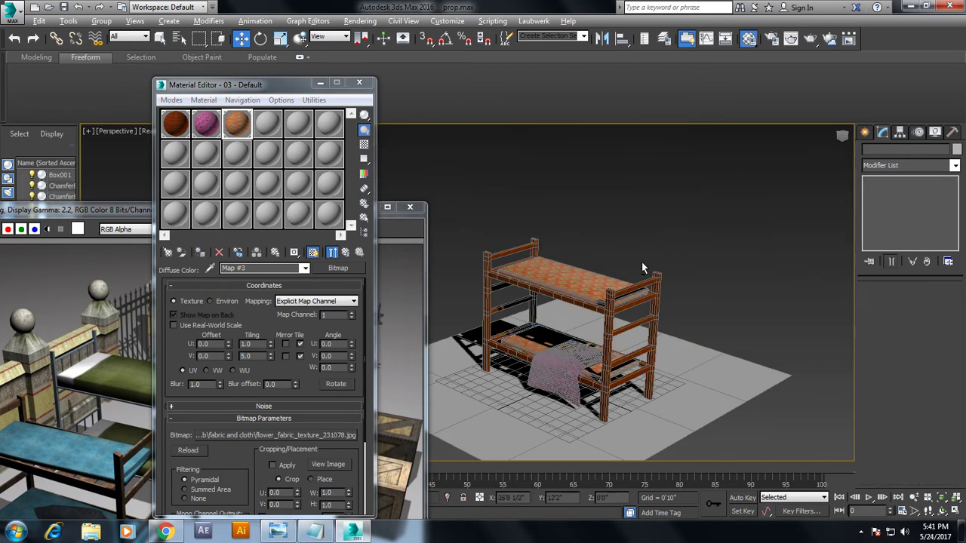
scroll(675, 281, "up", 5)
scroll(675, 280, "down", 2)
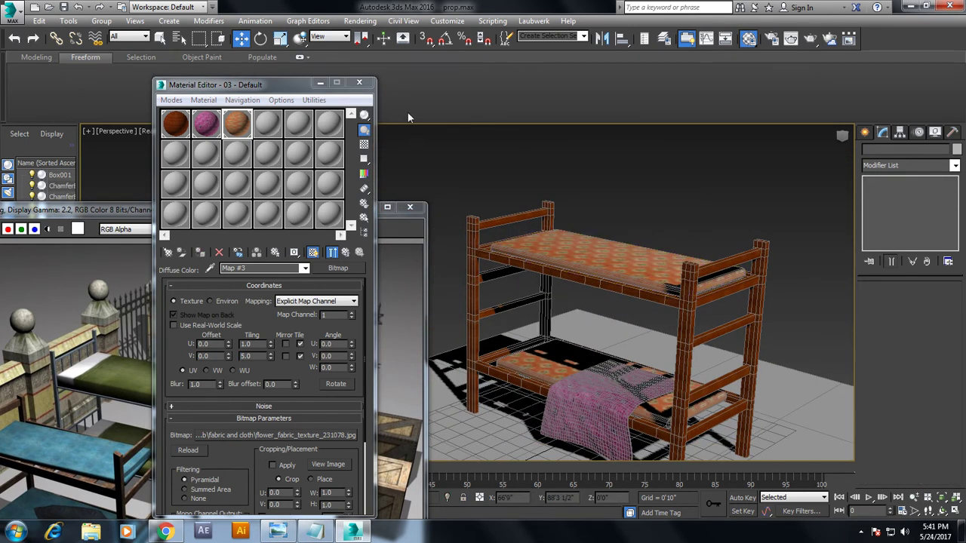
left_click(318, 83)
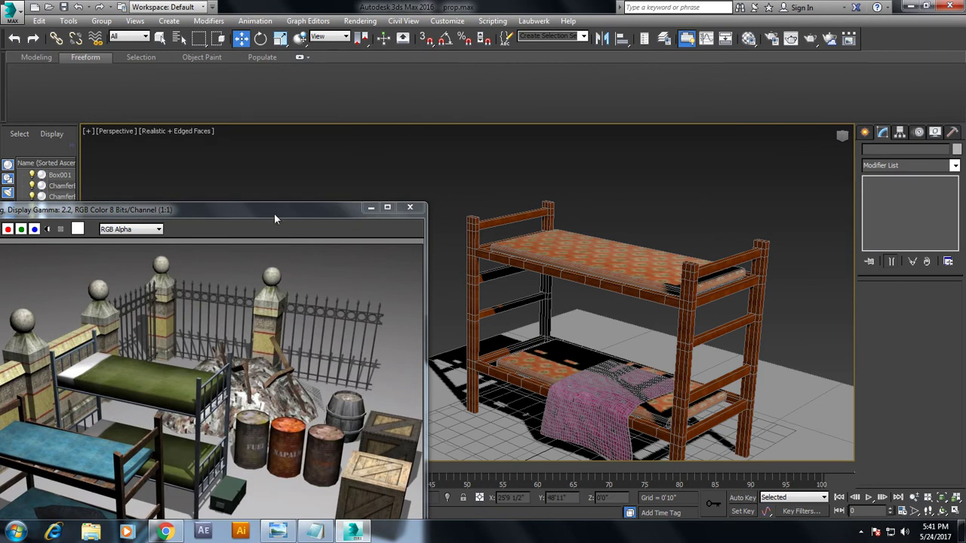
left_click_drag(274, 213, 289, 77)
left_click(385, 72)
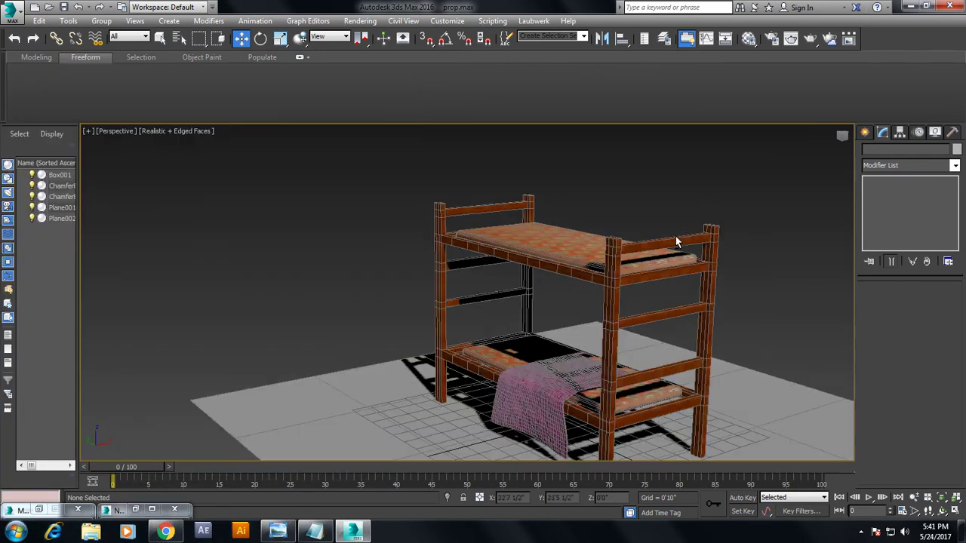
Copy the four bunk bed objects to create a second bunk bed beside the first
left_click_drag(432, 191, 822, 404)
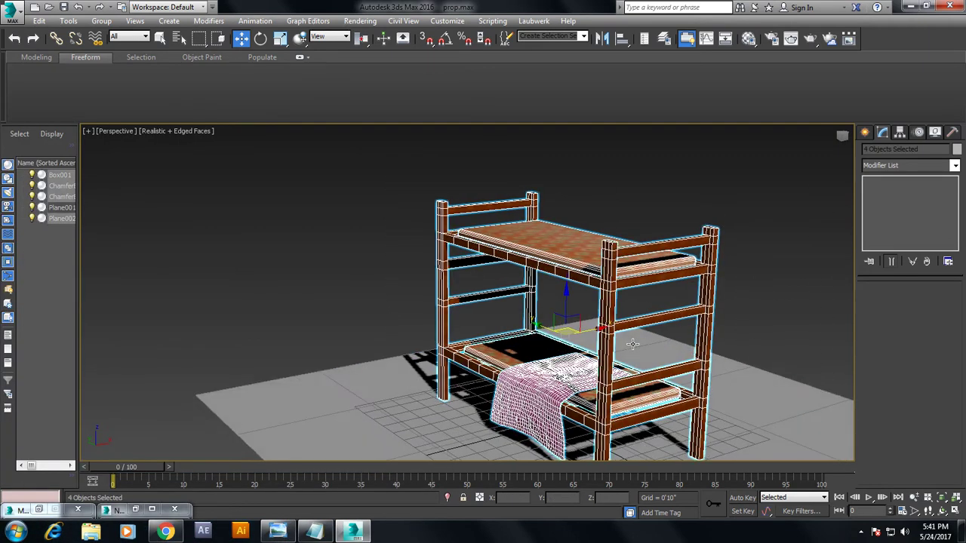
scroll(594, 341, "down", 4)
mouse_move(589, 334)
left_mouse_down()
mouse_move(539, 363)
mouse_move(565, 355)
left_mouse_up()
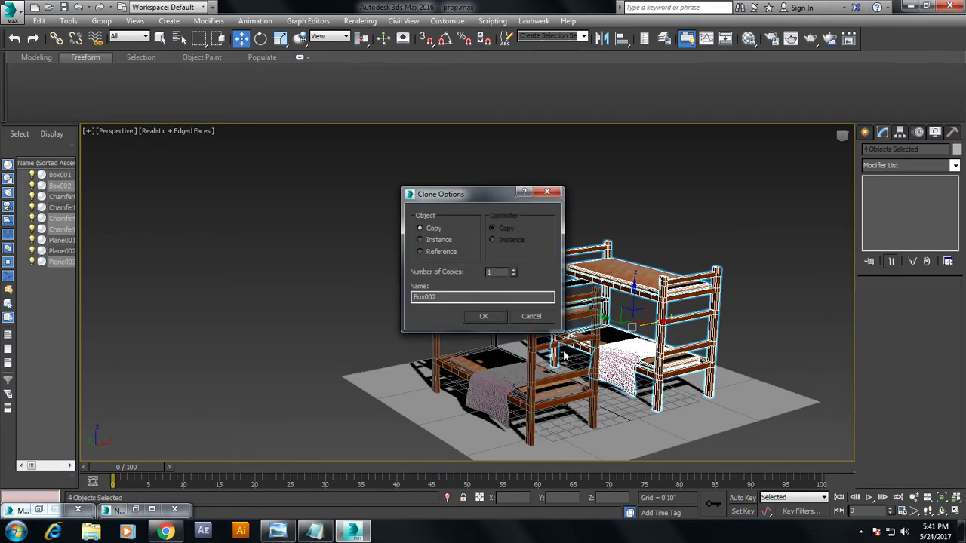
left_click(483, 317)
Mirror the copied blanket along X and place it on the right bed's lower bunk
left_click(630, 366)
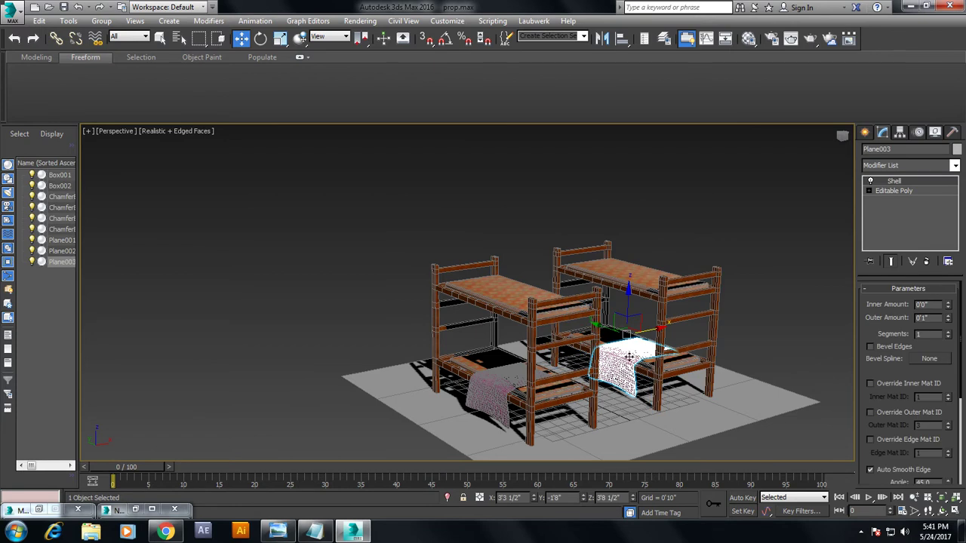
left_click(602, 39)
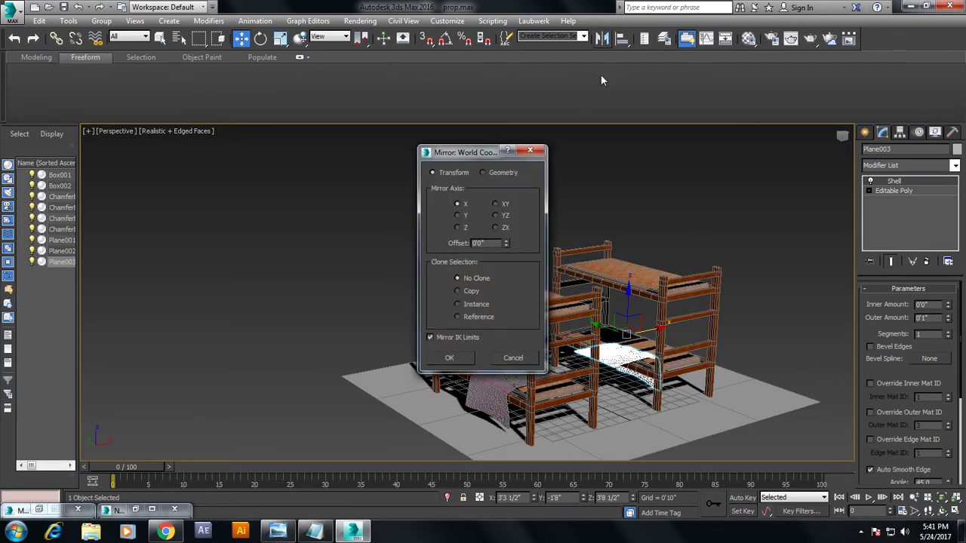
left_click(464, 359)
left_click_drag(650, 328, 692, 320)
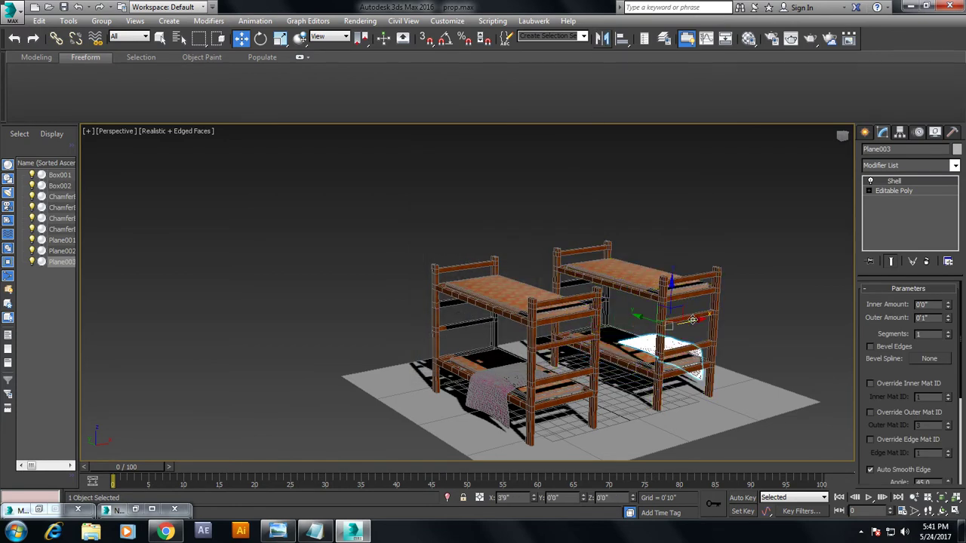
middle_click_drag(692, 320, 709, 332, "alt")
scroll(755, 343, "up", 6)
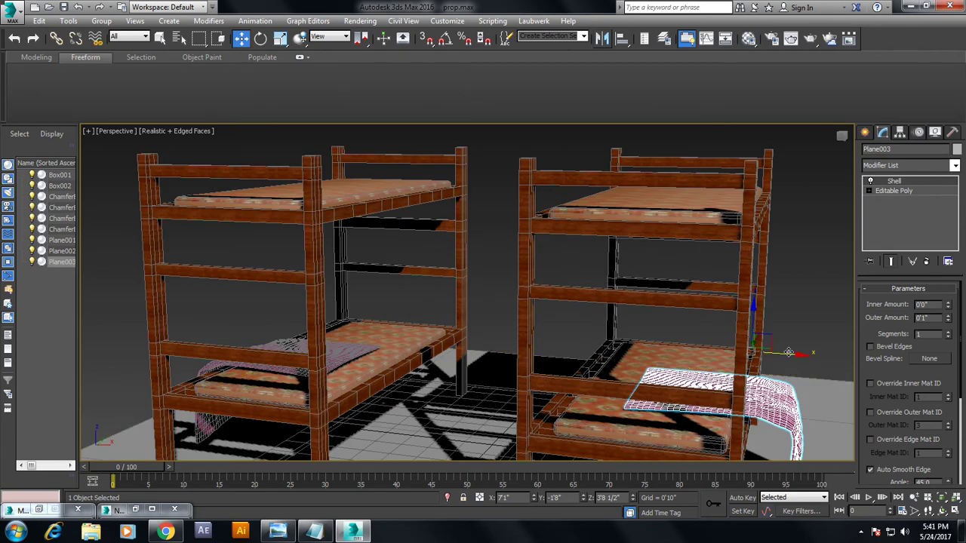
left_click_drag(788, 352, 706, 336)
middle_click_drag(635, 320, 620, 340, "alt")
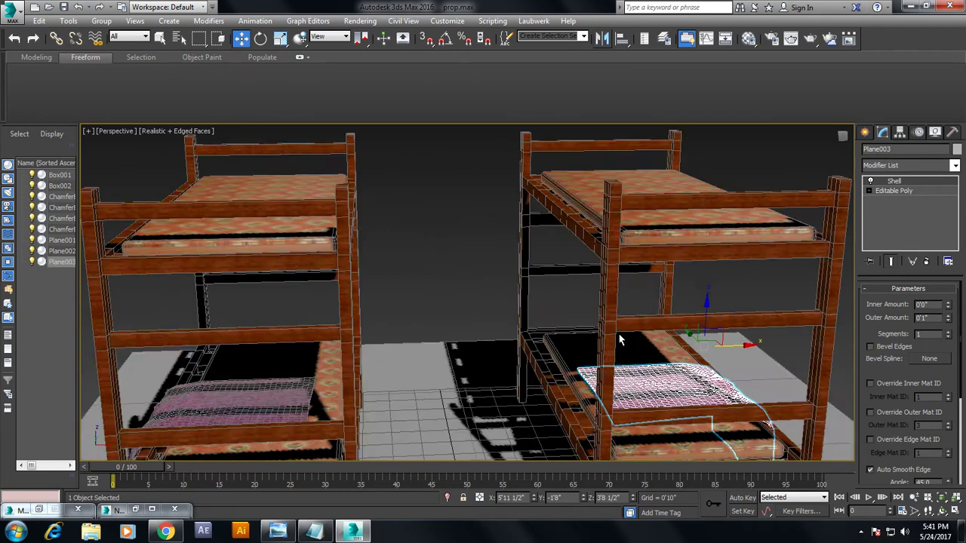
scroll(620, 340, "down", 10)
Select everything except the ground plane and restore the Nam-Assets-1.jpg reference window
left_click(548, 336)
key("r")
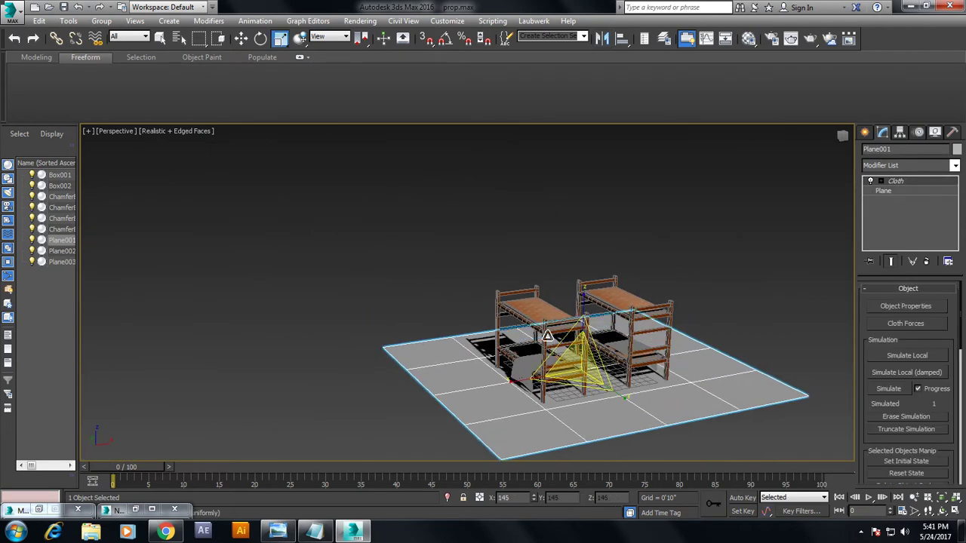
key("w")
left_click_drag(437, 219, 813, 388)
mouse_move(813, 388)
middle_mouse_down("alt")
mouse_move(543, 343)
mouse_move(495, 308)
middle_mouse_up("alt")
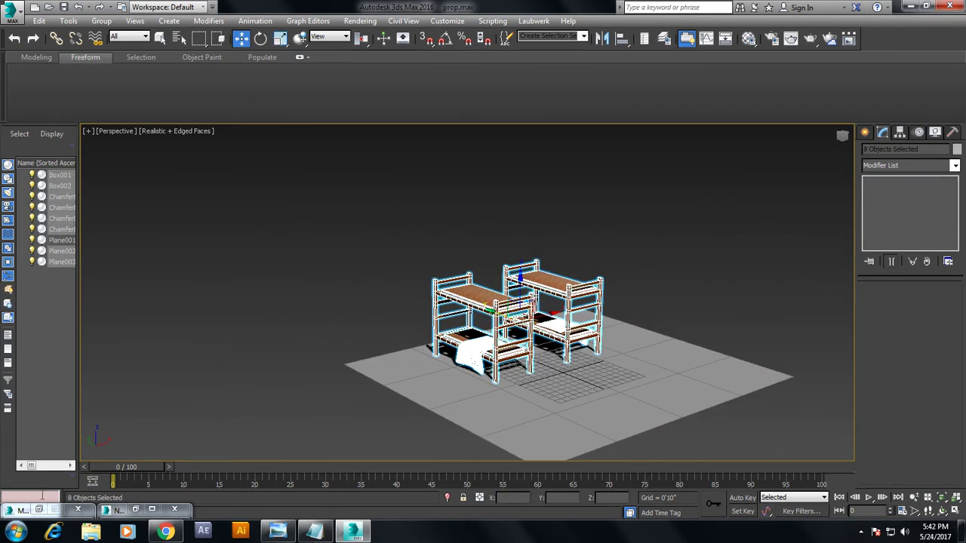
left_click(135, 510)
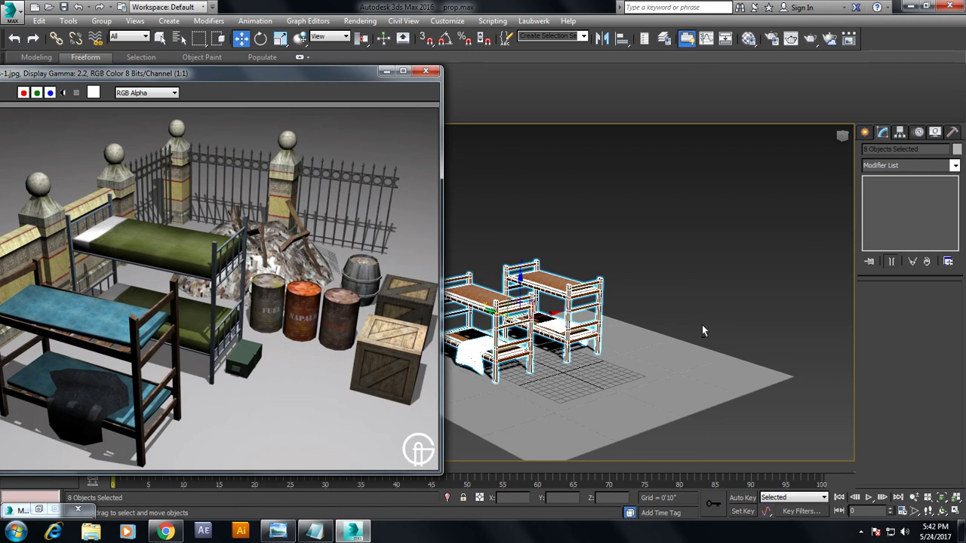
scroll(702, 325, "up", 3)
middle_click_drag(699, 324, 690, 298)
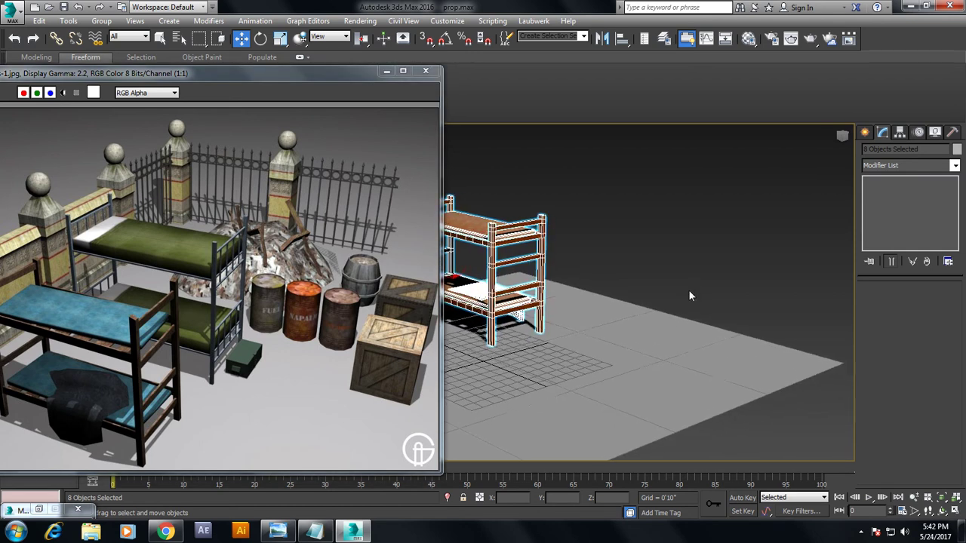
Draw a tall square box beside the beds as the pillar
left_click(865, 134)
left_click(885, 210)
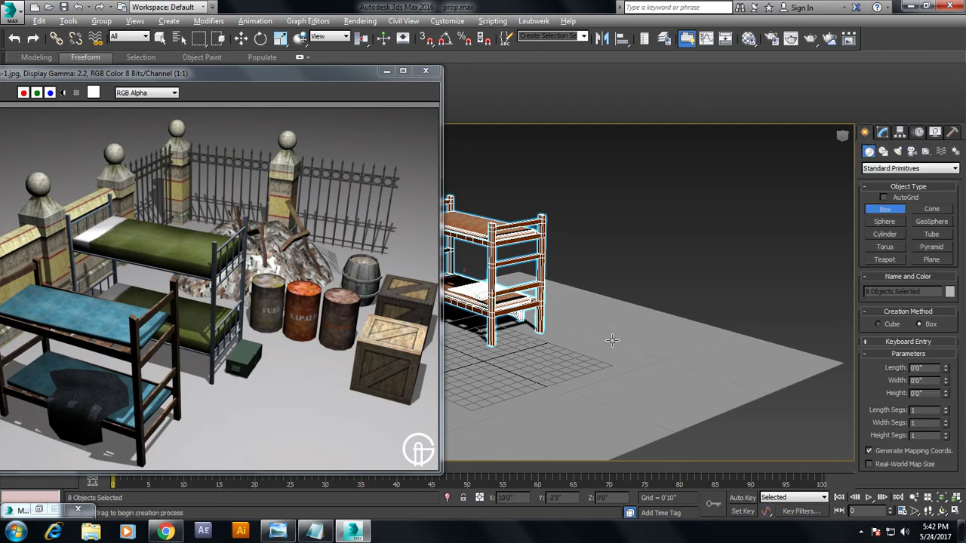
middle_click_drag(612, 341, 621, 357, "alt")
scroll(576, 286, "up", 3)
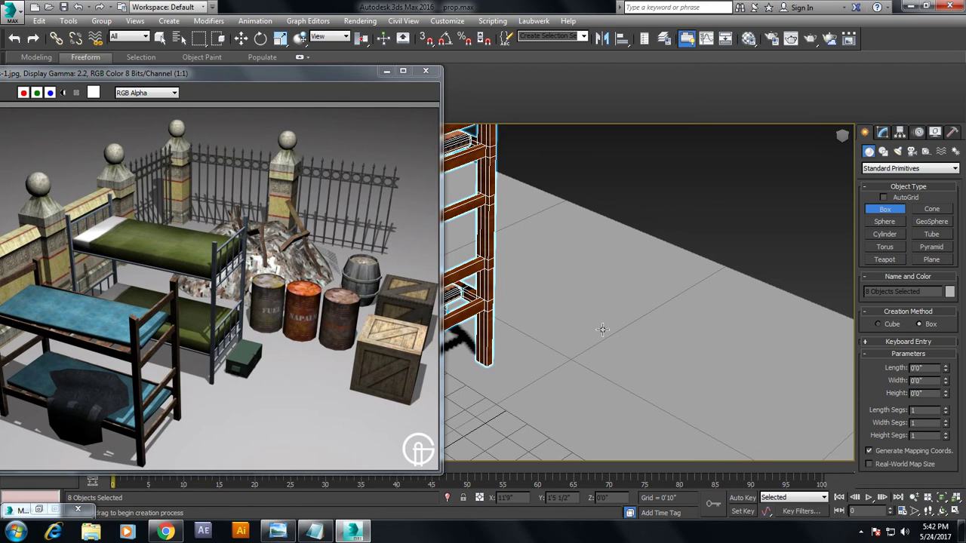
left_click_drag(602, 329, 602, 348)
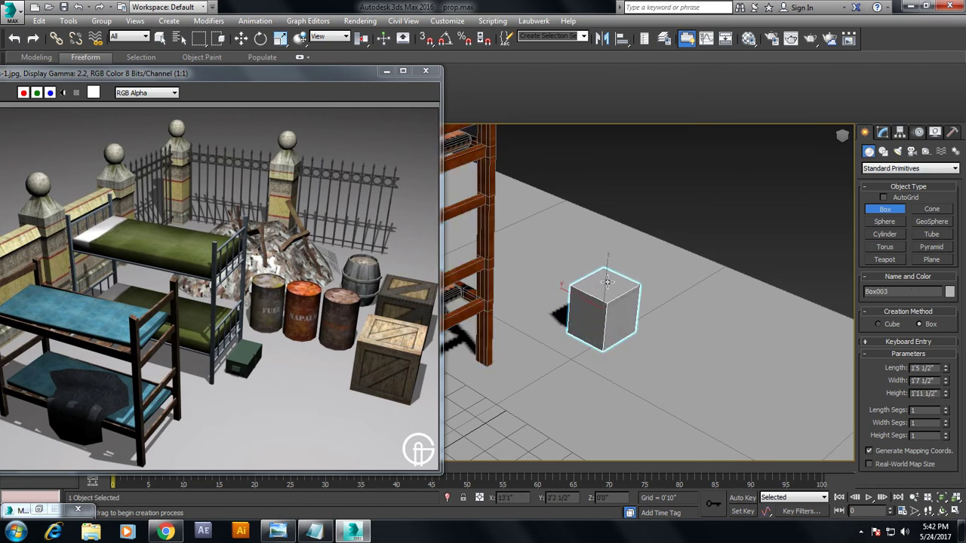
left_click(619, 187)
key("w")
middle_click_drag(618, 174, 618, 187, "alt")
scroll(618, 188, "up", 4)
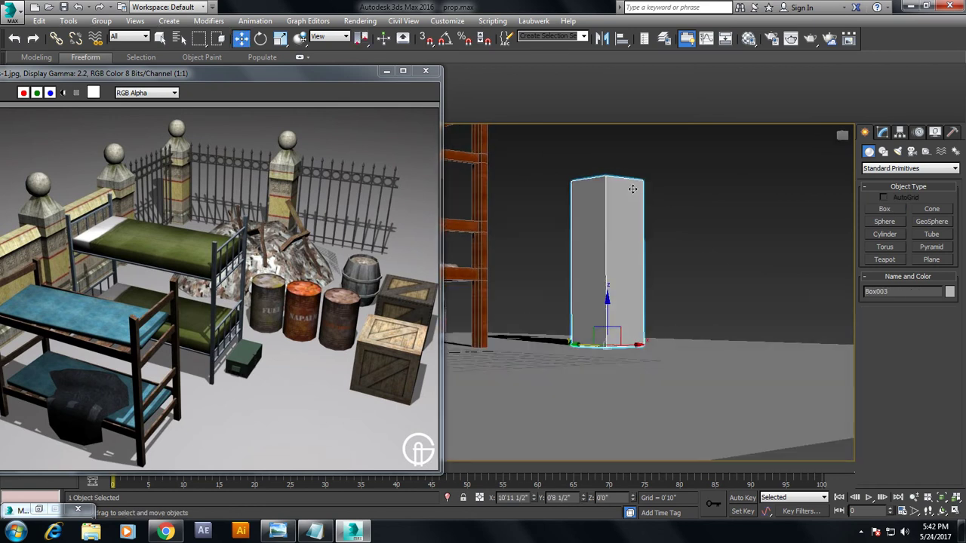
Convert the box to Editable Poly and bevel its top face into a thin lip
right_click(563, 206)
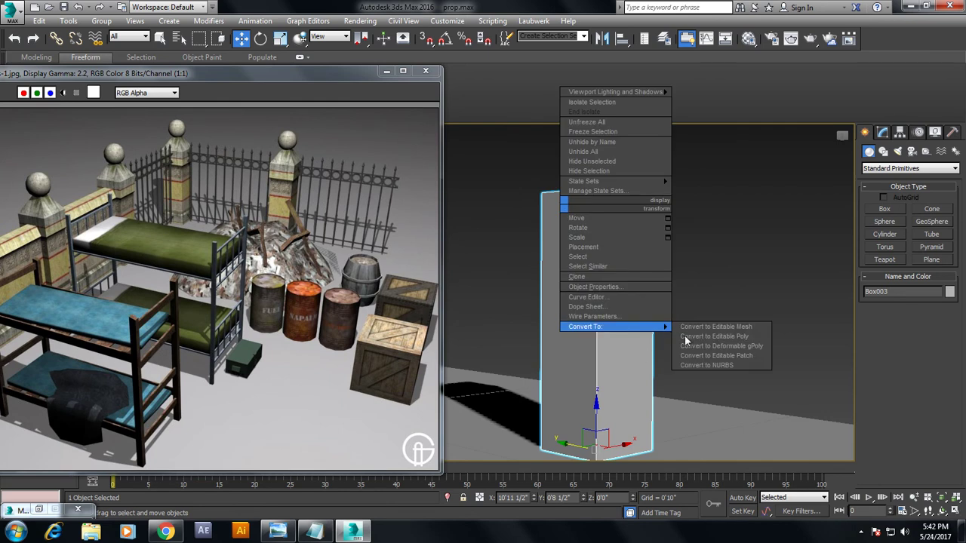
mouse_move(585, 326)
left_click(694, 340)
left_click(907, 314)
middle_click_drag(740, 302, 603, 242, "alt")
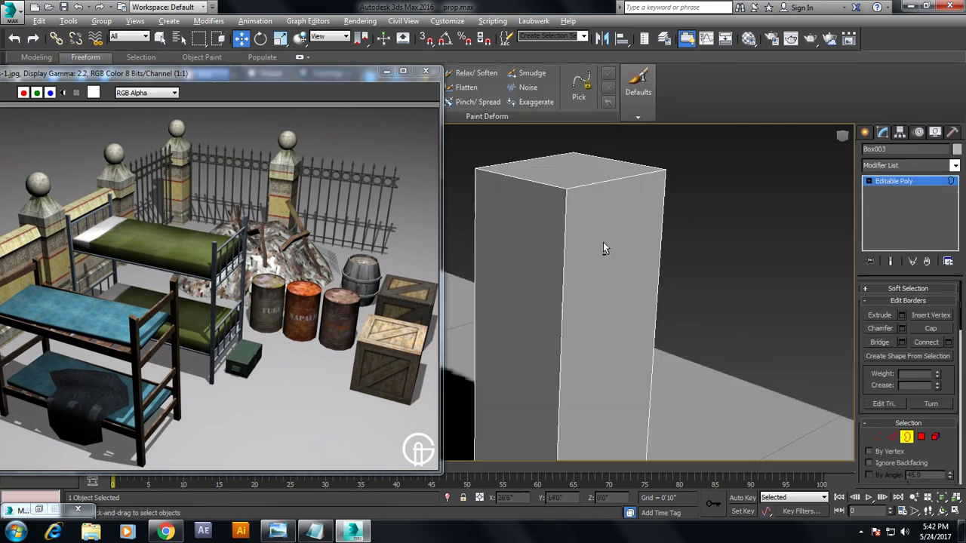
left_click(921, 437)
left_click(572, 172)
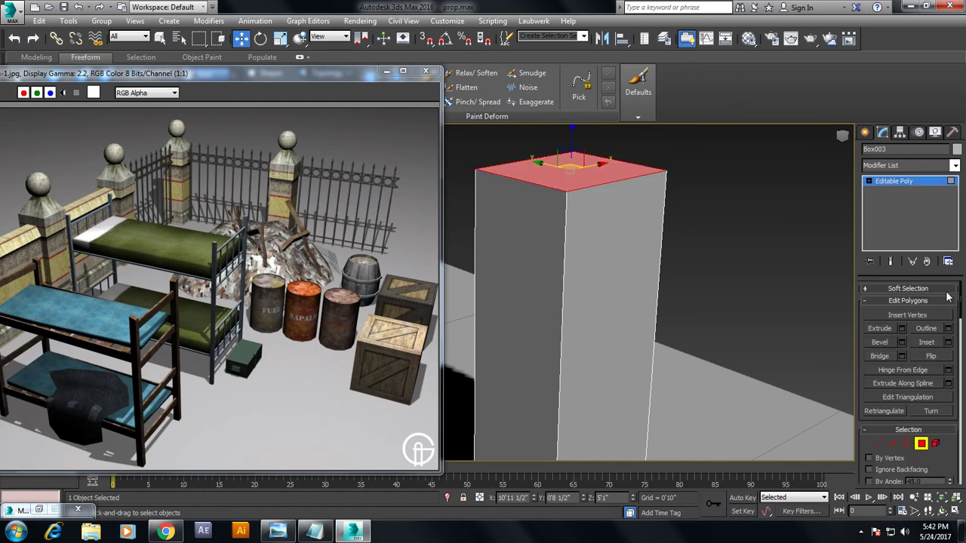
left_click(901, 342)
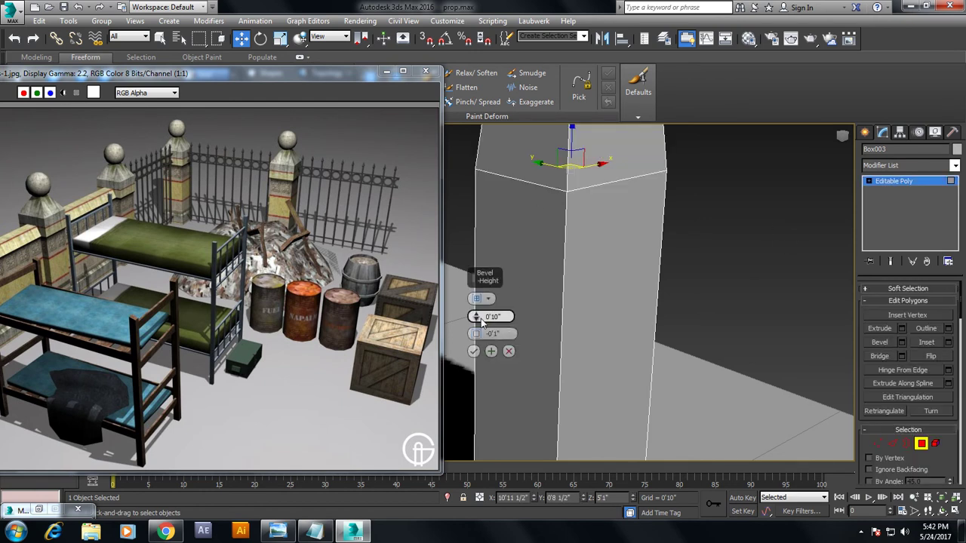
mouse_move(475, 316)
left_mouse_down()
mouse_move(488, 360)
mouse_move(475, 331)
left_mouse_up()
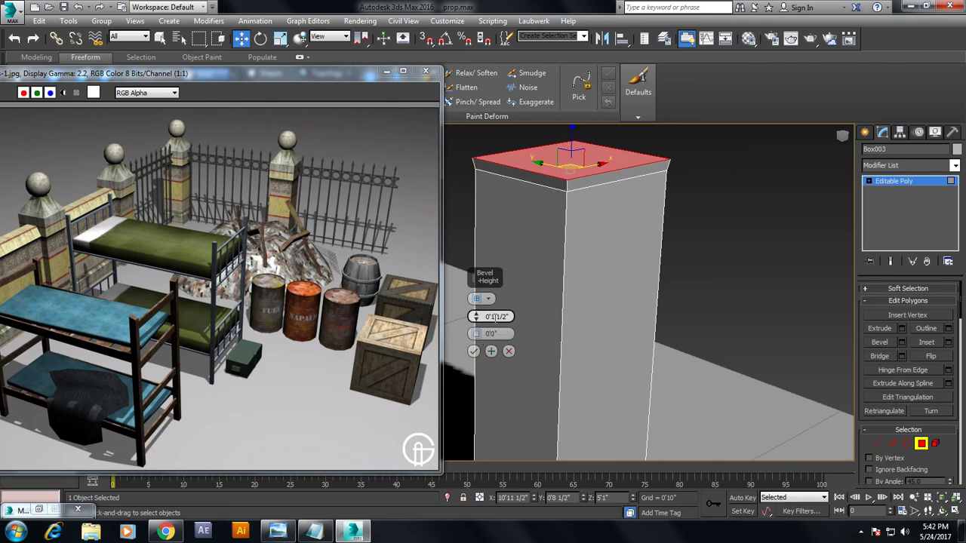
left_click(474, 352)
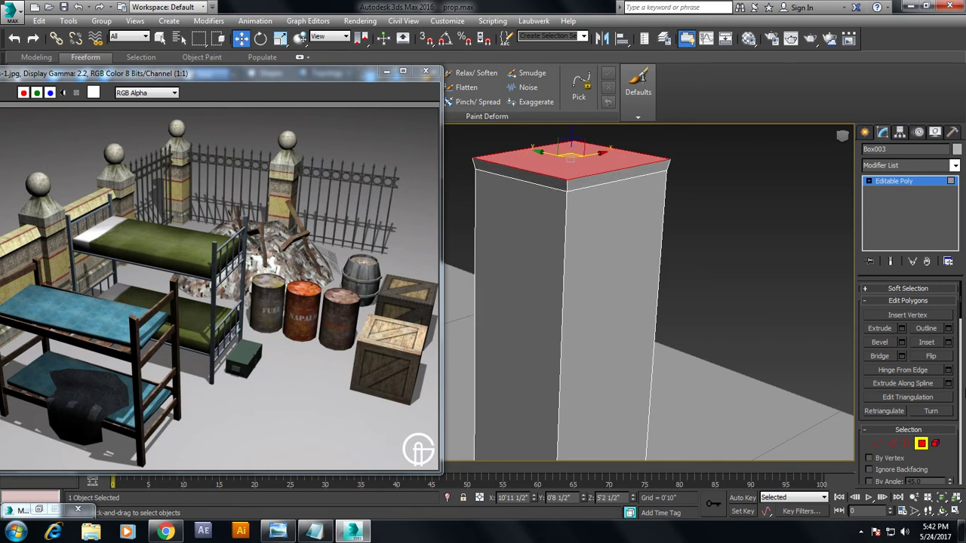
Extrude the top face twice, first by 1'0 1/2", then scale it to a pyramid point
left_click(902, 329)
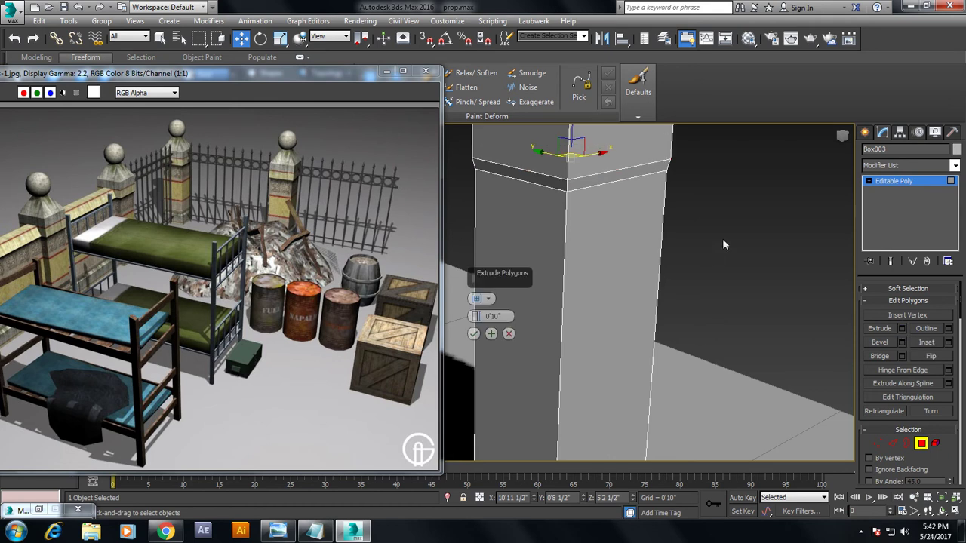
scroll(716, 234, "down", 4)
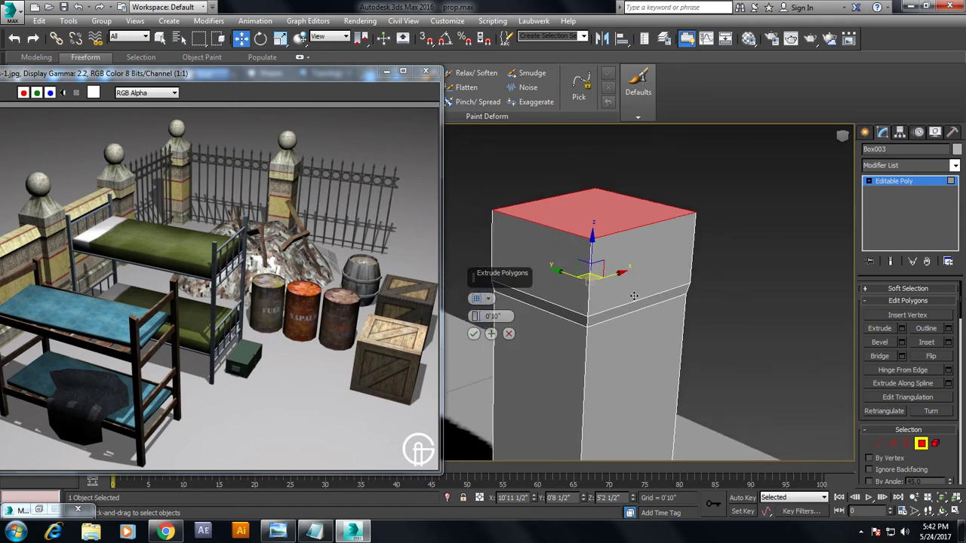
left_click_drag(475, 316, 477, 300)
left_click(473, 334)
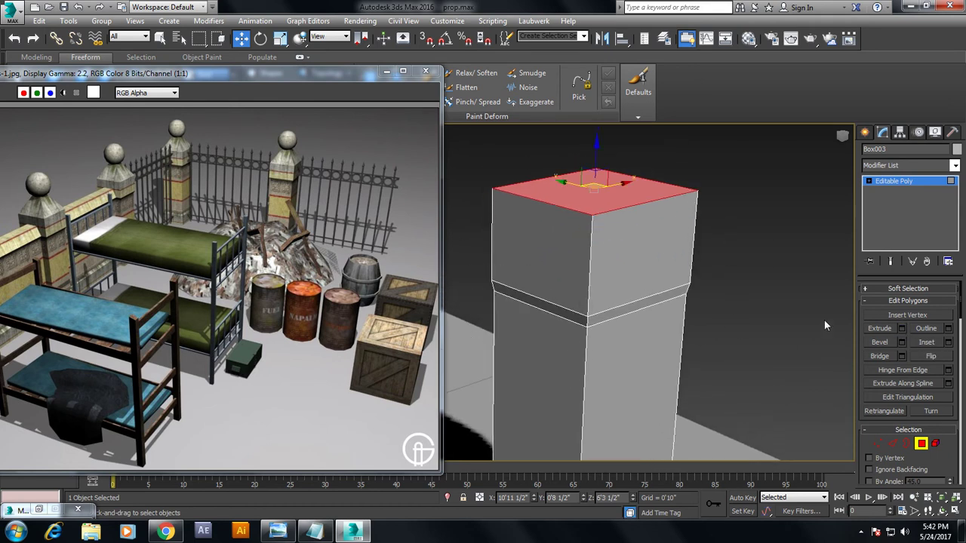
left_click(902, 328)
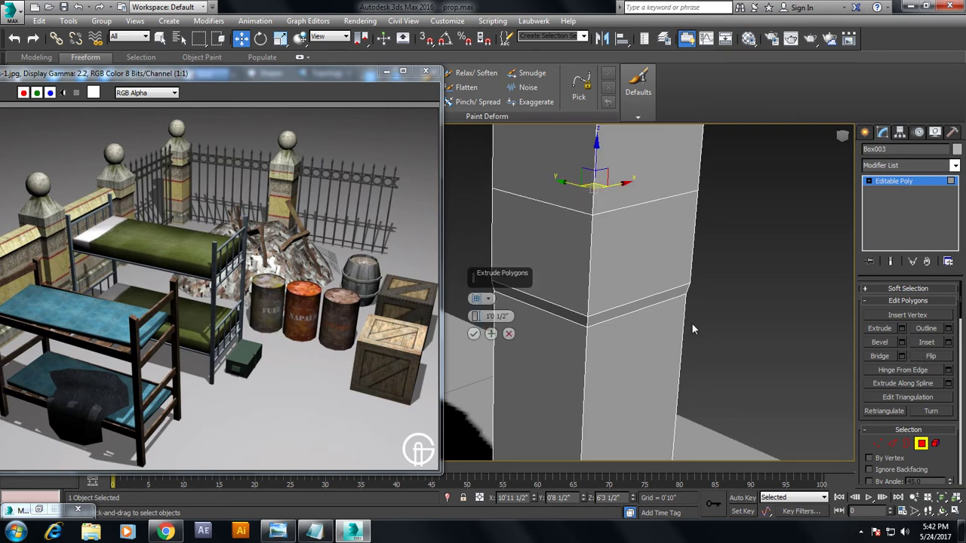
left_click(475, 333)
scroll(646, 300, "down", 3)
key("r")
mouse_move(649, 301)
left_mouse_down()
mouse_move(667, 304)
mouse_move(718, 387)
left_mouse_up()
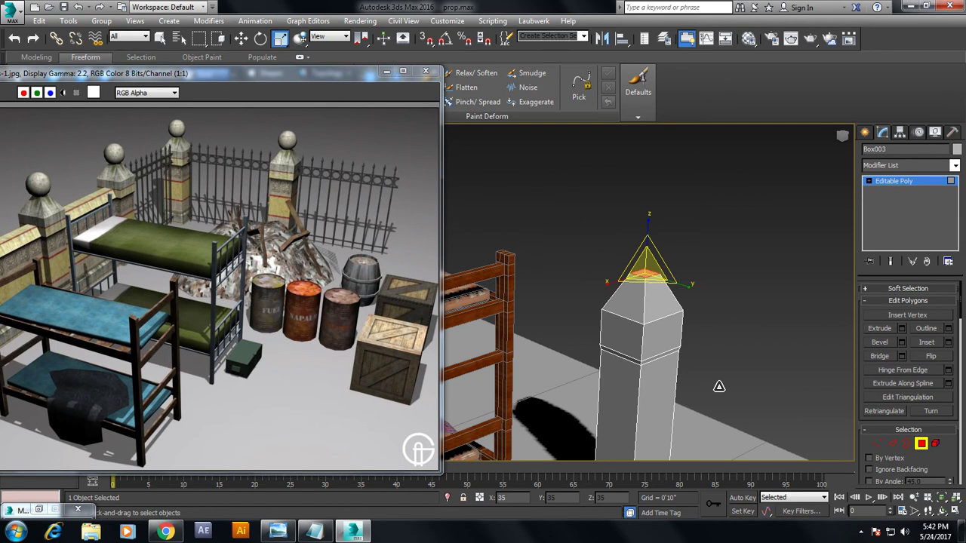
Draw a small 0'5 1/2"-radius sphere over the pillar in the top view with AutoGrid on
key("w")
left_click(898, 184)
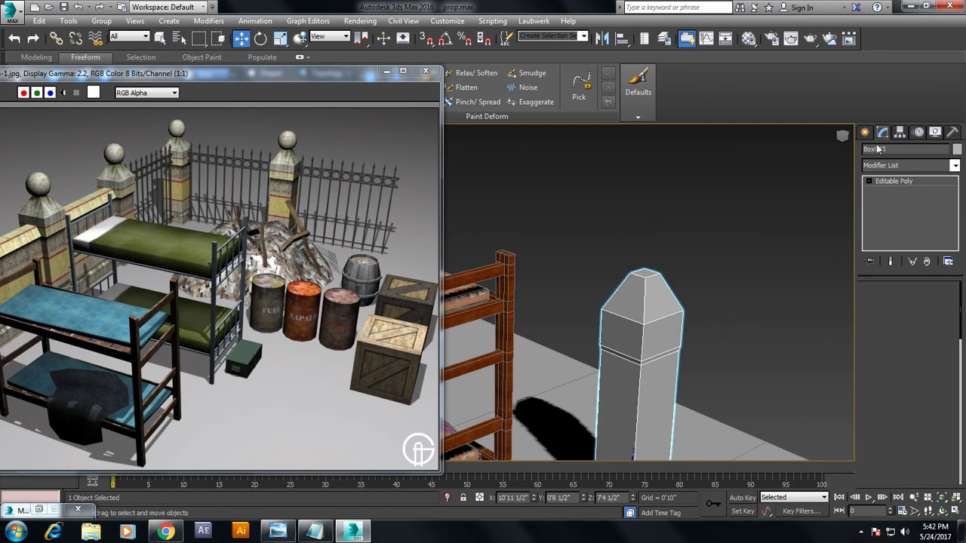
left_click(865, 132)
left_click(889, 222)
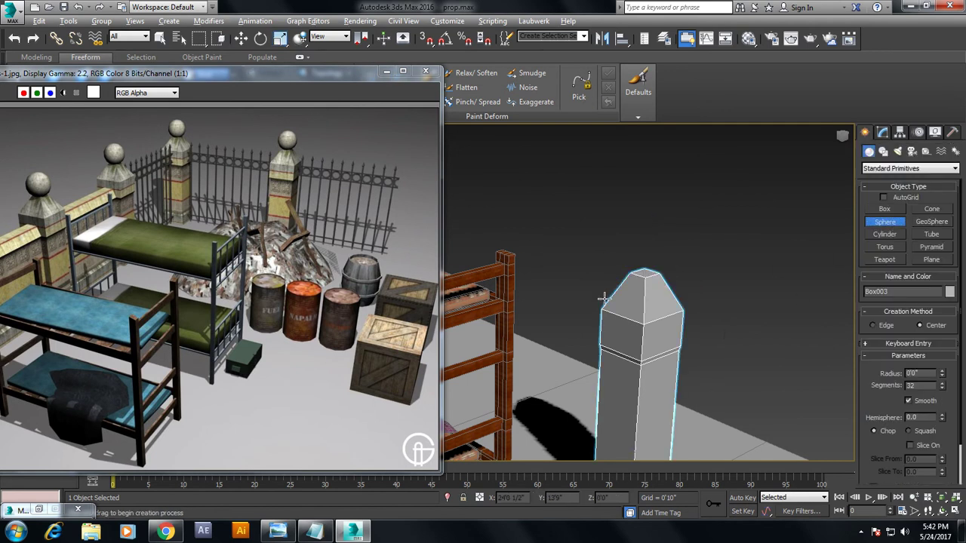
key("alt+w")
left_click_drag(442, 184, 377, 185)
left_click(426, 209)
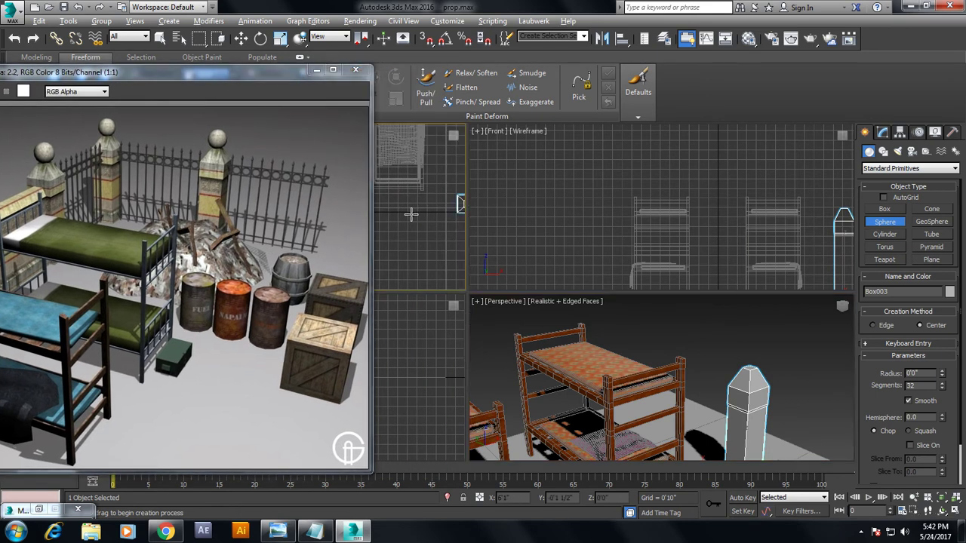
key("alt+w")
key("z")
left_click(894, 198)
left_click(612, 281)
left_click_drag(612, 281, 664, 341)
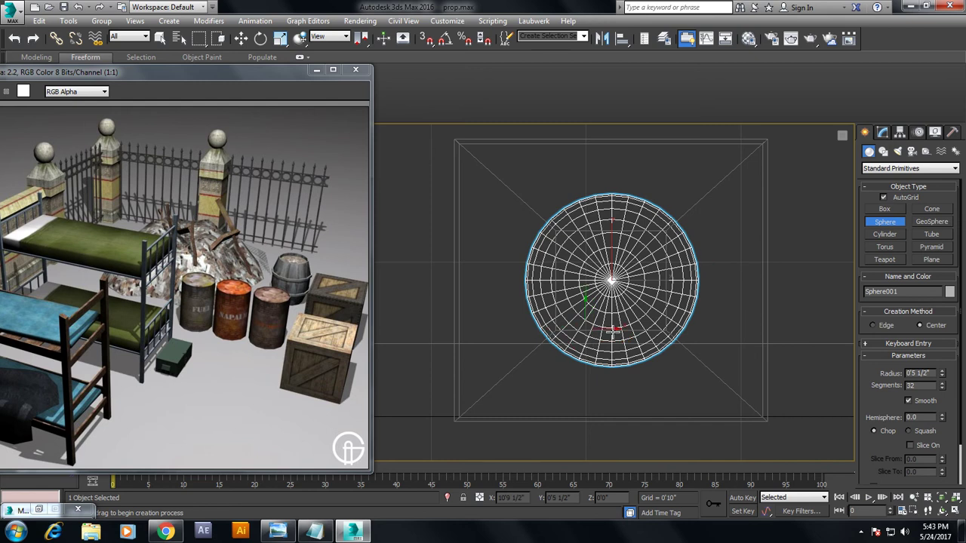
Move the sphere up onto the pillar's pointed top
middle_click_drag(737, 292, 724, 298)
right_click(725, 298)
key("alt+w")
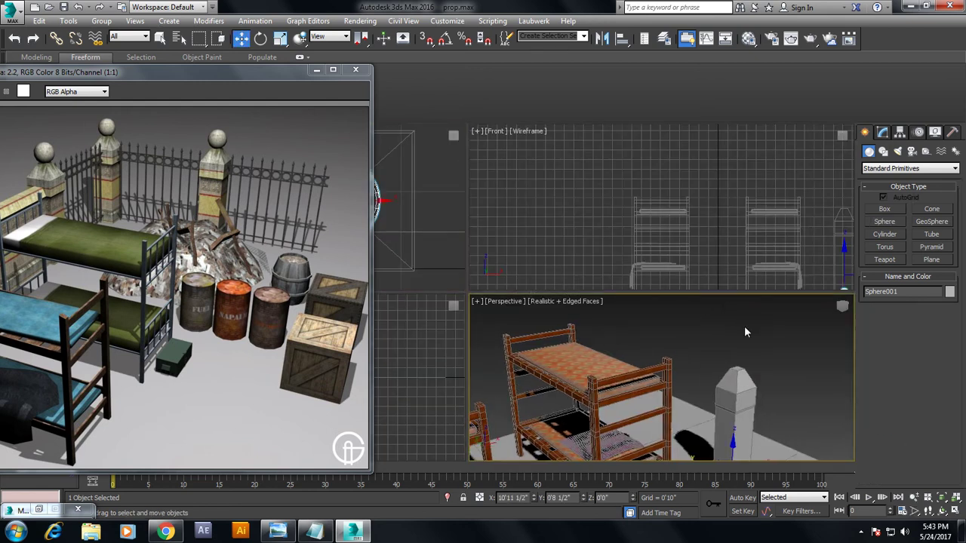
key("alt+w")
scroll(701, 341, "down", 3)
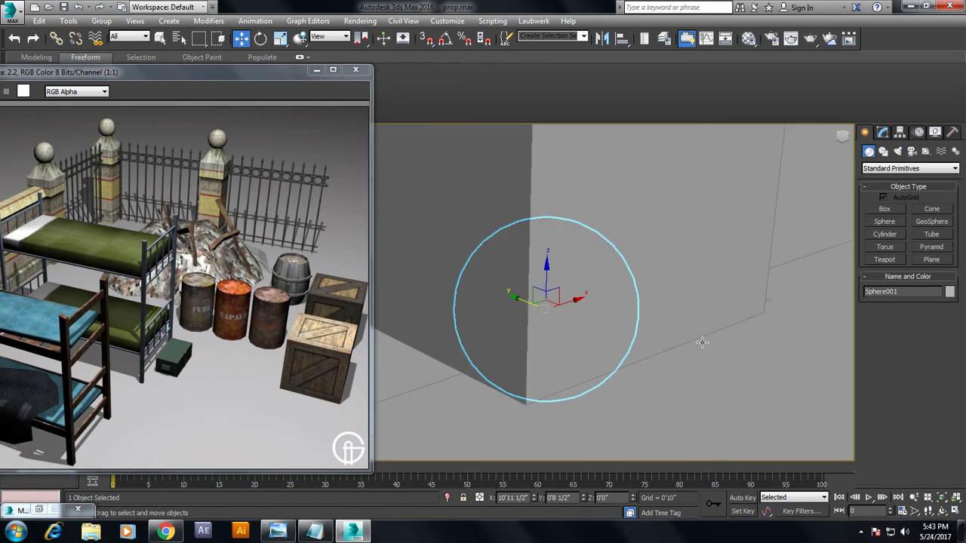
scroll(702, 341, "down", 3)
middle_click_drag(701, 343, 693, 363)
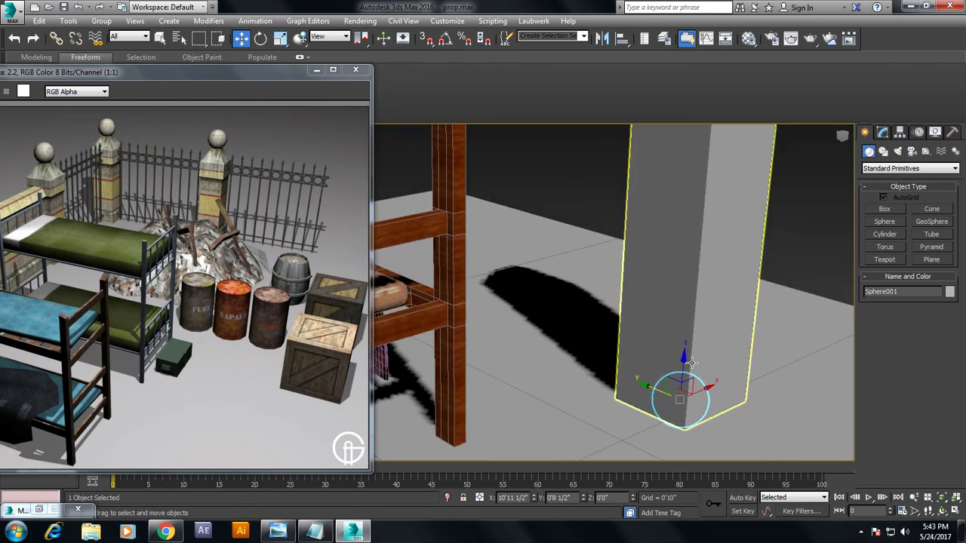
key("ctrl+z")
middle_click_drag(744, 274, 732, 335)
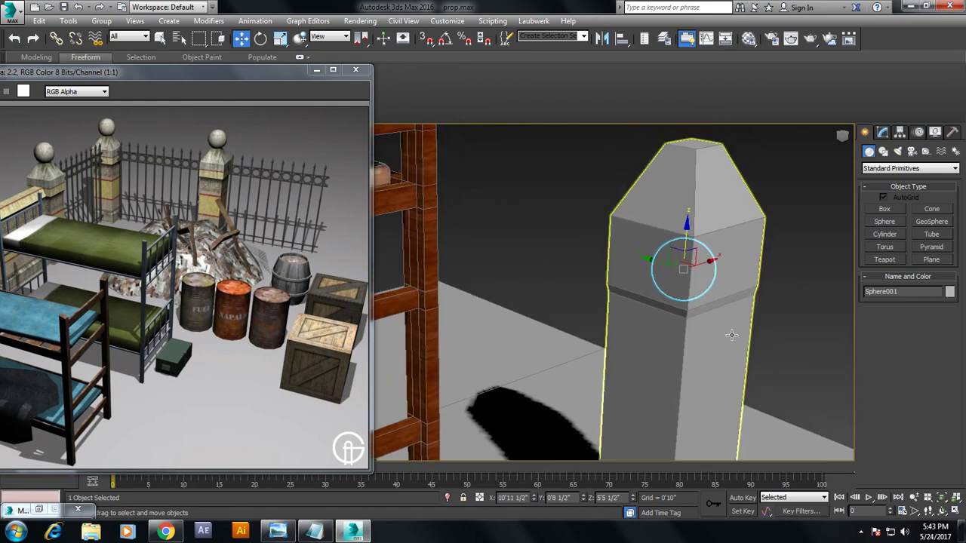
mouse_move(685, 250)
left_mouse_down()
mouse_move(679, 160)
mouse_move(689, 140)
left_mouse_up()
mouse_move(717, 226)
middle_mouse_down()
mouse_move(730, 202)
mouse_move(773, 242)
middle_mouse_up()
Enlarge the ball and lift it to sit on the pillar's tip
key("r")
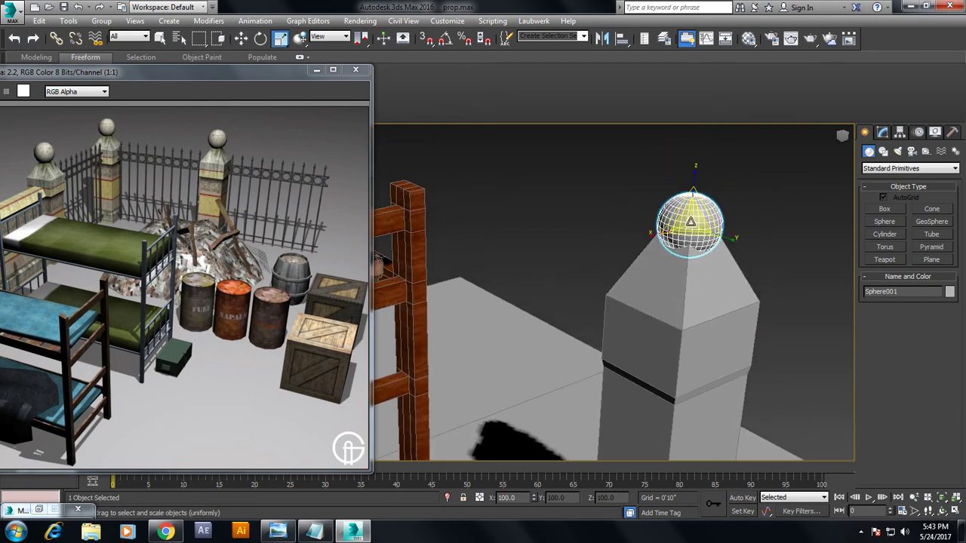
left_click_drag(691, 226, 690, 200)
key("w")
middle_click_drag(656, 249, 628, 252, "alt")
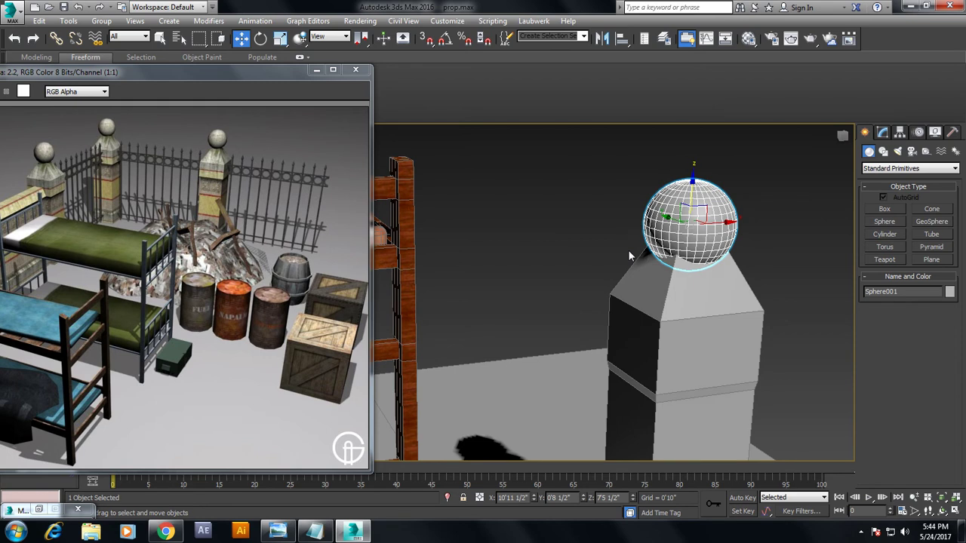
middle_click_drag(629, 251, 685, 213, "alt")
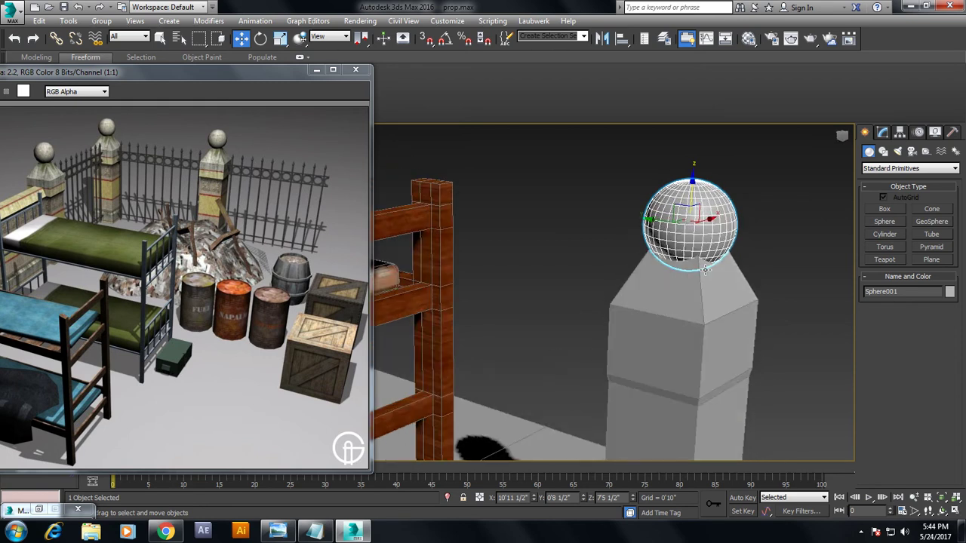
left_click_drag(685, 214, 687, 195)
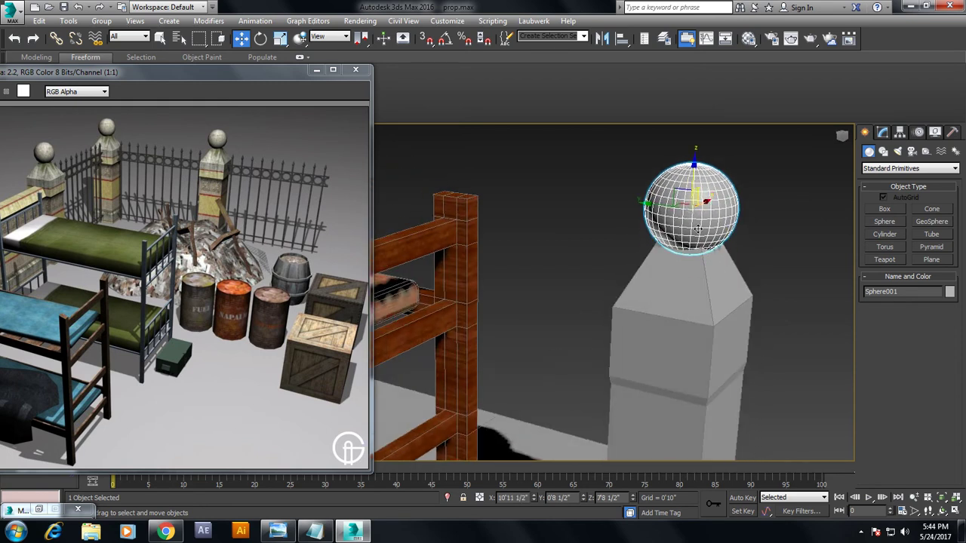
Select the pillar's top vertices in wireframe for uniform scaling
left_click(695, 272)
key("1")
key("F3")
left_click_drag(616, 212, 762, 249)
key("F3")
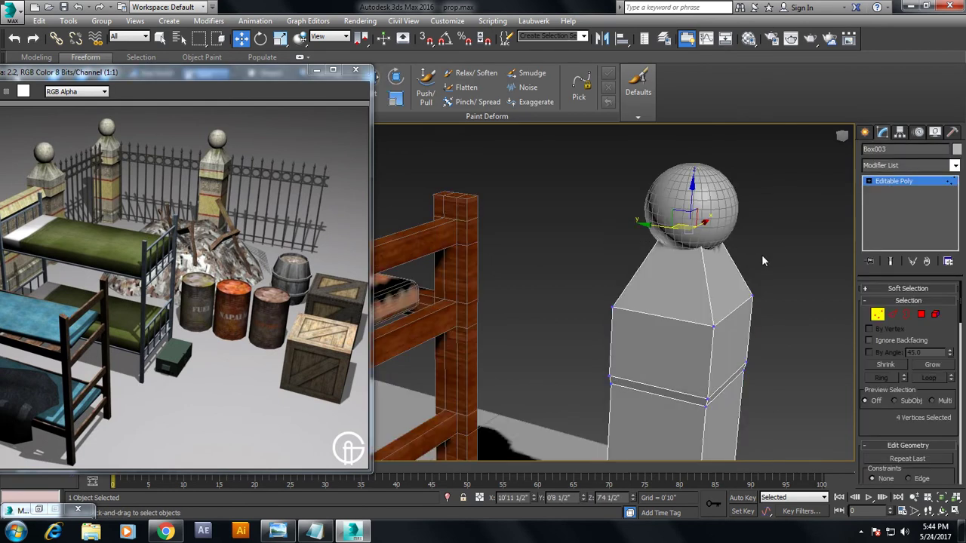
key("r")
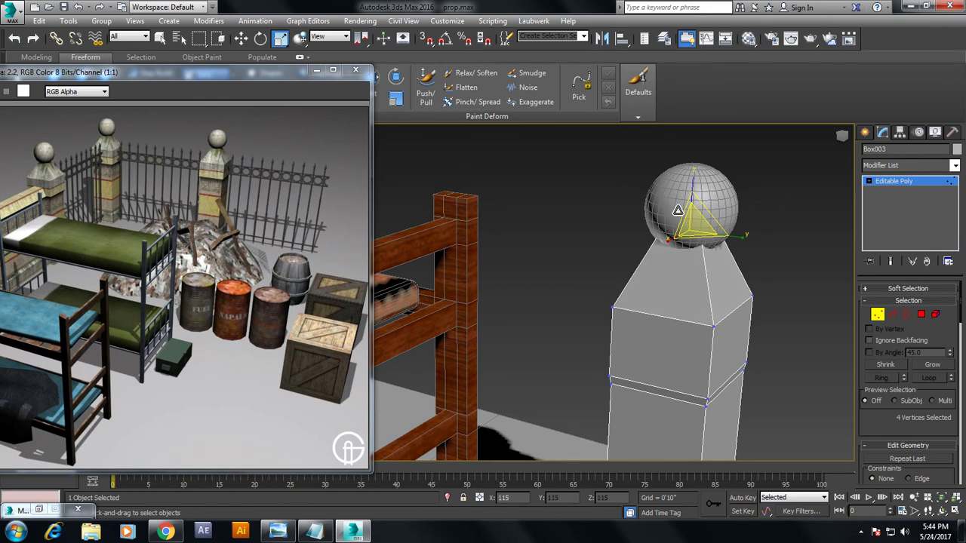
middle_click_drag(716, 281, 685, 277, "alt")
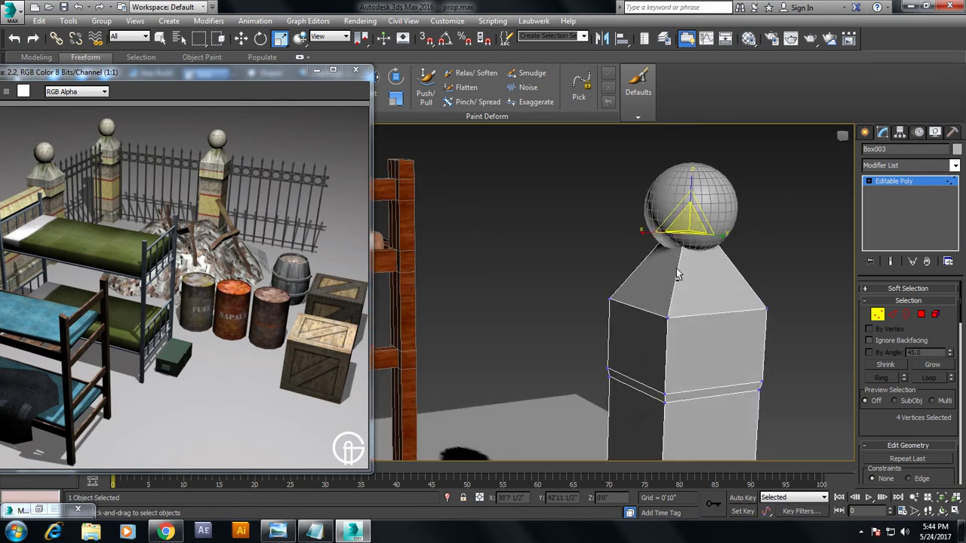
left_click(911, 181)
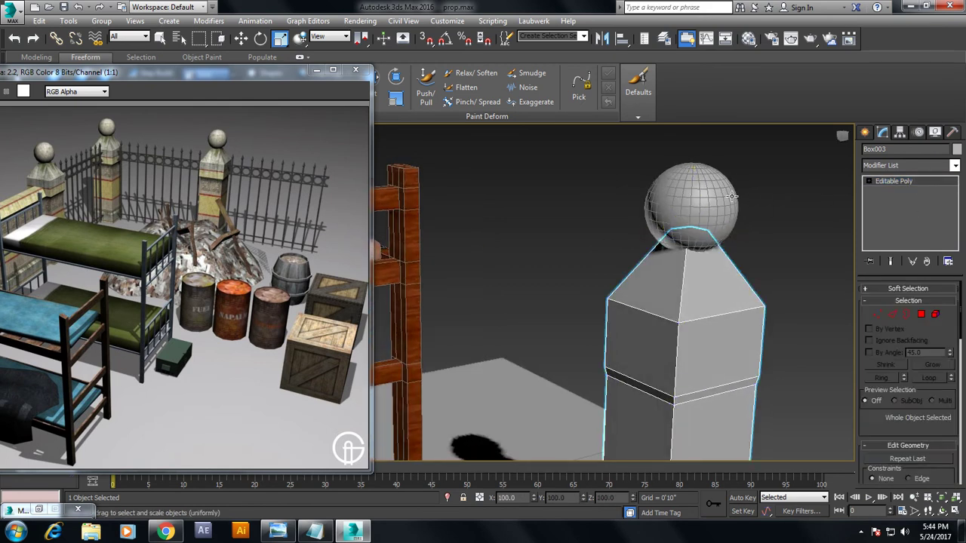
Select the ball, then the pillar, and frame the pillar in the view
left_click(701, 205)
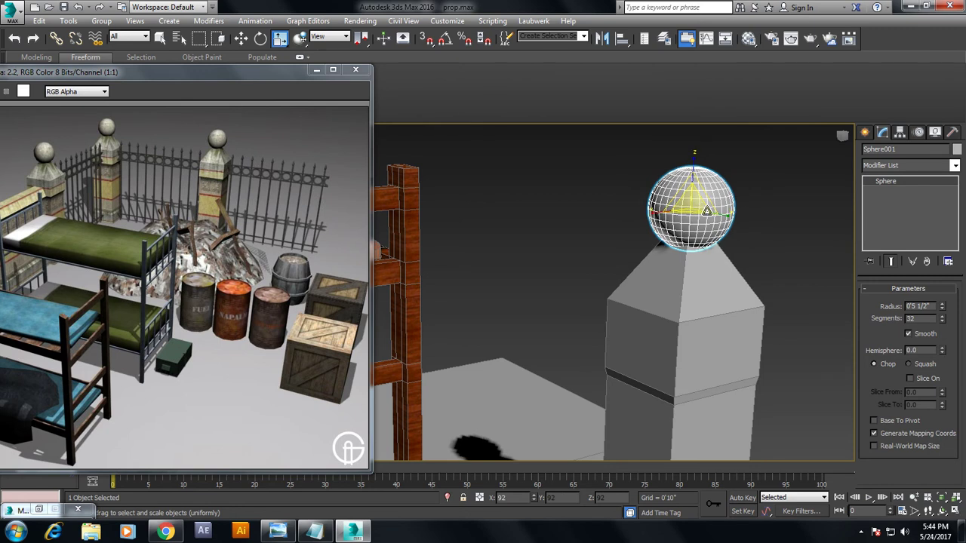
key("w")
left_click(803, 211)
scroll(797, 217, "down", 5)
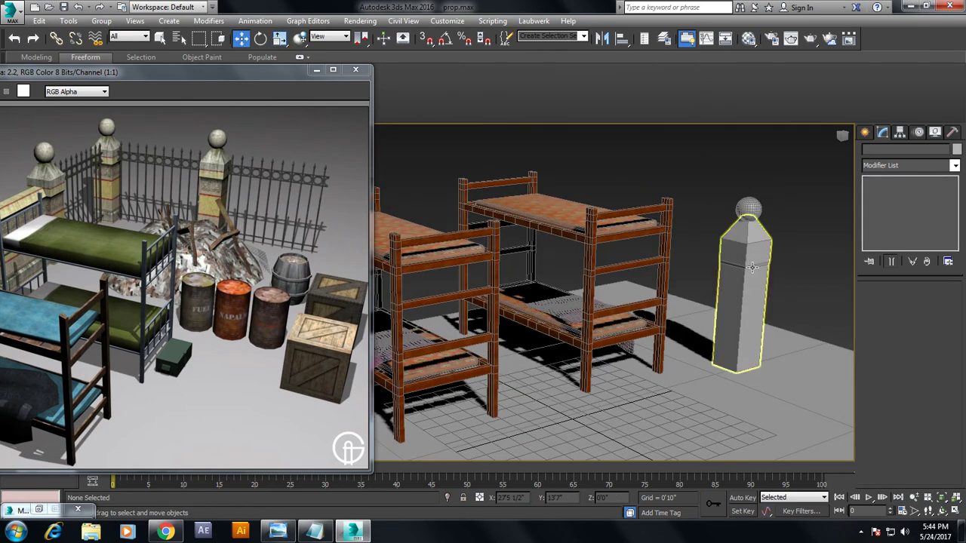
left_click(752, 267)
scroll(747, 283, "up", 3)
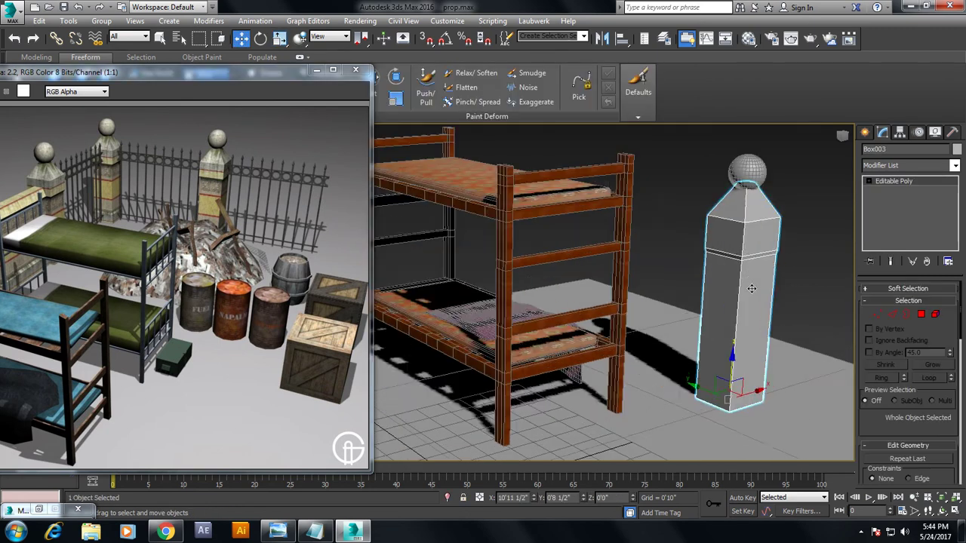
scroll(743, 294, "up", 1)
middle_click_drag(744, 295, 745, 283, "alt")
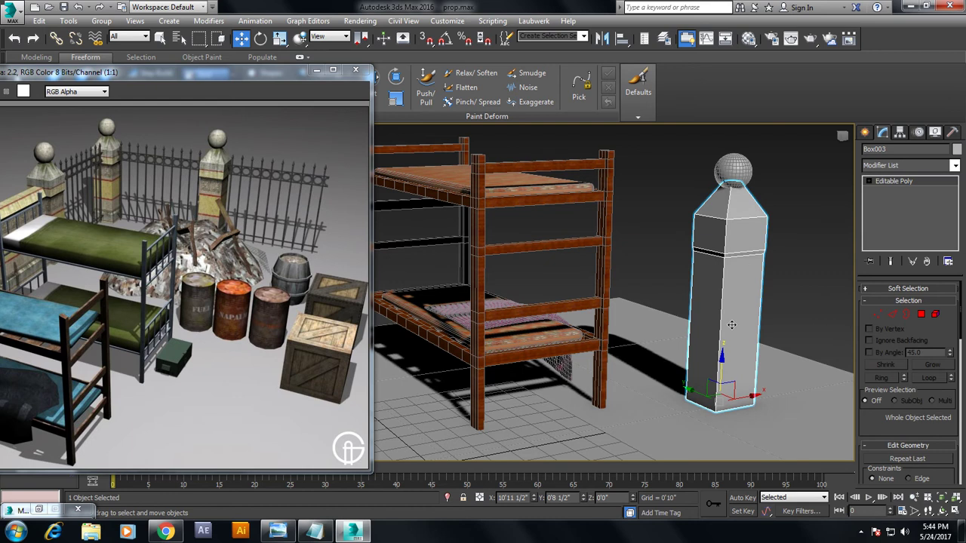
left_click_drag(212, 75, 200, 111)
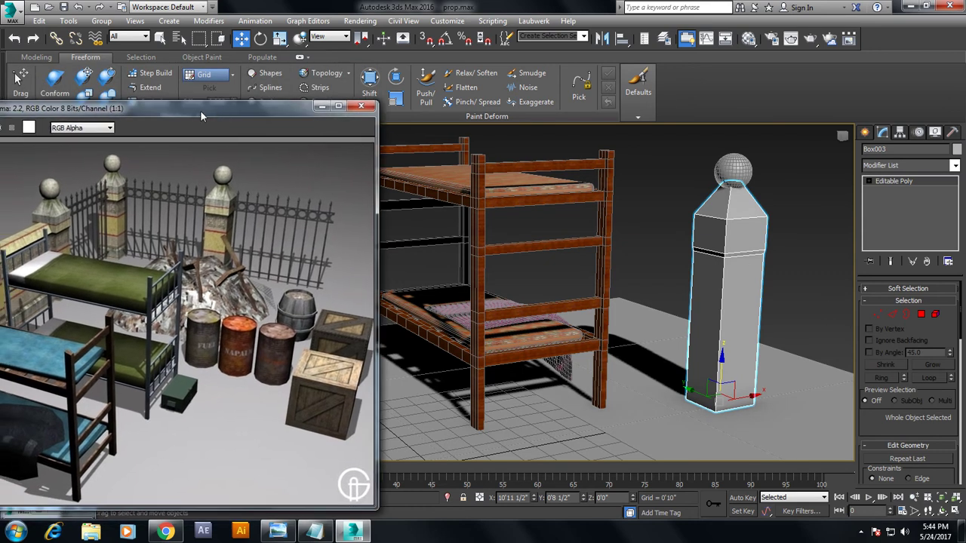
Insert two Swift Loop edge loops around the pillar at different heights
left_click(30, 58)
left_click(428, 73)
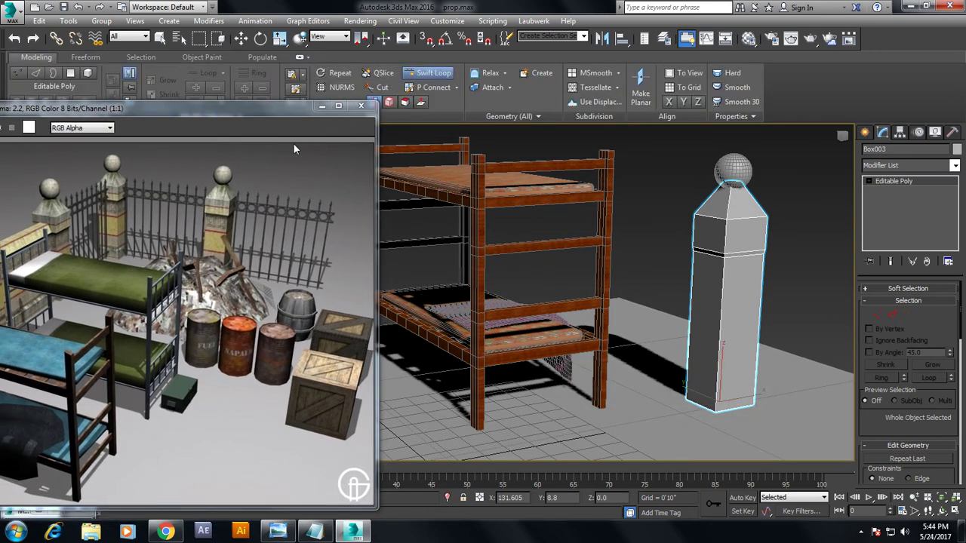
left_click(706, 310)
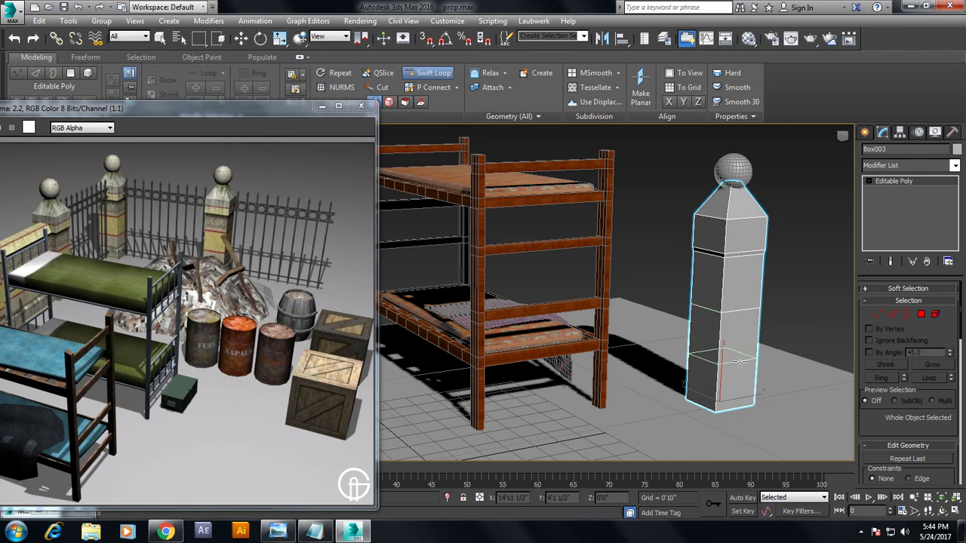
left_click(742, 360)
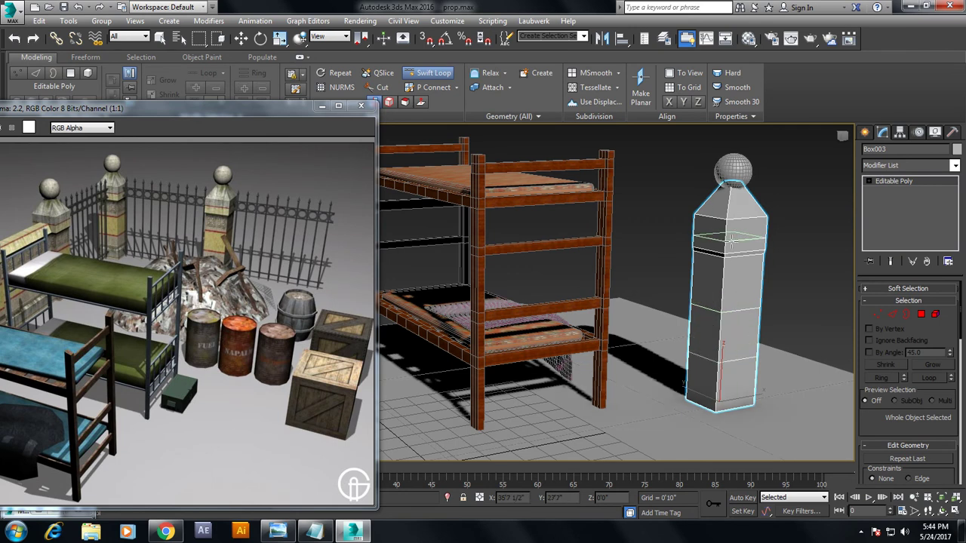
middle_click_drag(725, 332, 773, 296, "alt")
key("w")
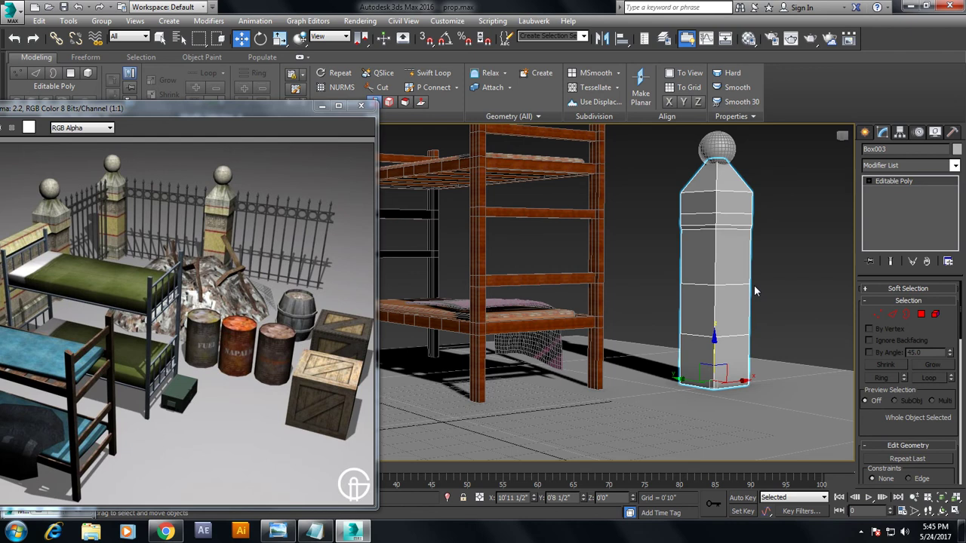
Select the pillar's middle band and thin upper ring of polygons from the side view
key("4")
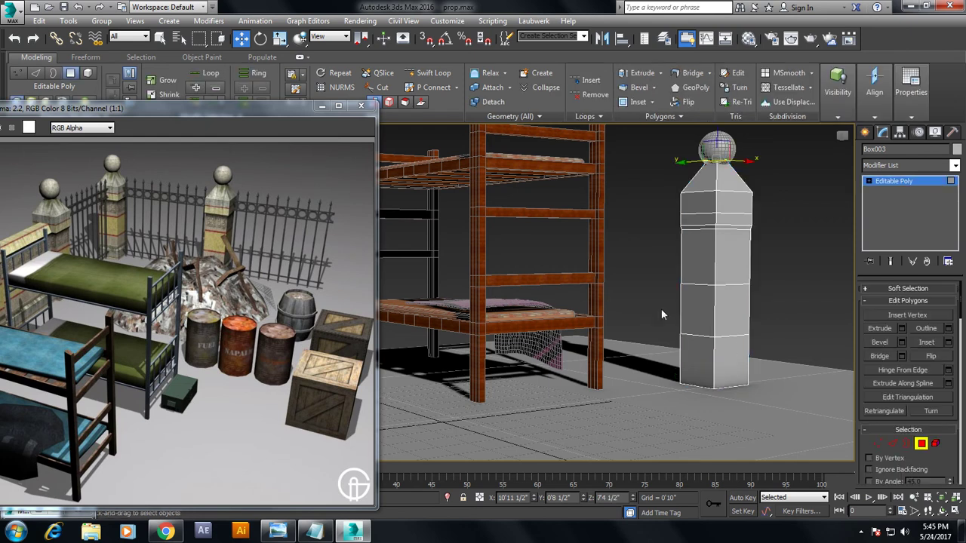
left_click_drag(794, 320, 817, 311)
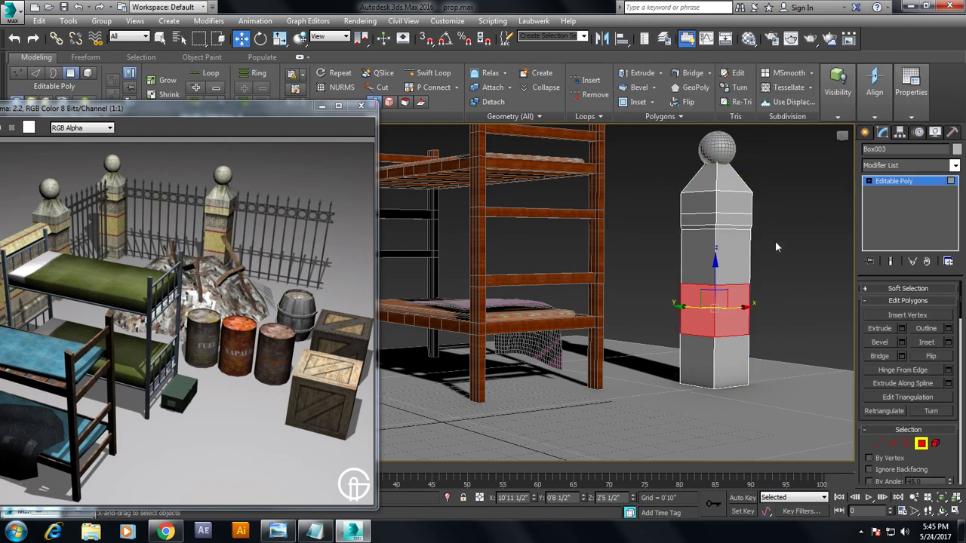
middle_click_drag(776, 241, 720, 275, "alt")
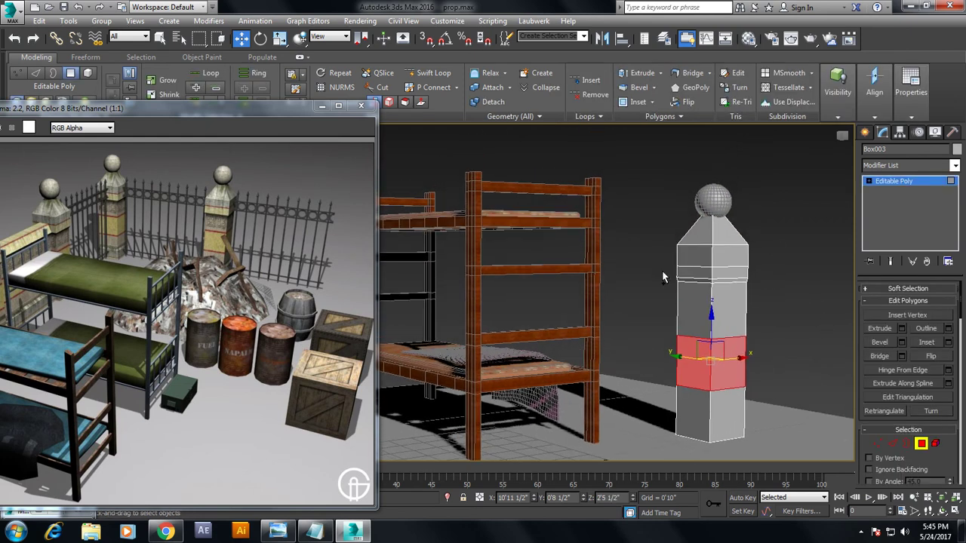
key("alt+w")
key("z")
key("alt+w")
scroll(702, 221, "down", 1)
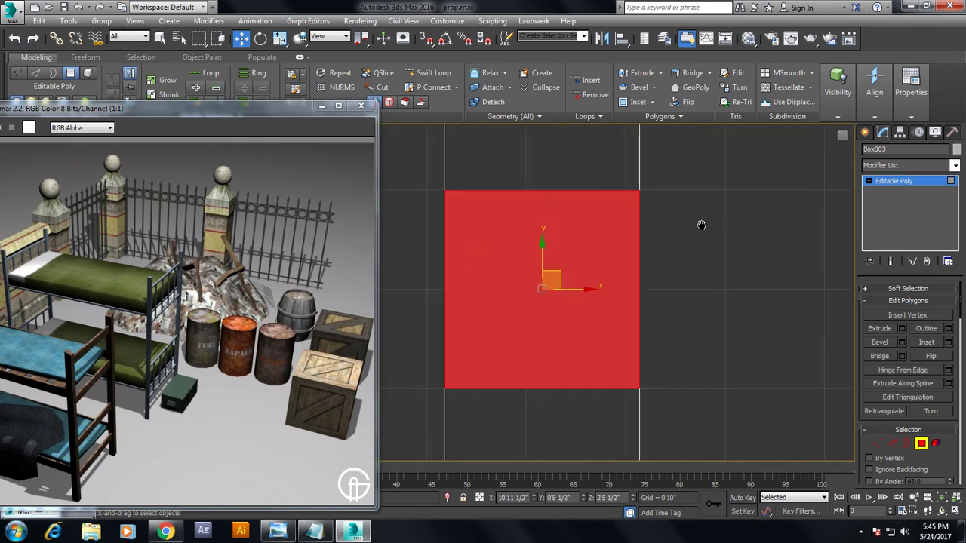
scroll(717, 181, "down", 3)
scroll(724, 162, "down", 3)
middle_click_drag(727, 166, 694, 321)
scroll(696, 327, "up", 1)
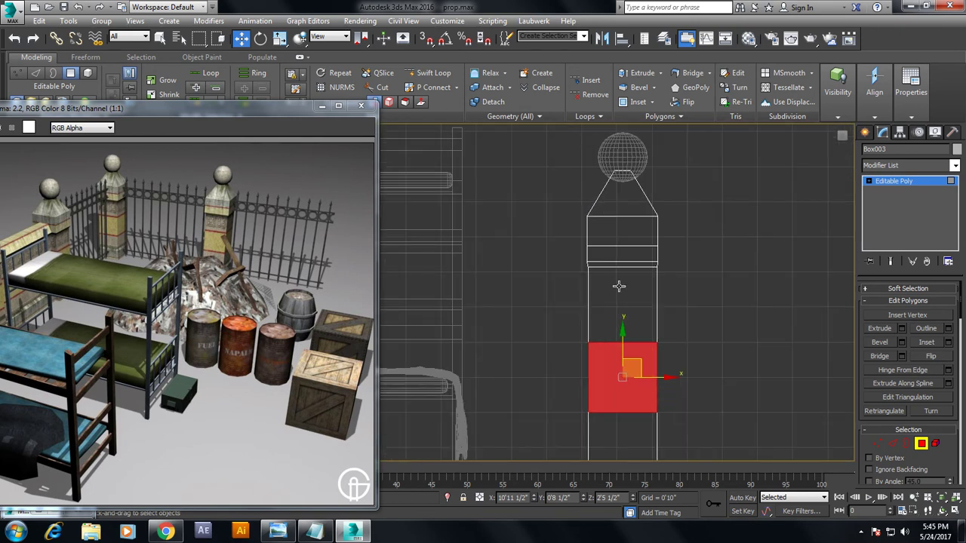
left_click_drag(570, 255, 715, 261)
Return to the perspective view and open the Material Editor
key("alt+w")
middle_click_drag(732, 326, 711, 295)
key("alt+w")
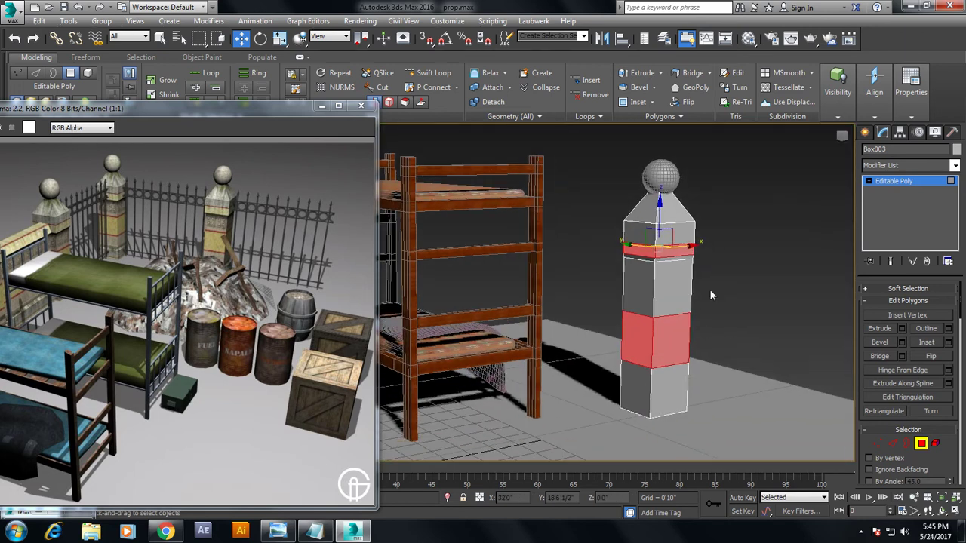
key("m")
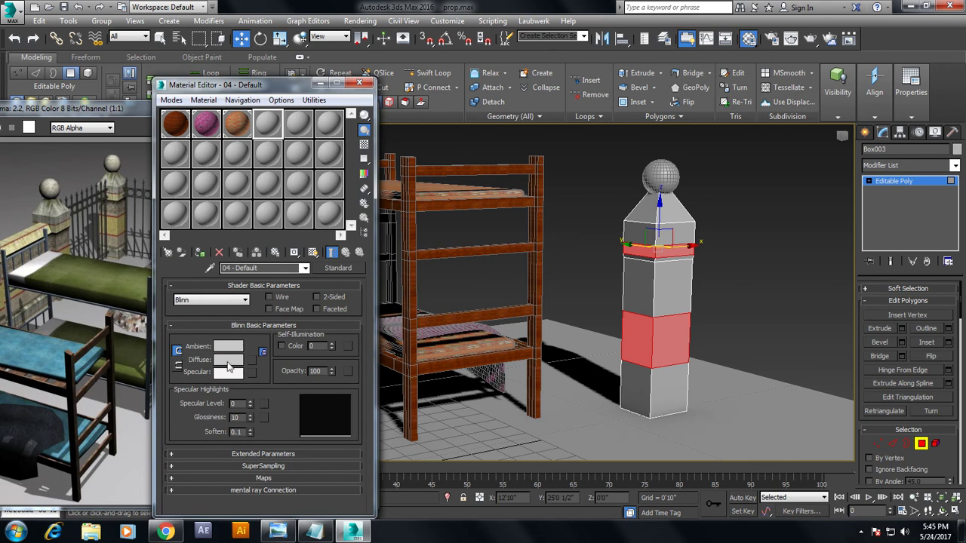
Give 04 - Default a pale gold diffuse colour and assign it to the selected bands
left_click(229, 360)
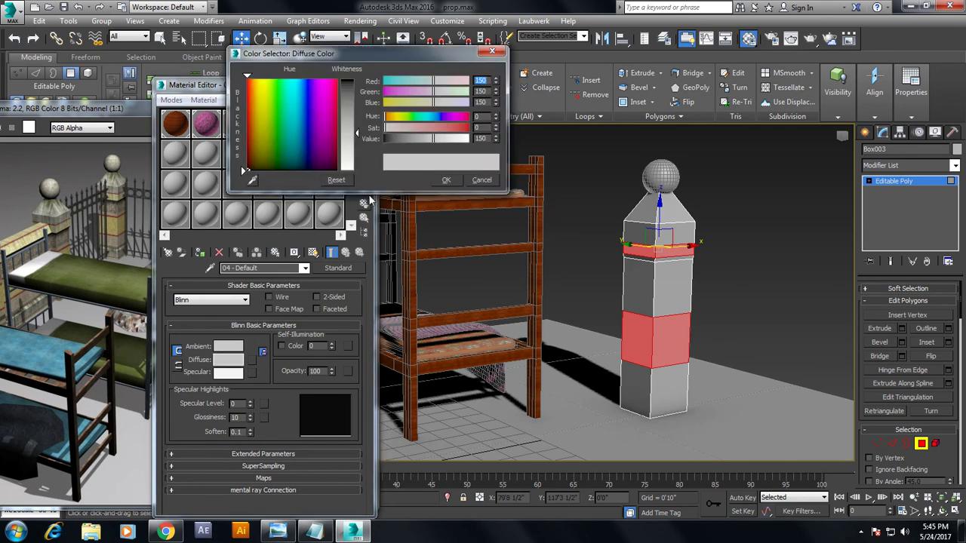
left_click(261, 113)
left_click_drag(261, 114, 258, 112)
left_click_drag(357, 133, 357, 100)
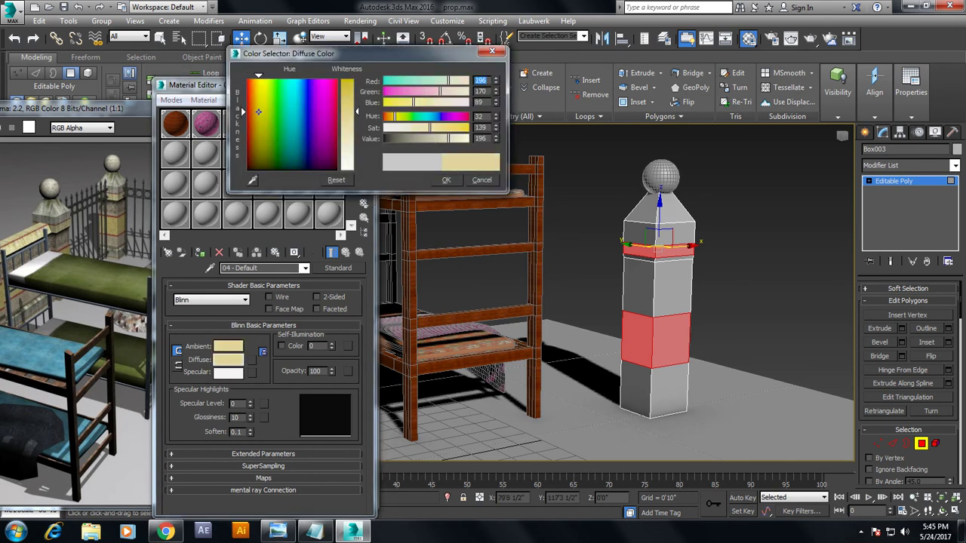
left_click(447, 180)
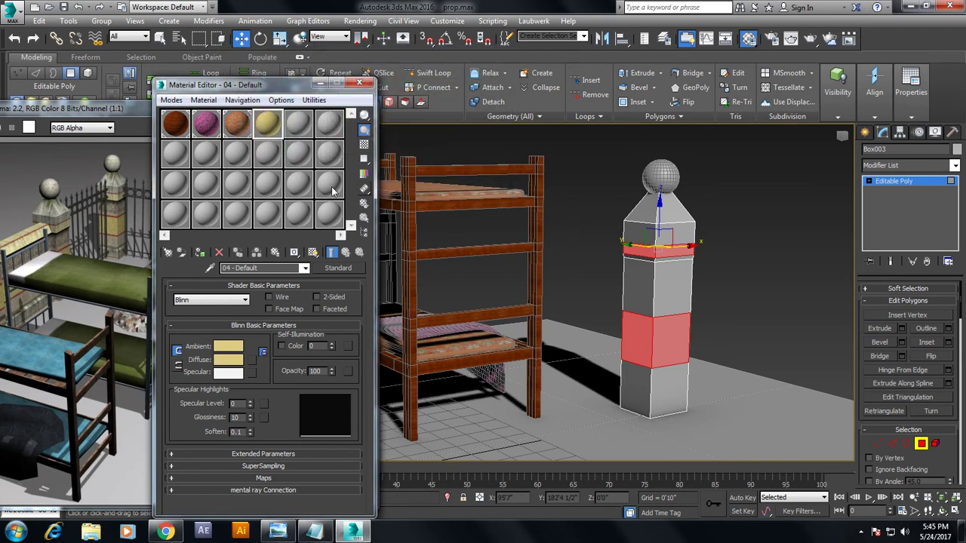
left_click(200, 252)
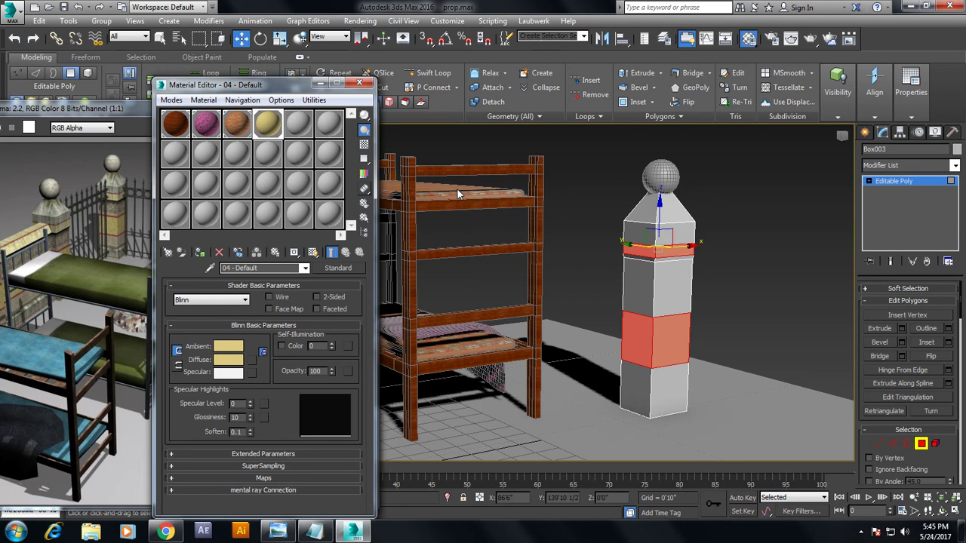
Invert the face selection and start a new material with a diffuse map
key("ctrl+i")
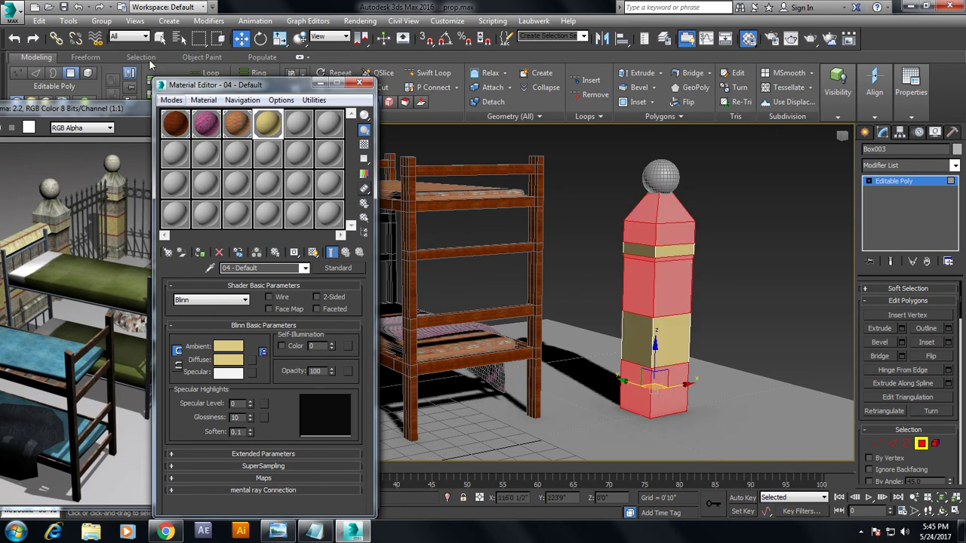
left_click(311, 125)
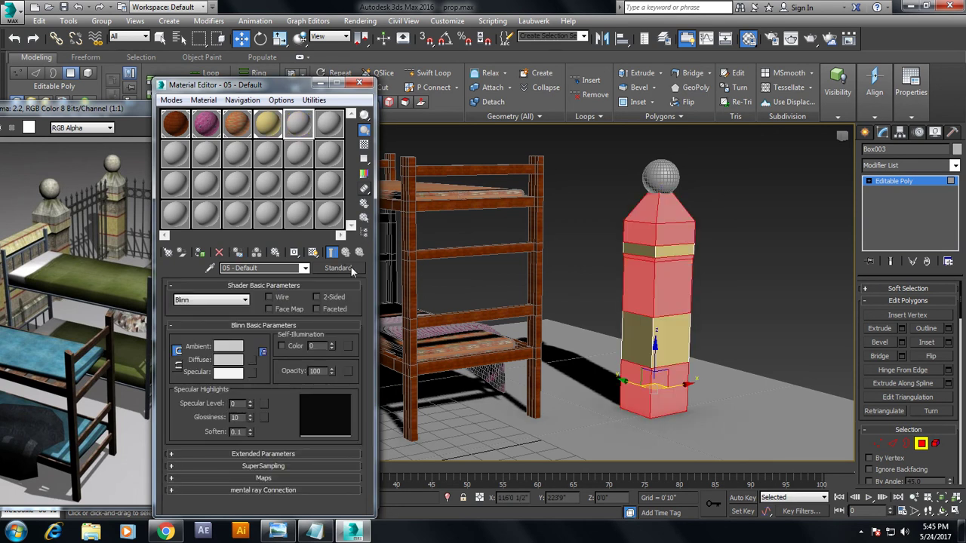
left_click(251, 363)
Load Architectural STUCCO12.JPG as the diffuse bitmap of 05 - Default and show it in the viewport
double_click(677, 99)
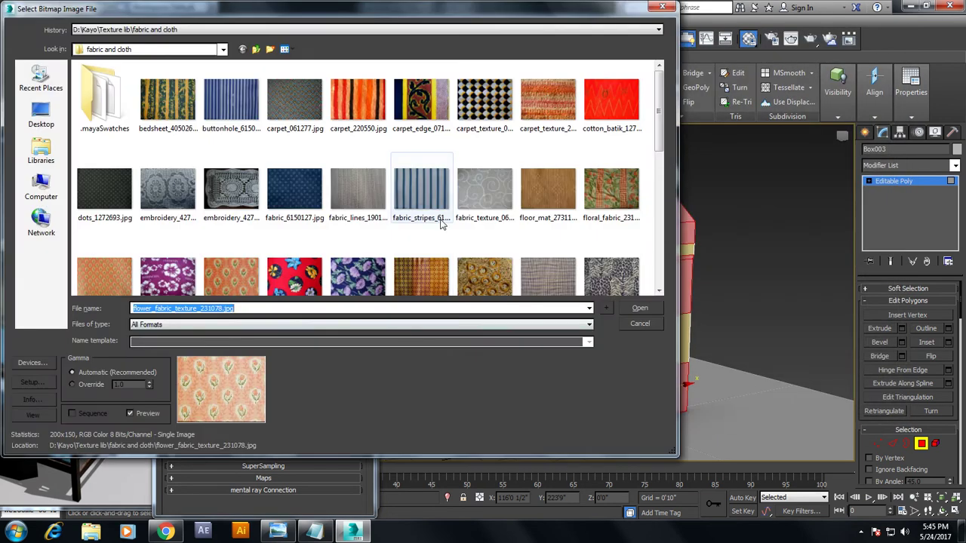
left_click(483, 192)
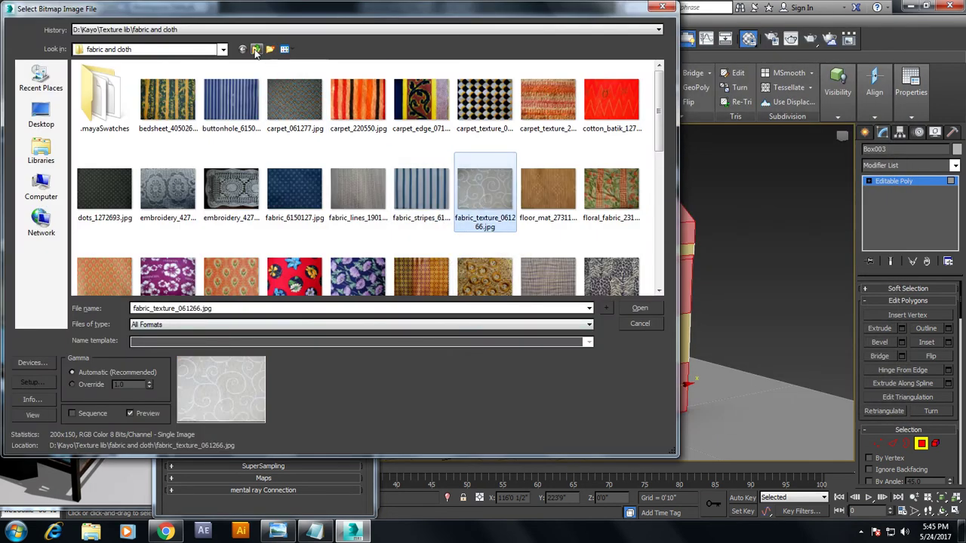
left_click(257, 50)
double_click(167, 98)
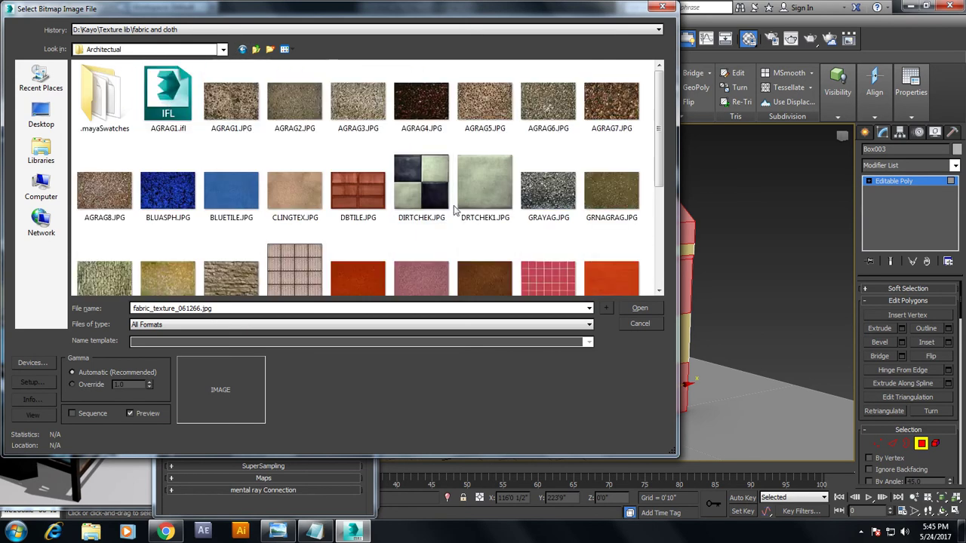
scroll(455, 211, "down", 5)
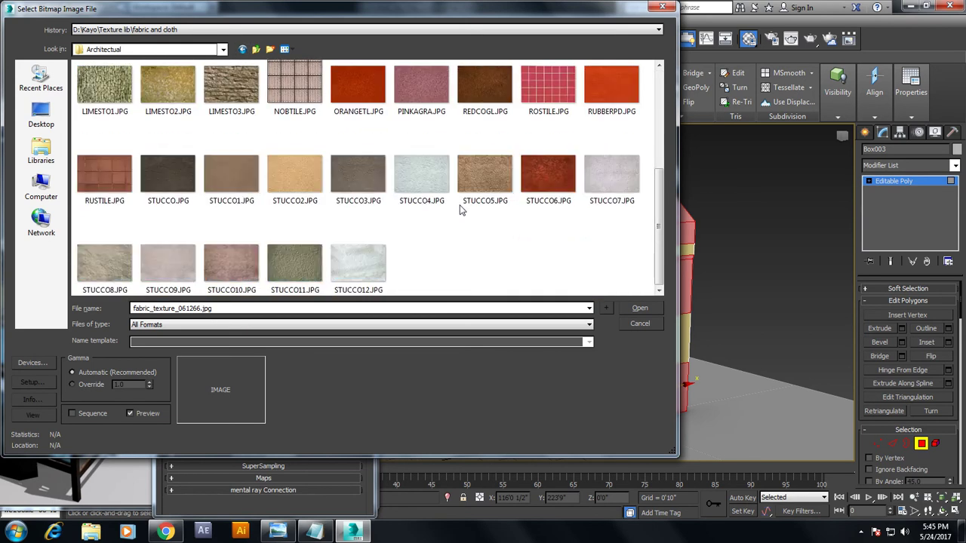
left_click(337, 268)
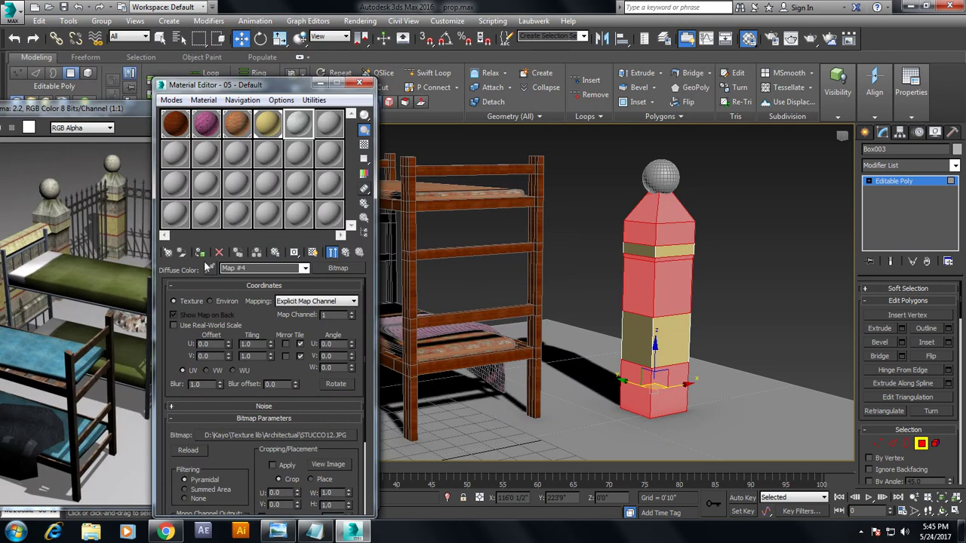
left_click(313, 252)
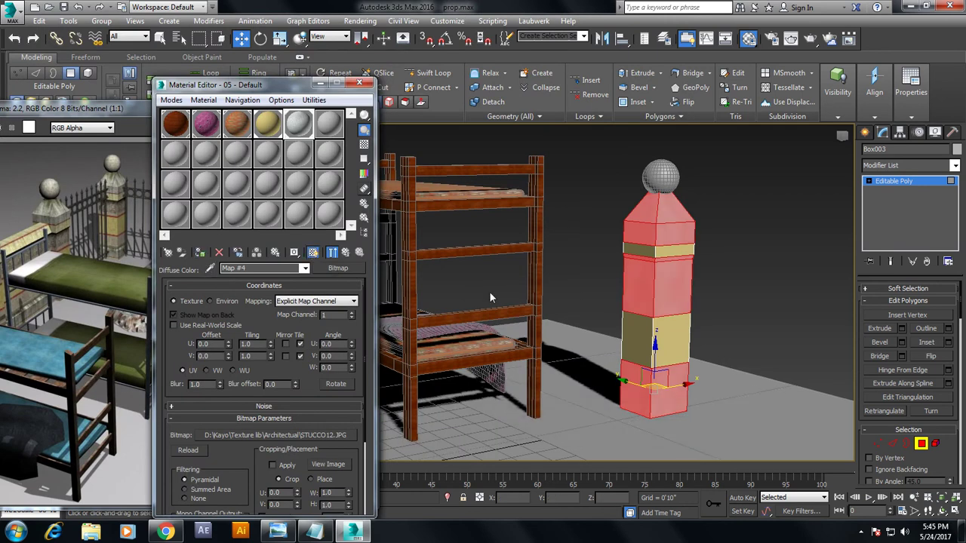
middle_click_drag(725, 258, 755, 253, "alt")
Add a UVW Map modifier with Box mapping to the pillar
left_click(954, 166)
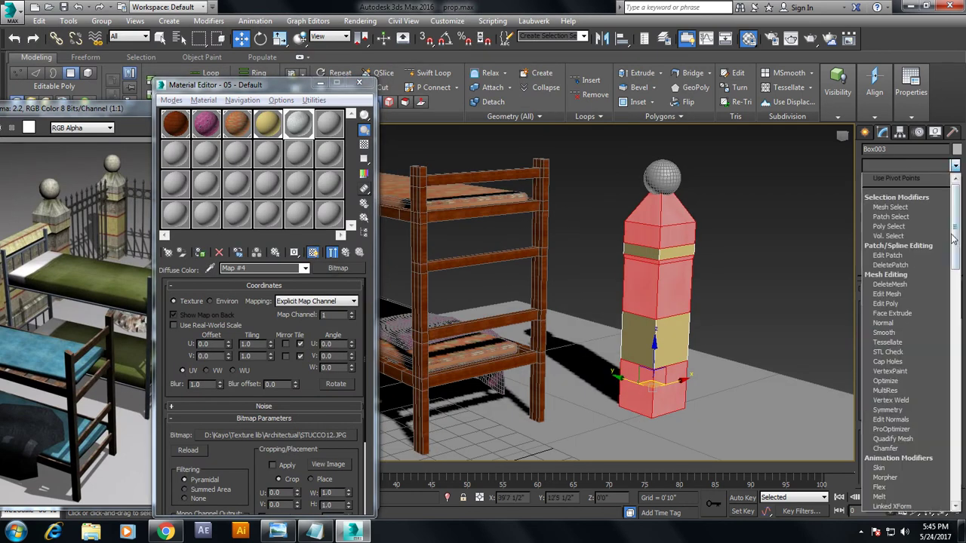
type("uv")
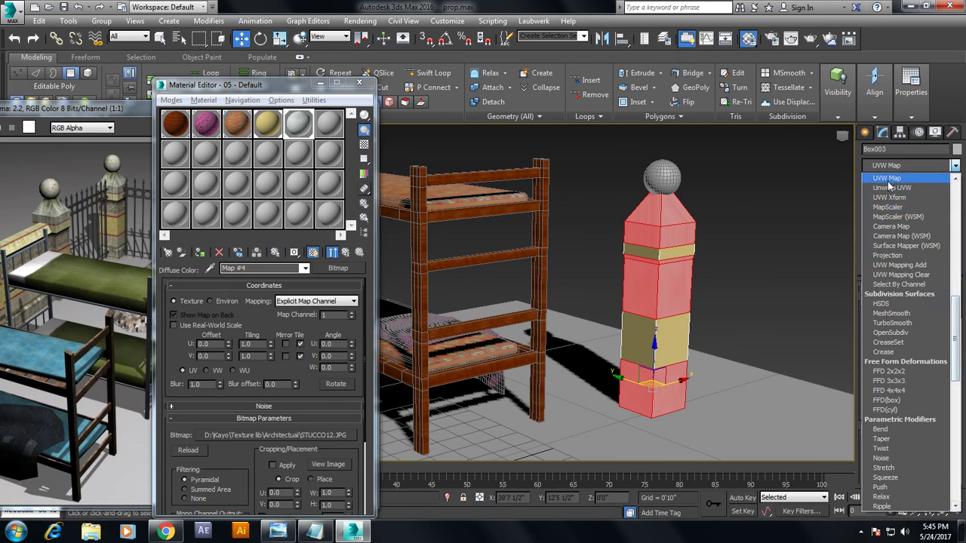
left_click(890, 180)
left_click(897, 358)
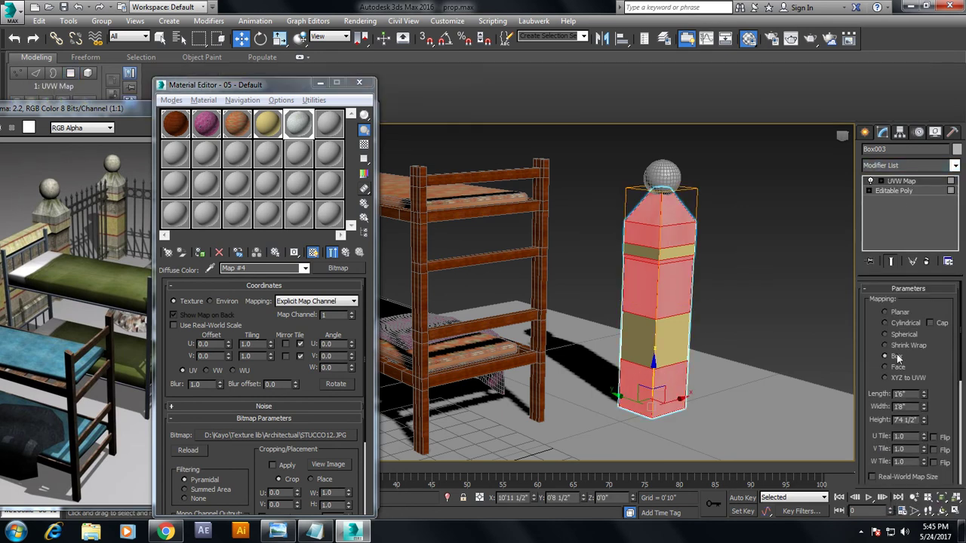
left_click(800, 276)
middle_click_drag(720, 297, 721, 290)
Assign the current material to the ball finial and inspect the textured pillar
left_click(680, 214)
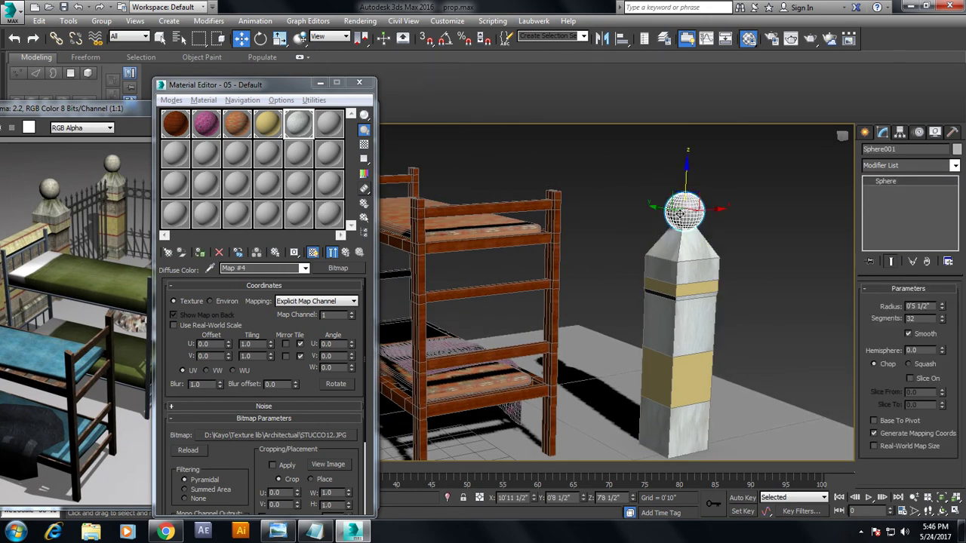
left_click(199, 252)
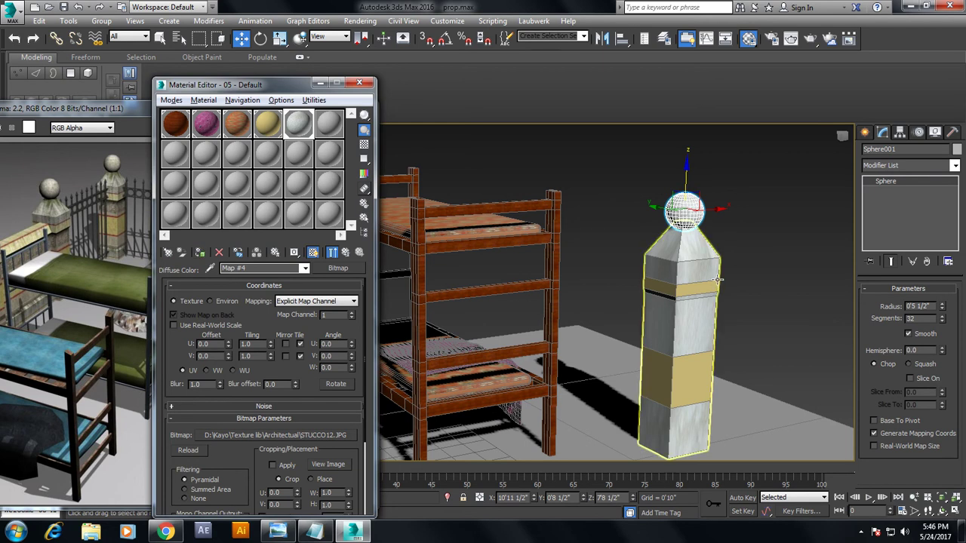
left_click(786, 211)
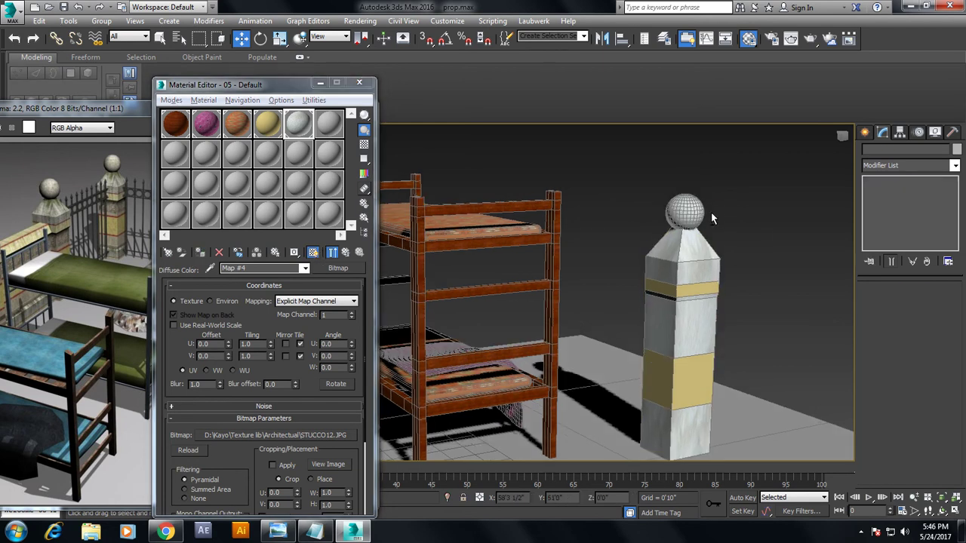
scroll(760, 201, "down", 5)
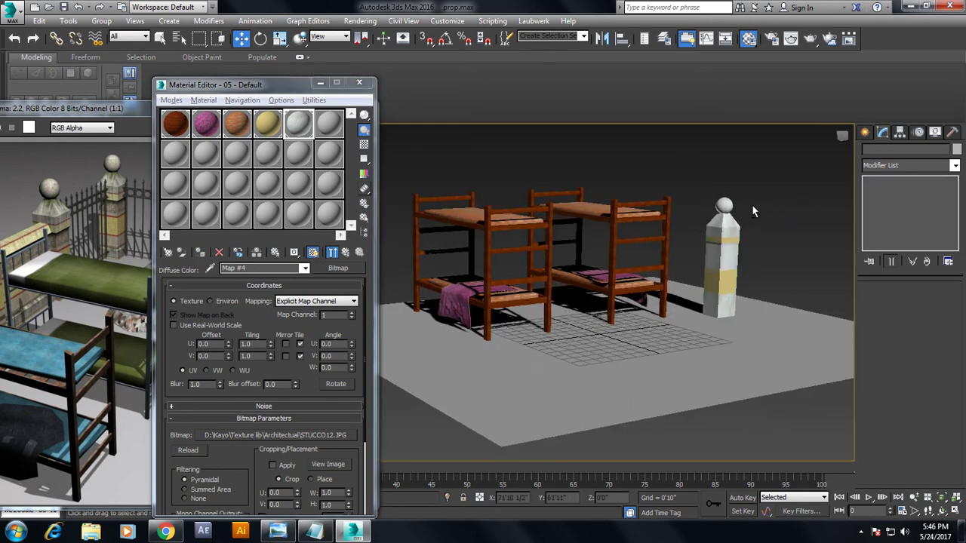
scroll(740, 237, "up", 2)
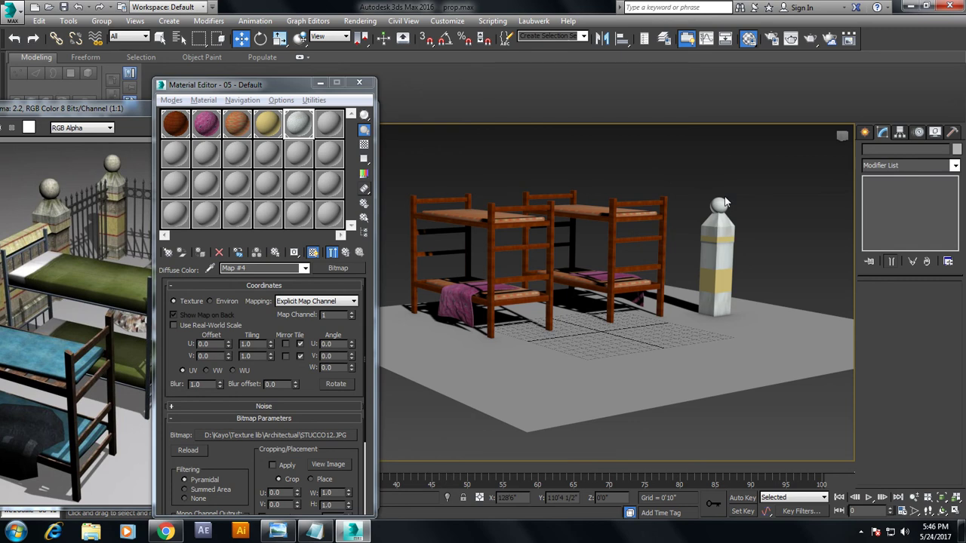
Add a Turbulence Noise bump map to the cream-gold 04 - Default material and edit its Size
left_click(717, 264)
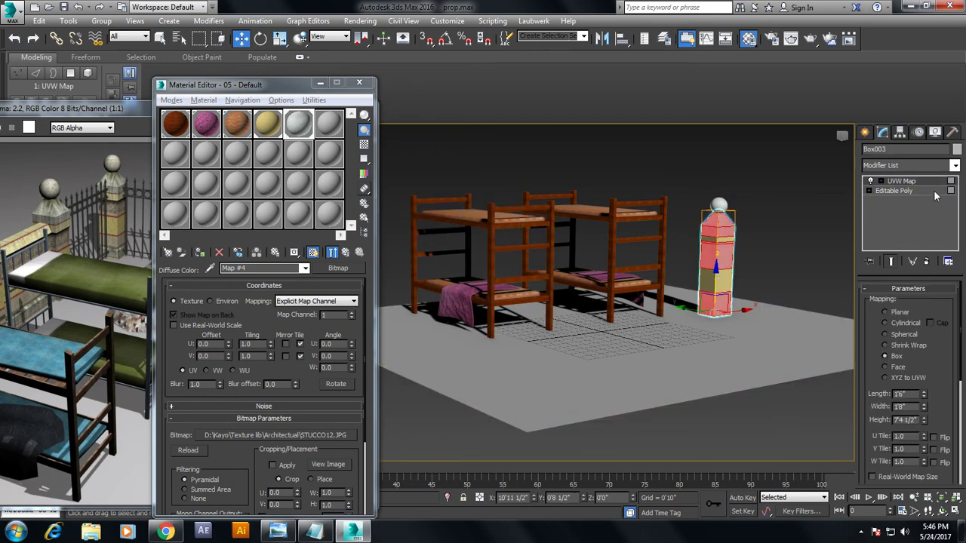
left_click(271, 117)
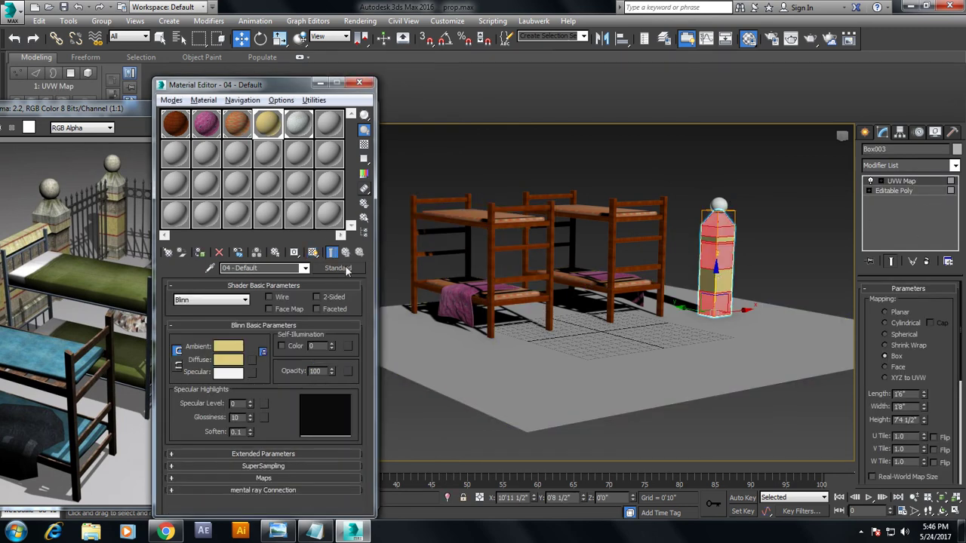
left_click(266, 477)
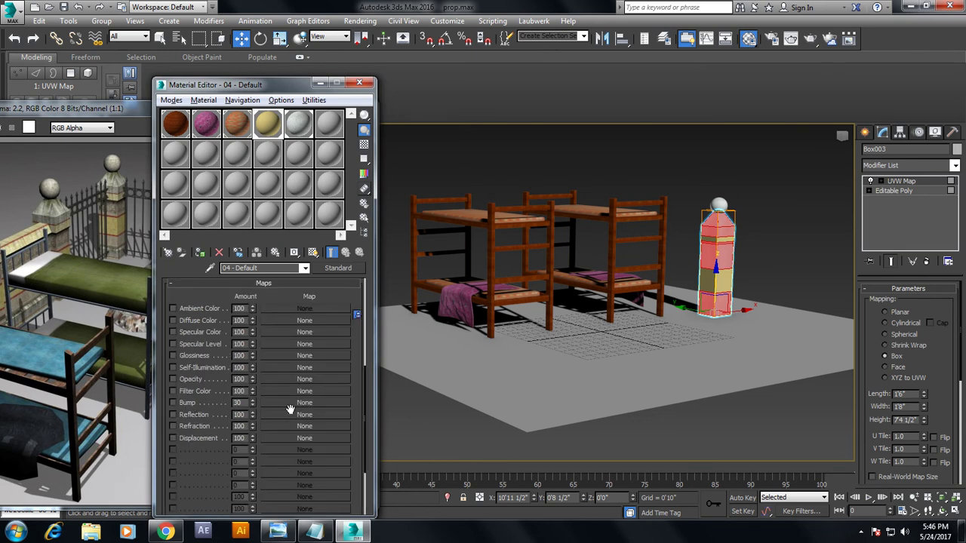
left_click(295, 404)
double_click(656, 292)
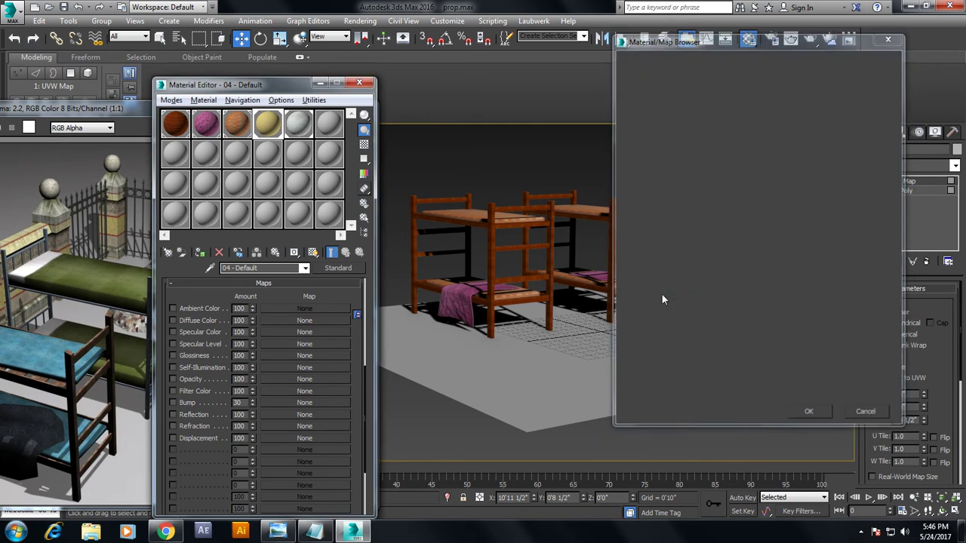
left_click(318, 407)
double_click(194, 436)
type("0")
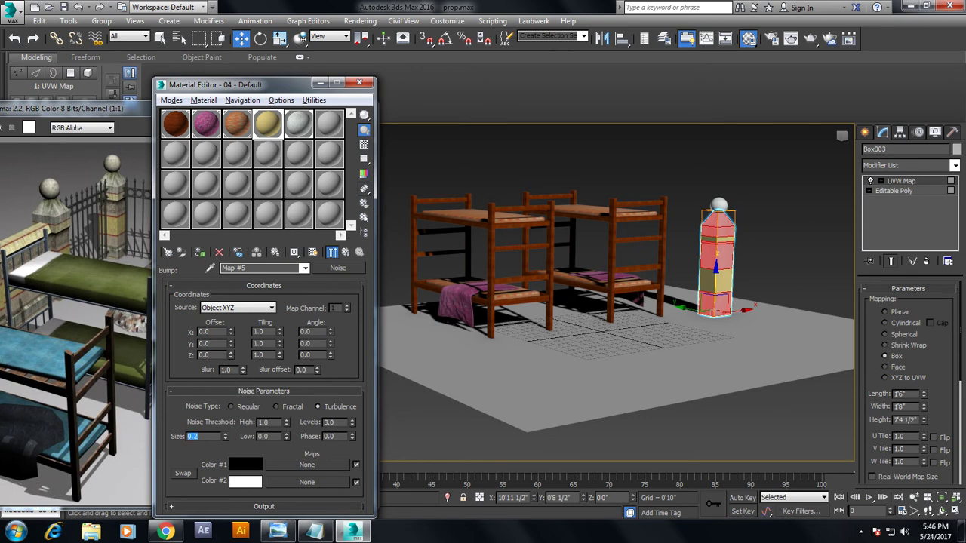
Convert the pillar to an Editable Poly, baking its texture mapping into the mesh
scroll(833, 225, "up", 5)
right_click(823, 242)
scroll(632, 294, "down", 2)
scroll(696, 255, "down", 4)
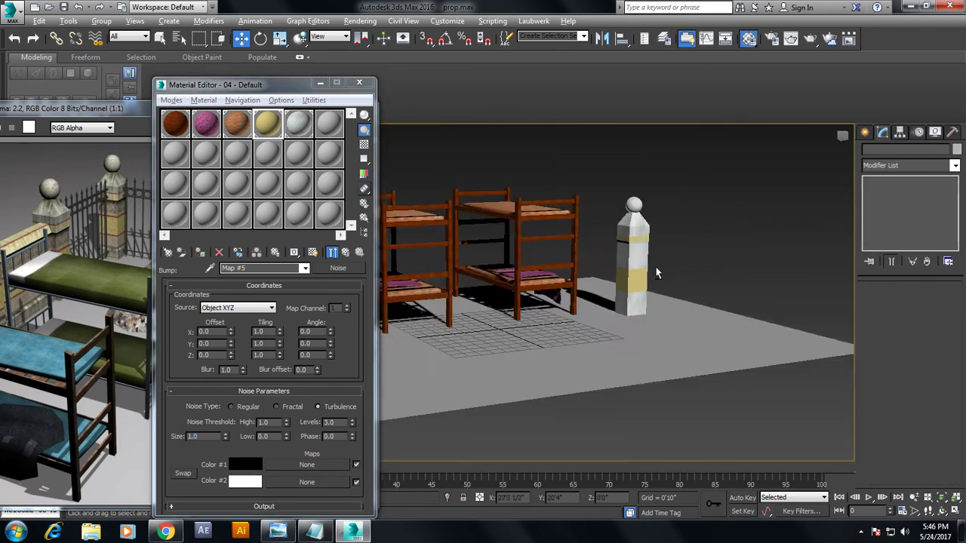
scroll(660, 266, "up", 1)
left_click(612, 257)
left_click(608, 195, "ctrl")
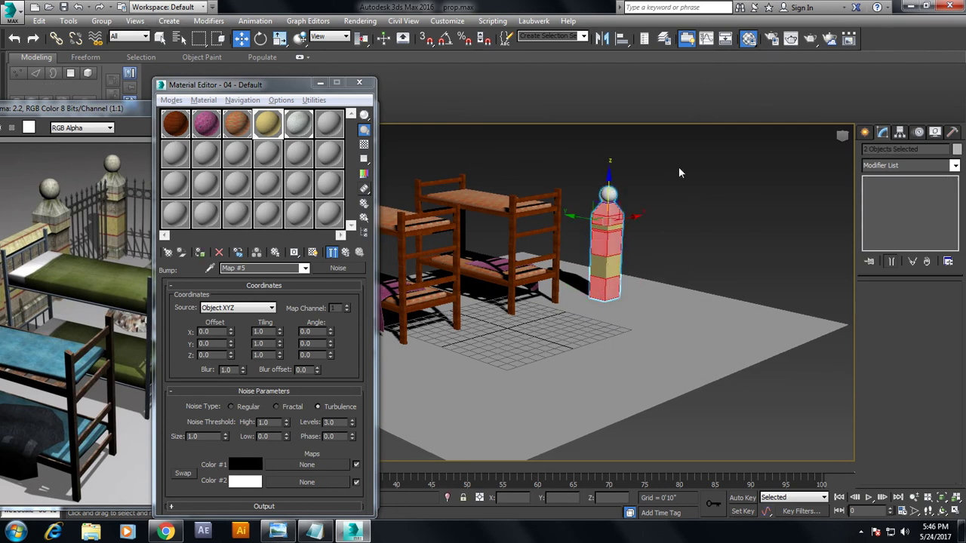
left_click(610, 249)
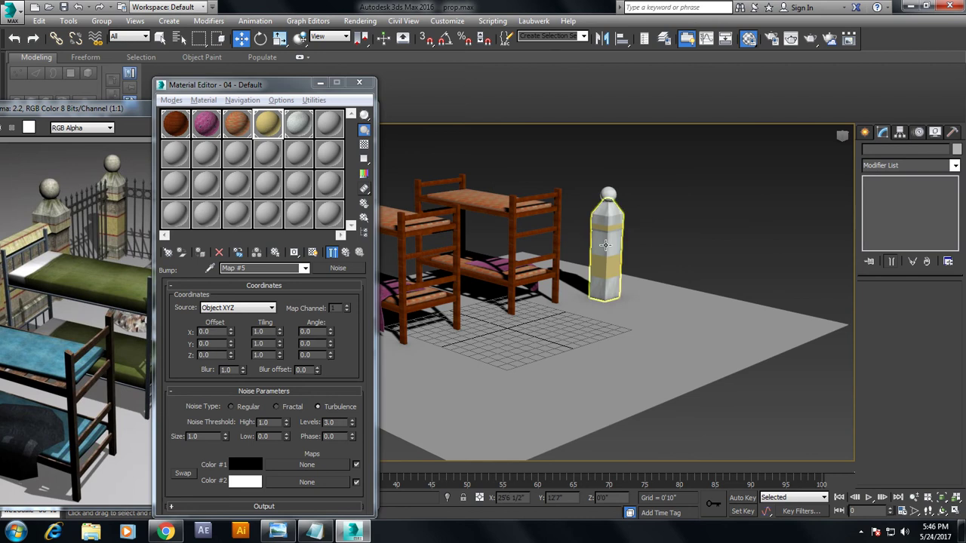
right_click(610, 249)
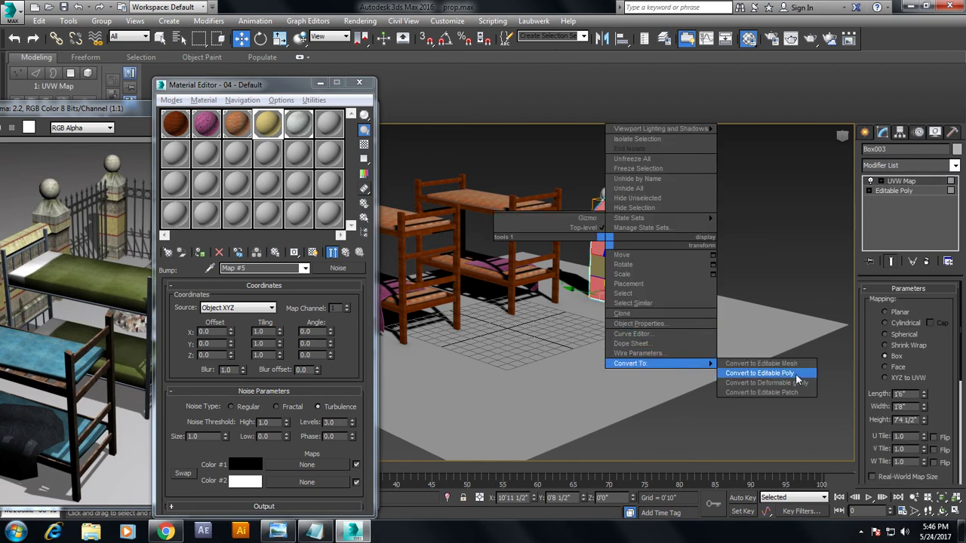
left_click(800, 376)
Group the pillar with its top ball as Group001
left_click(608, 195, "ctrl")
left_click(101, 21)
left_click(121, 35)
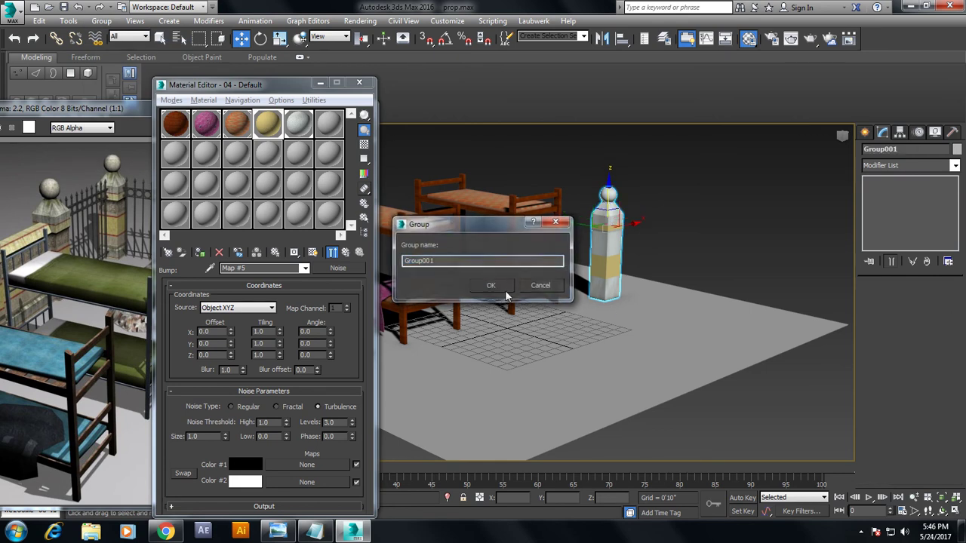
left_click(496, 284)
middle_click_drag(617, 262, 651, 287, "alt")
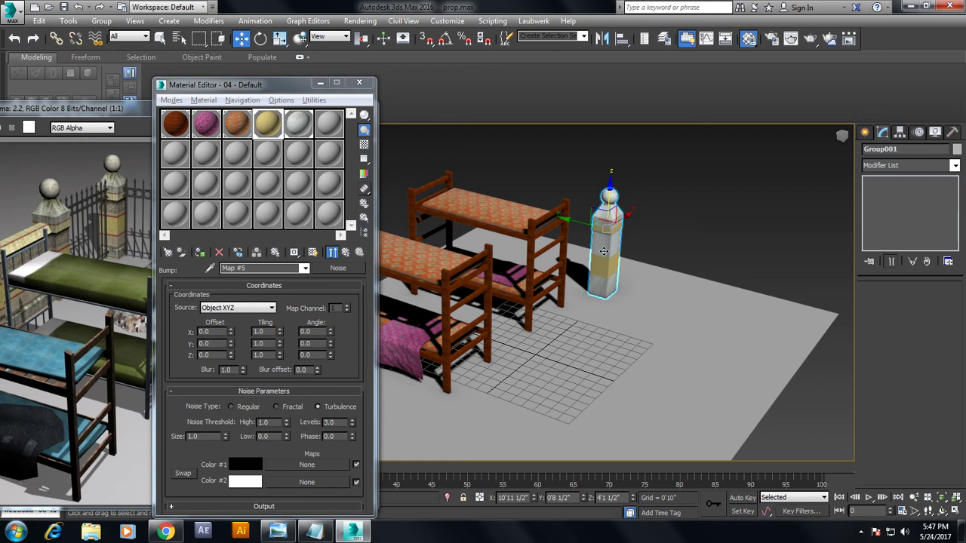
middle_click_drag(656, 268, 649, 266, "alt")
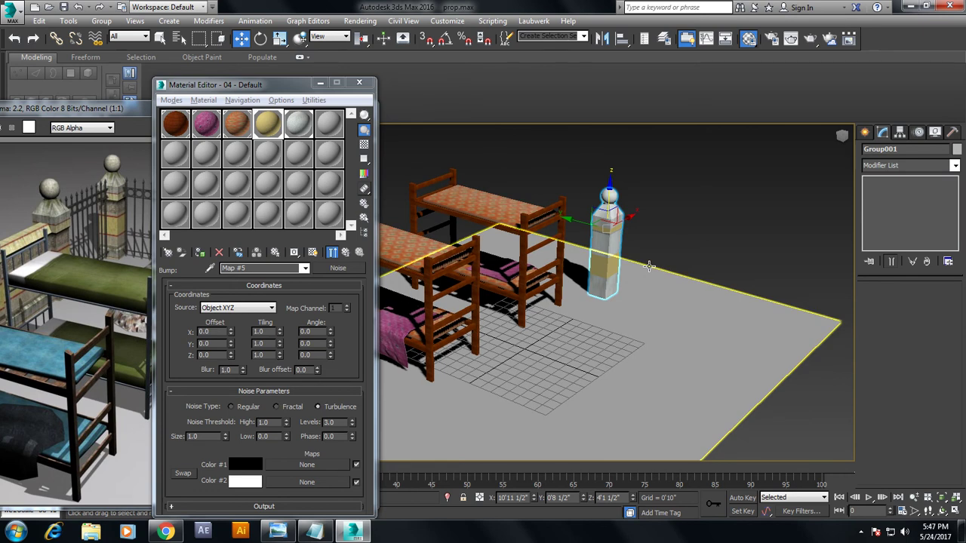
mouse_move(198, 89)
left_mouse_down()
mouse_move(568, 114)
mouse_move(84, 50)
left_mouse_up()
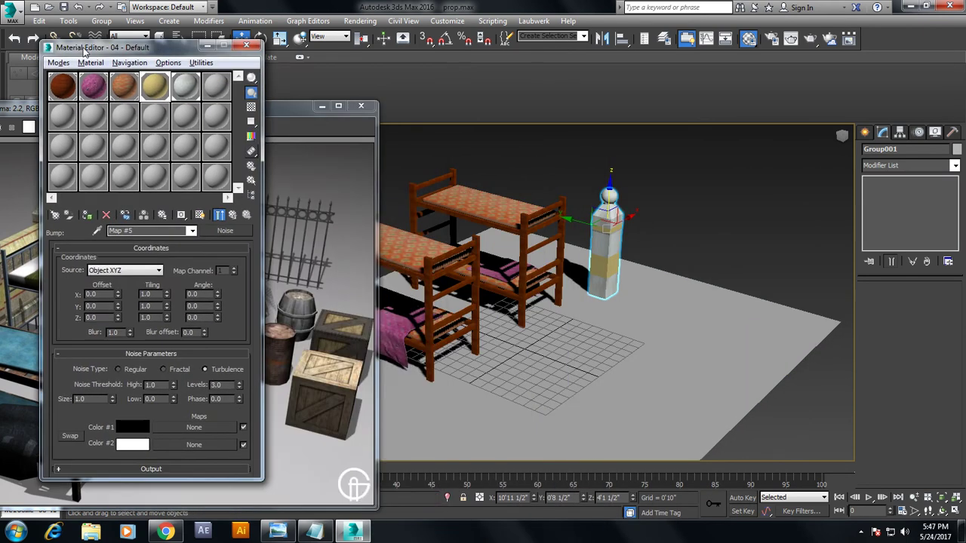
Maximize the Left viewport in wireframe, framing the bunk bed and the Group001 pillar
left_click(866, 132)
key("alt+w")
key("alt+w")
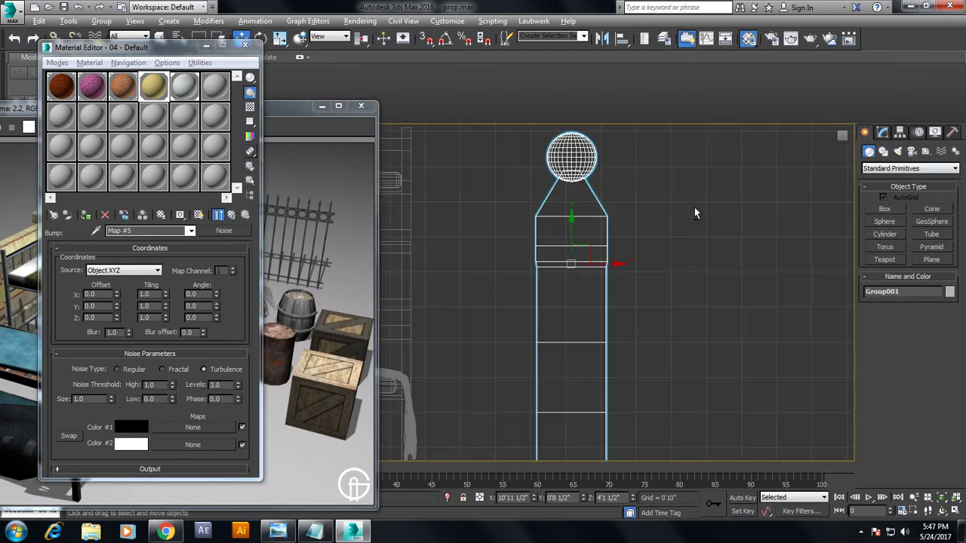
key("alt+w")
key("alt+w")
scroll(561, 327, "down", 3)
scroll(624, 318, "down", 2)
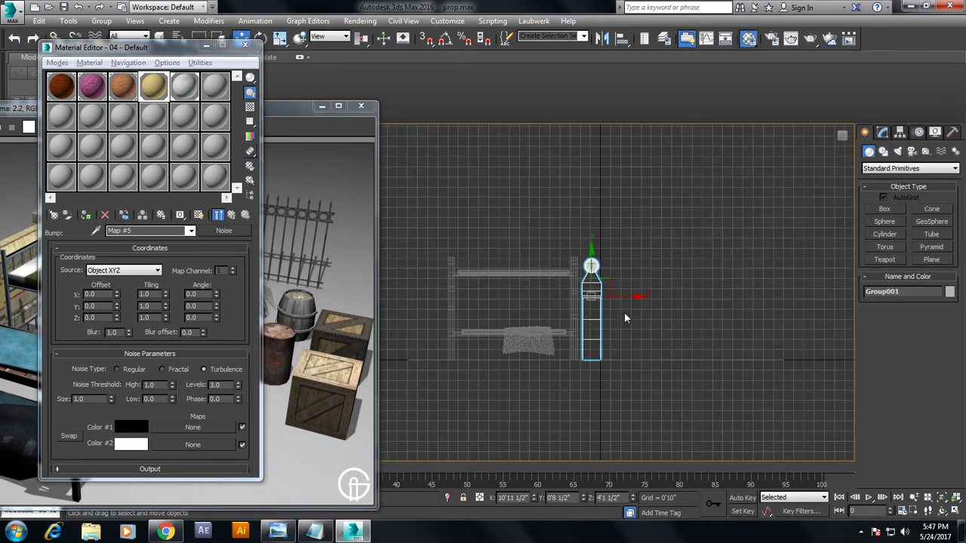
scroll(621, 306, "up", 1)
key("alt+w")
middle_click_drag(740, 197, 728, 207)
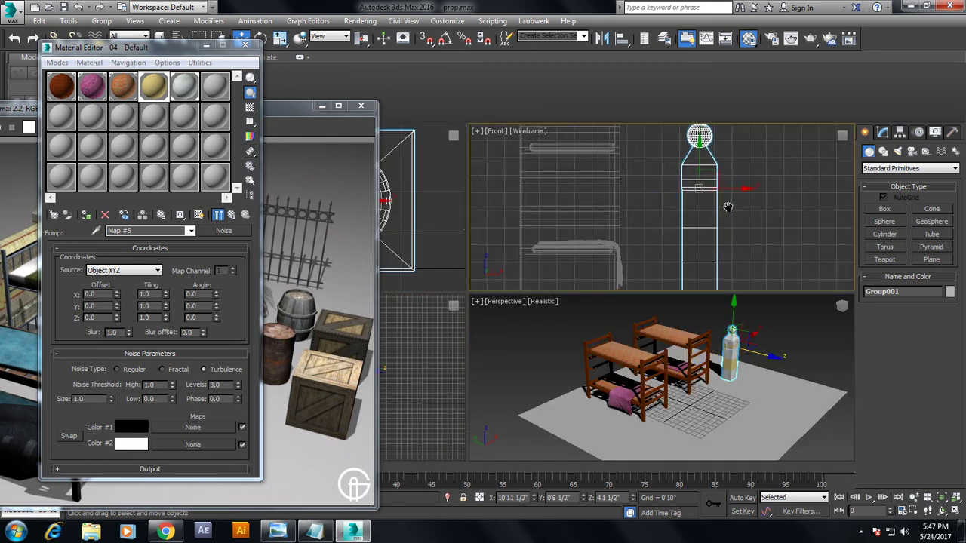
key("alt+w")
scroll(664, 231, "down", 2)
scroll(697, 240, "down", 1)
scroll(640, 246, "up", 1)
key("alt+w")
middle_click(415, 343)
key("alt+w")
scroll(474, 332, "up", 3)
scroll(503, 327, "down", 4)
scroll(503, 326, "up", 4)
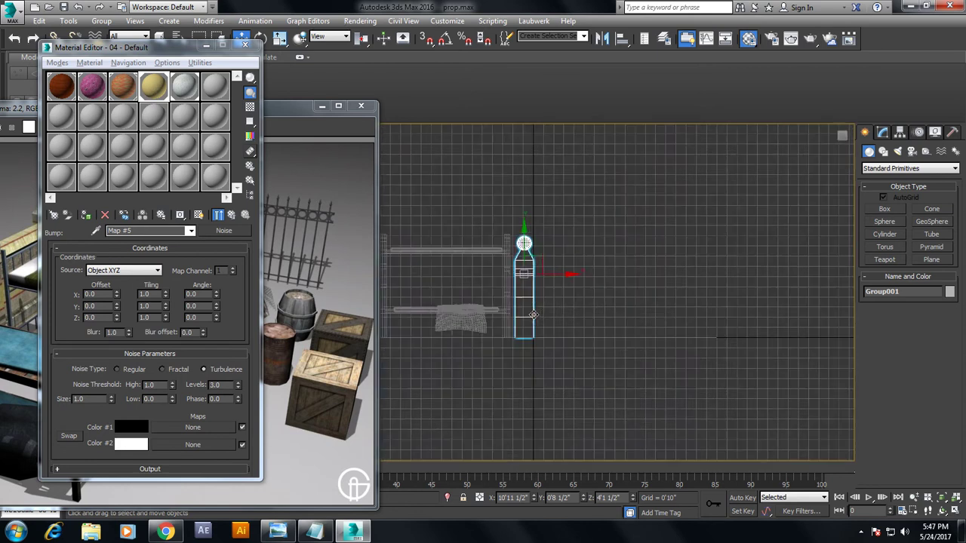
scroll(528, 302, "up", 1)
Close the material editor and minimize the reference render window
left_click(304, 110)
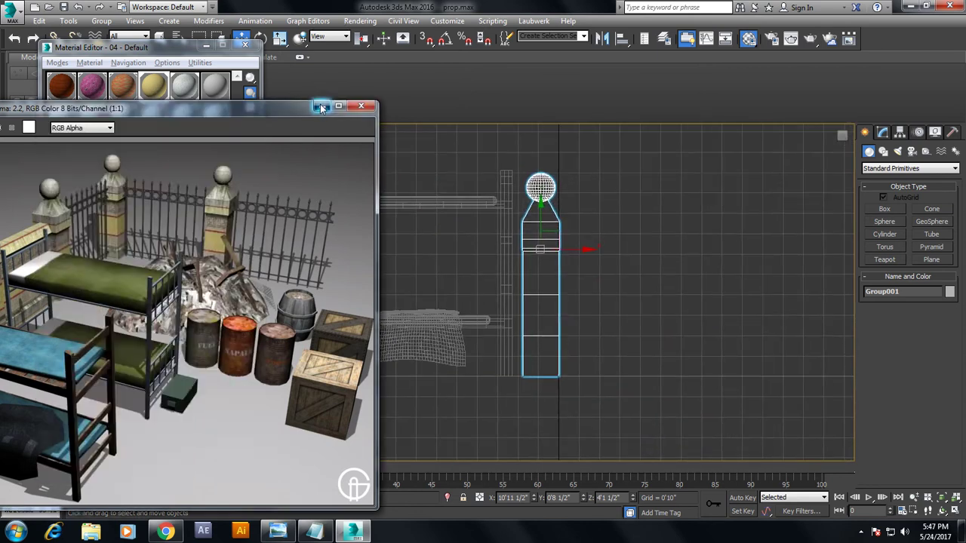
left_click(321, 106)
left_click(245, 44)
left_click(39, 509)
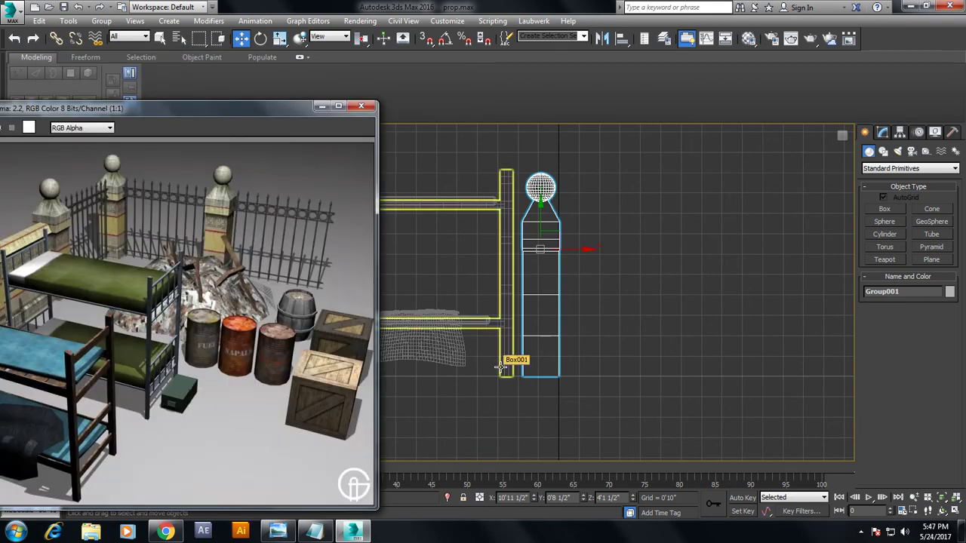
left_click(322, 106)
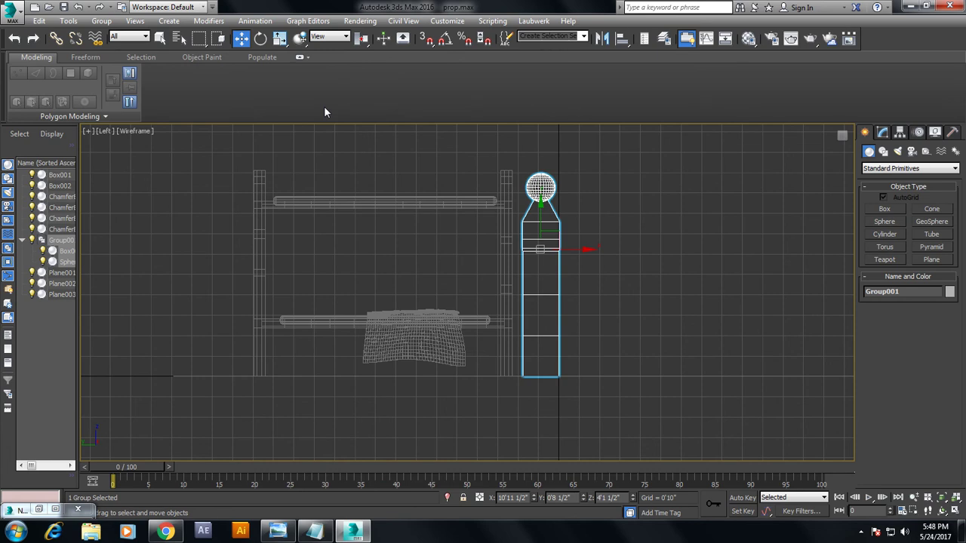
Draw a straight vertical line, Line001, beside the pillar down to ground level
left_click(883, 151)
left_click(885, 218)
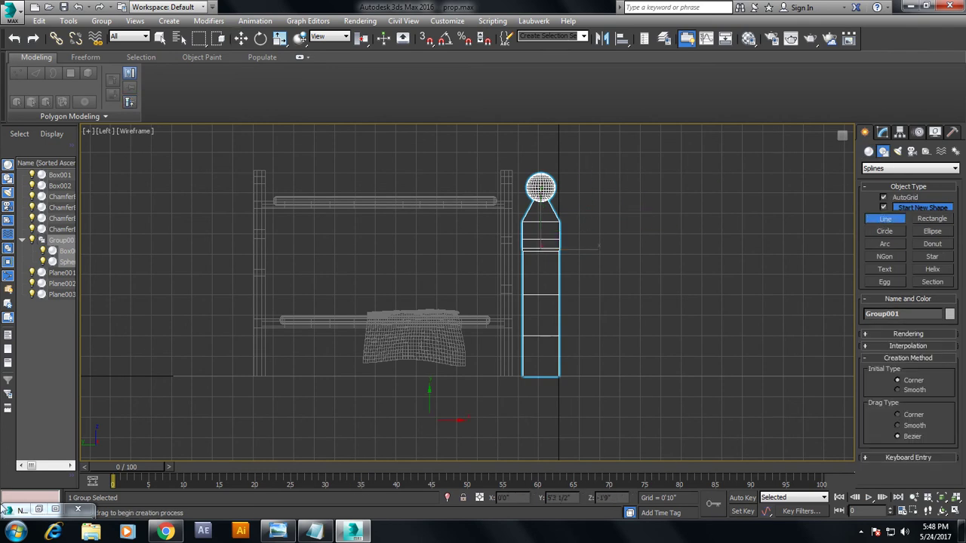
left_click(39, 510)
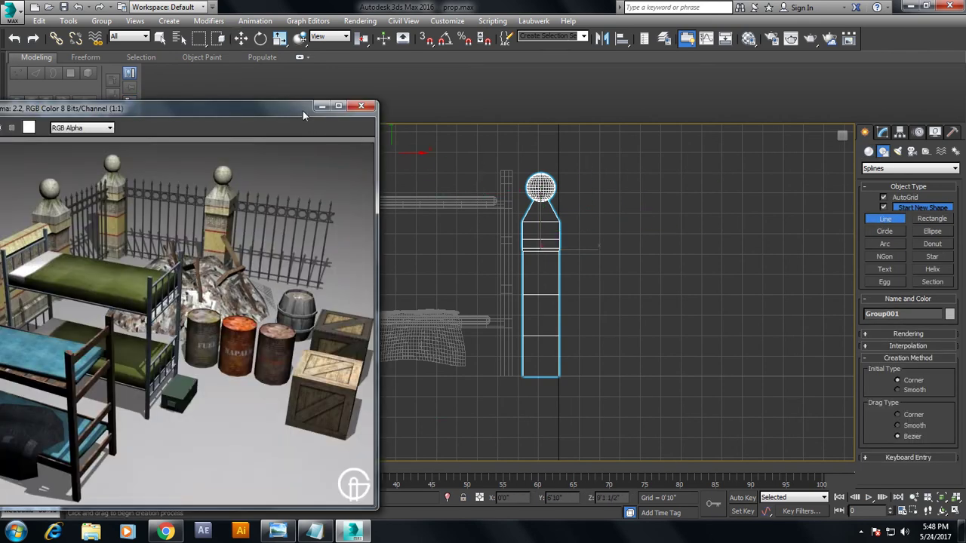
left_click(325, 106)
left_click(584, 219)
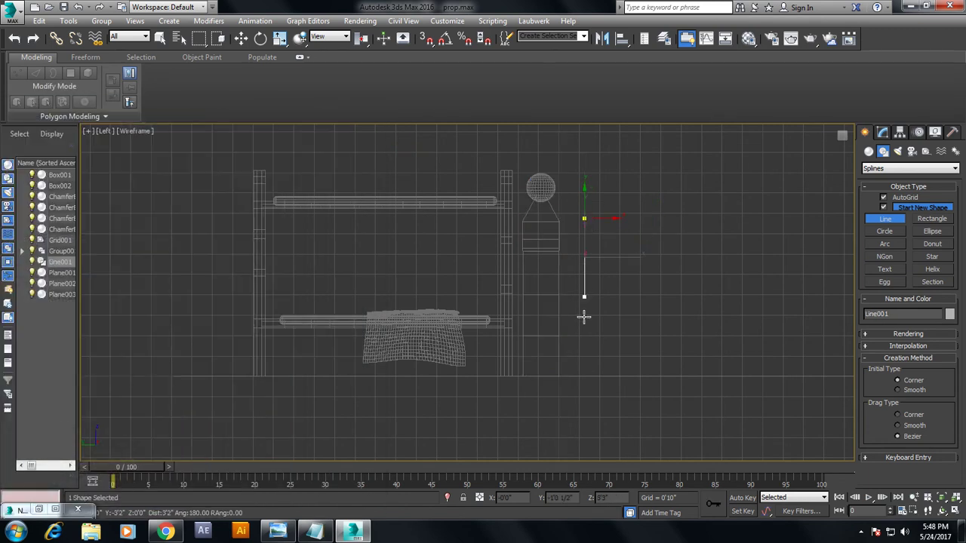
right_click(581, 370, "shift")
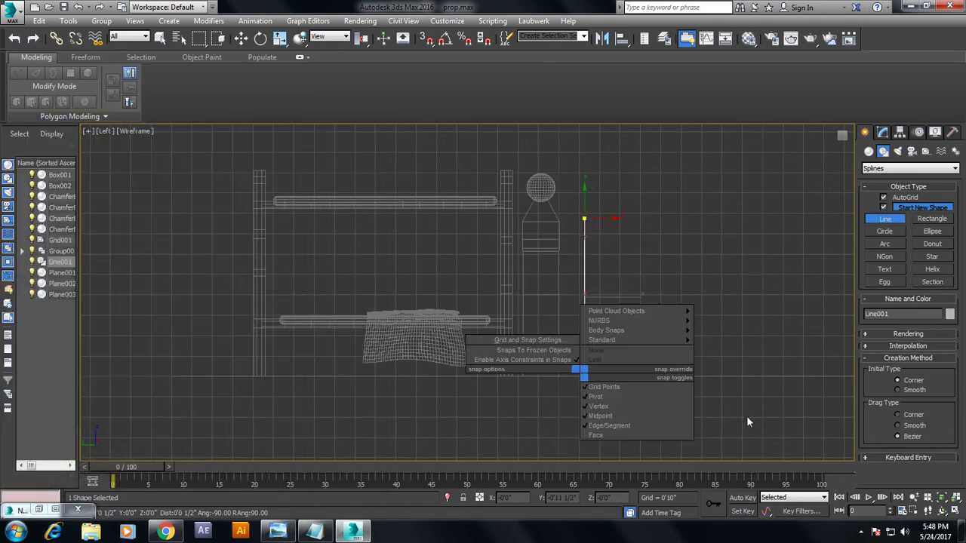
right_click(782, 408)
Maximize the Perspective view and zoom extents to show the whole scene
key("z")
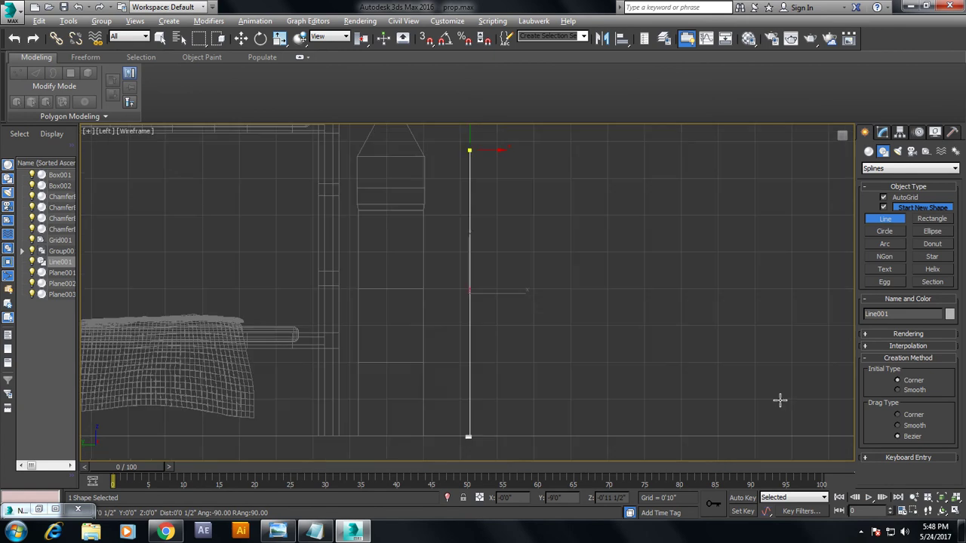
key("w")
key("alt+w")
middle_click(781, 406)
key("alt+w")
key("z")
scroll(620, 338, "up", 1)
key("ctrl+shift+z")
Enable Line001 in viewport as a Rectangular bar, Length 0'1" and Width 0'1 1/2"
left_click(883, 132)
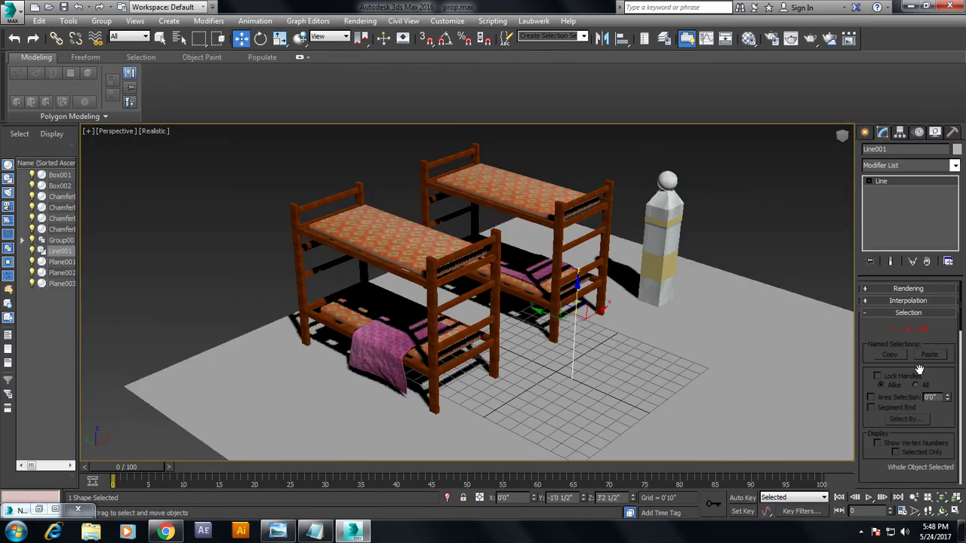
left_click(899, 288)
left_click(887, 307)
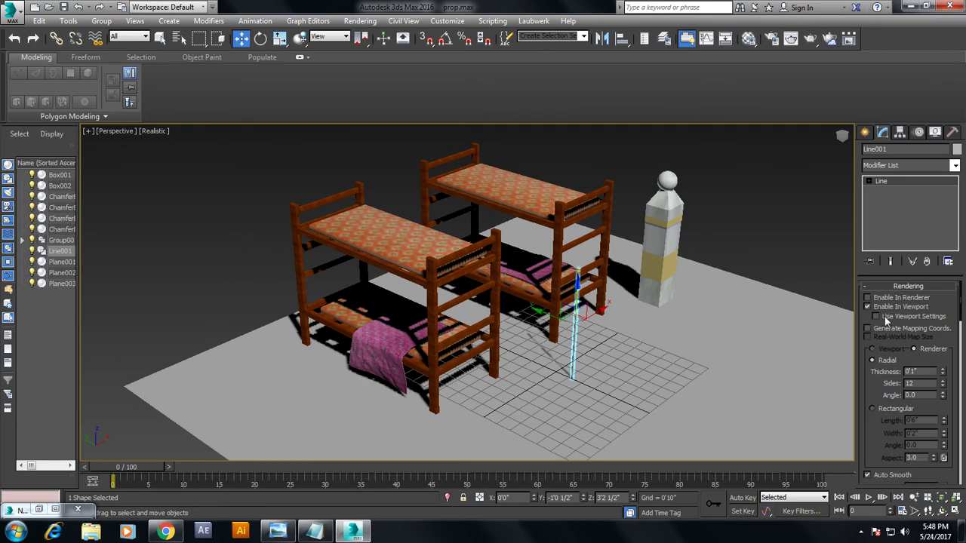
left_click(909, 410)
left_click_drag(944, 420, 951, 473)
mouse_move(529, 317)
middle_mouse_down("alt")
mouse_move(588, 300)
mouse_move(609, 377)
mouse_move(590, 299)
mouse_move(595, 307)
middle_mouse_up("alt")
scroll(587, 300, "up", 5)
scroll(595, 307, "up", 1)
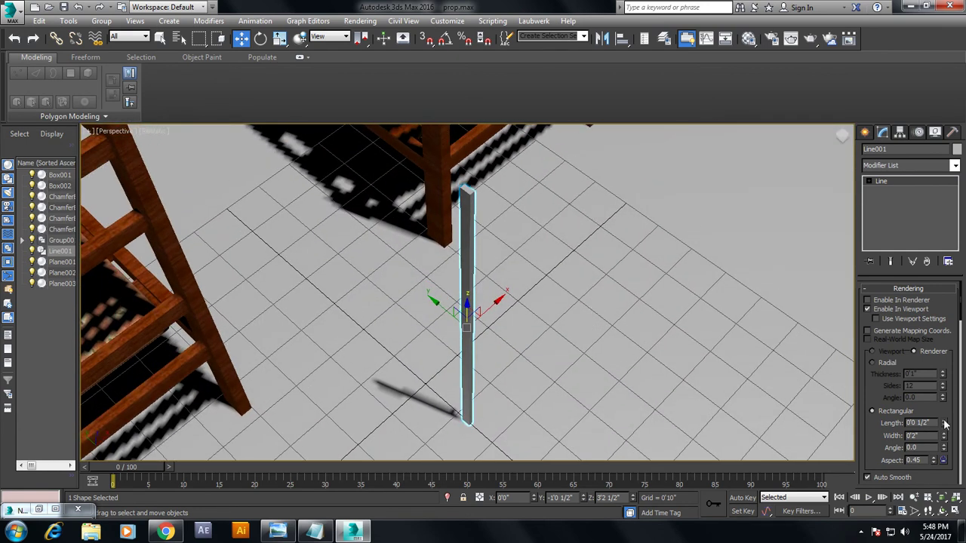
left_click_drag(945, 428, 948, 449)
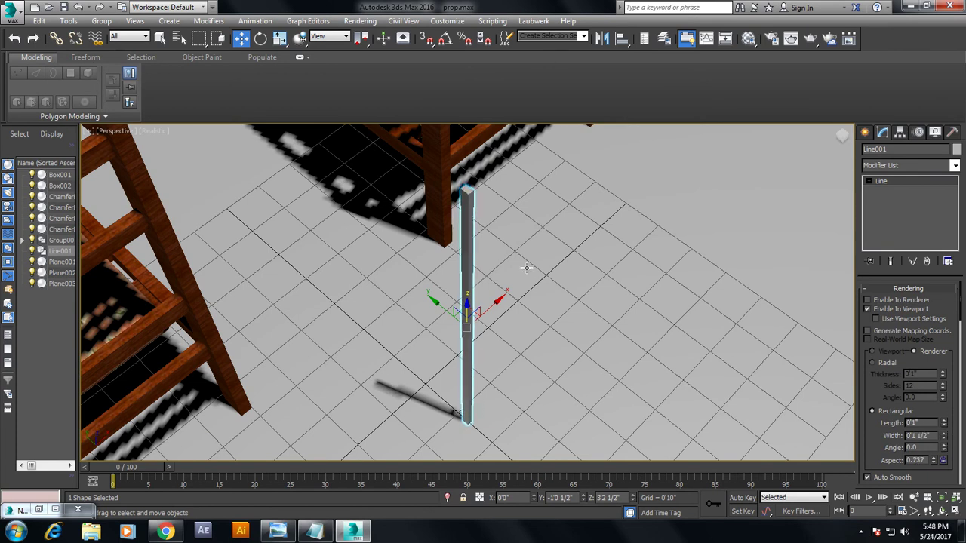
middle_click_drag(526, 267, 520, 249, "alt")
scroll(516, 240, "up", 3)
scroll(512, 231, "up", 2)
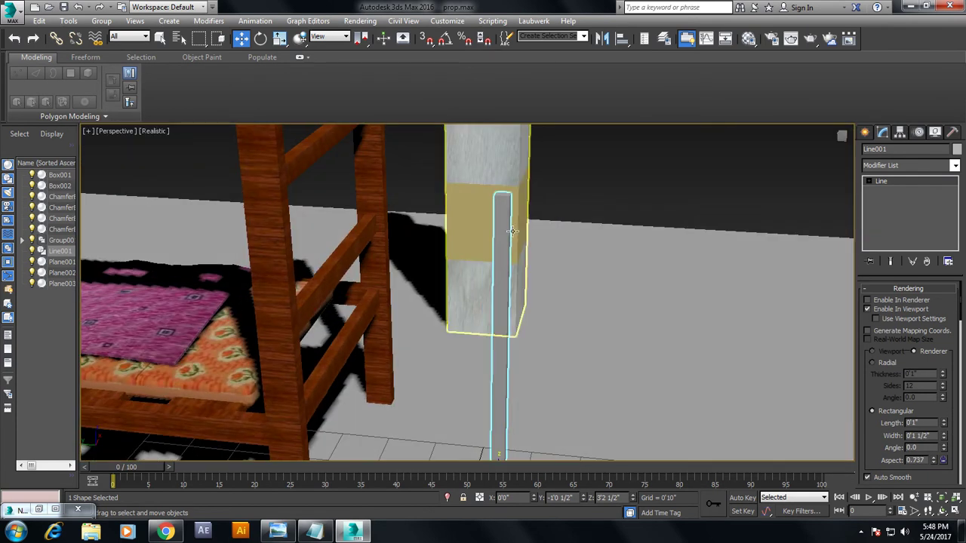
right_click(505, 213)
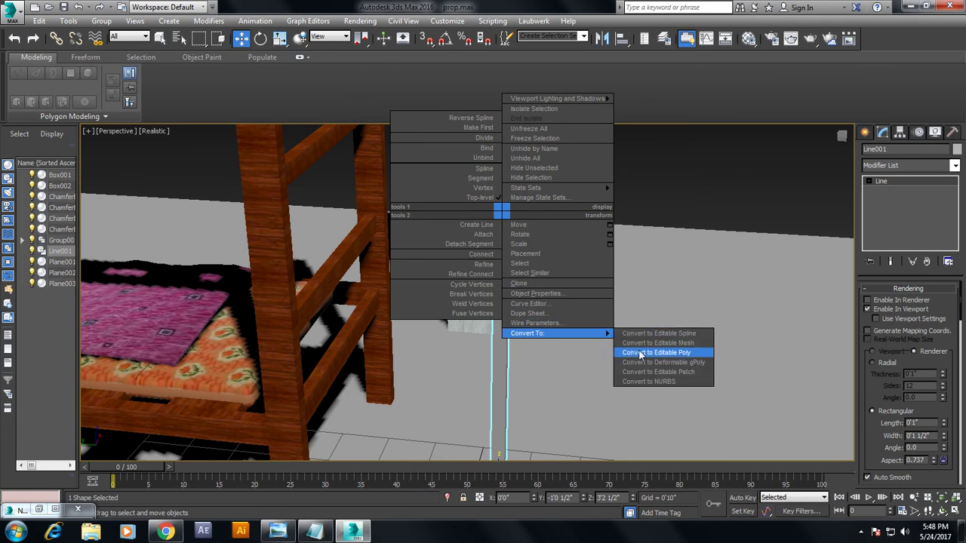
Convert the bar to Editable Poly and extrude its top face by 0'1 1/2"
left_click(640, 354)
middle_click_drag(619, 274, 604, 285, "alt")
key("4")
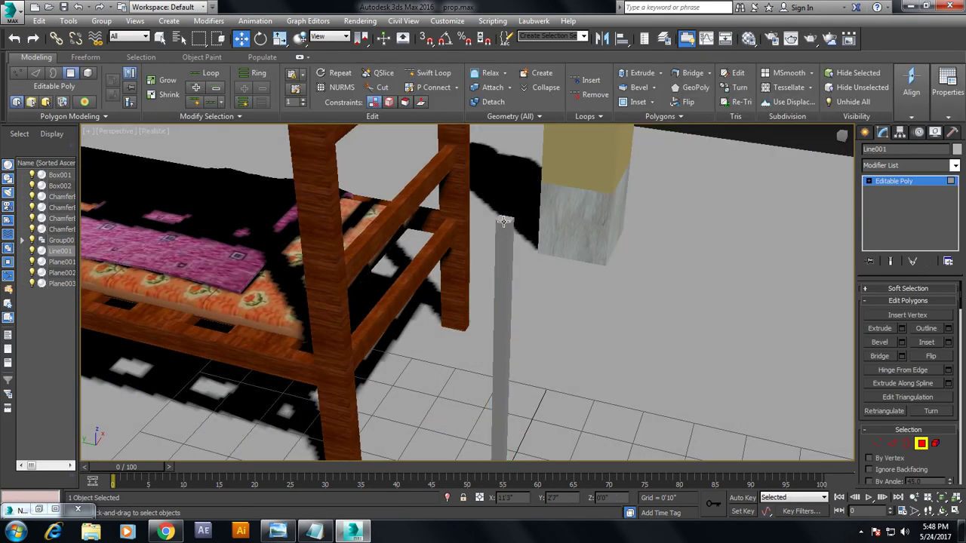
left_click(503, 218)
key("F4")
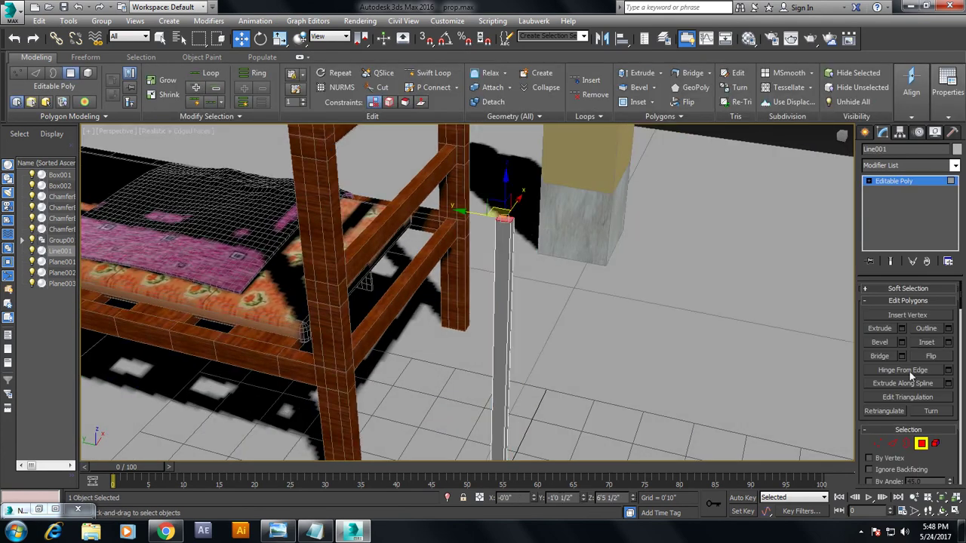
left_click(902, 328)
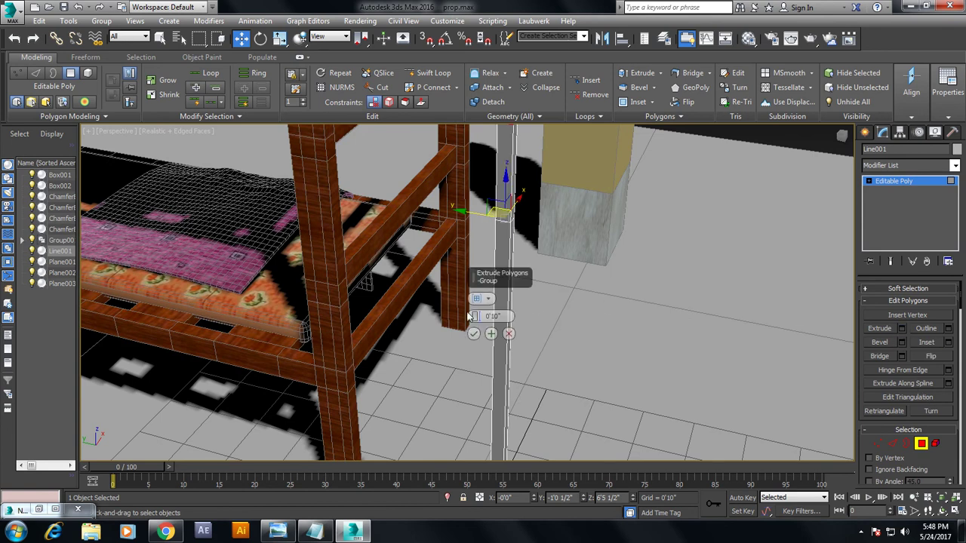
left_click_drag(473, 316, 480, 356)
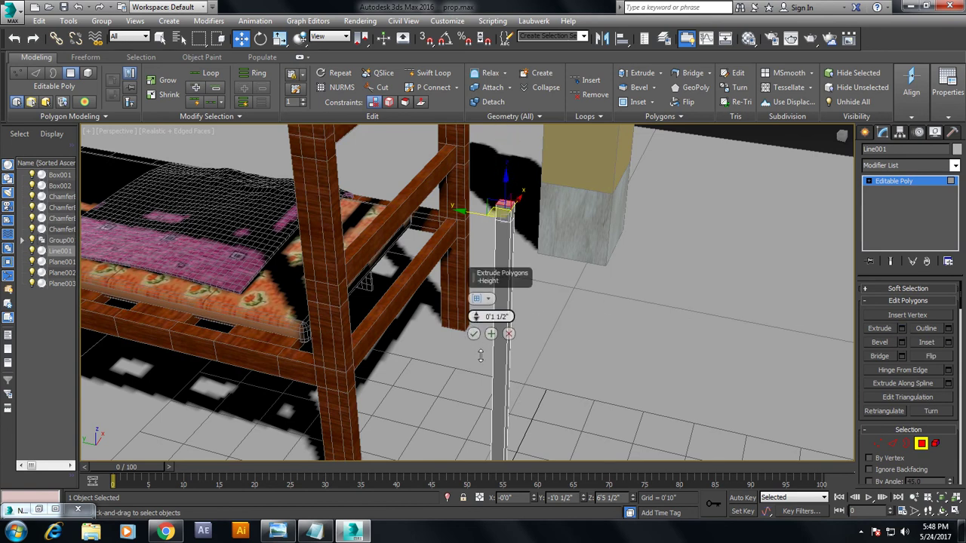
left_click(475, 333)
Extrude a side face of the new top section by 0'0 1/2"
middle_click_drag(515, 224, 497, 215, "alt")
left_click(497, 216)
left_click(901, 328)
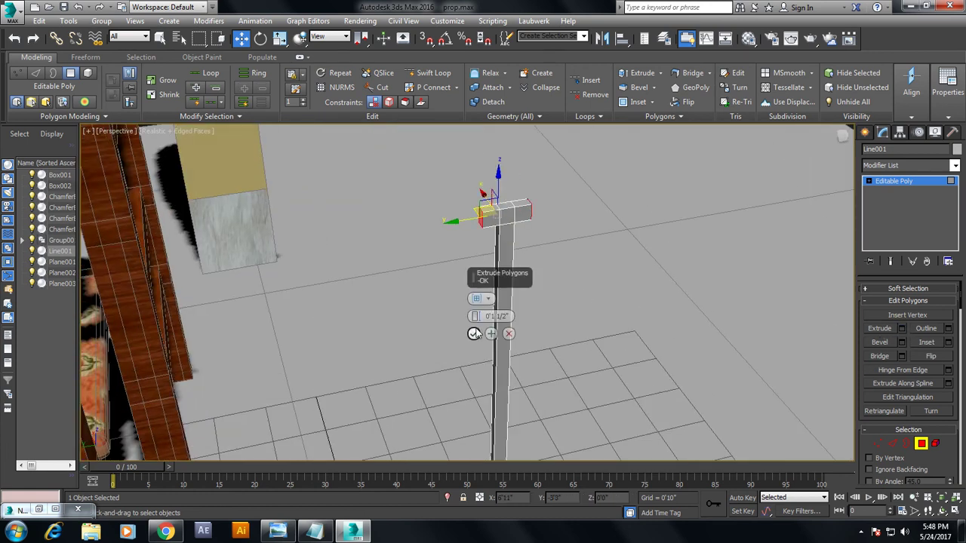
left_click_drag(474, 316, 475, 332)
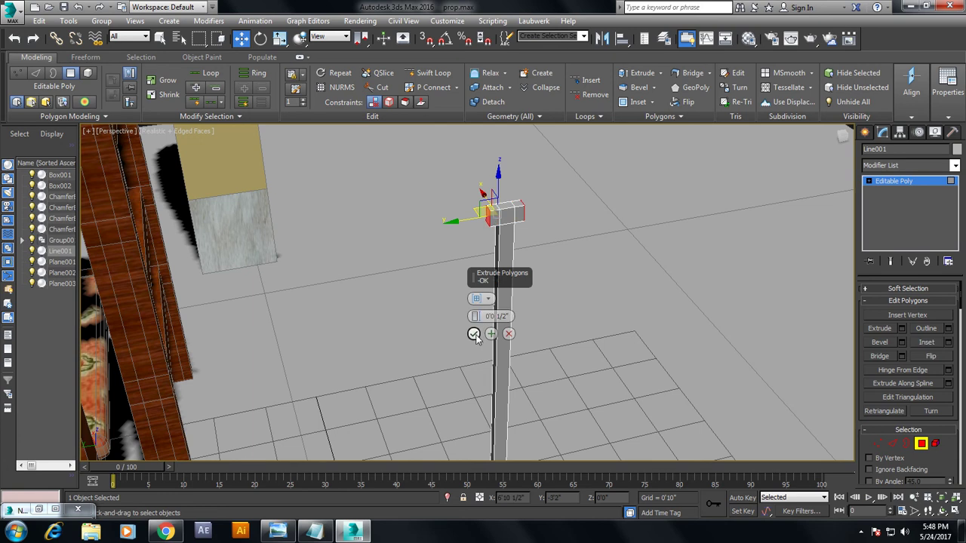
left_click(475, 334)
middle_click_drag(475, 335, 522, 261, "alt")
Raise the four top vertices into a point and scale the tip to 47% along Y
key("1")
left_click_drag(519, 214, 521, 216)
mouse_move(506, 162)
left_mouse_down()
mouse_move(520, 164)
mouse_move(406, 174)
left_mouse_up()
key("r")
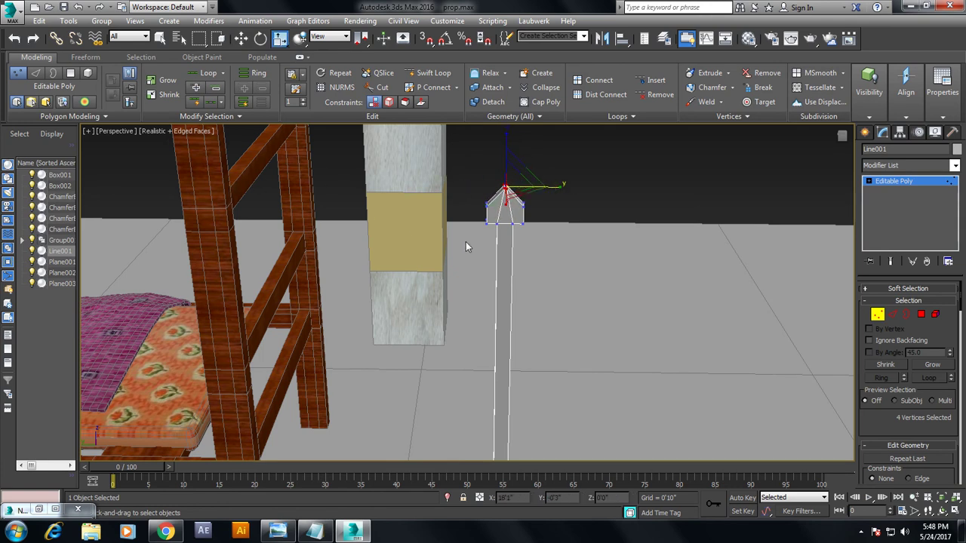
left_click_drag(488, 235, 476, 213)
key("w")
key("4")
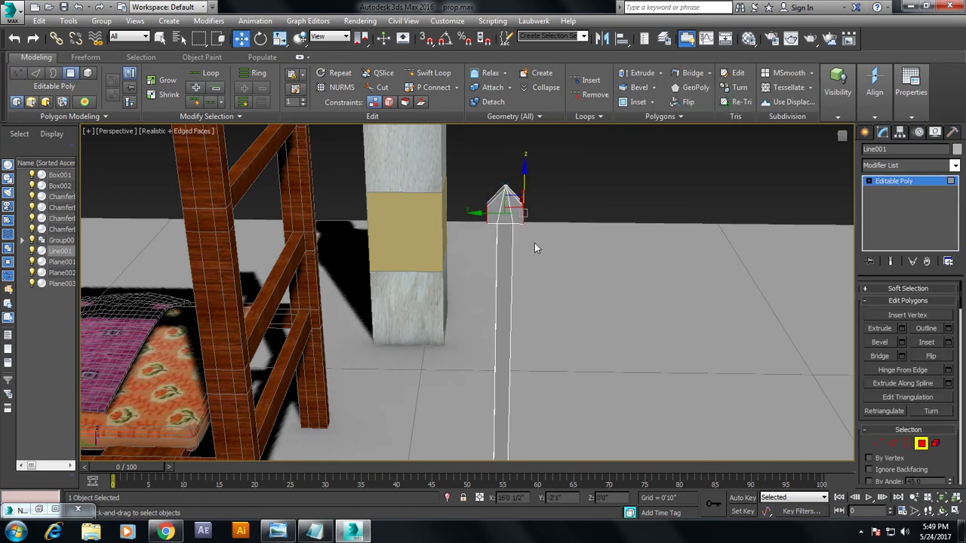
key("1")
left_click_drag(543, 214, 522, 246)
key("F3")
key("r")
left_click_drag(559, 226, 495, 226)
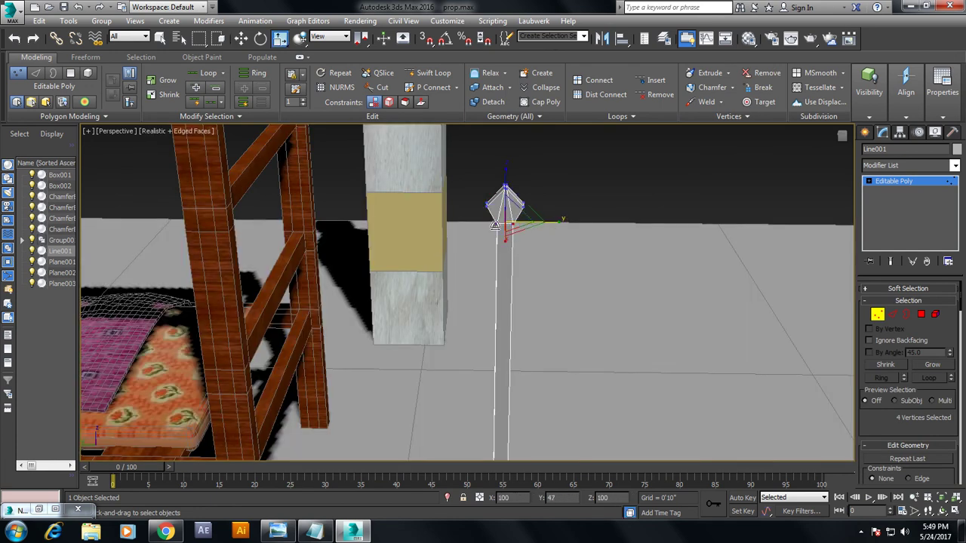
Move the spear bar right up beside the pillar
left_click(890, 182)
key("w")
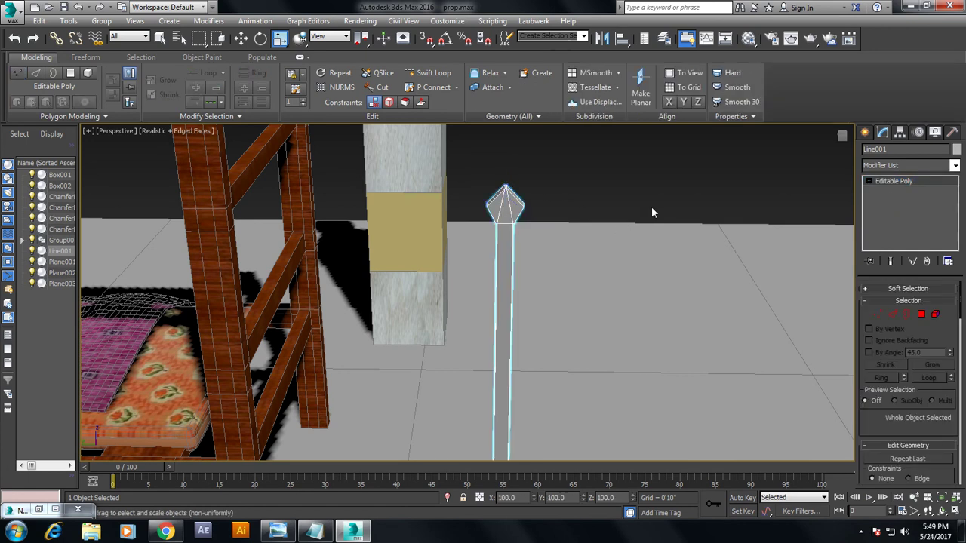
middle_click_drag(651, 206, 649, 259, "alt")
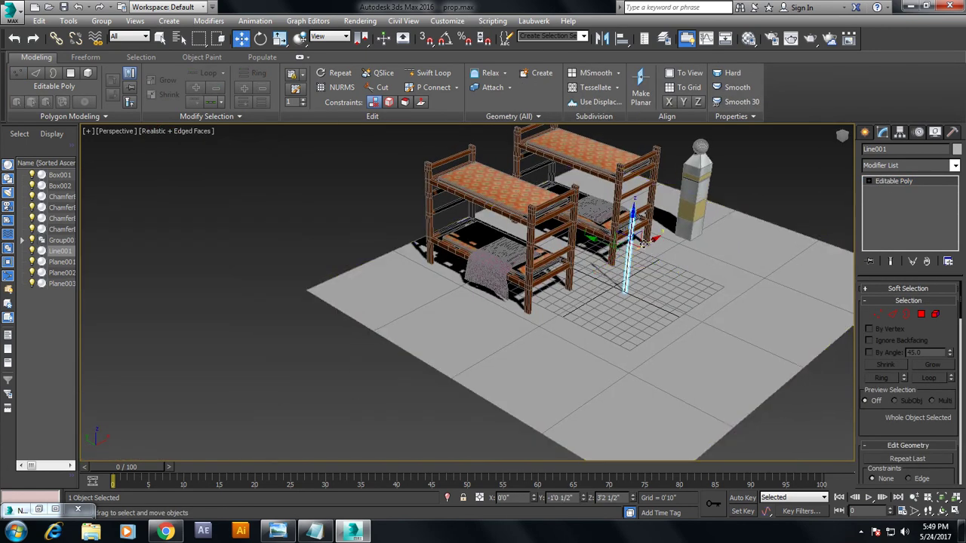
left_click_drag(647, 245, 724, 202)
middle_click_drag(724, 203, 679, 215, "alt")
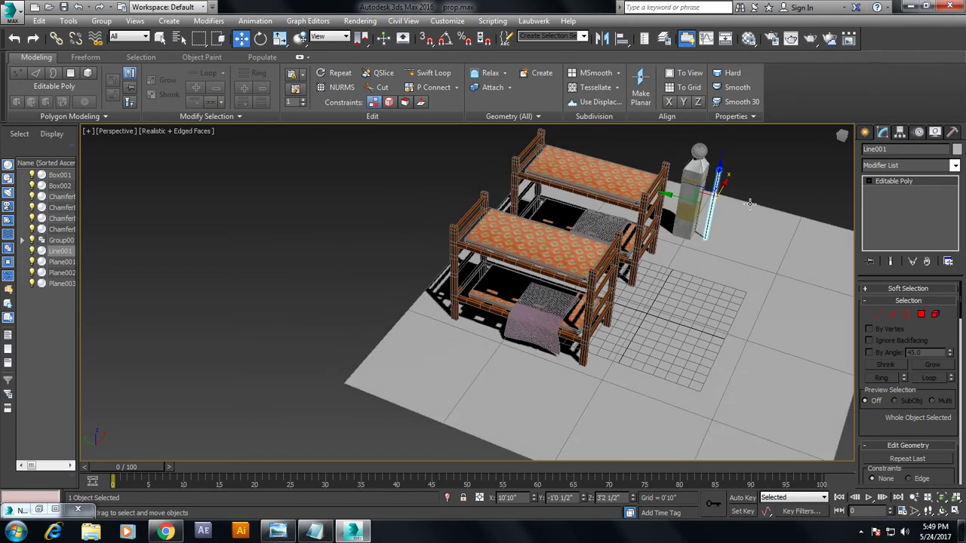
scroll(645, 221, "up", 5)
mouse_move(636, 215)
left_mouse_down()
mouse_move(629, 219)
mouse_move(648, 225)
left_mouse_up()
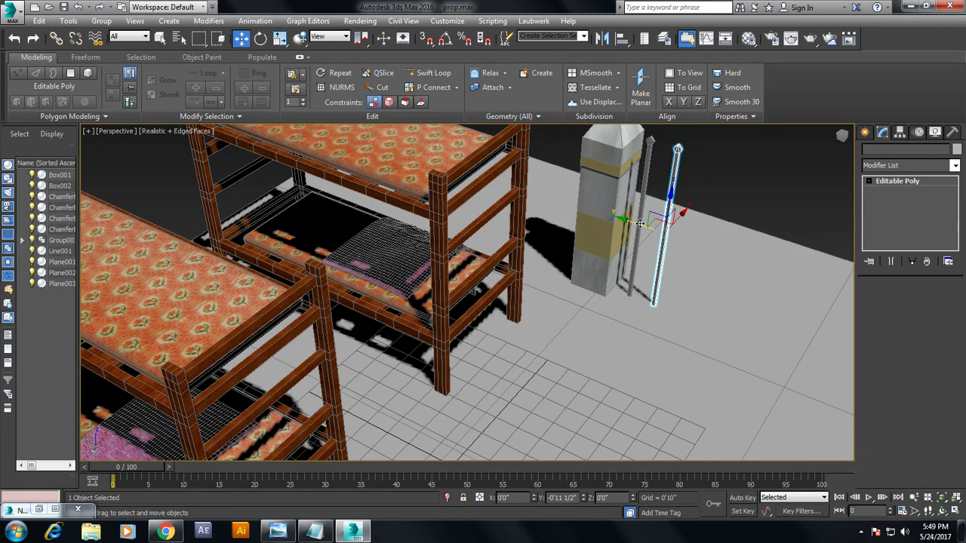
Clone the bar into a long, evenly spaced row of fence bars along the fence line
left_click(514, 269)
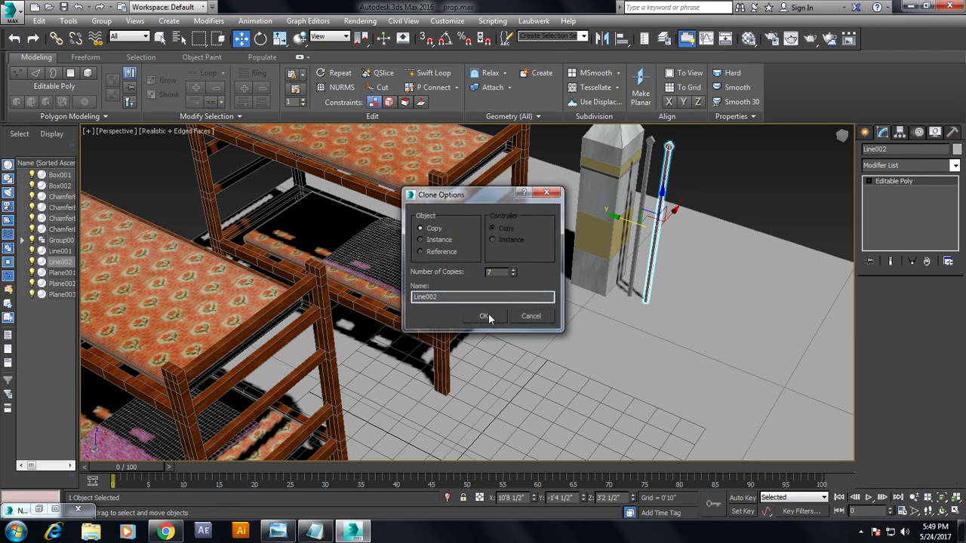
left_click(484, 316)
middle_click_drag(581, 234, 521, 220)
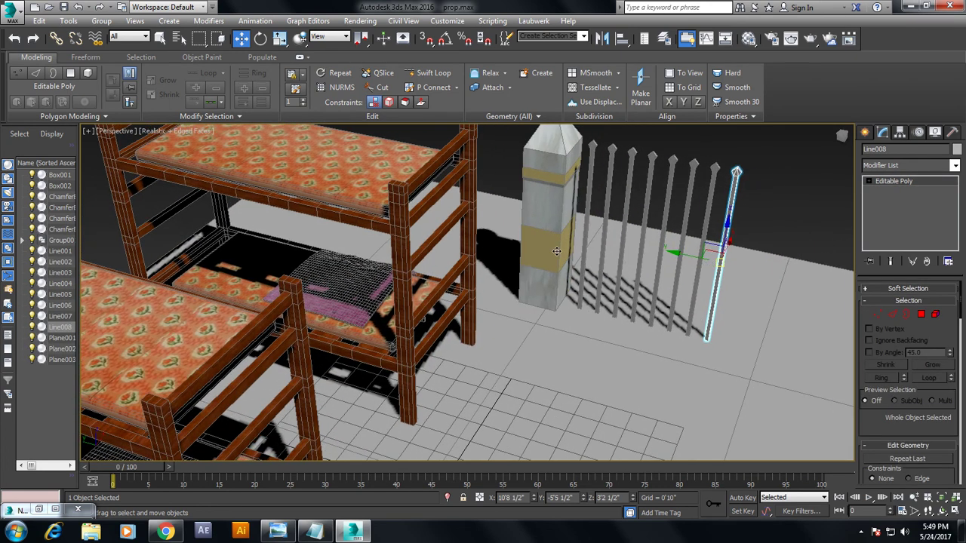
key("ctrl+z")
mouse_move(554, 225)
left_mouse_down("shift")
mouse_move(578, 233)
mouse_move(569, 230)
left_mouse_up("shift")
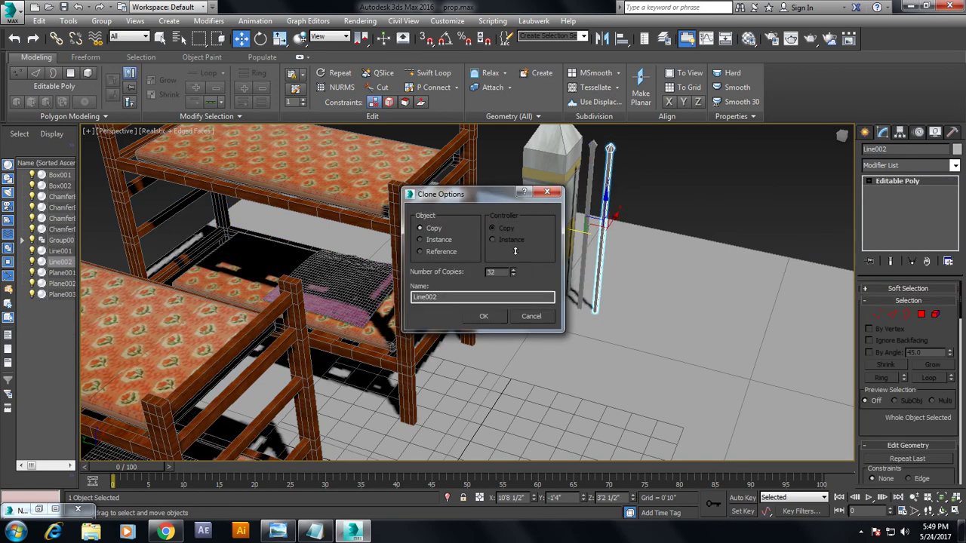
left_click(491, 318)
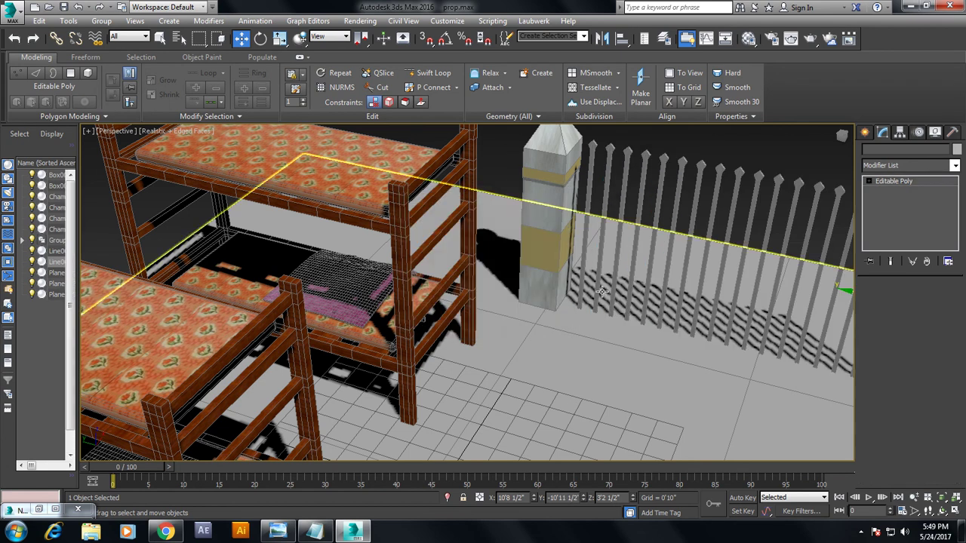
scroll(616, 277, "down", 3)
scroll(657, 264, "down", 2)
Copy the pillar group to the fence's far end as Group002
left_click(563, 249)
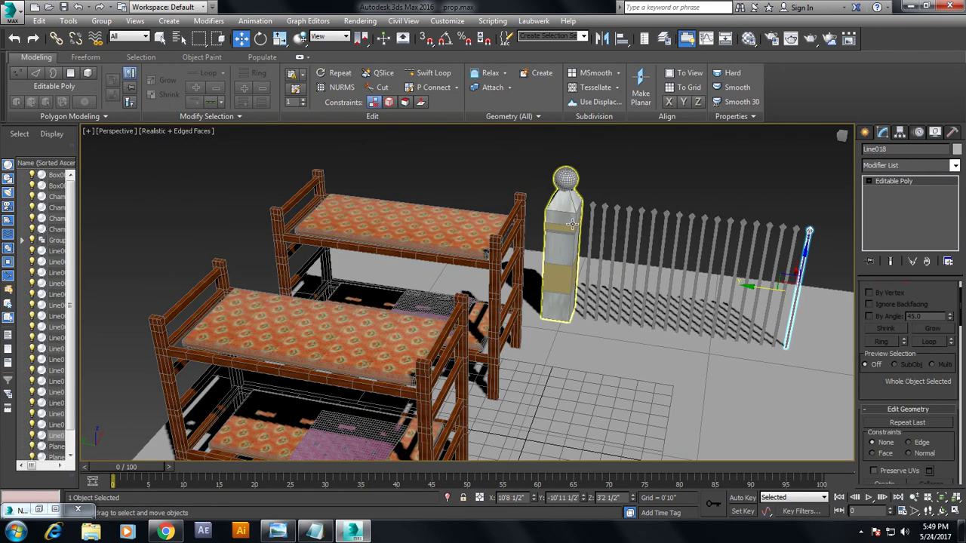
middle_click_drag(712, 294, 651, 272)
left_click_drag(479, 198, 739, 257, "shift")
Confirm the pending copy and zoom the Front view onto the pillar's upper section
left_click(484, 316)
key("alt+w")
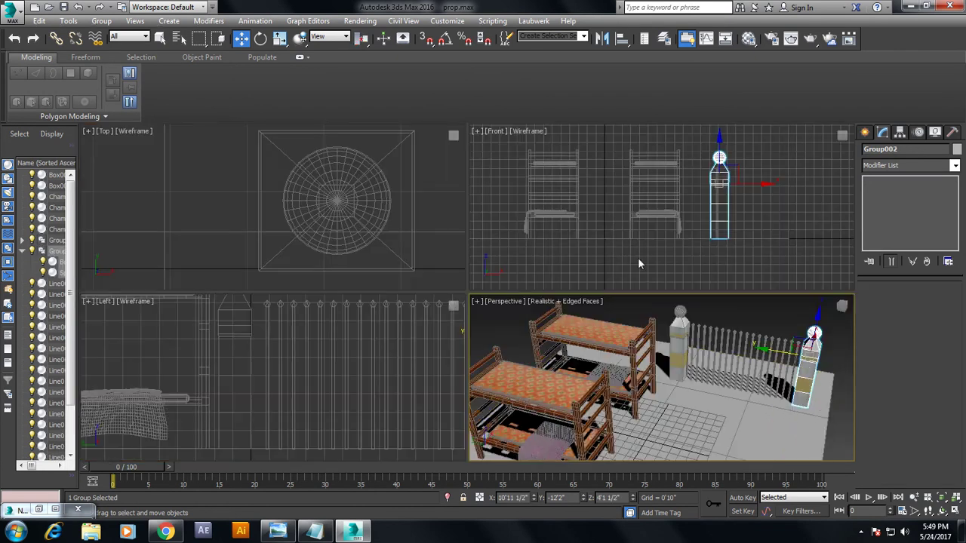
right_click(706, 237)
right_click(391, 348)
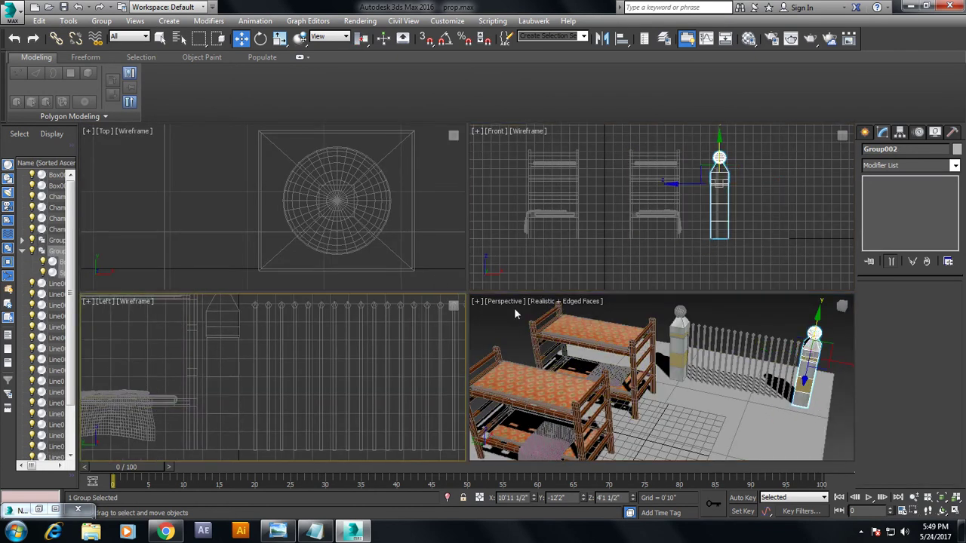
right_click(773, 225)
key("alt+w")
scroll(714, 256, "up", 2)
middle_click_drag(713, 256, 642, 307)
scroll(633, 300, "up", 3)
middle_click_drag(567, 266, 667, 315)
Create a small Box primitive beside the pillar top
left_click(866, 133)
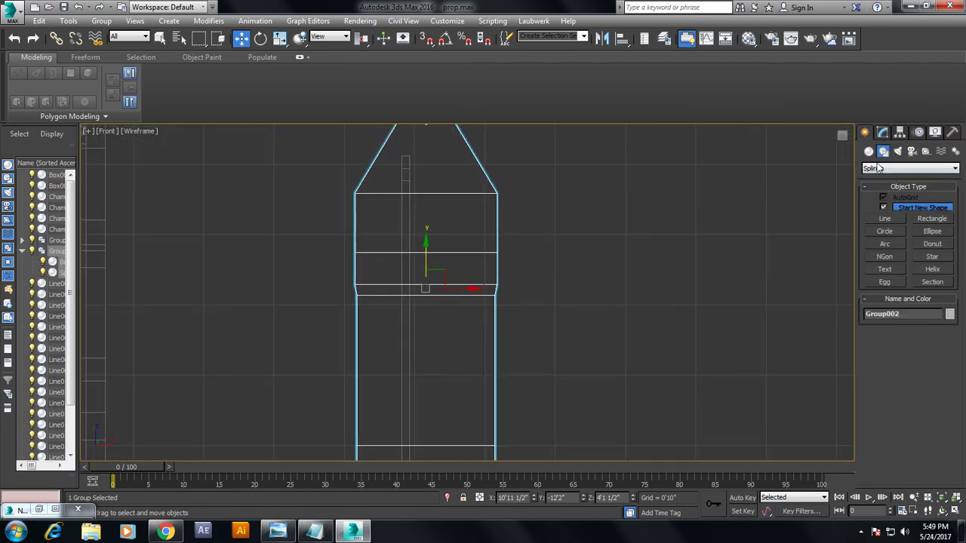
left_click(868, 151)
left_click(885, 210)
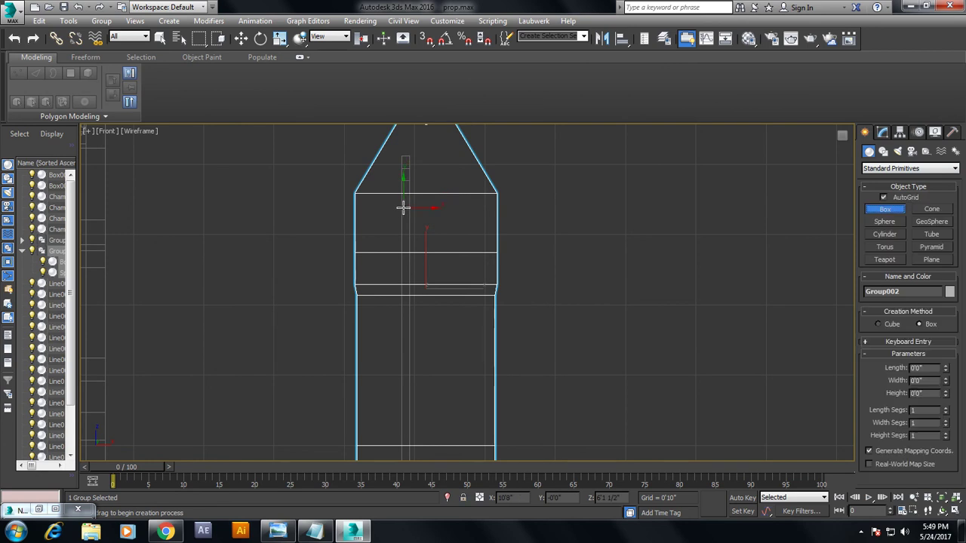
left_click(413, 212)
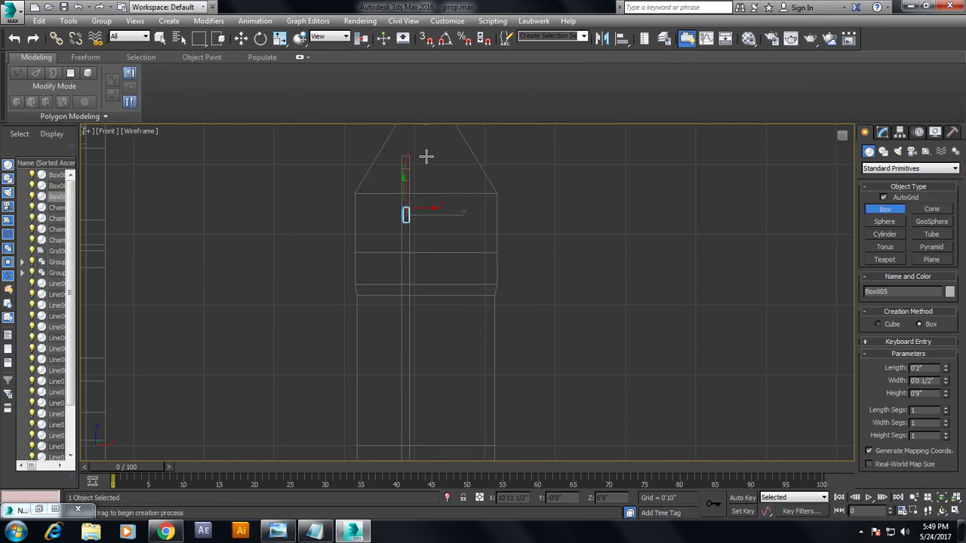
Convert the box to Editable Poly and stretch its end vertices to the far pillar
key("alt+w")
key("alt+w")
scroll(623, 281, "up", 6)
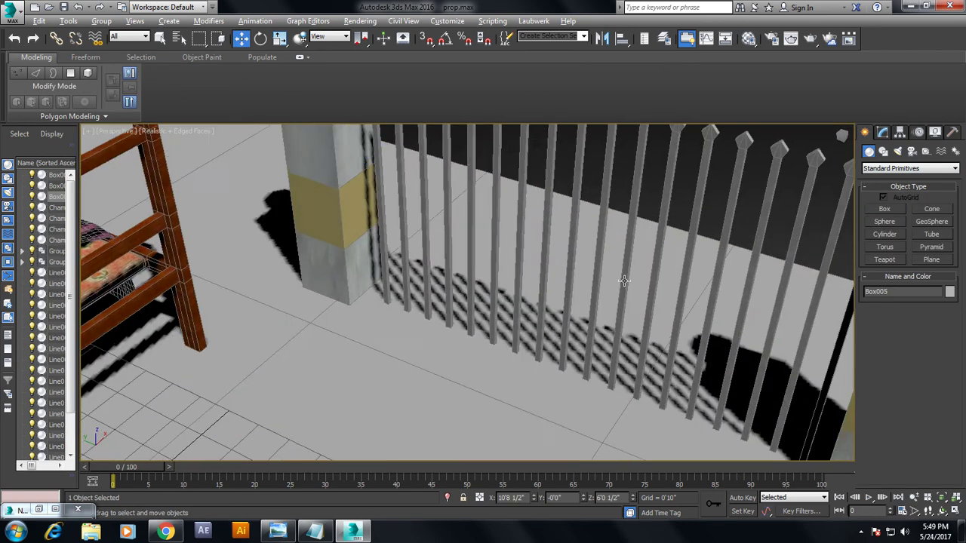
scroll(623, 281, "down", 5)
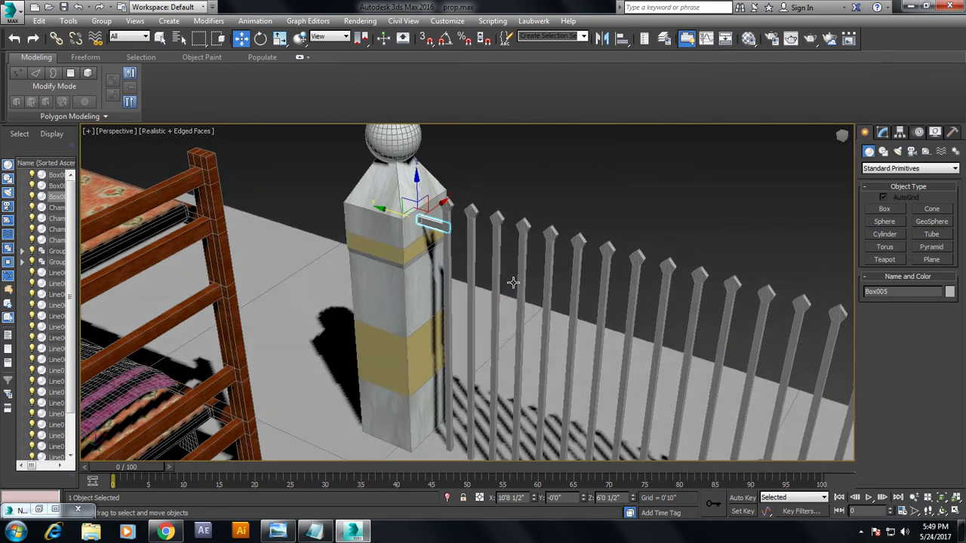
middle_click_drag(513, 283, 544, 276, "alt")
left_click(887, 131)
right_click(875, 185)
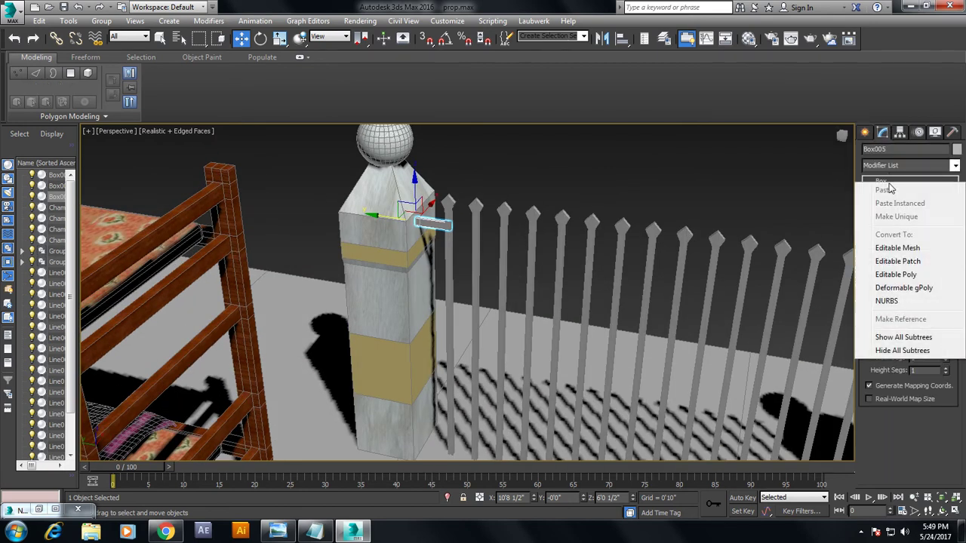
left_click(922, 274)
scroll(505, 223, "down", 5)
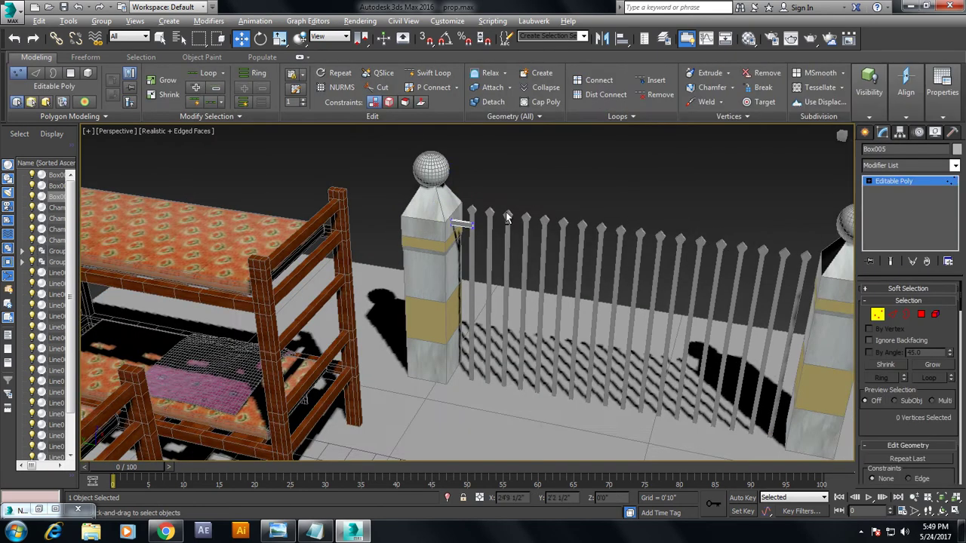
scroll(501, 225, "down", 3)
mouse_move(502, 206)
left_mouse_down()
mouse_move(474, 230)
mouse_move(587, 225)
left_mouse_up()
left_click(892, 181)
Clone the rail slightly lower, then copy both rails down near the fence bottom
middle_click_drag(679, 200, 576, 200, "alt")
scroll(502, 194, "up", 3)
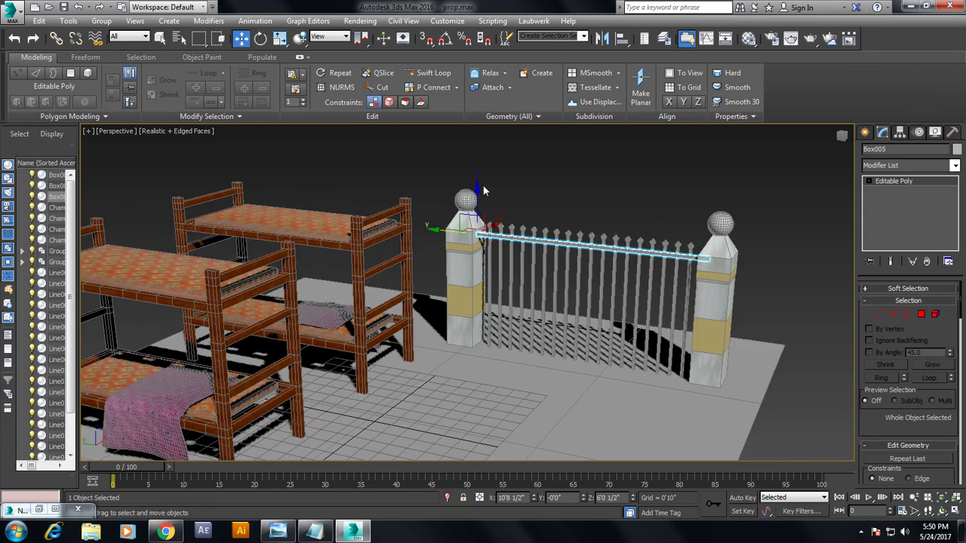
left_click_drag(476, 193, 475, 266)
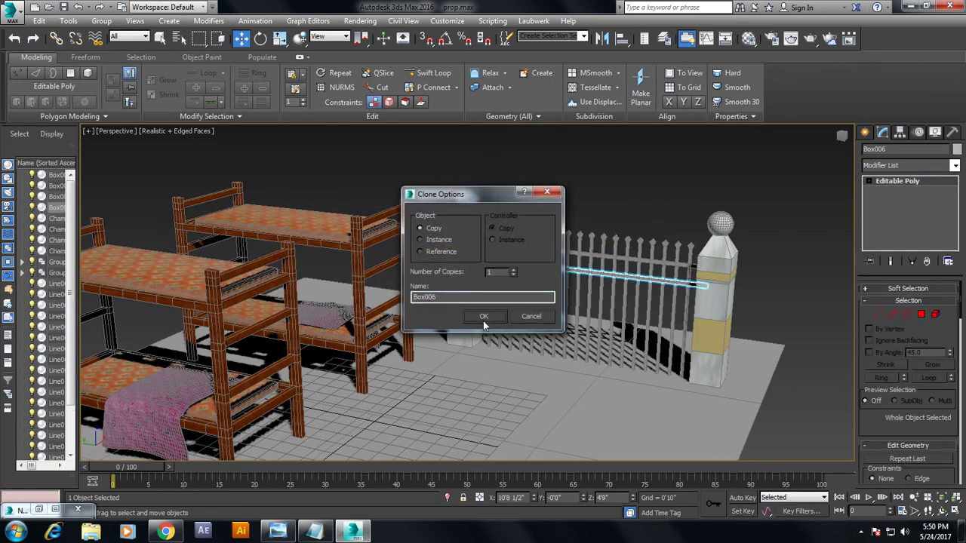
left_click(484, 315)
left_click(518, 246, "ctrl")
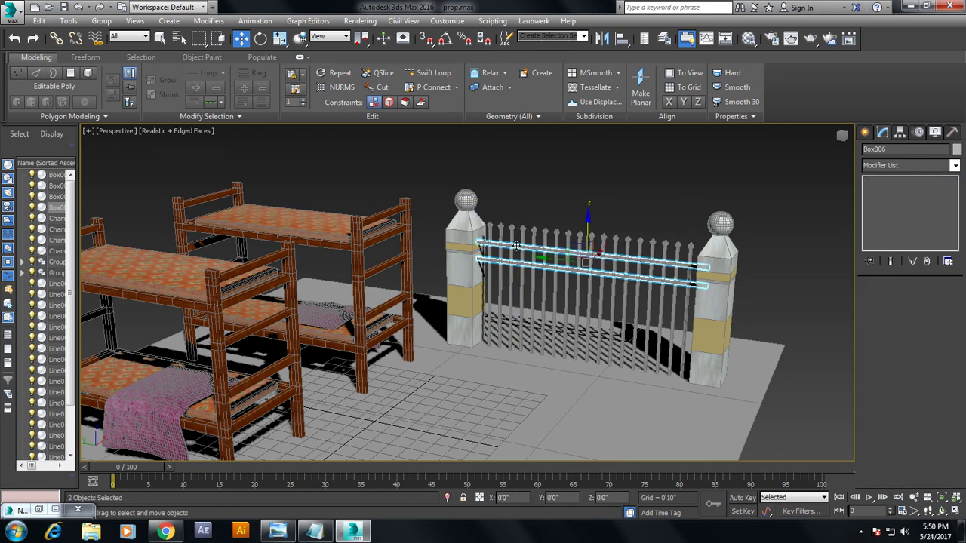
left_click_drag(585, 232, 585, 309)
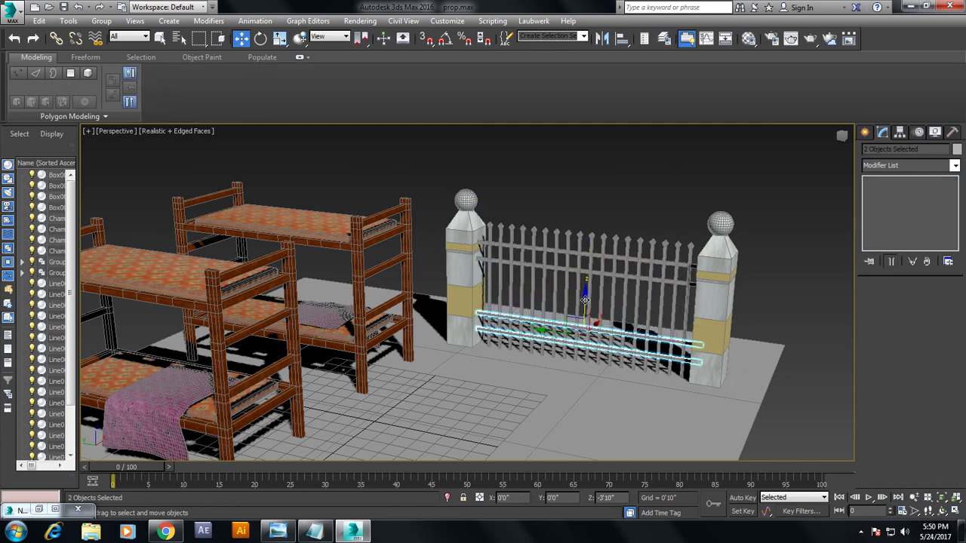
left_click(484, 314)
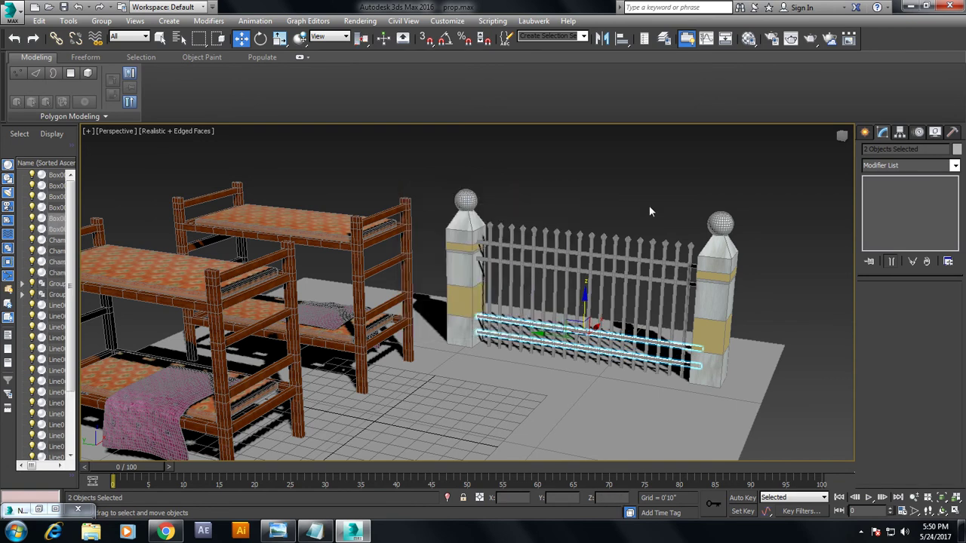
left_click(650, 205)
scroll(570, 226, "up", 5)
key("alt+w")
Draw a small circle spline on the fence in the enlarged Left view
left_click(395, 345)
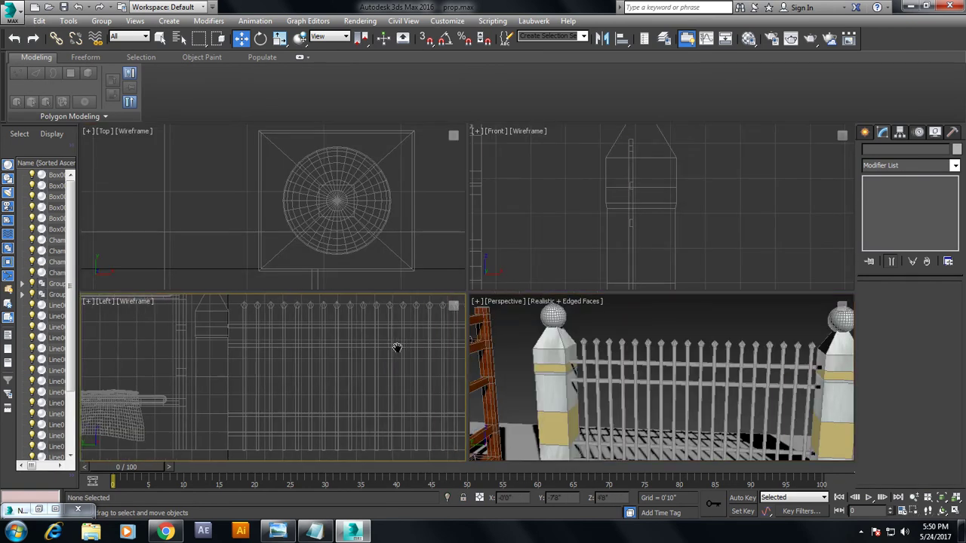
key("alt+w")
scroll(445, 337, "up", 4)
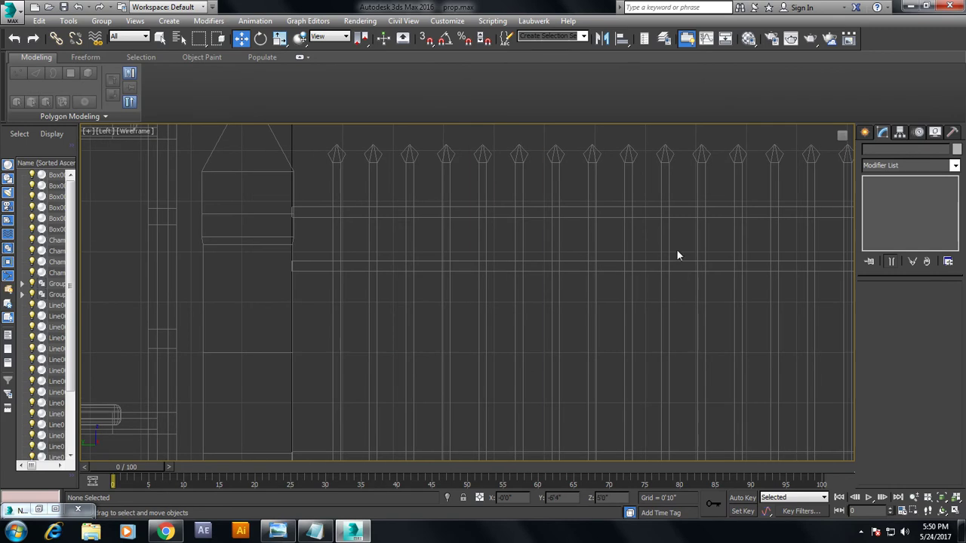
left_click(866, 133)
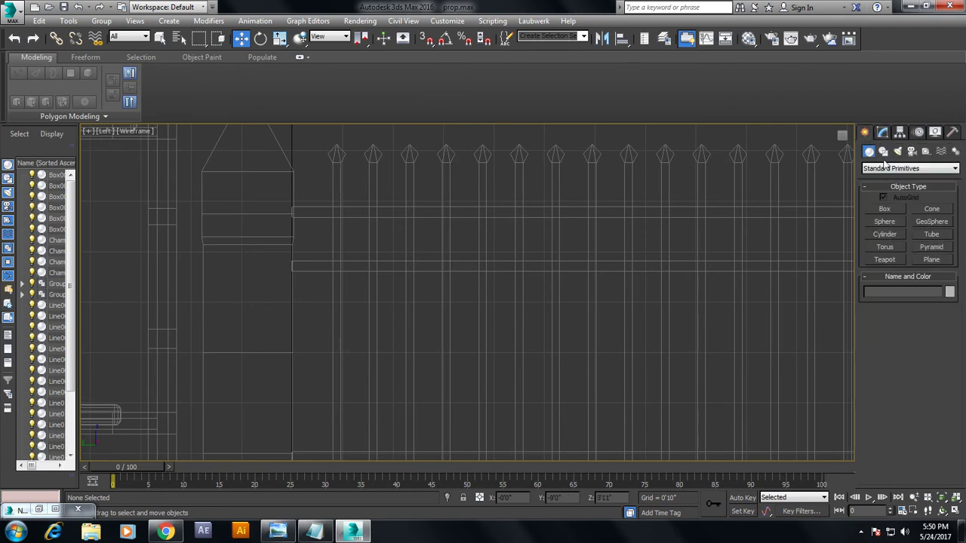
left_click(883, 152)
left_click(886, 232)
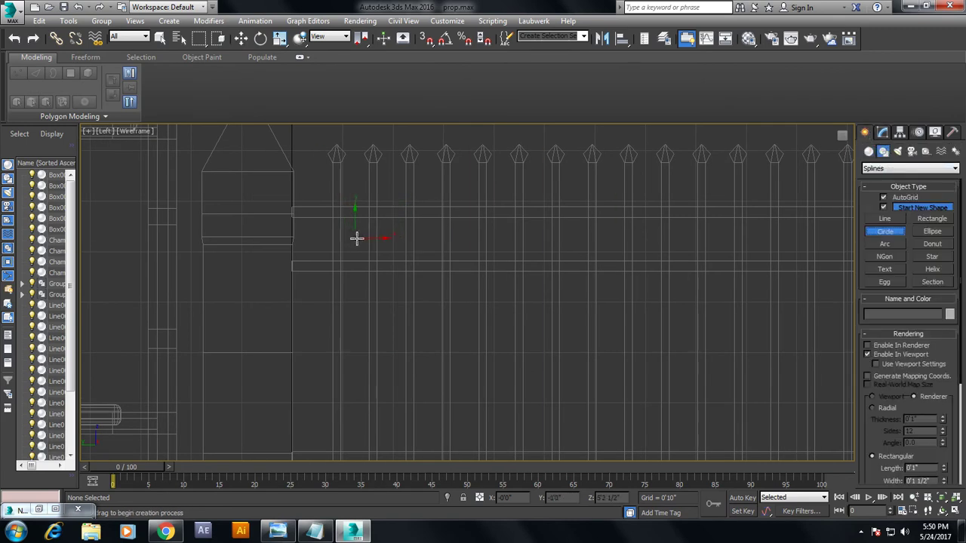
left_click_drag(351, 240, 364, 249)
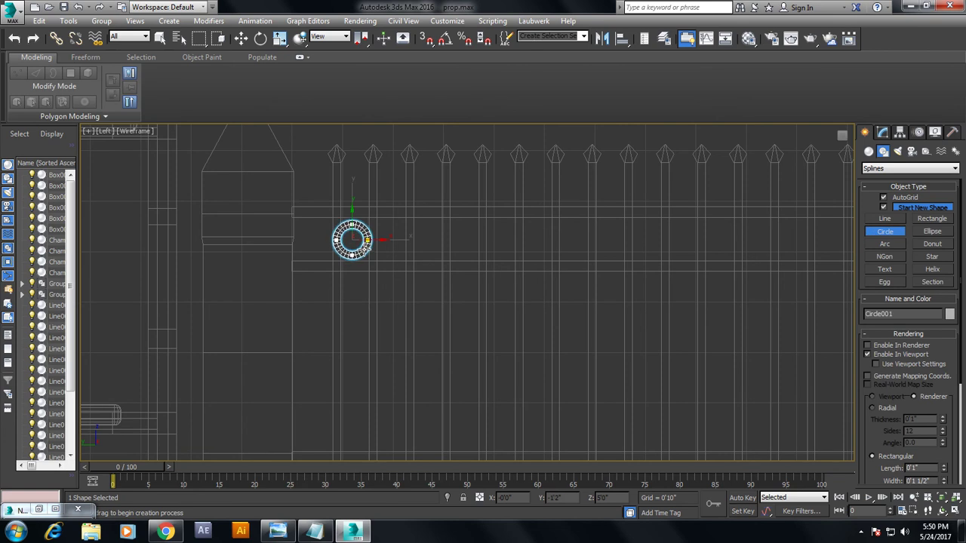
key("w")
Move the circle over to the pillar beside the fence
key("alt+w")
key("p")
key("alt+w")
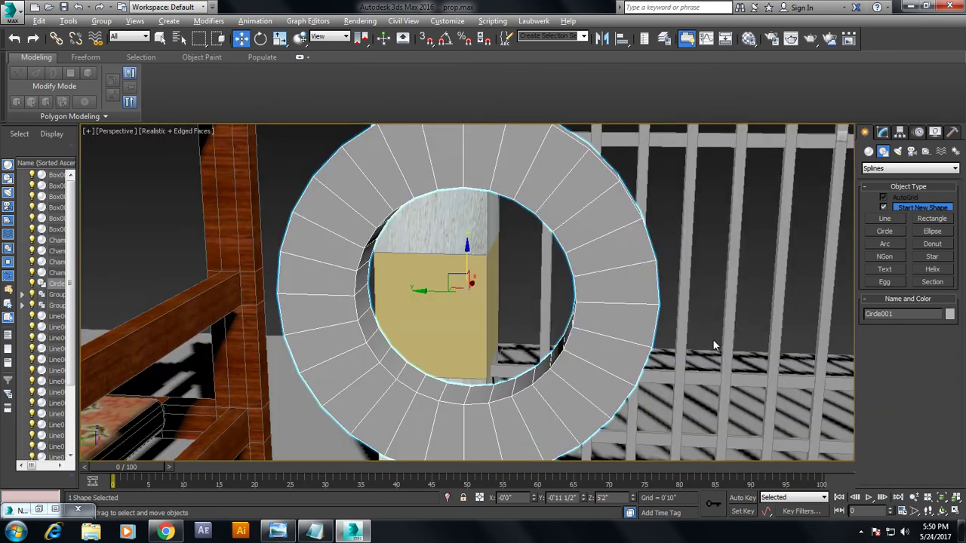
middle_click_drag(699, 345, 596, 341, "alt")
scroll(634, 344, "down", 10)
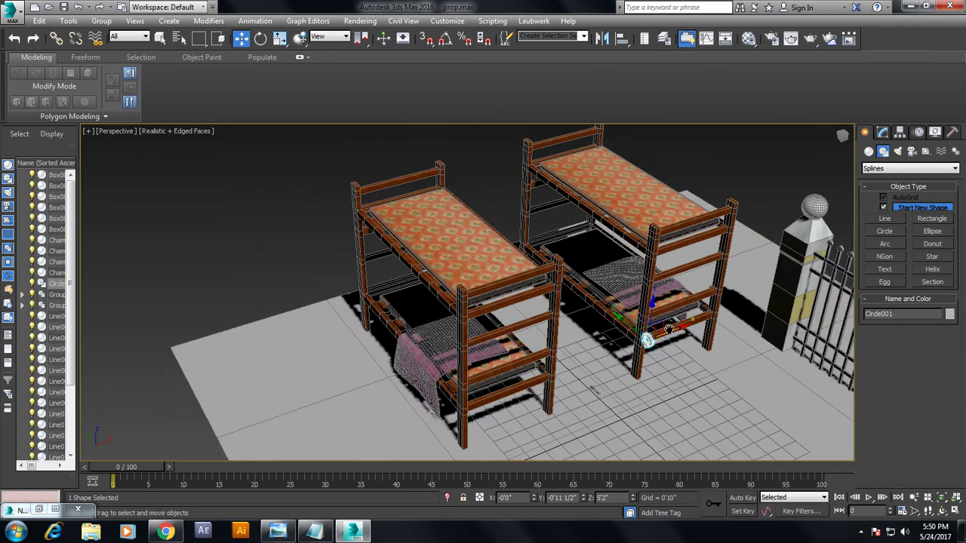
left_click_drag(577, 336, 765, 309)
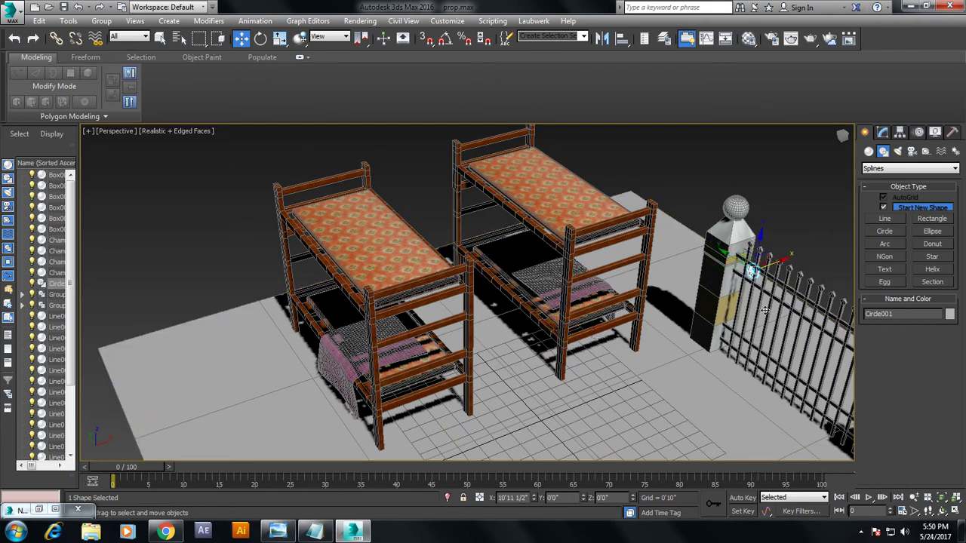
key("z")
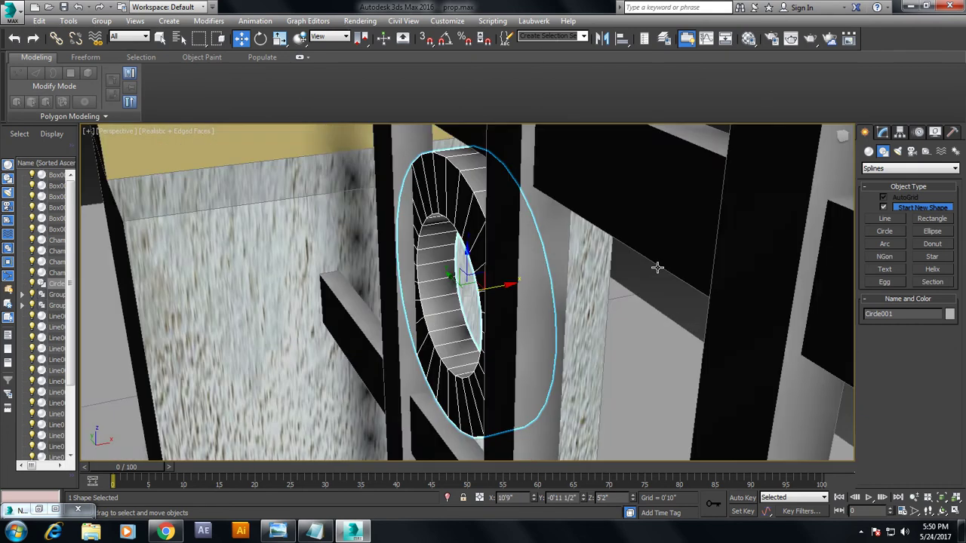
Make the circle's rendered ring thickness thinner
scroll(698, 272, "up", 2)
scroll(698, 273, "up", 1)
left_click(884, 132)
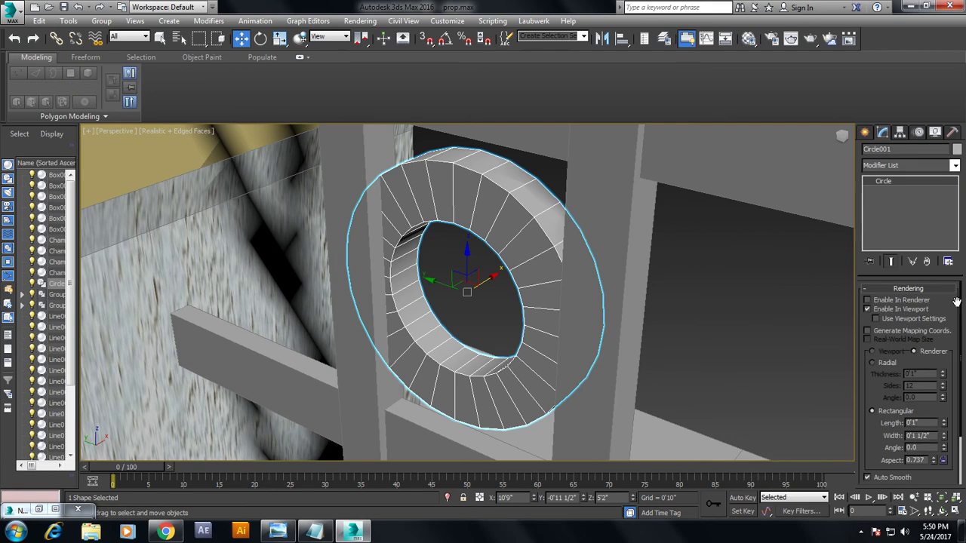
left_click_drag(945, 426, 950, 469)
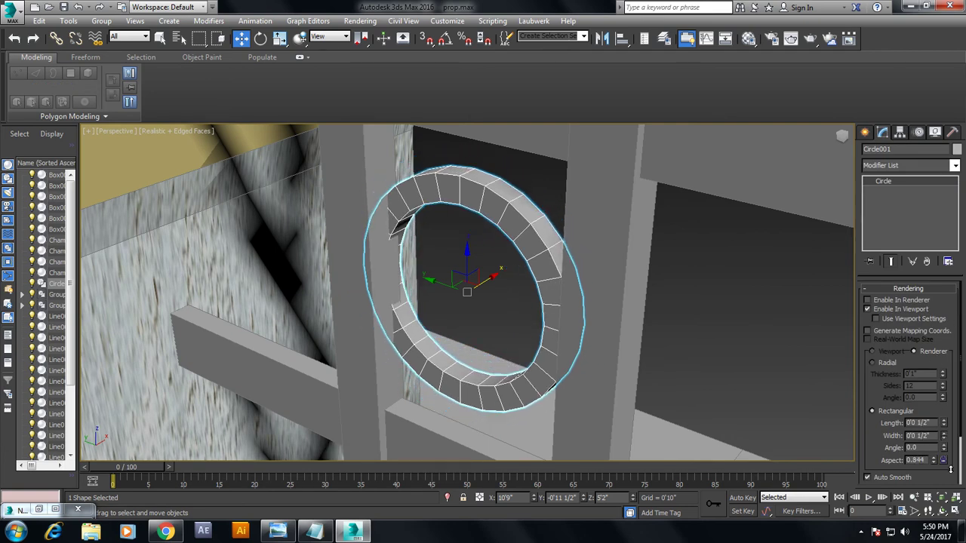
middle_click_drag(616, 344, 497, 289, "alt")
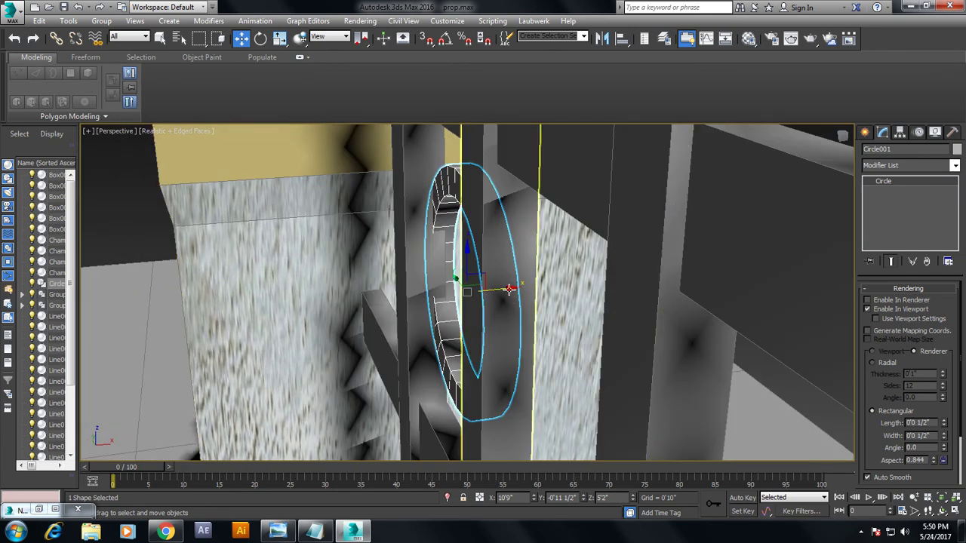
Scale the ring down and move it up between the fence bars
key("r")
middle_click_drag(519, 259, 469, 306, "alt")
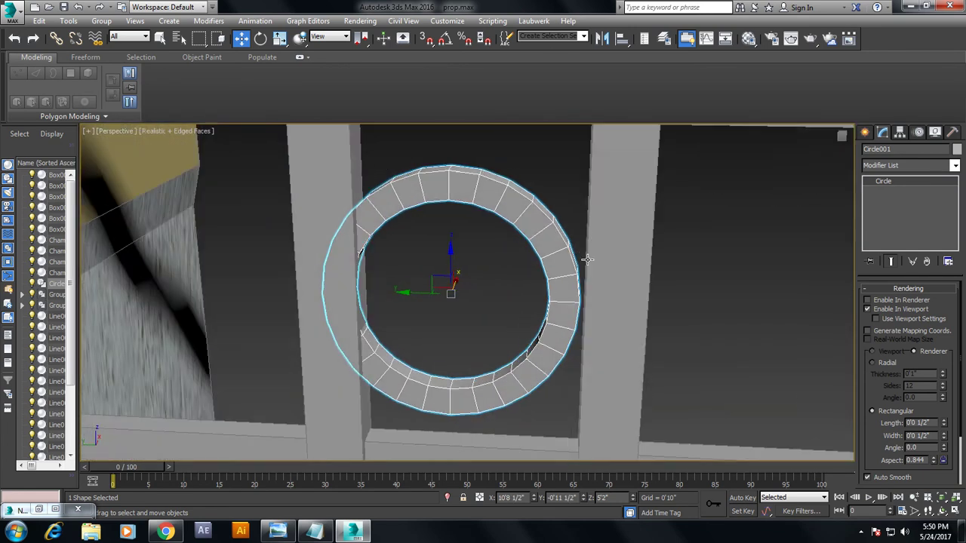
mouse_move(442, 288)
left_mouse_down()
mouse_move(442, 297)
mouse_move(528, 283)
left_mouse_up()
key("w")
key("r")
key("w")
scroll(537, 283, "down", 1)
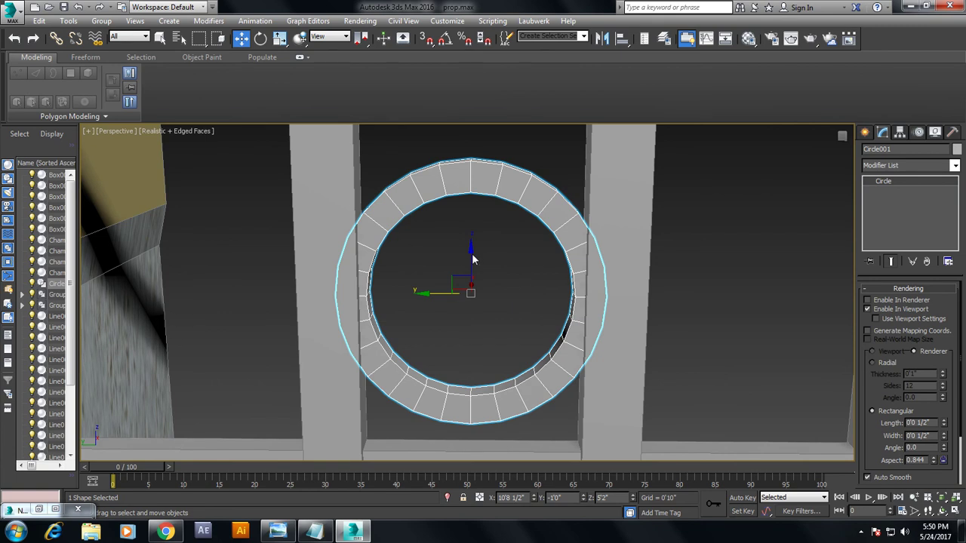
left_click_drag(471, 255, 471, 234)
Clone the ring 12 times along the rail, then add more copies up to Circle018
key("alt+w")
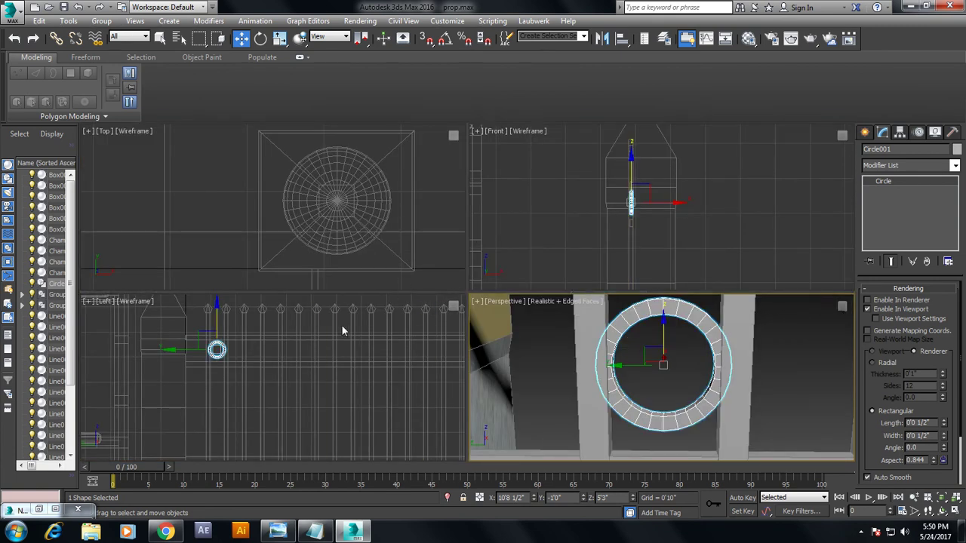
key("alt+w")
middle_click_drag(326, 332, 390, 304)
left_click_drag(337, 239, 367, 241, "shift")
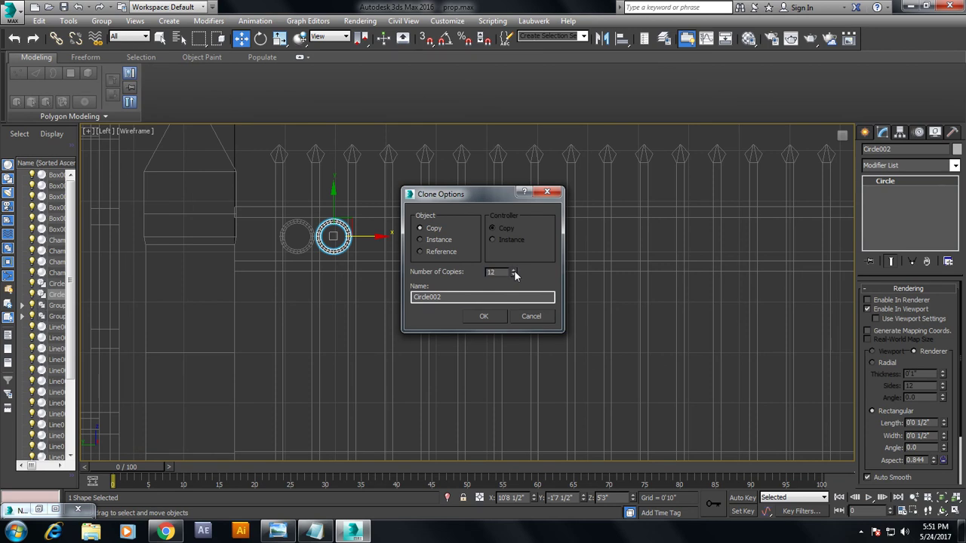
left_click(484, 316)
middle_click_drag(598, 279, 451, 272)
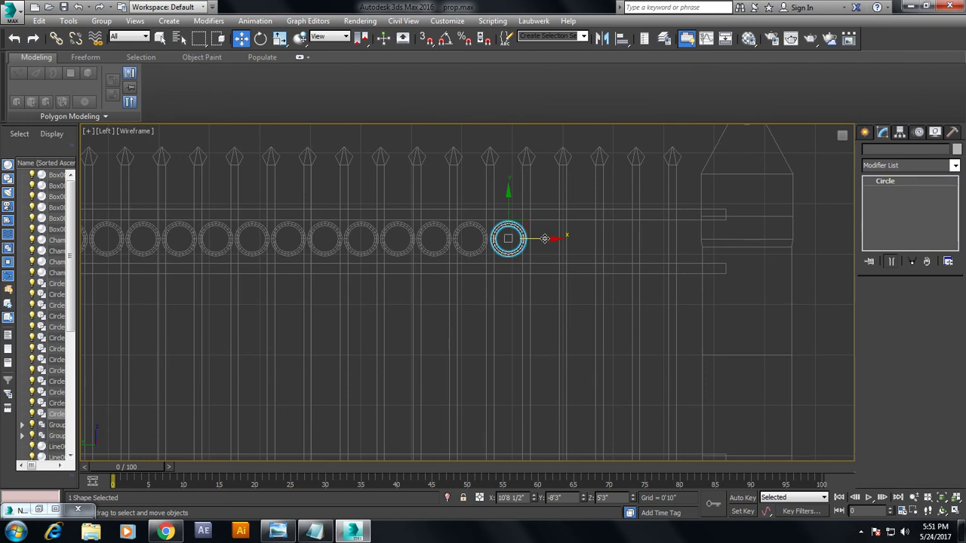
left_click_drag(542, 239, 584, 240, "shift")
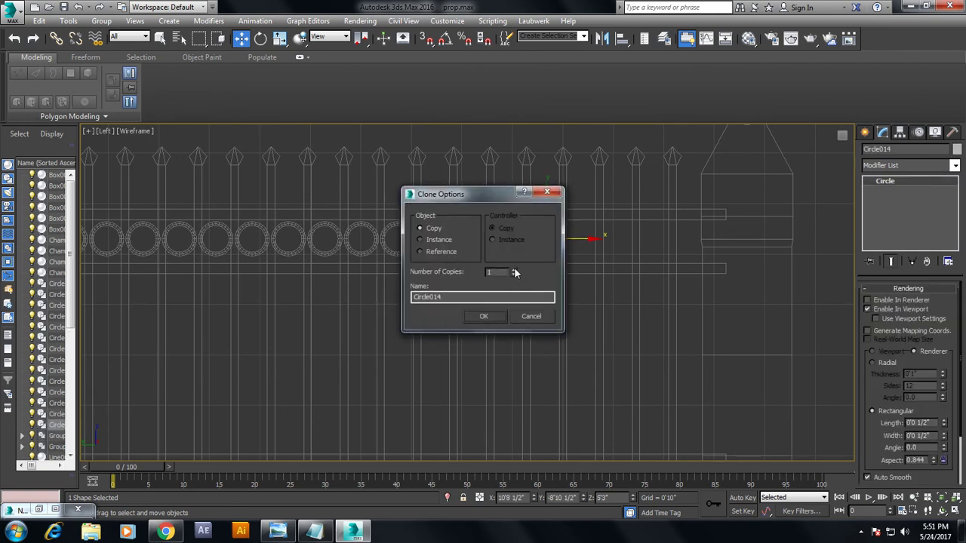
left_click(484, 316)
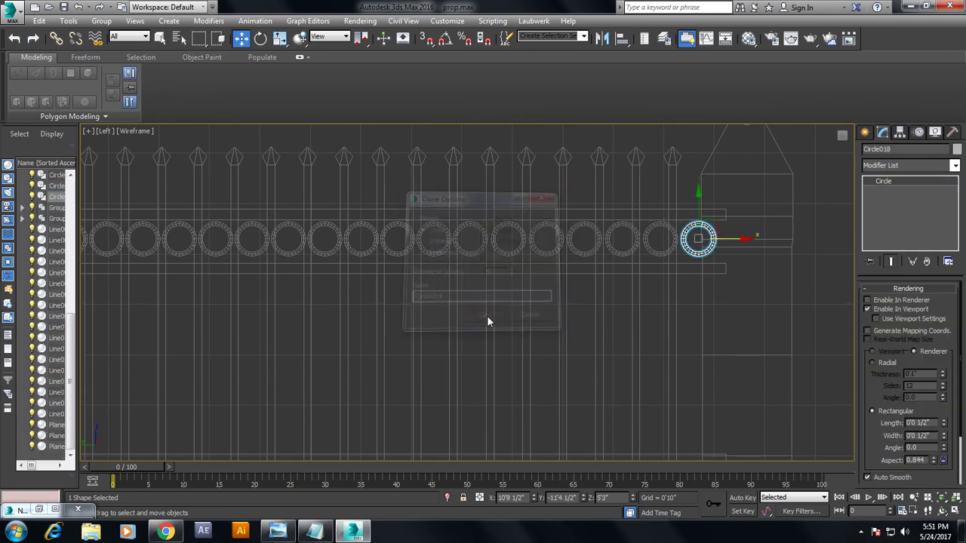
left_click(715, 288)
Select only the ring row and copy it down onto the lower rail
scroll(717, 265, "down", 3)
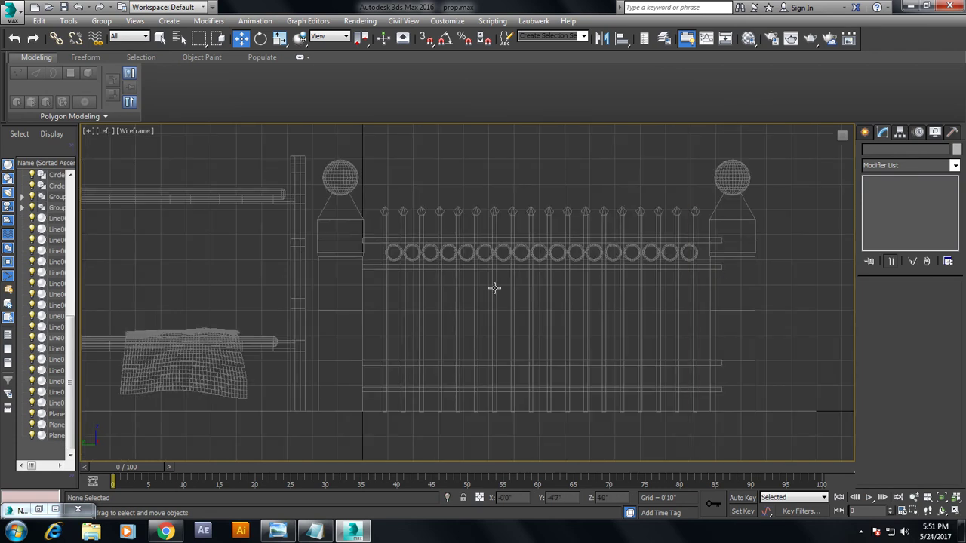
left_click_drag(709, 264, 733, 239)
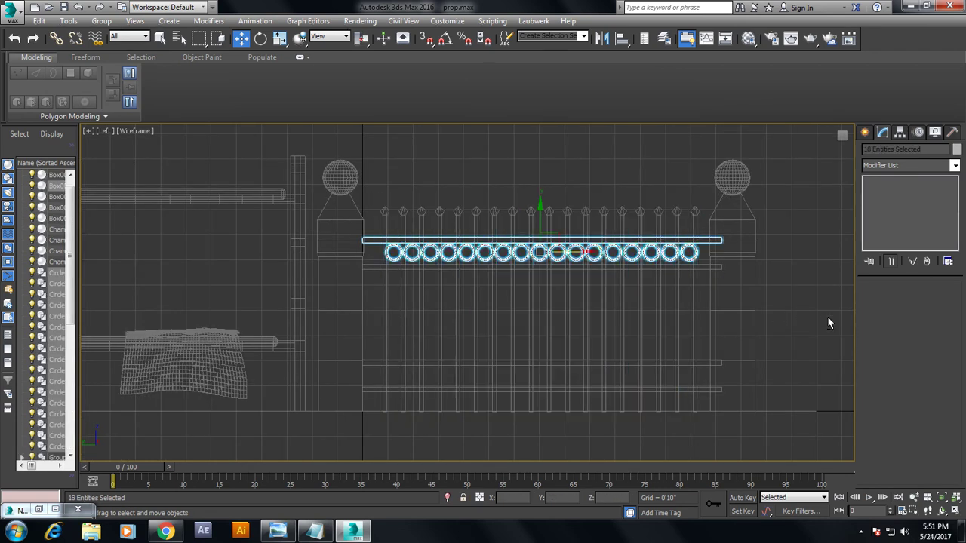
left_click_drag(707, 288, 708, 288, "alt")
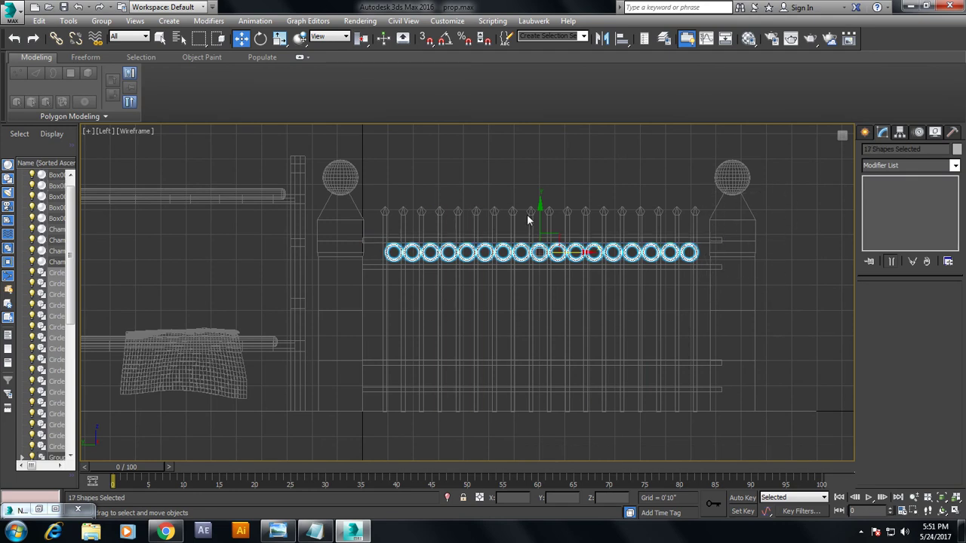
left_click_drag(542, 209, 554, 343, "shift")
left_click(477, 319)
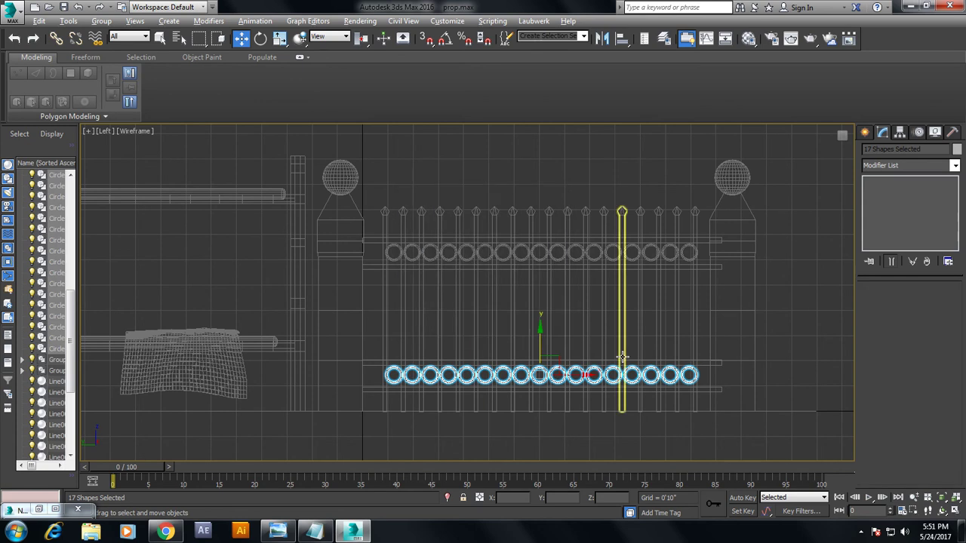
Orbit the Perspective view lower and select the fence parts together
key("alt+w")
key("alt+w")
scroll(682, 353, "down", 5)
middle_click_drag(682, 352, 574, 266, "alt")
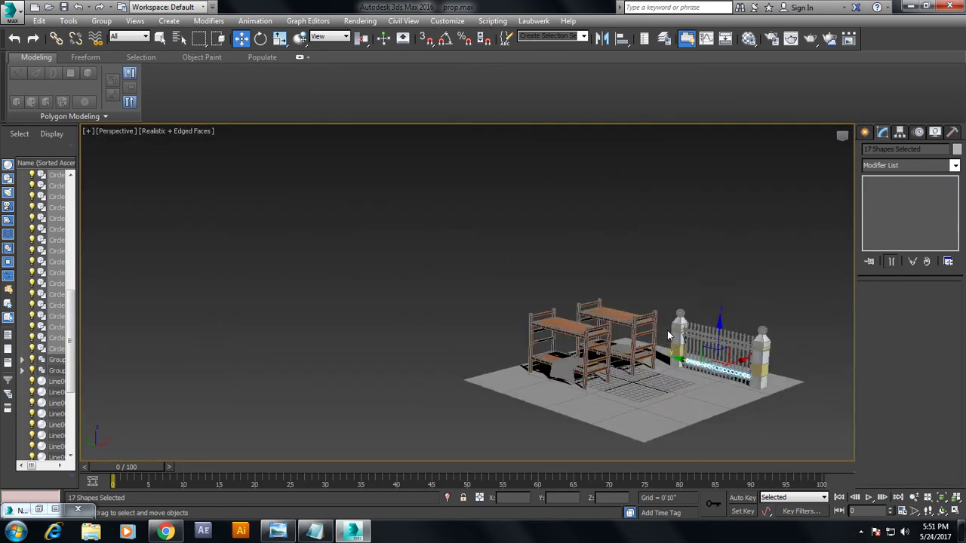
scroll(574, 266, "up", 3)
scroll(573, 266, "up", 3)
scroll(573, 266, "up", 3)
scroll(574, 266, "down", 5)
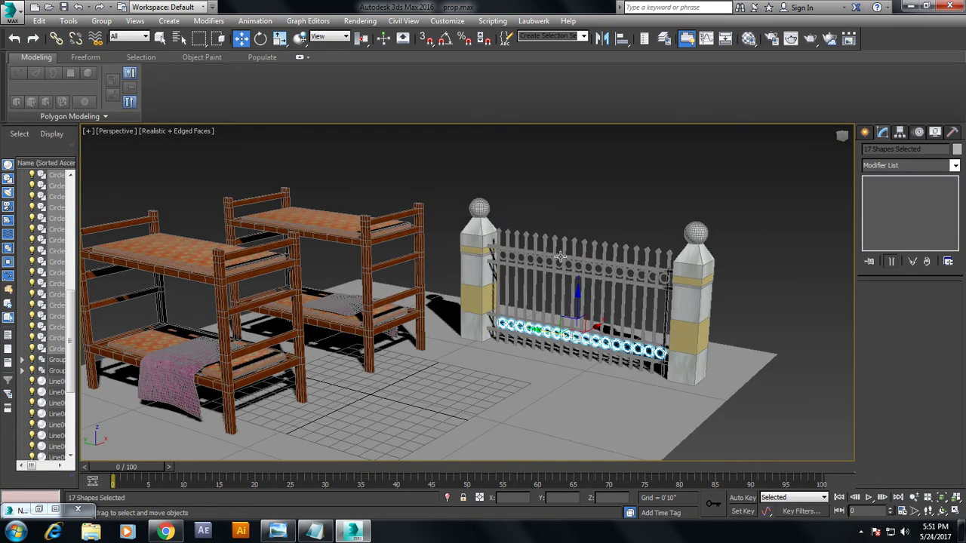
mouse_move(696, 404)
left_mouse_down()
mouse_move(794, 217)
mouse_move(707, 420)
left_mouse_up()
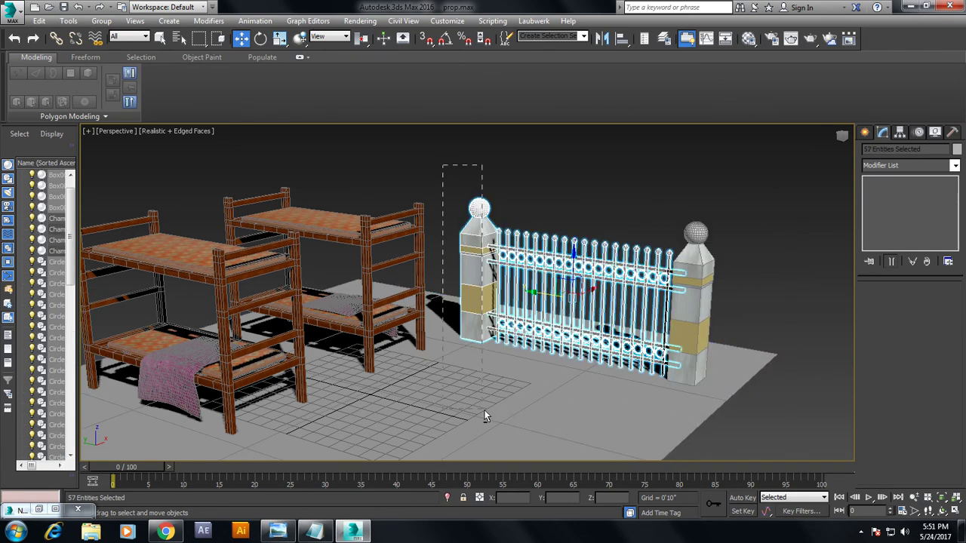
left_click_drag(485, 381, 483, 410, "alt")
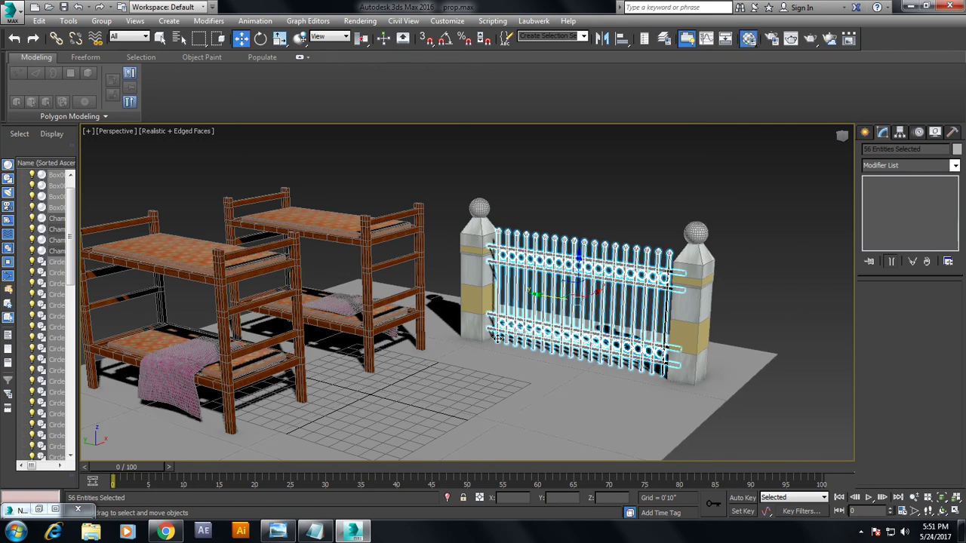
key("m")
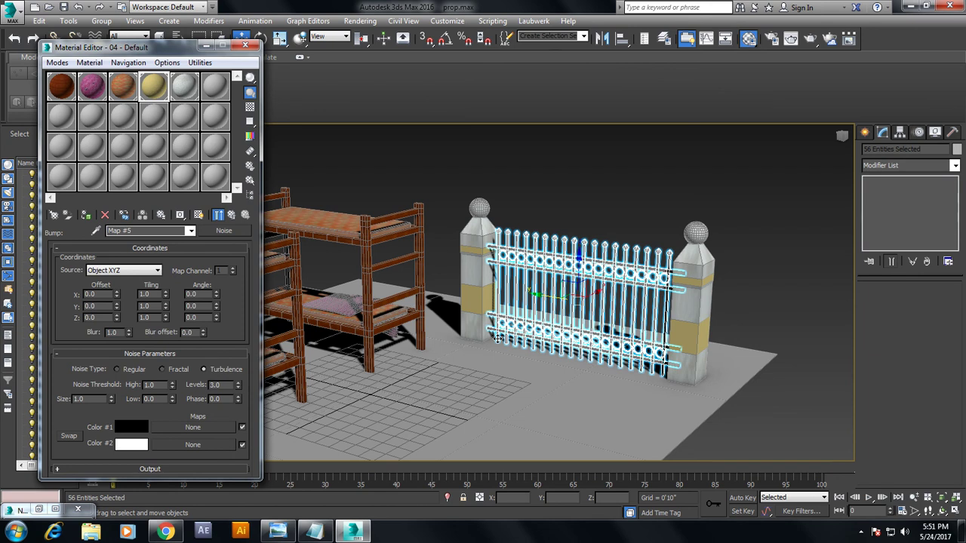
Load METAL19.BMP from Texture lib\metal as the Diffuse bitmap of empty slot 06 - Default
left_click(220, 94)
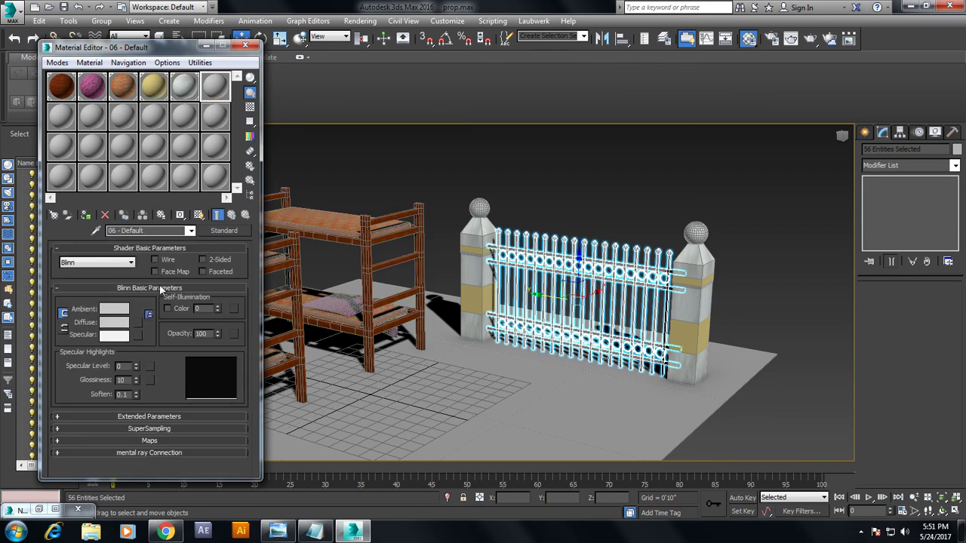
left_click(140, 320)
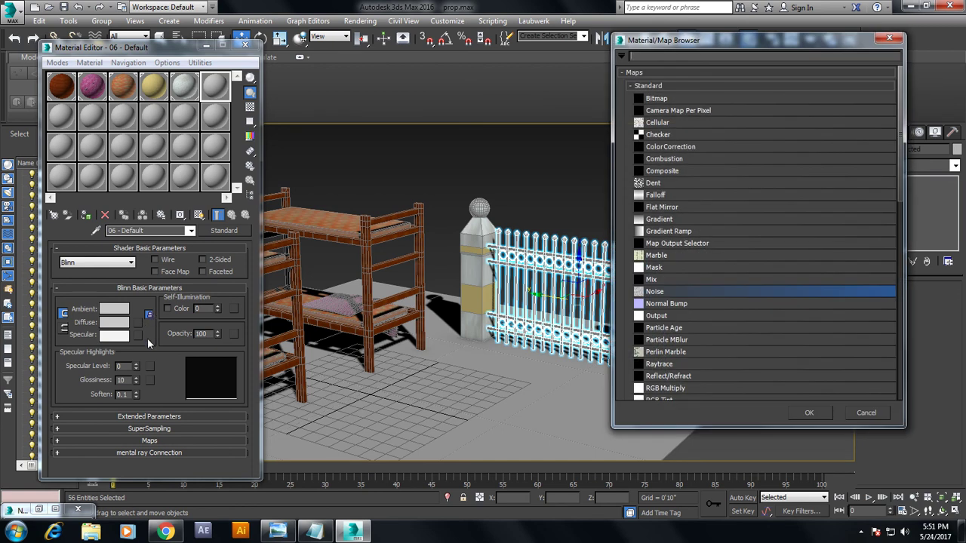
double_click(656, 98)
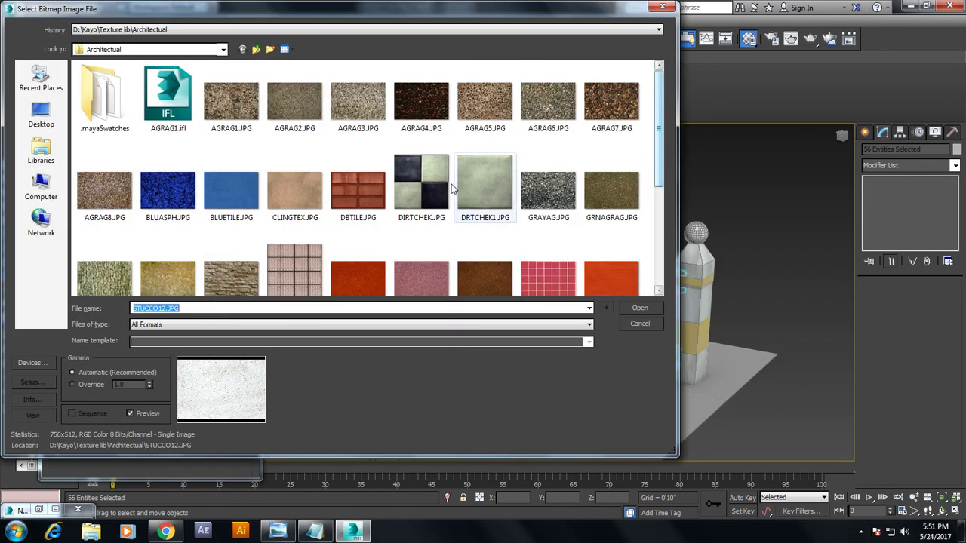
left_click(256, 49)
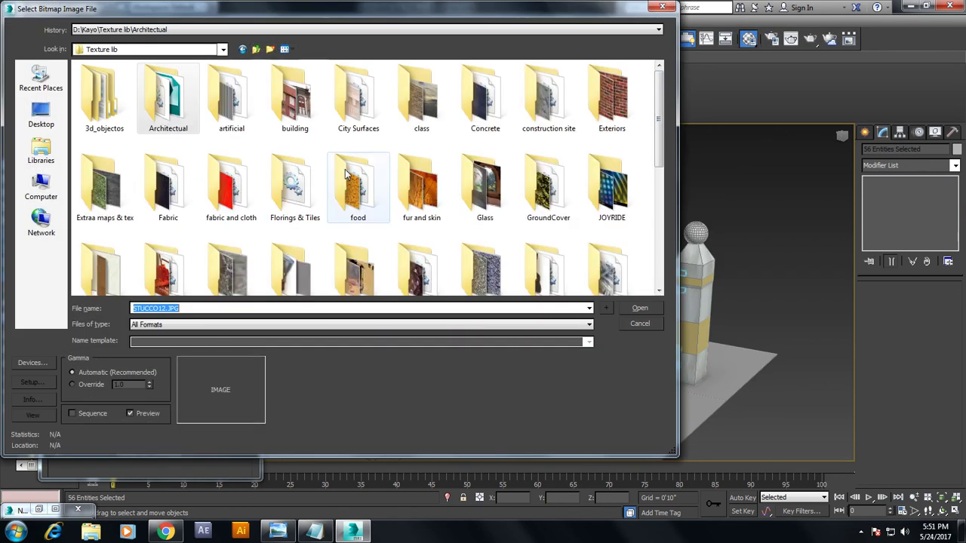
scroll(349, 164, "down", 3)
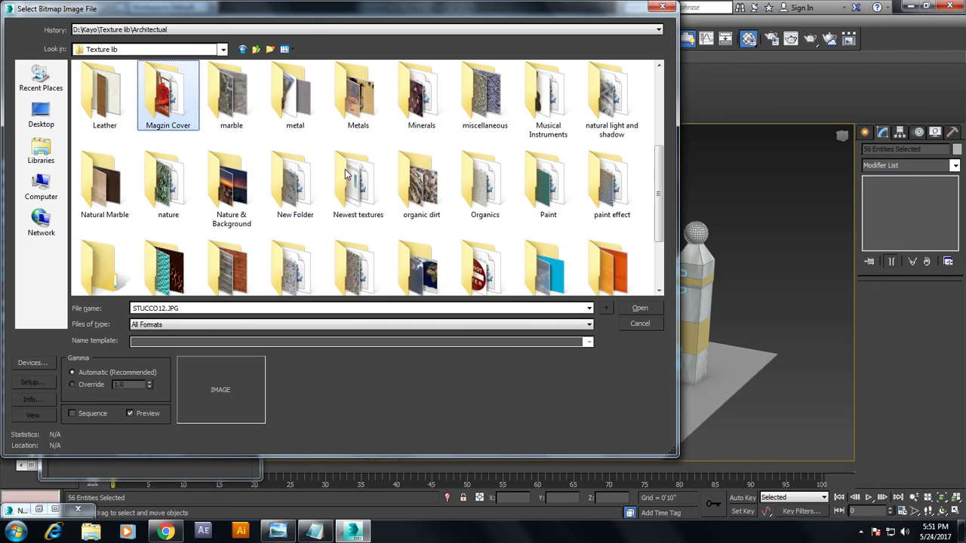
double_click(316, 121)
scroll(403, 158, "down", 3)
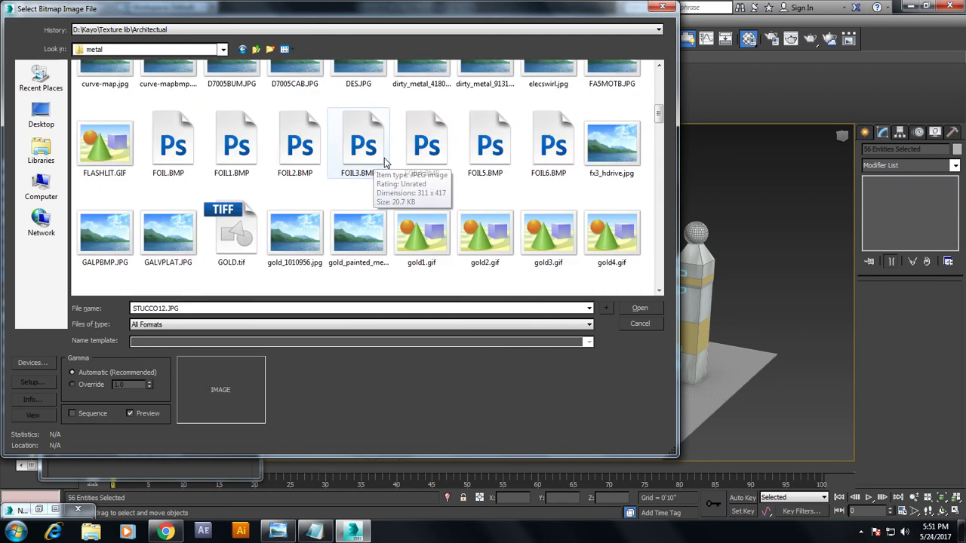
scroll(368, 140, "up", 3)
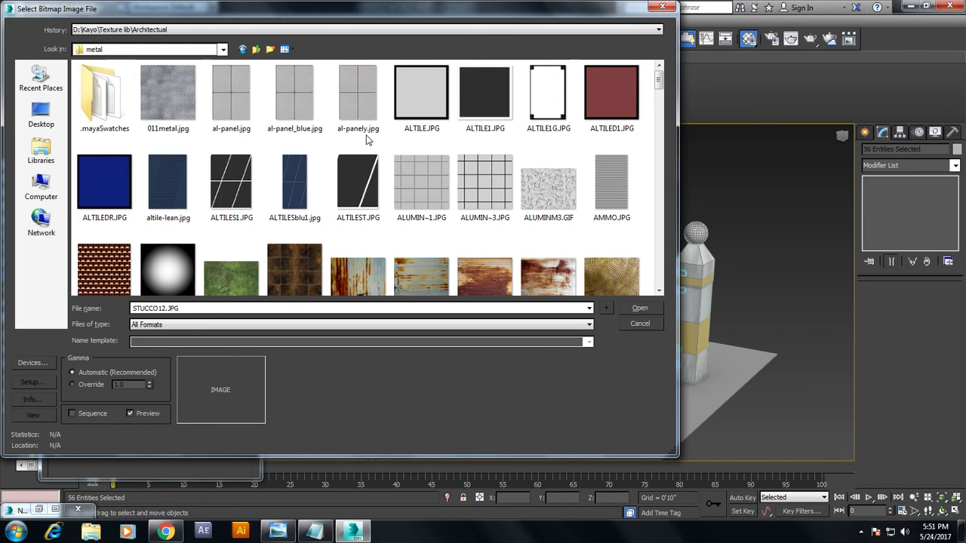
scroll(410, 190, "down", 5)
scroll(415, 190, "down", 5)
scroll(415, 190, "down", 5)
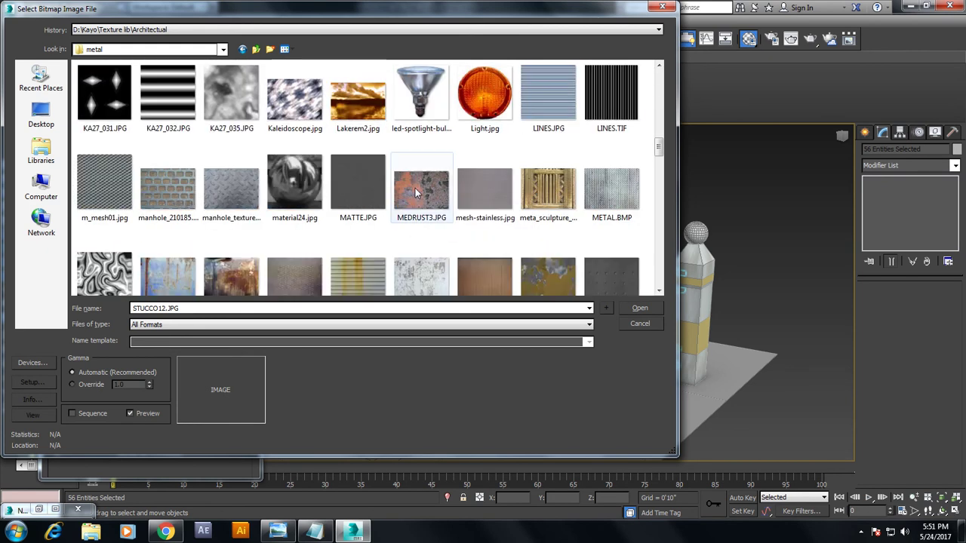
scroll(415, 188, "down", 3)
scroll(438, 186, "down", 3)
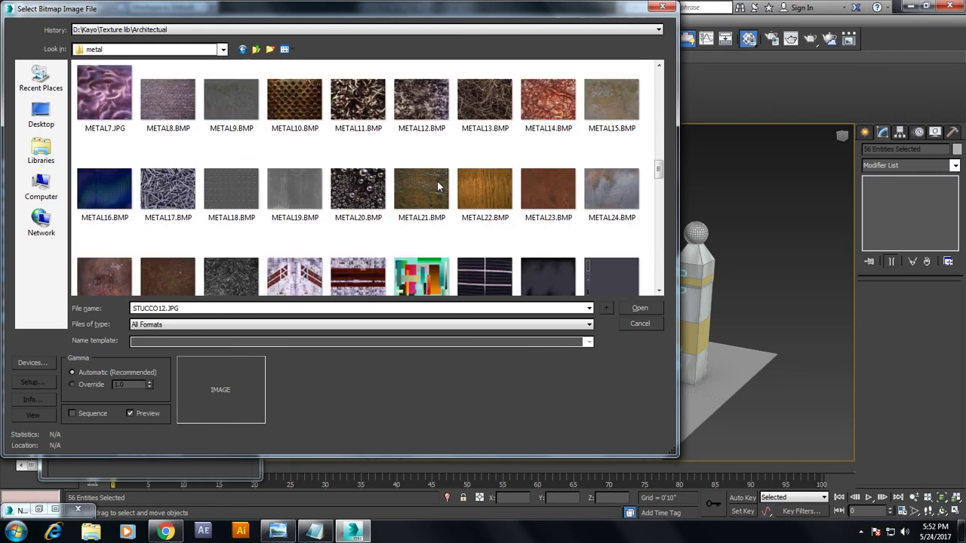
double_click(317, 188)
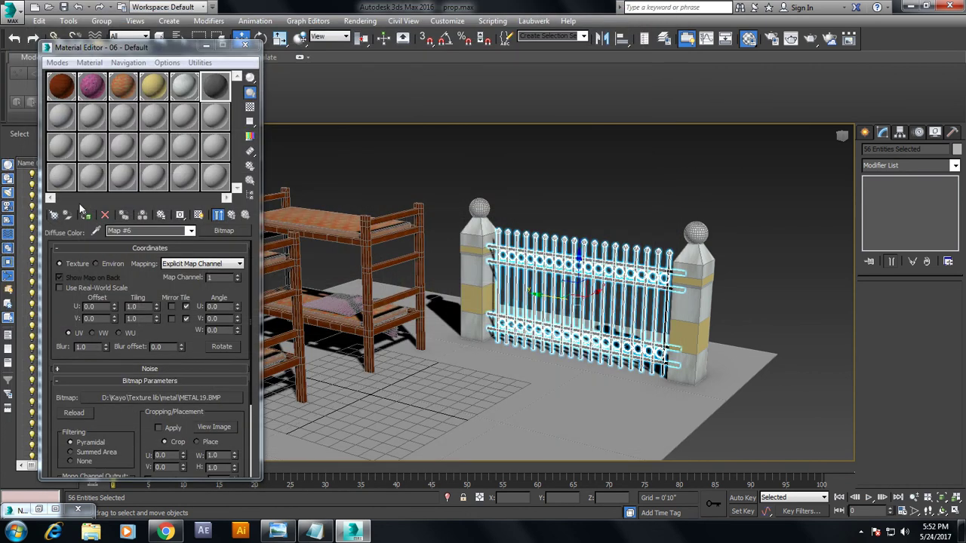
Show the metal material in the viewport and set its tiling to 3.0
left_click(200, 216)
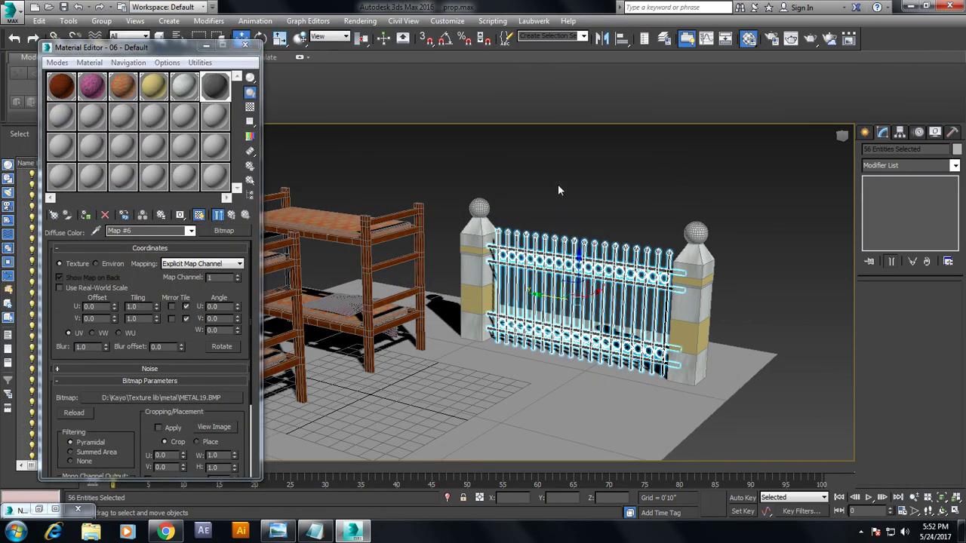
left_click(557, 184)
scroll(549, 215, "up", 5)
scroll(489, 215, "up", 3)
scroll(495, 167, "up", 2)
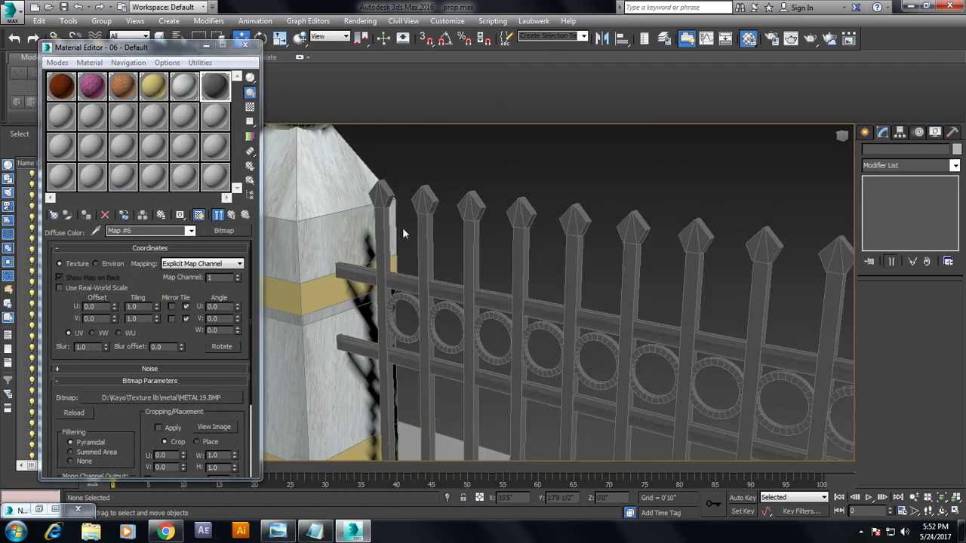
left_click(389, 230)
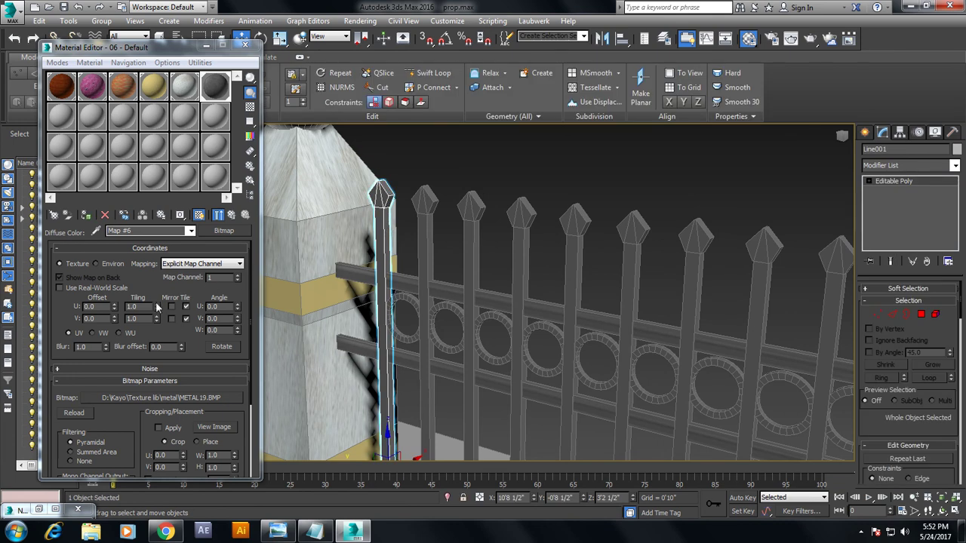
type("3")
key("Tab")
type("3")
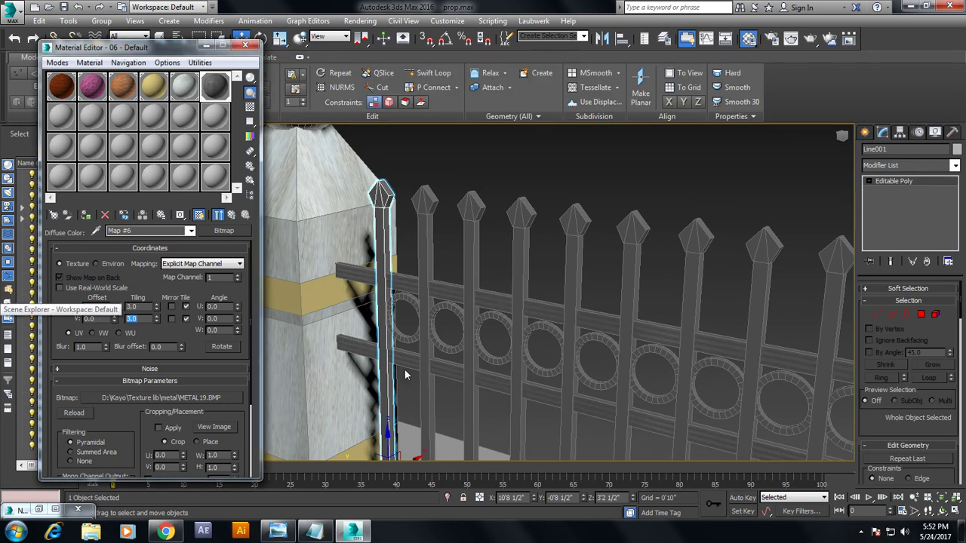
Try a U tiling of 10.0 on the pickets, then return it to 3.0
left_click(581, 274)
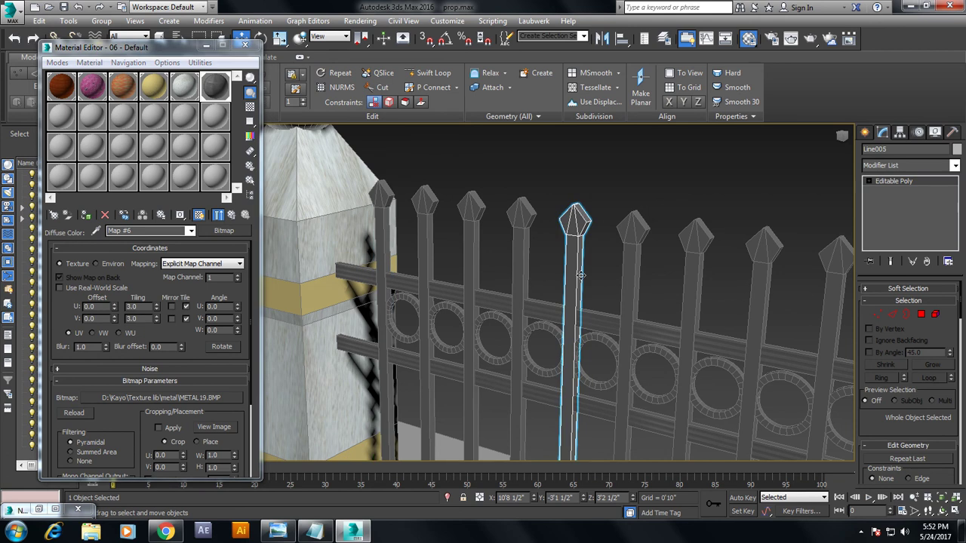
left_click(132, 307)
type("10")
key("Tab")
type("10")
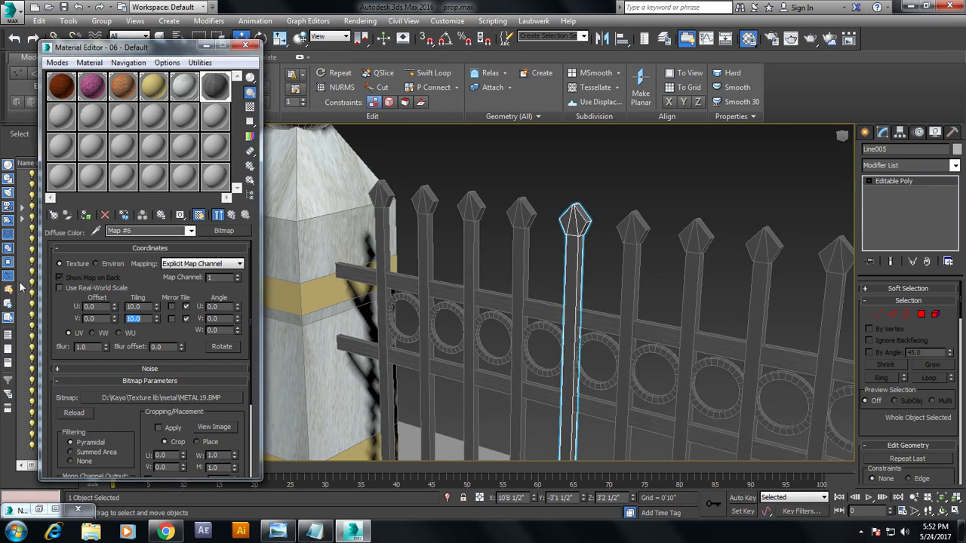
type("3")
key("Tab")
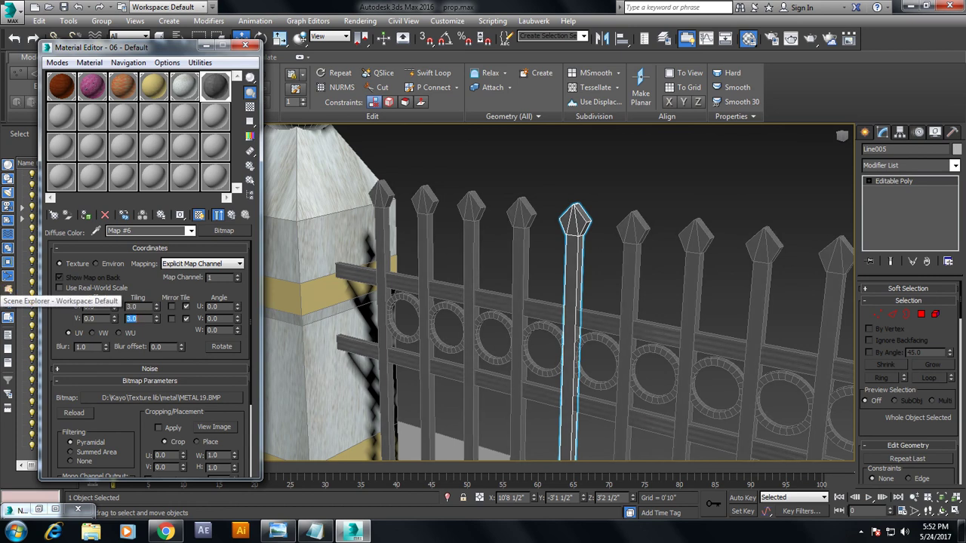
left_click(396, 233)
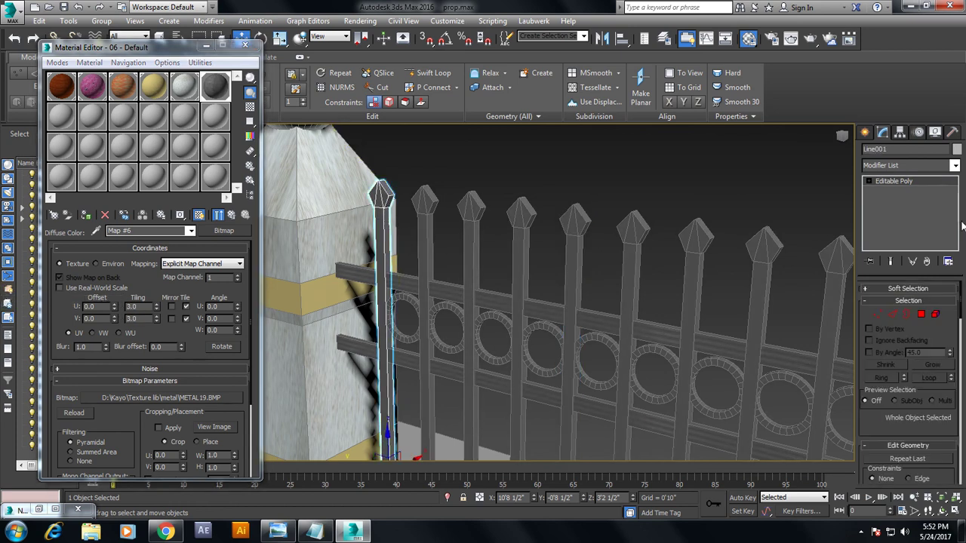
left_click(954, 168)
scroll(906, 249, "down", 5)
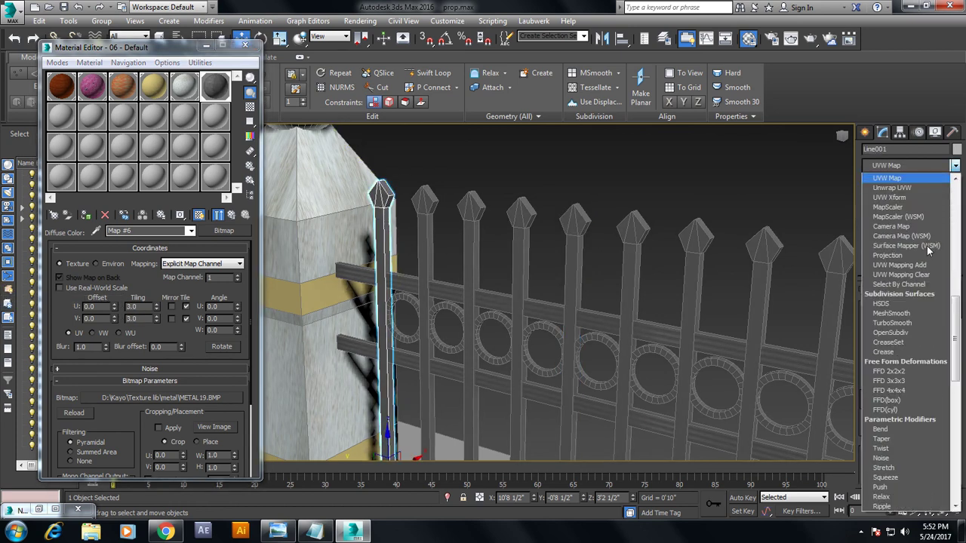
Add a Box-projection UVW Map to picket Line001 and widen it to 0'7"
left_click(906, 179)
left_click(895, 357)
left_click(700, 191)
scroll(501, 216, "up", 3)
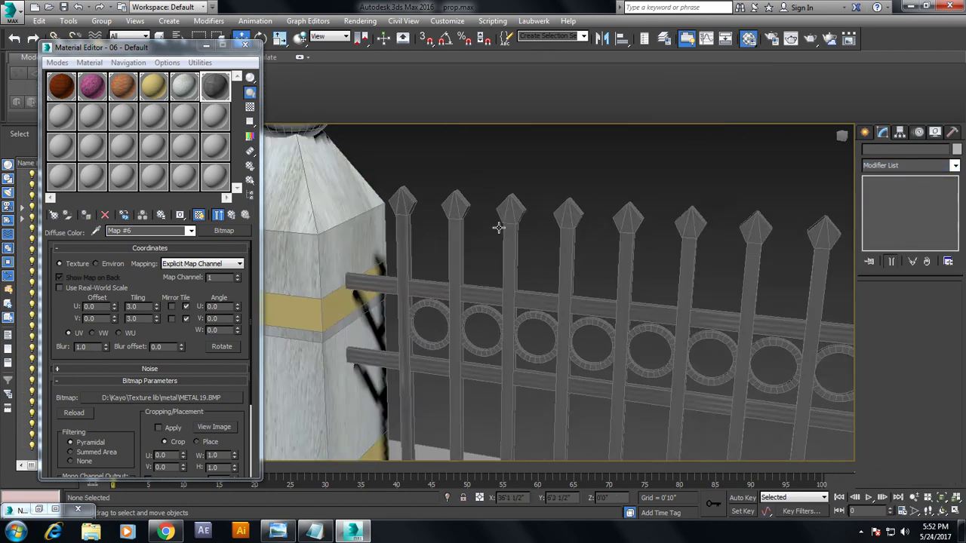
scroll(438, 244, "up", 3)
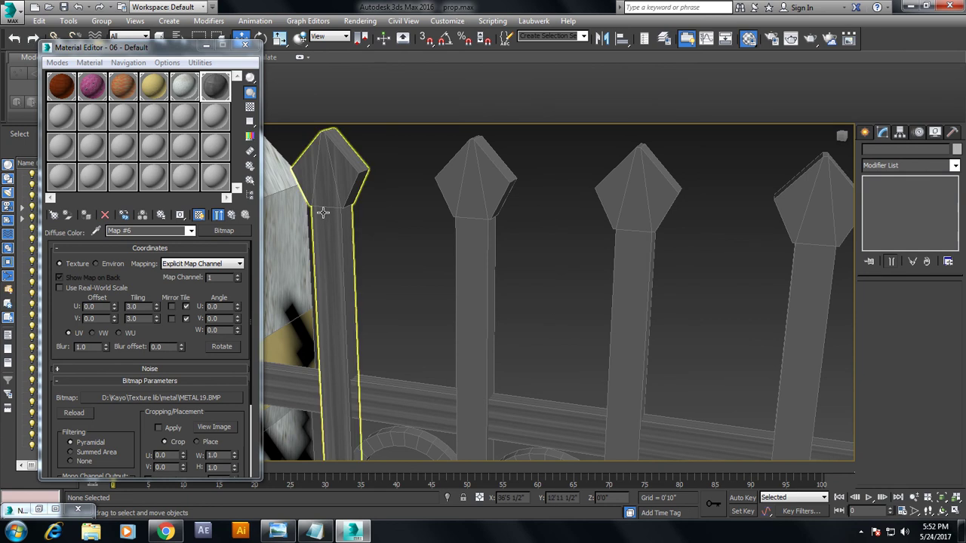
left_click(323, 213)
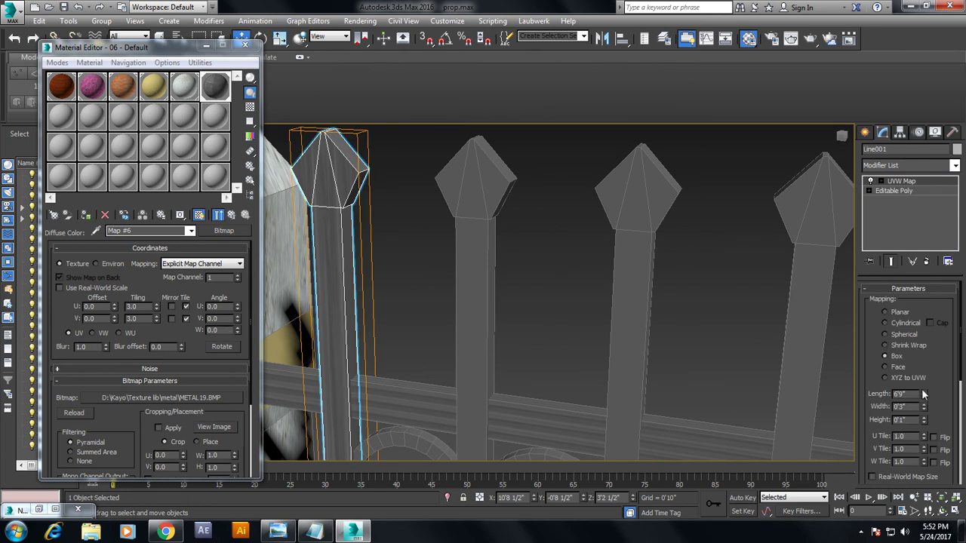
mouse_move(925, 410)
left_mouse_down()
mouse_move(929, 300)
mouse_move(936, 326)
left_mouse_up()
scroll(606, 269, "down", 5)
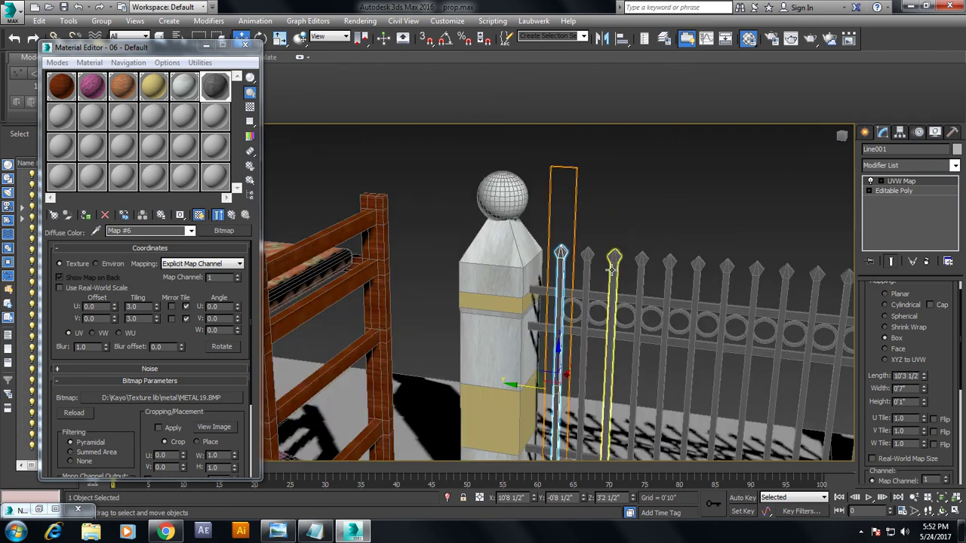
scroll(612, 270, "down", 5)
scroll(615, 249, "down", 4)
left_click(620, 217)
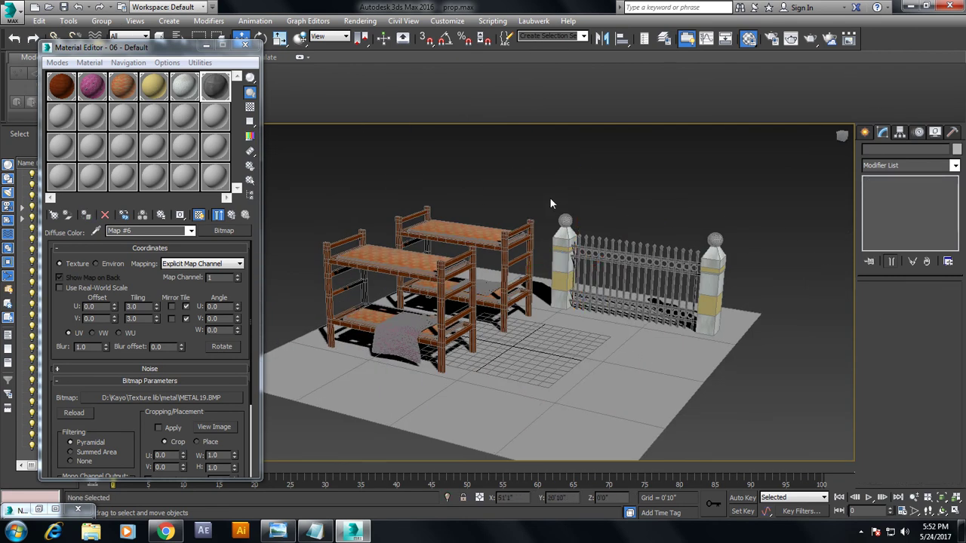
Select the fence section with its left pillar only and clone a copy to the left
left_click_drag(769, 356, 747, 281)
middle_click_drag(747, 282, 617, 266, "alt")
scroll(618, 265, "up", 2)
left_click(561, 248, "alt")
middle_click_drag(561, 248, 641, 279, "alt")
scroll(641, 279, "up", 2)
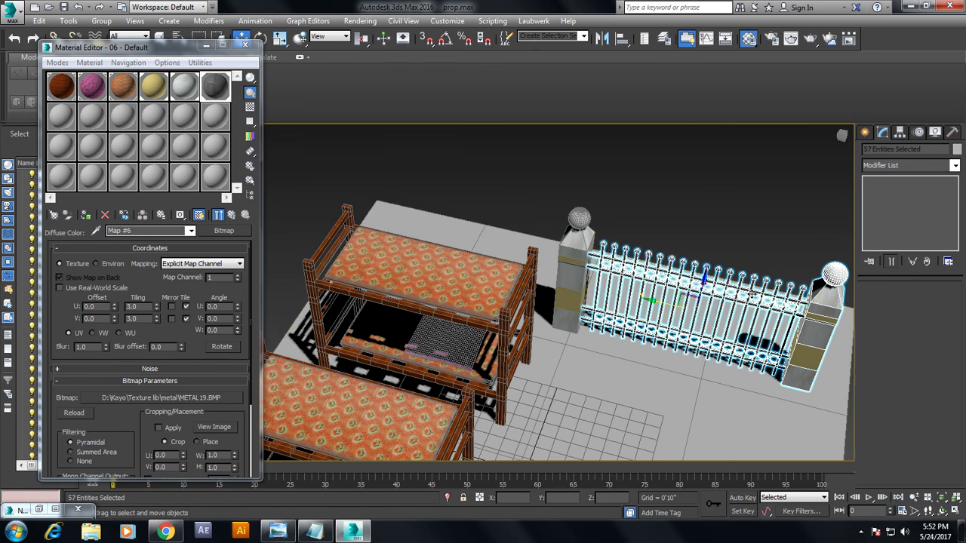
left_click(574, 287, "ctrl")
left_click(821, 319, "alt")
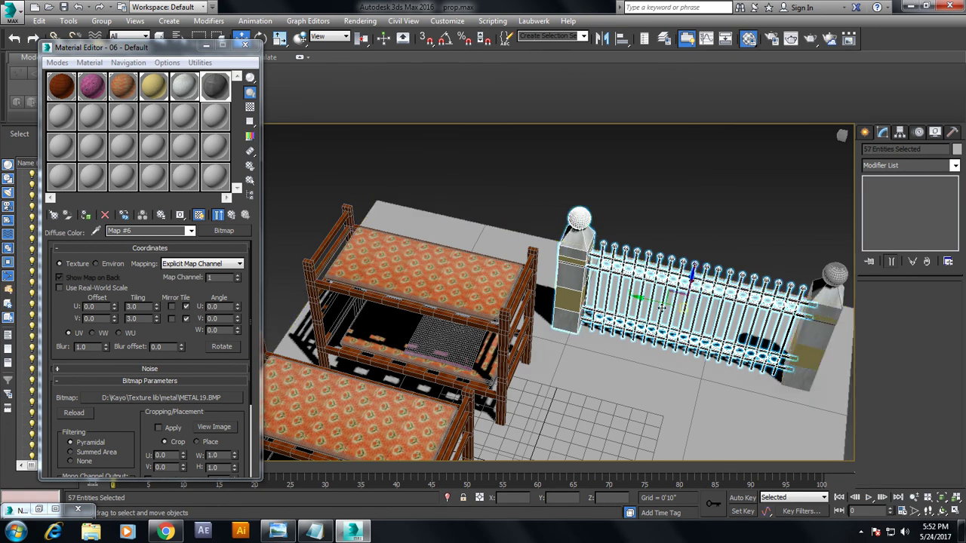
mouse_move(649, 300)
left_mouse_down("shift")
mouse_move(426, 250)
mouse_move(463, 297)
left_mouse_up("shift")
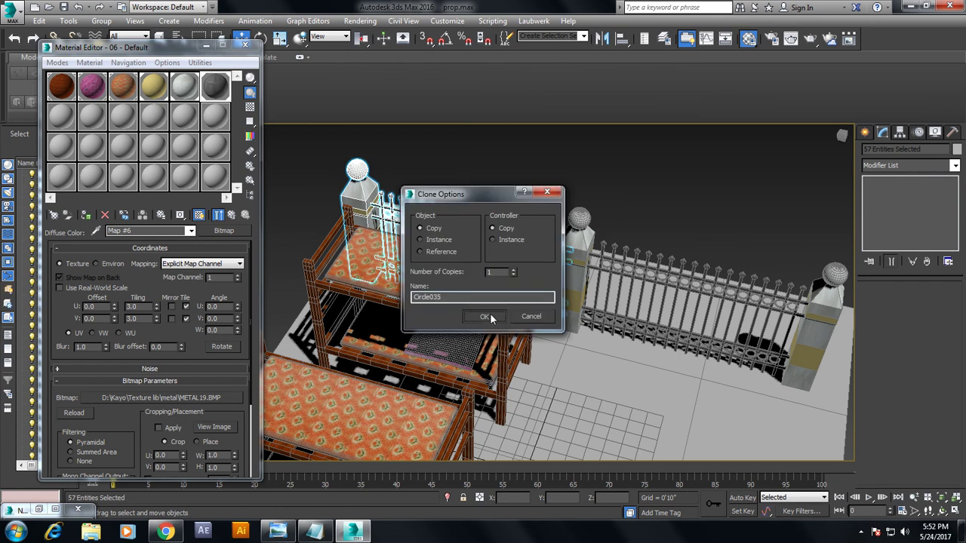
left_click(490, 317)
Deselect the fence, select the ground plane and switch to the Scale tool
mouse_move(582, 207)
middle_mouse_down("alt")
mouse_move(568, 181)
mouse_move(588, 256)
middle_mouse_up("alt")
left_click(569, 181)
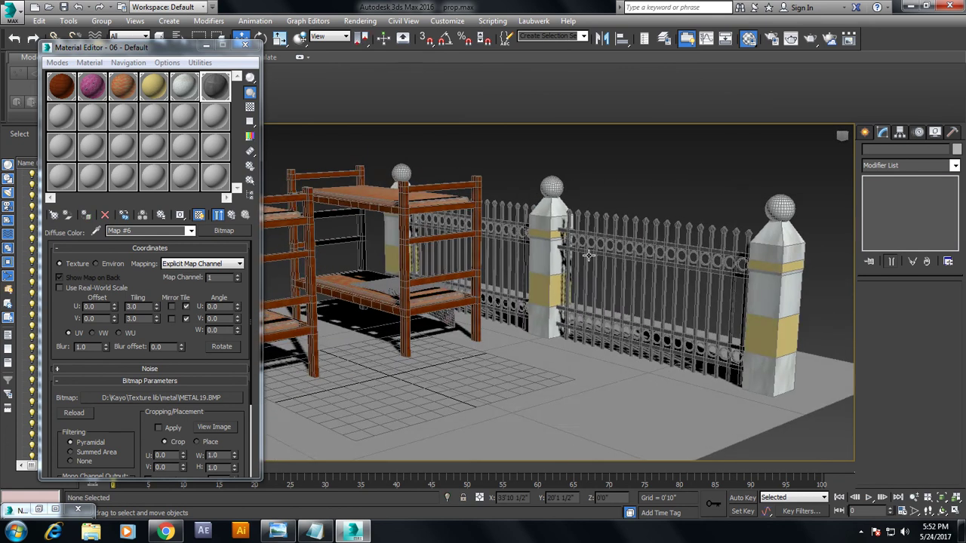
scroll(588, 257, "down", 3)
scroll(707, 286, "down", 5)
left_click(638, 371)
key("r")
mouse_move(594, 355)
middle_mouse_down("alt")
mouse_move(612, 267)
mouse_move(720, 305)
middle_mouse_up("alt")
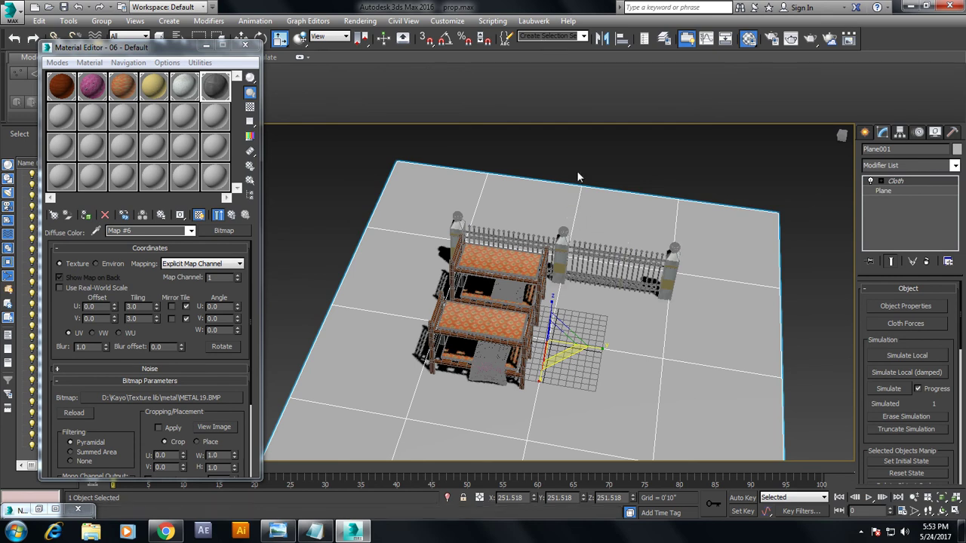
Select the fence section and clone a copy further to the right
key("w")
left_click_drag(576, 175, 711, 377)
middle_click_drag(713, 229, 637, 198, "alt")
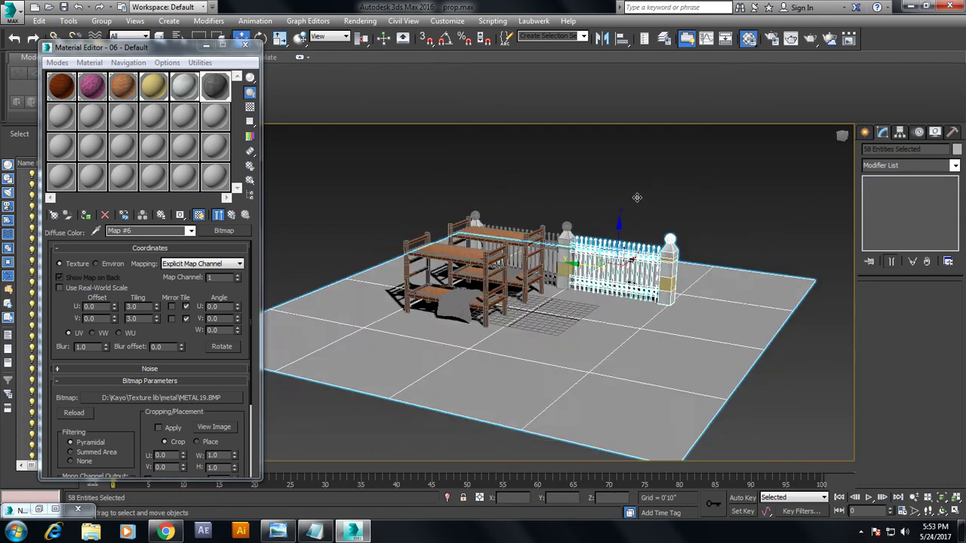
scroll(627, 223, "up", 5)
scroll(626, 222, "up", 1)
middle_click_drag(601, 244, 584, 144)
scroll(836, 285, "down", 3)
middle_click_drag(837, 285, 537, 287, "alt")
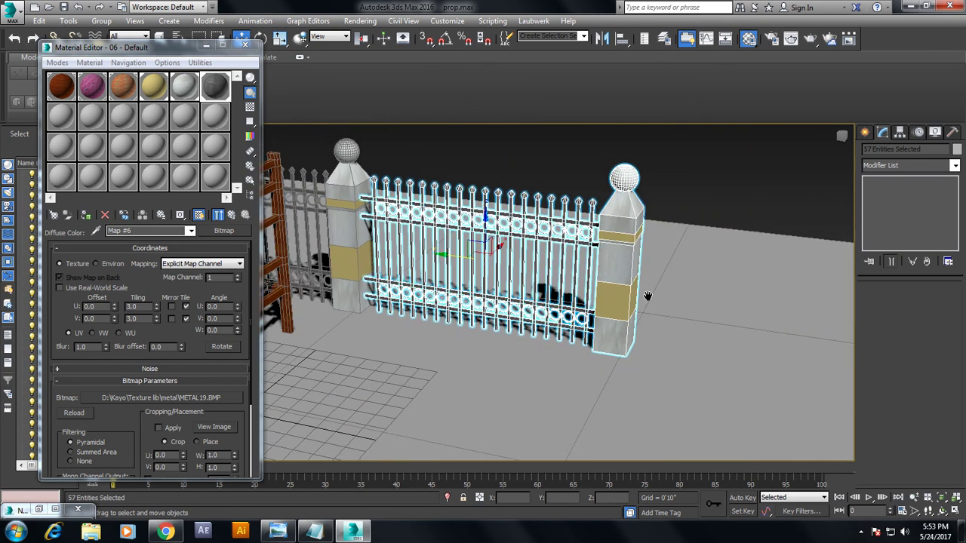
left_click_drag(512, 270, 687, 302, "shift")
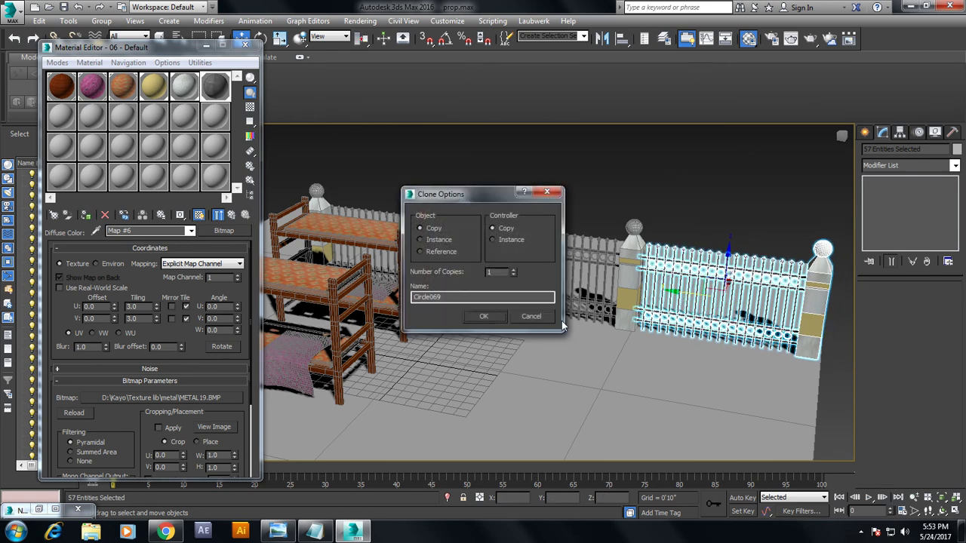
left_click(495, 317)
Select all fence sections except the ground plane and clone the whole line to the opposite side
scroll(591, 298, "up", 2)
scroll(608, 292, "up", 1)
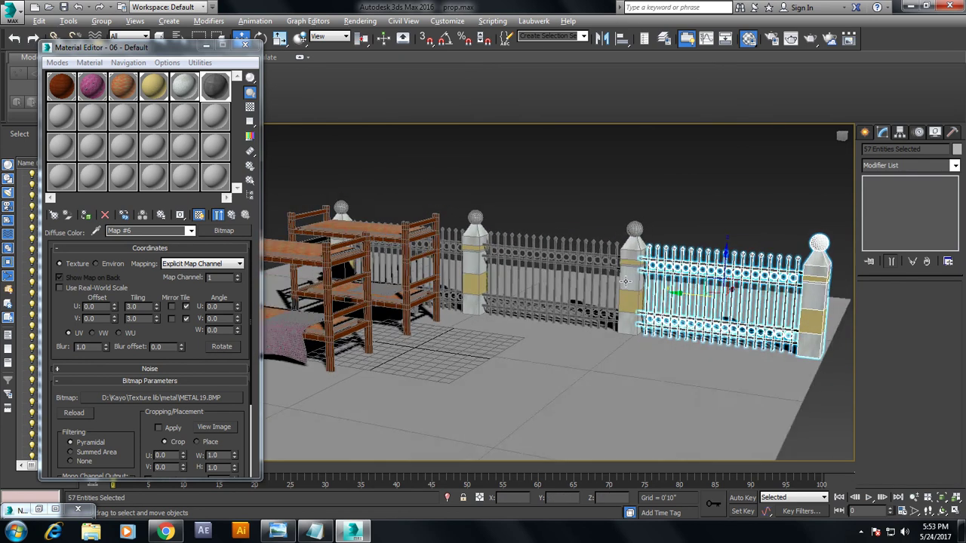
scroll(631, 287, "up", 2)
scroll(664, 298, "up", 5)
scroll(664, 298, "down", 3)
scroll(634, 302, "down", 6)
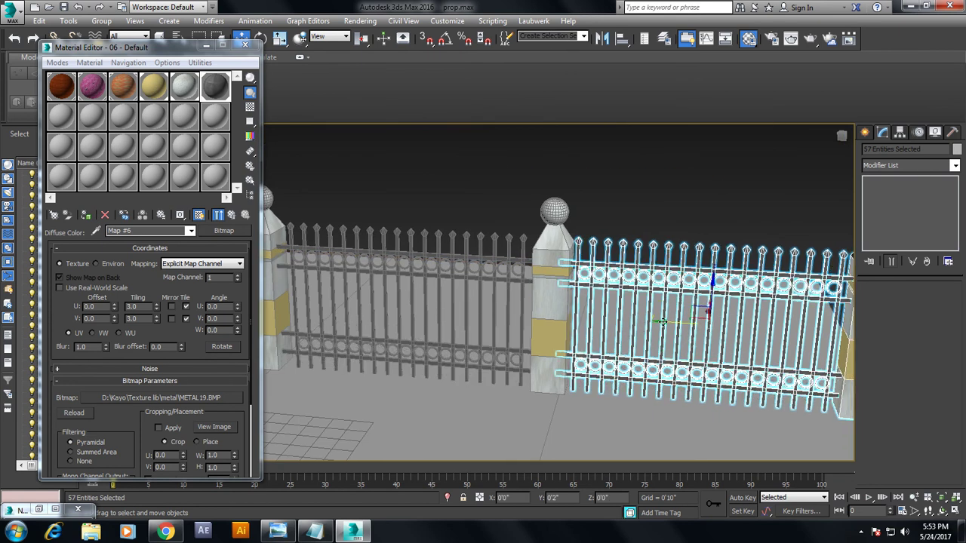
scroll(575, 307, "down", 8)
middle_click_drag(575, 307, 680, 262, "alt")
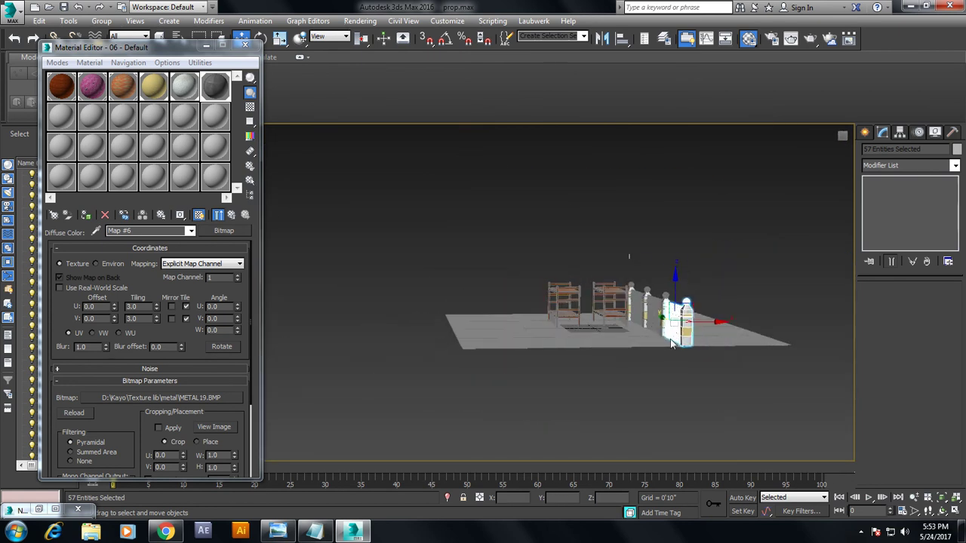
left_click_drag(671, 343, 526, 269)
left_click_drag(616, 412, 616, 412, "alt")
middle_click_drag(616, 411, 582, 290, "alt")
scroll(581, 291, "up", 2)
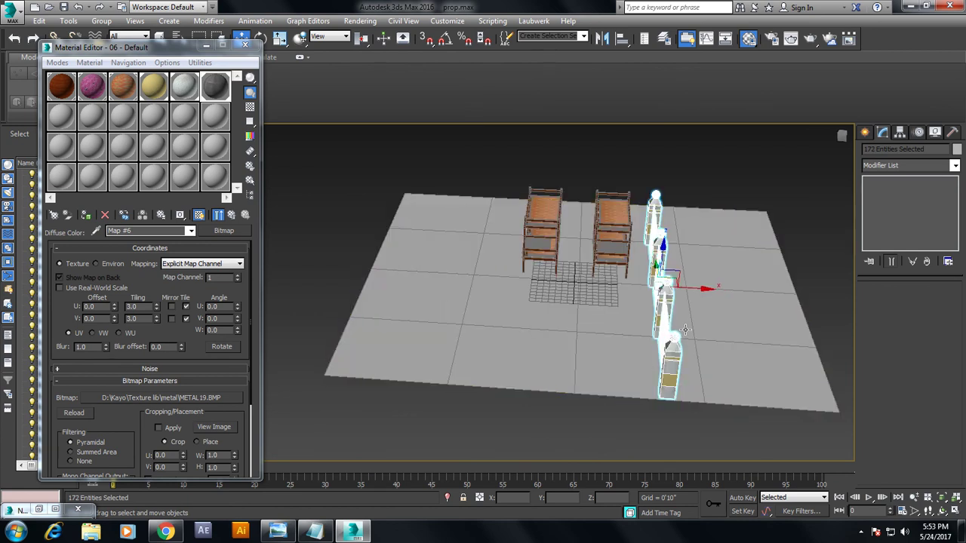
left_click_drag(582, 291, 456, 291, "shift")
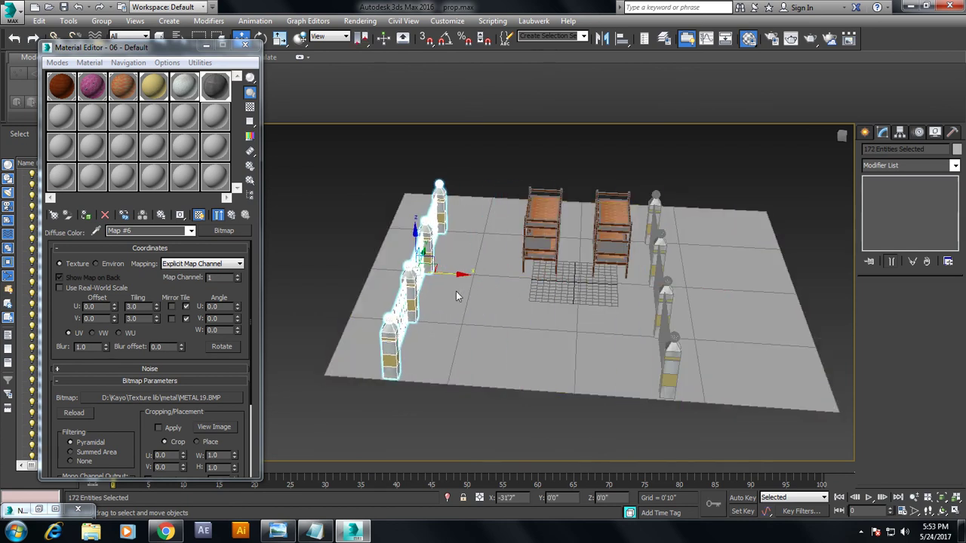
left_click(484, 316)
Clear the selection and bring up the props reference render
mouse_move(484, 315)
middle_mouse_down("alt")
mouse_move(569, 179)
mouse_move(575, 252)
middle_mouse_up("alt")
scroll(569, 178, "up", 3)
left_click(569, 179)
scroll(575, 252, "down", 5)
scroll(360, 332, "up", 2)
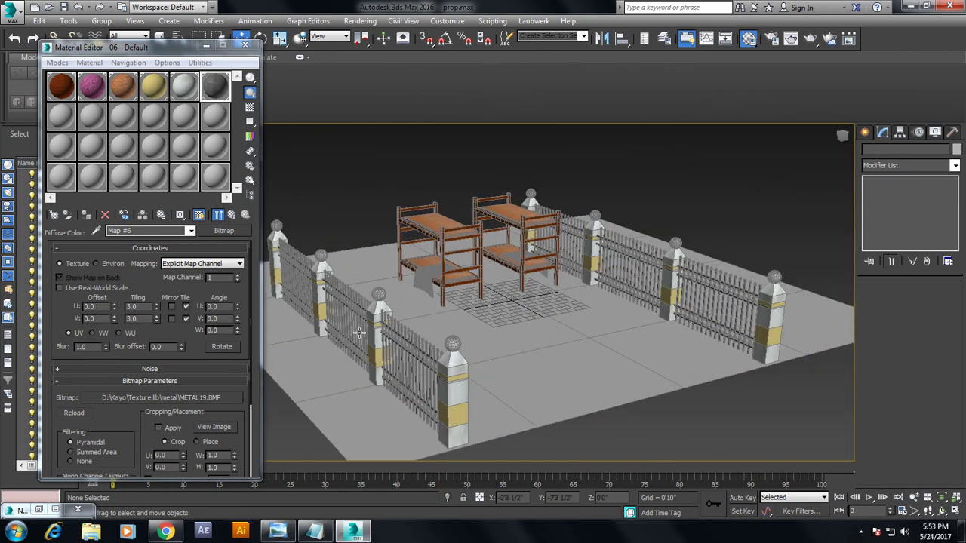
left_click(214, 426)
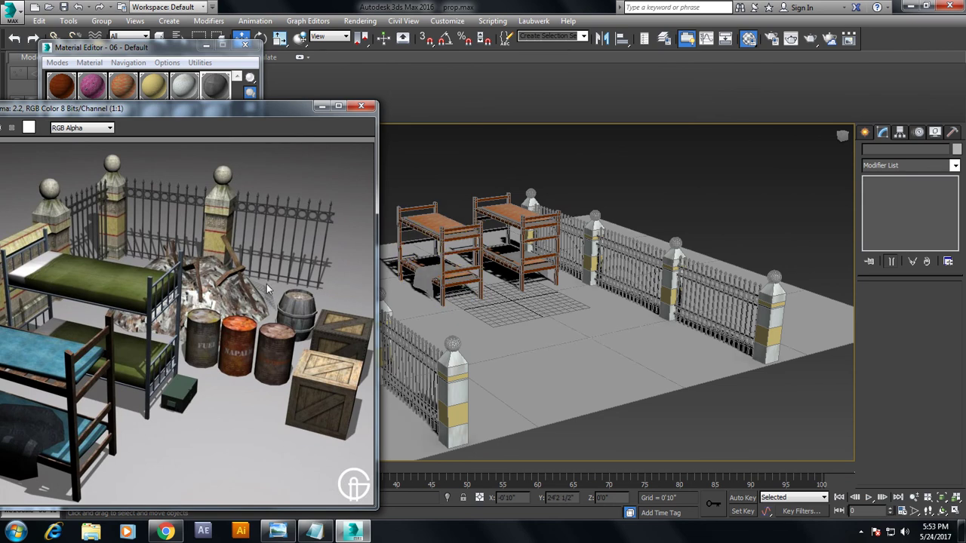
Put away the reference render and Material Editor, then bring the Notepad tutorial notes forward
scroll(197, 307, "down", 2)
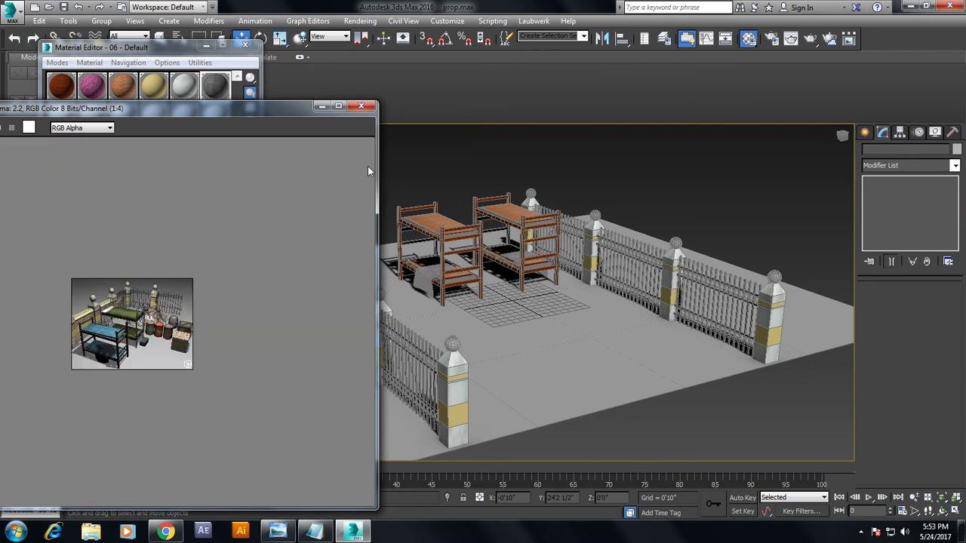
left_click(318, 109)
mouse_move(483, 302)
middle_mouse_down("alt")
mouse_move(586, 294)
mouse_move(567, 336)
middle_mouse_up("alt")
scroll(587, 295, "up", 3)
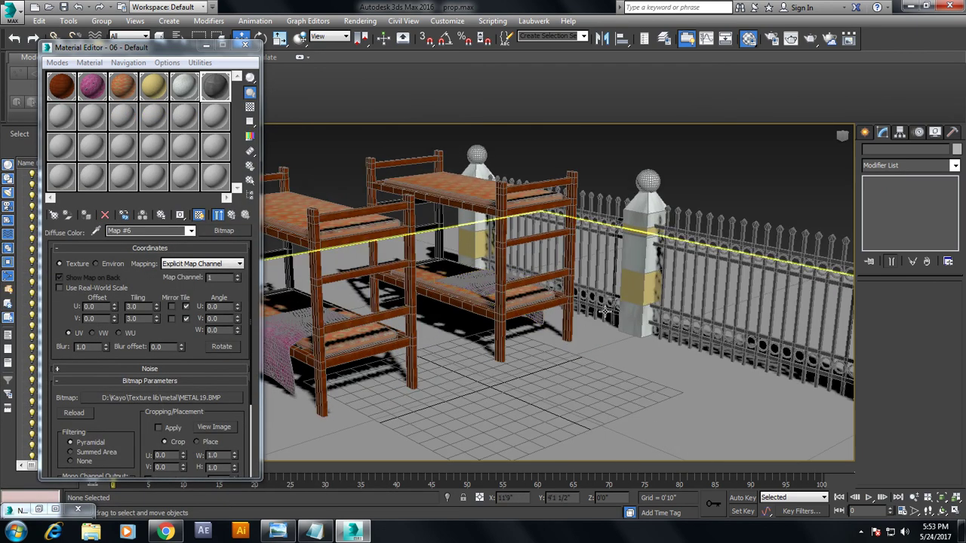
left_click(206, 44)
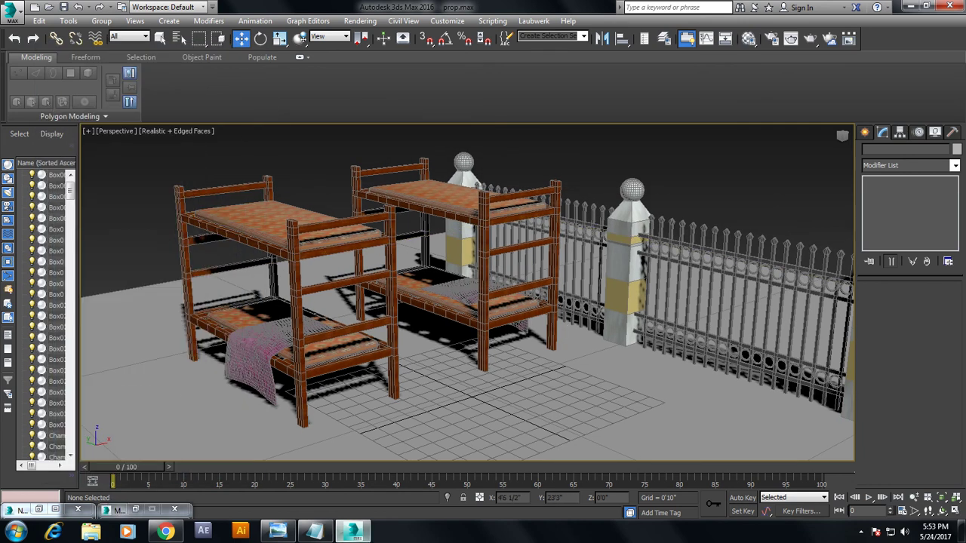
left_click(315, 533)
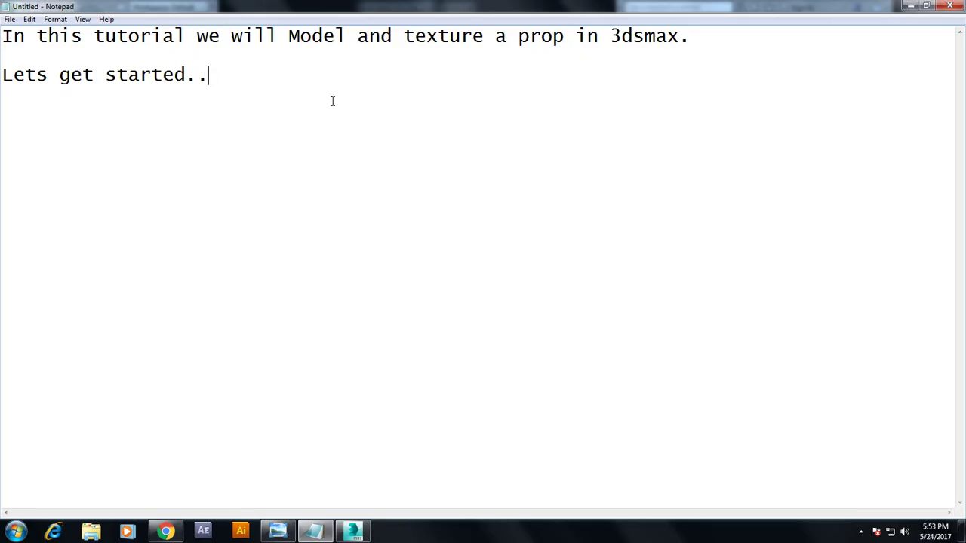